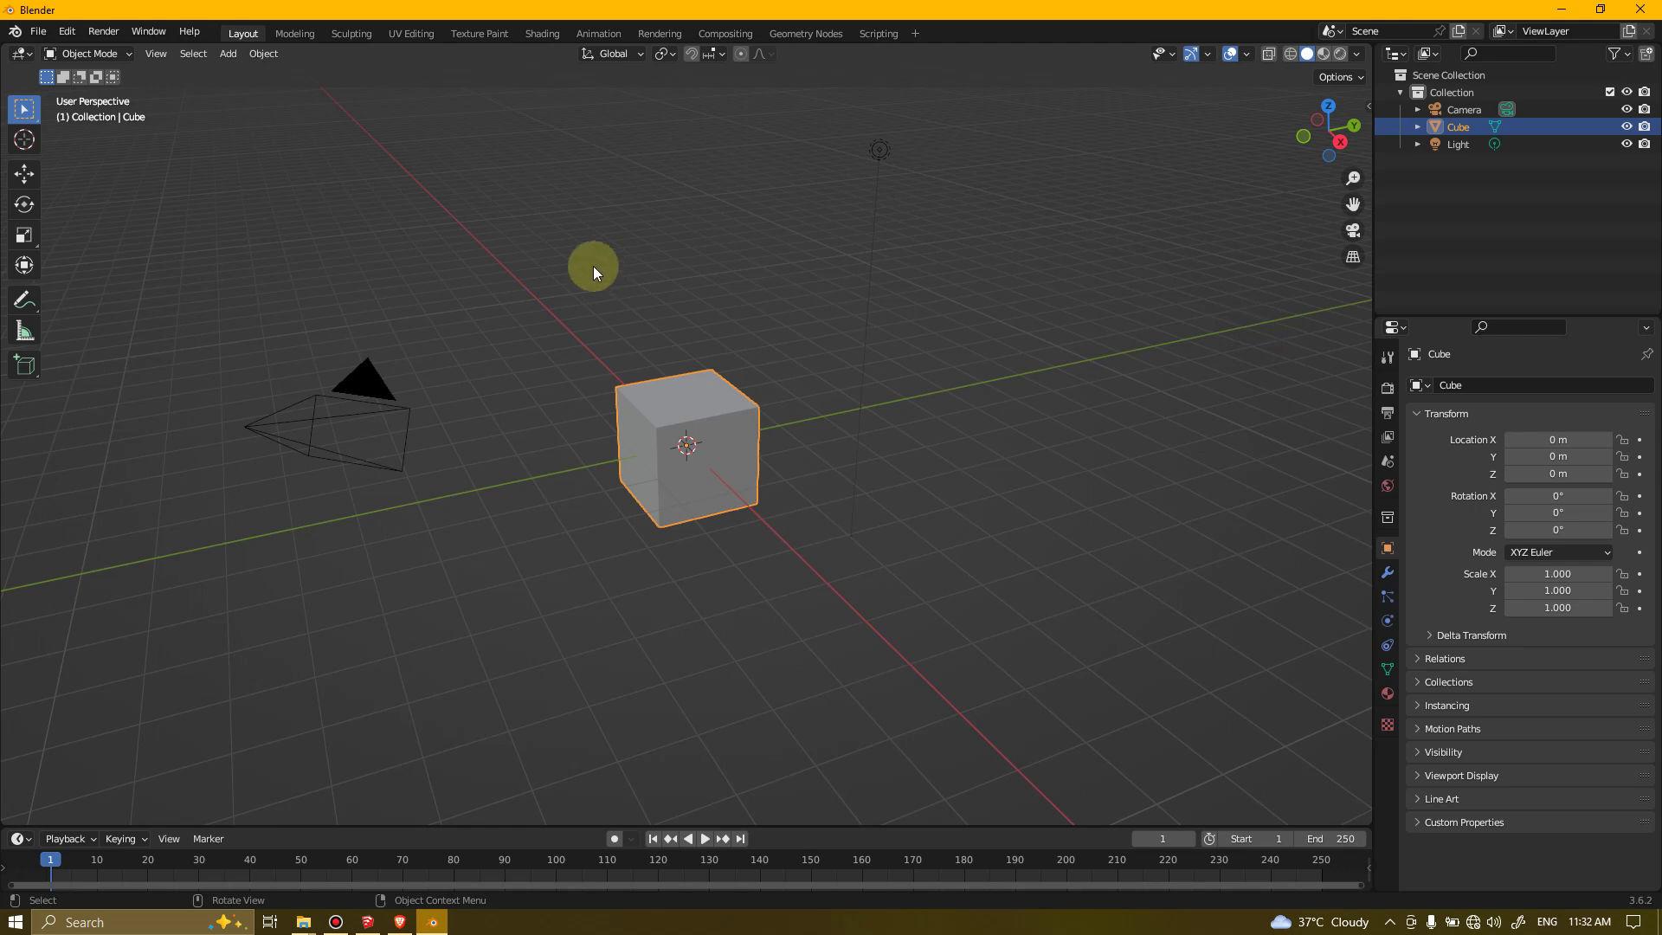
# Delete the default camera, cube and light from the scene
pyautogui.moveTo(201, 111); pyautogui.dragTo(972, 578)
pyautogui.press('Delete')
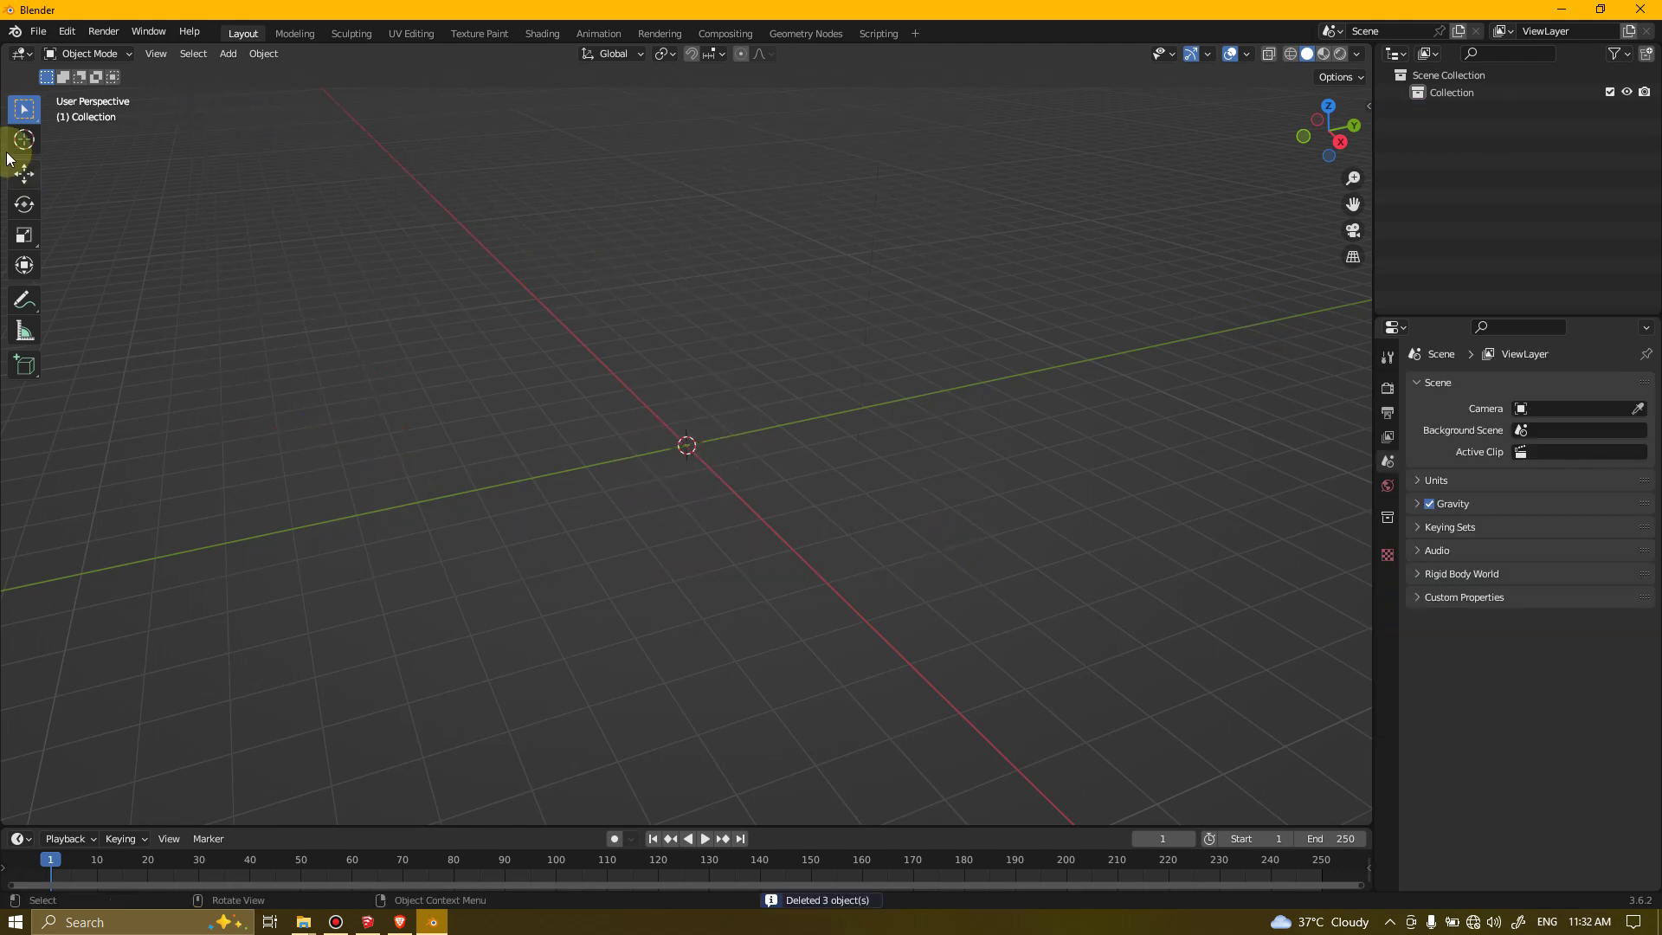
# Import the Wavefront files model_0.obj through model_27.obj from the Plastic Water Tank 500 Lts folder
pyautogui.click(38, 31)
pyautogui.moveTo(89, 270)
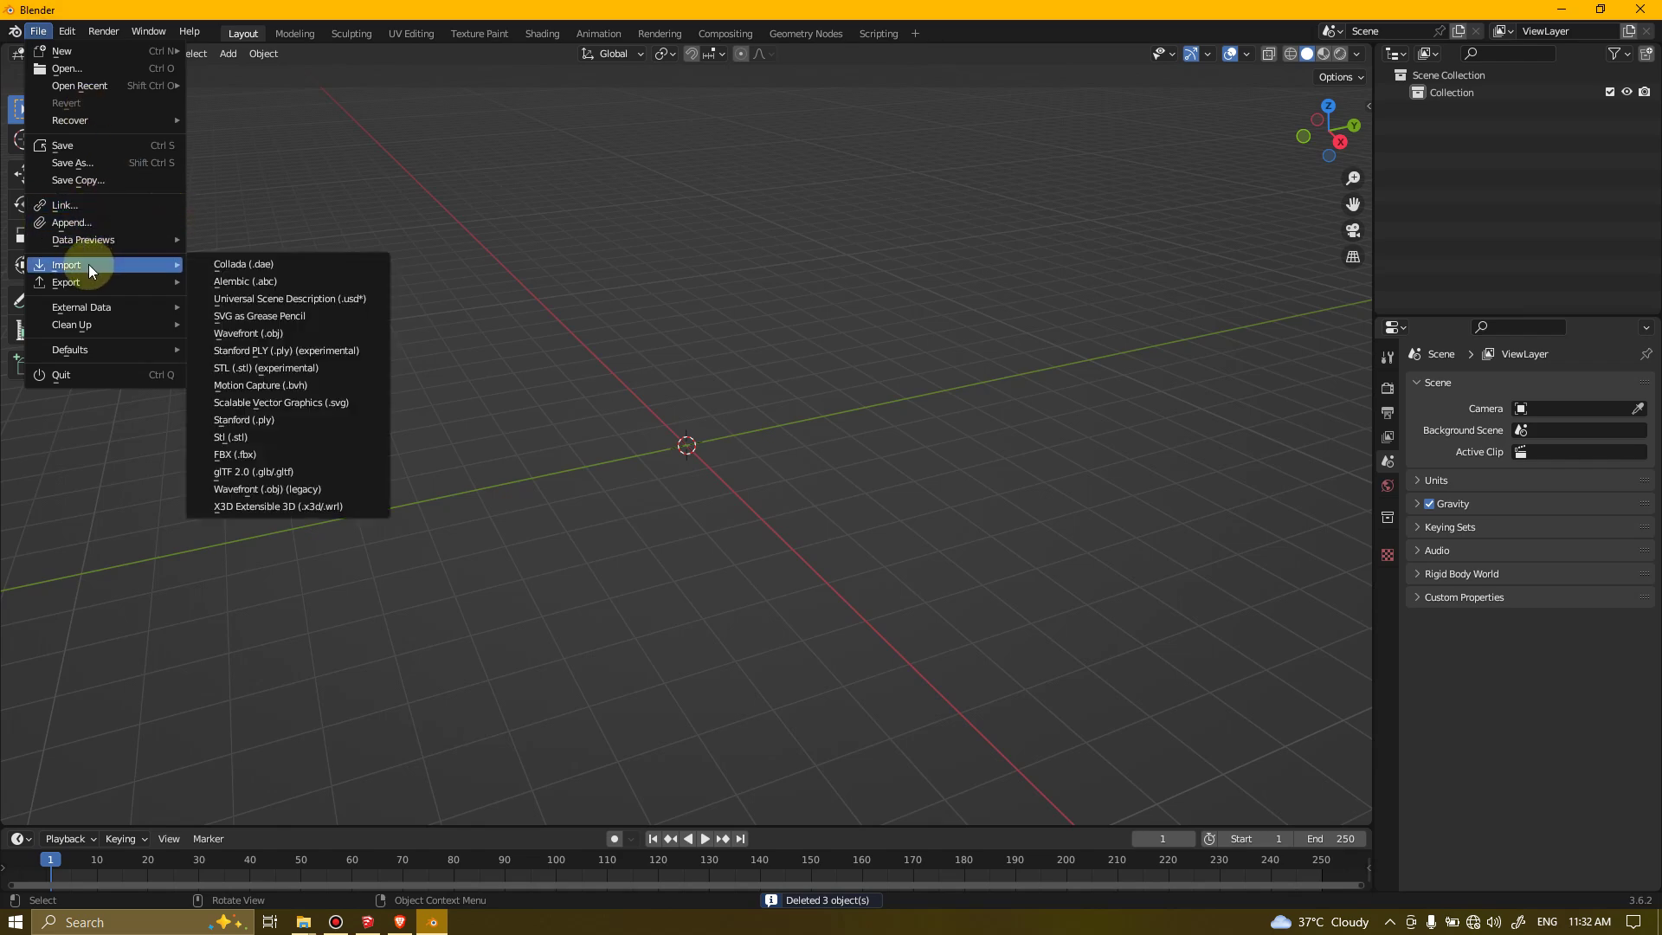
pyautogui.click(262, 330)
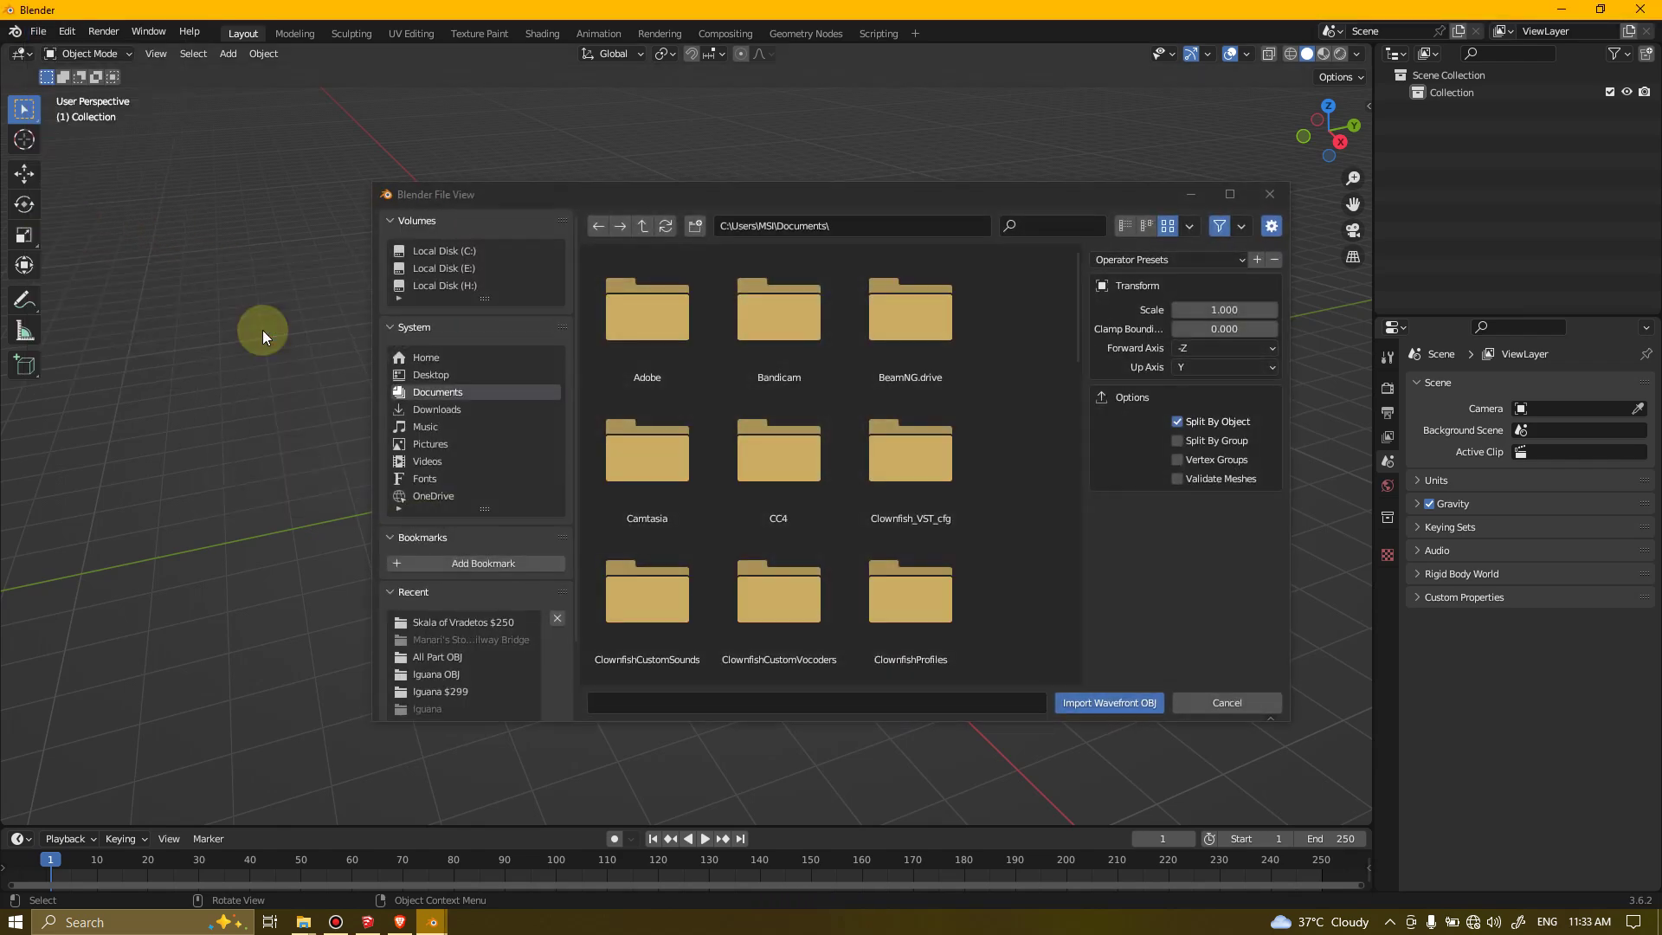
pyautogui.click(885, 225)
pyautogui.hotkey('ctrl', 'v')
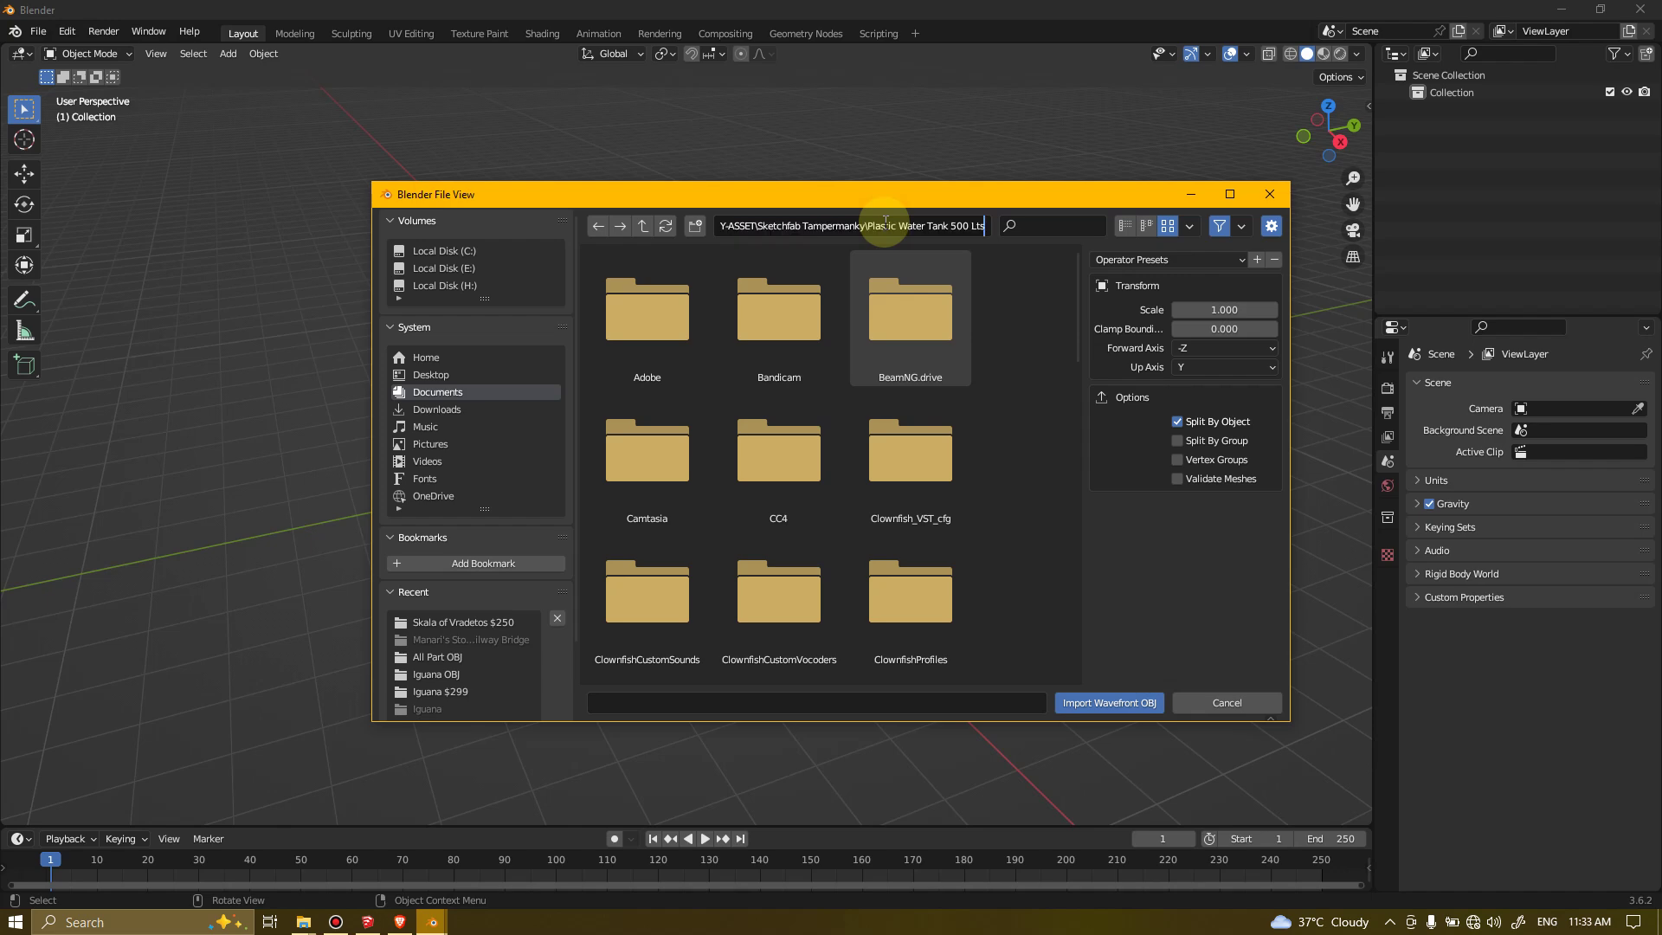
pyautogui.press('Return')
pyautogui.click(627, 299)
pyautogui.scroll(-10, 793, 410)
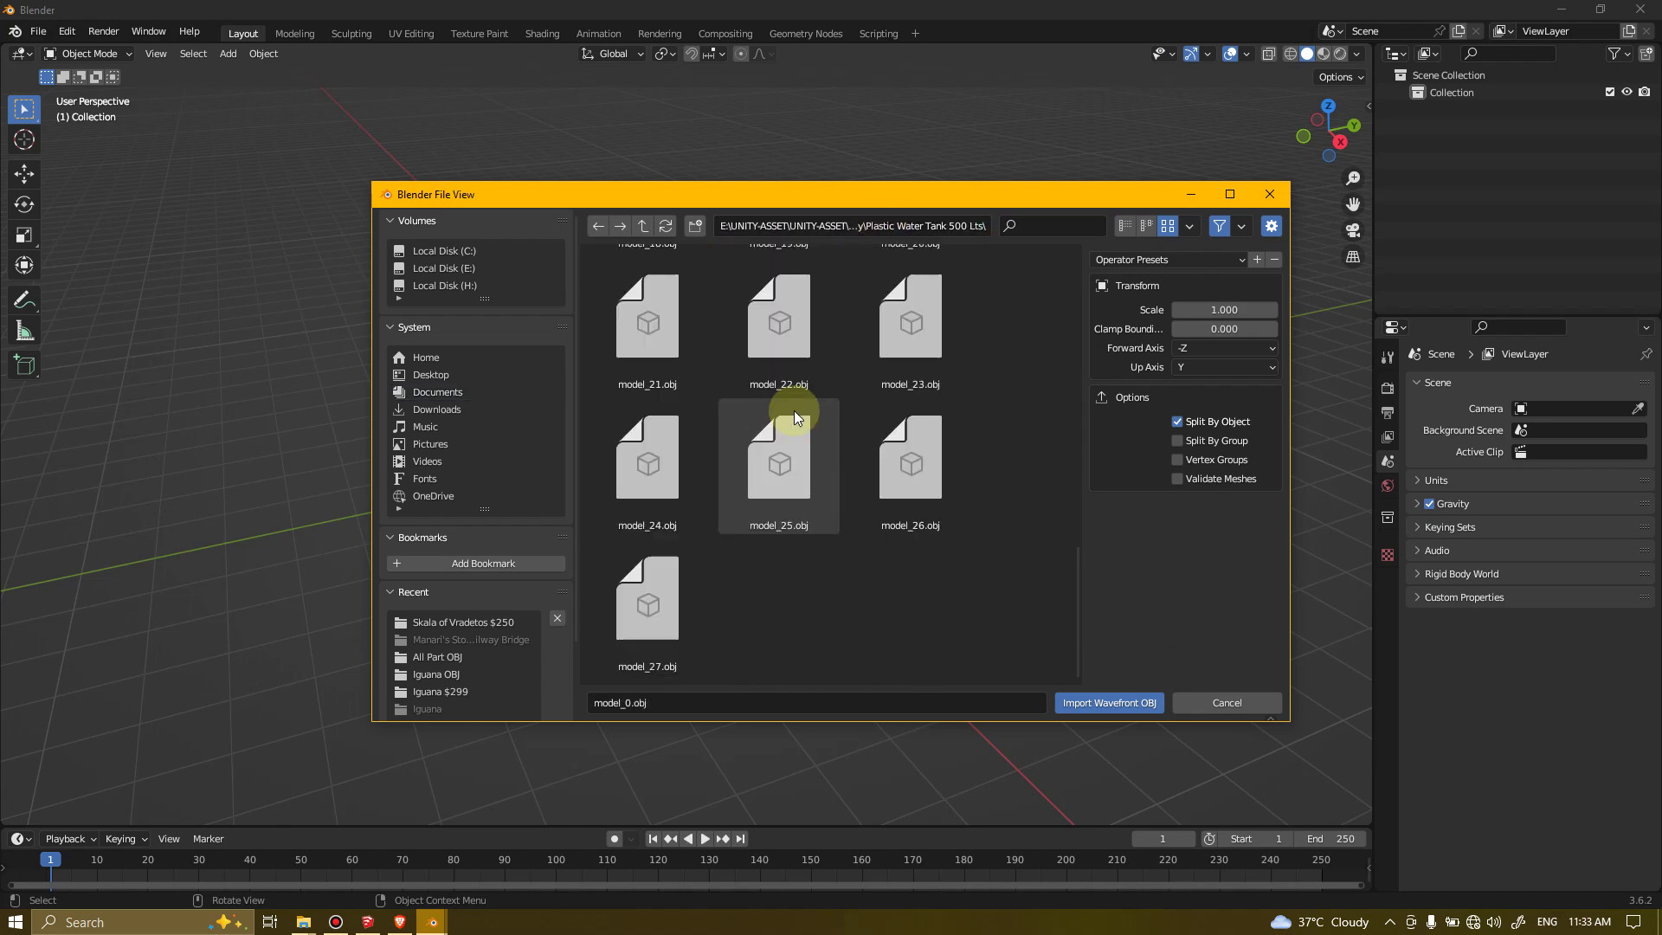
pyautogui.keyDown('shift'); pyautogui.click(657, 604); pyautogui.keyUp('shift')
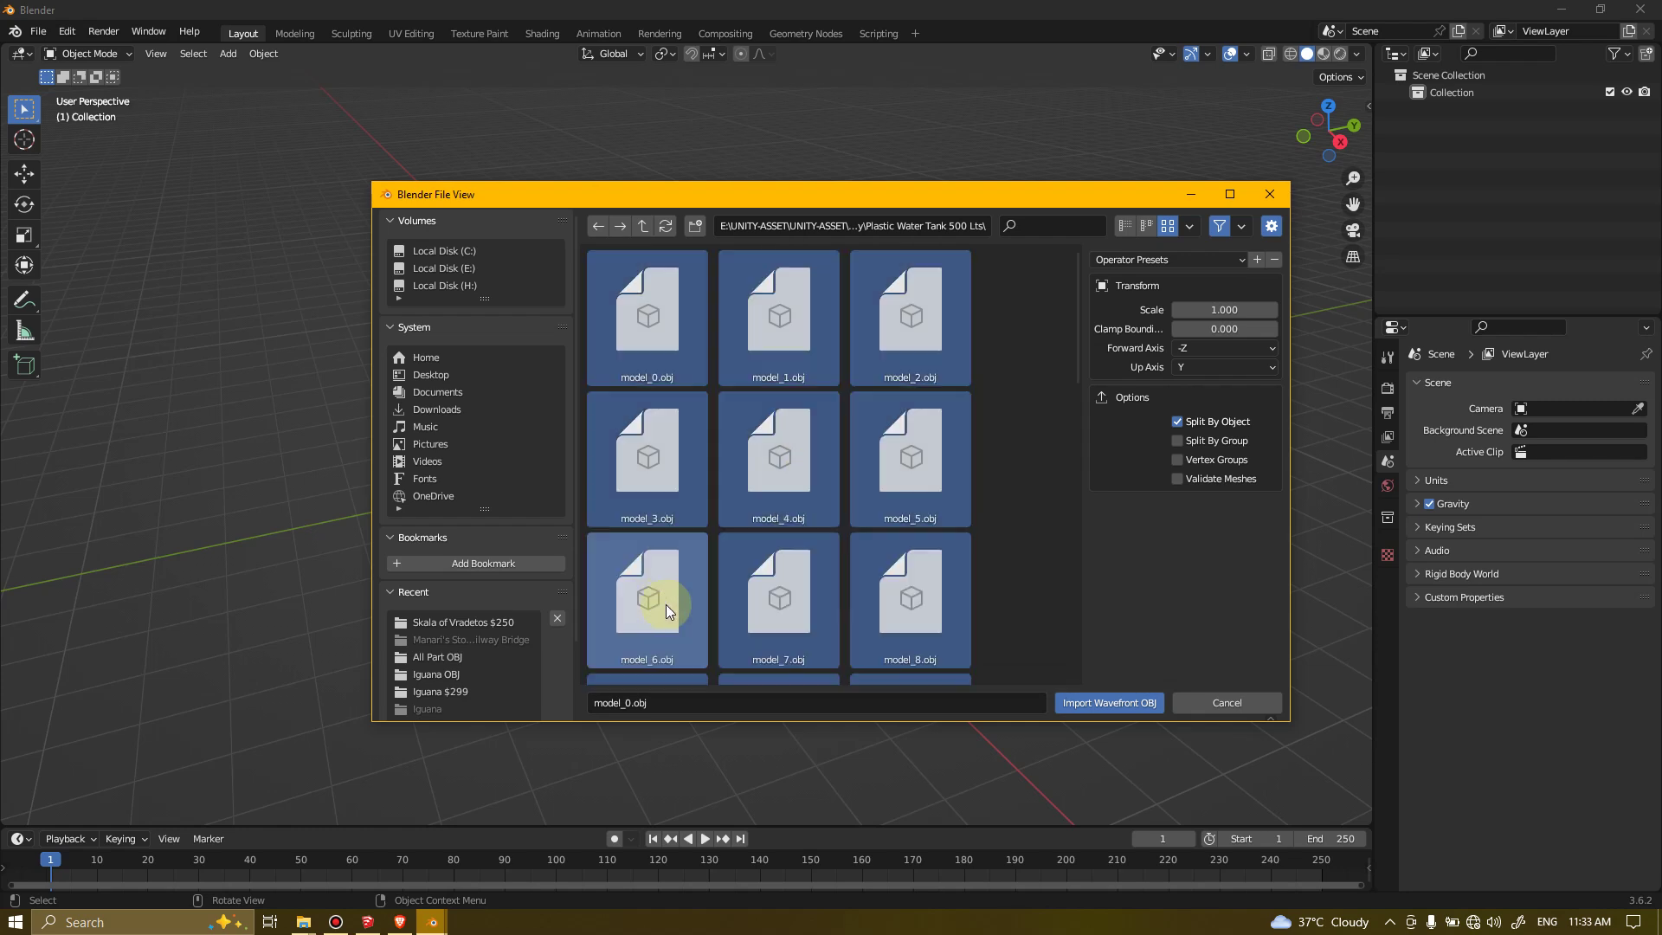
pyautogui.click(1108, 701)
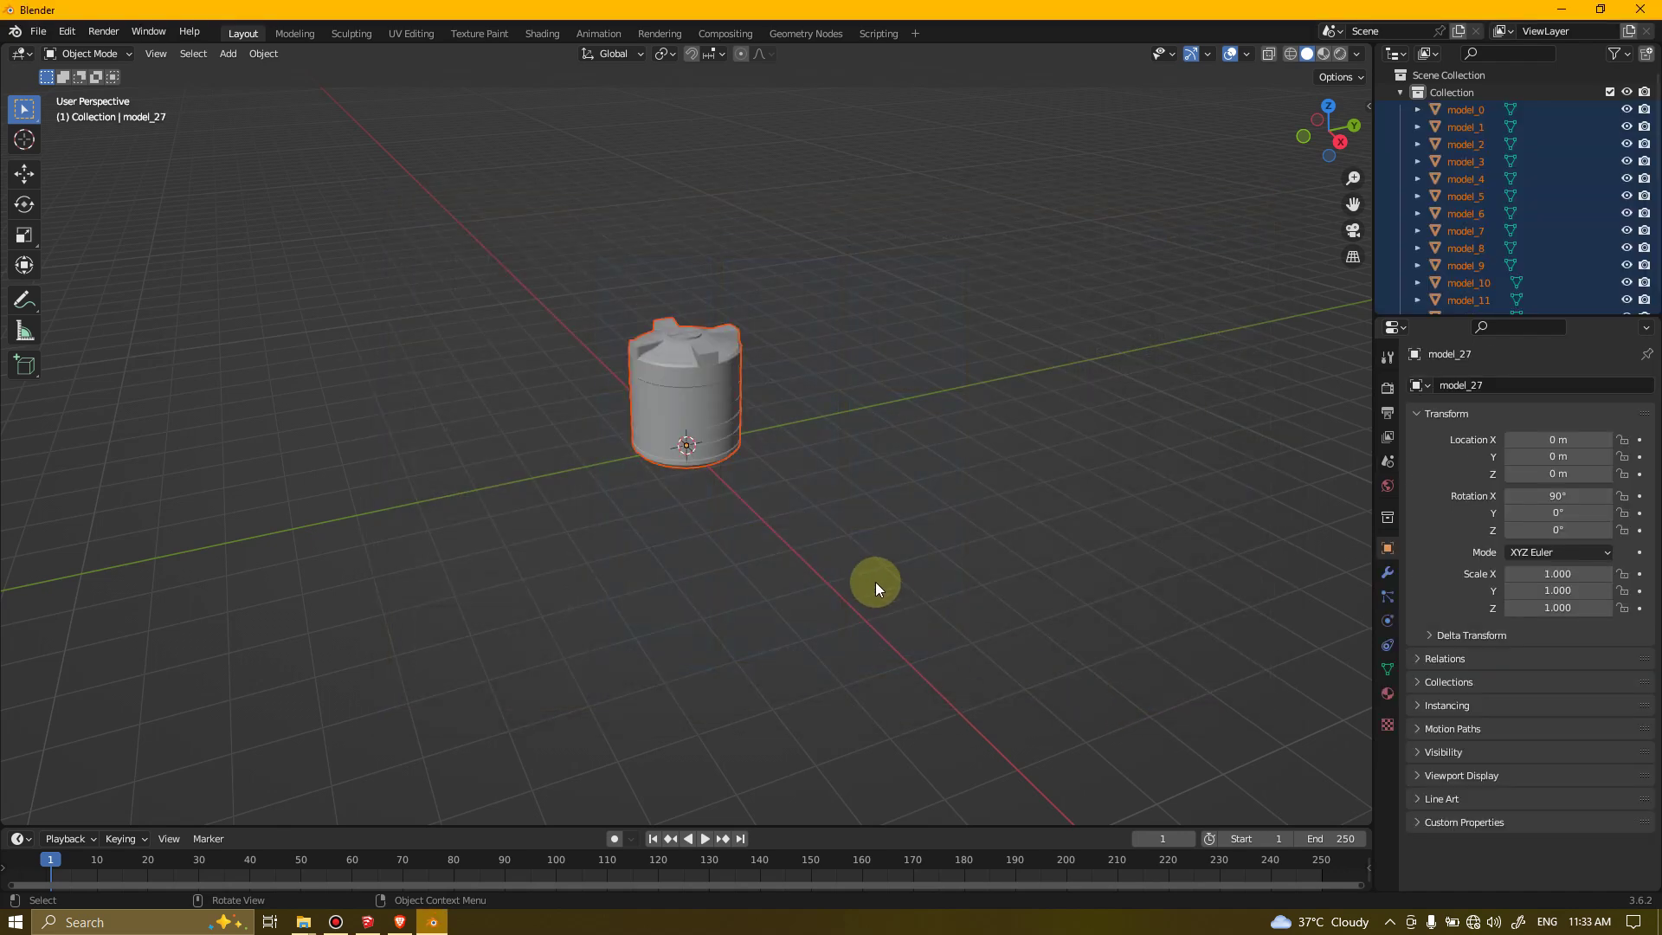
# Show the imported water tank in Material Preview shading
pyautogui.moveTo(853, 381); pyautogui.dragTo(735, 304, button='middle')
pyautogui.scroll(5, 735, 304)
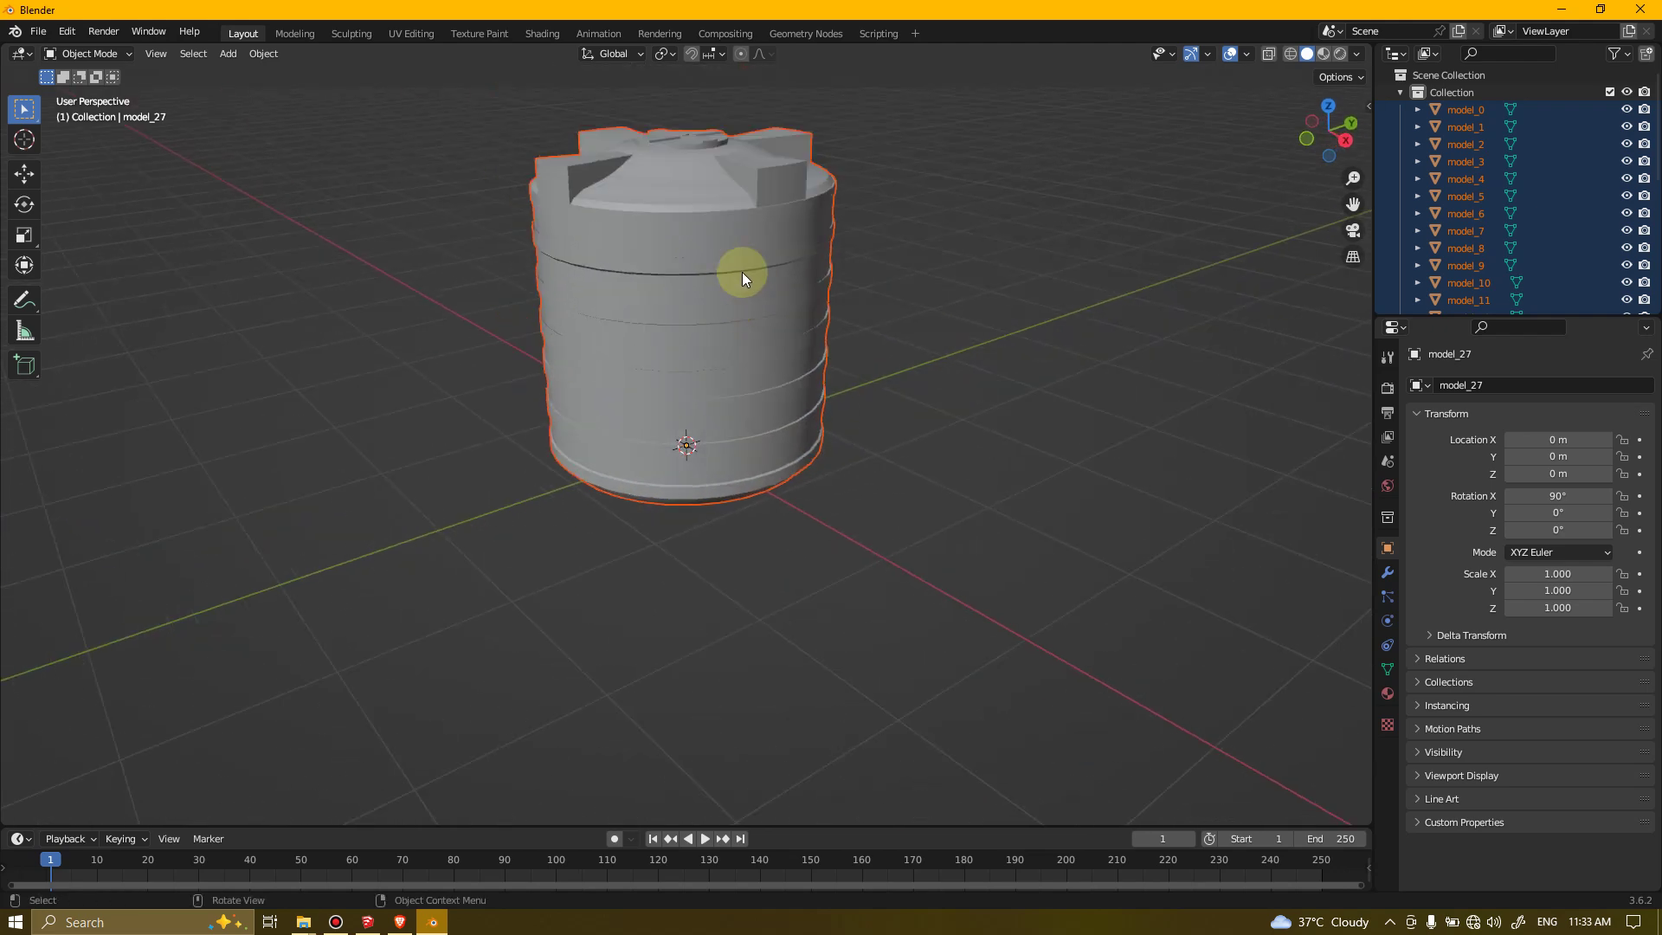
pyautogui.moveTo(858, 222); pyautogui.dragTo(773, 297, button='middle')
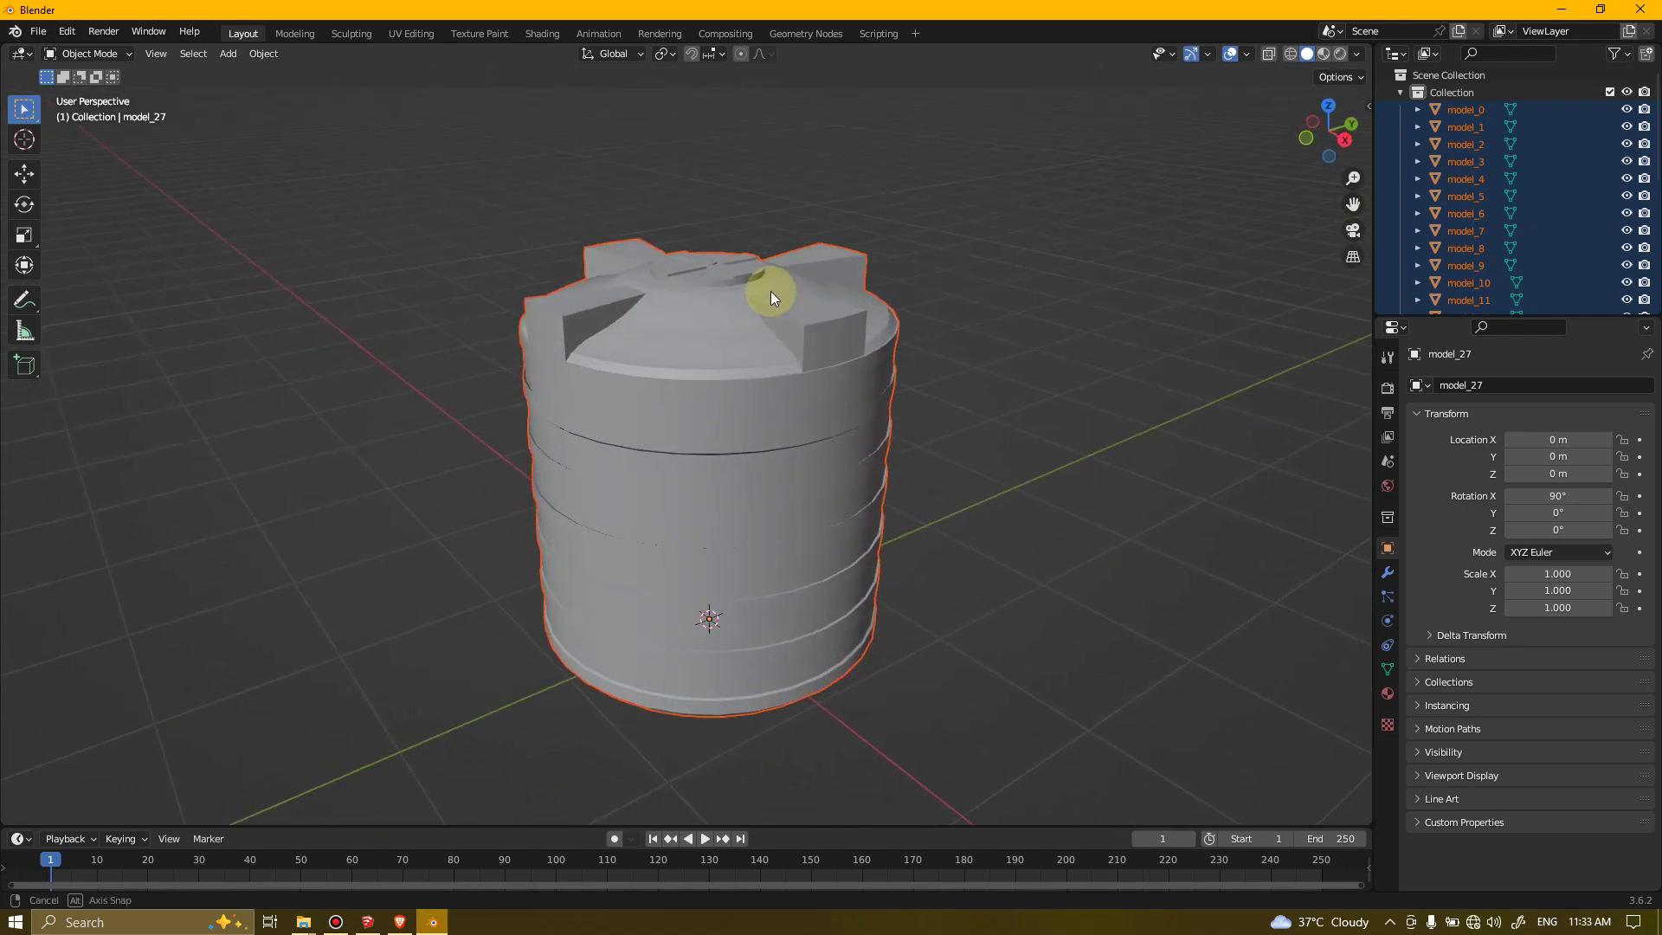
pyautogui.click(1323, 55)
pyautogui.moveTo(1150, 200); pyautogui.dragTo(903, 255, button='middle')
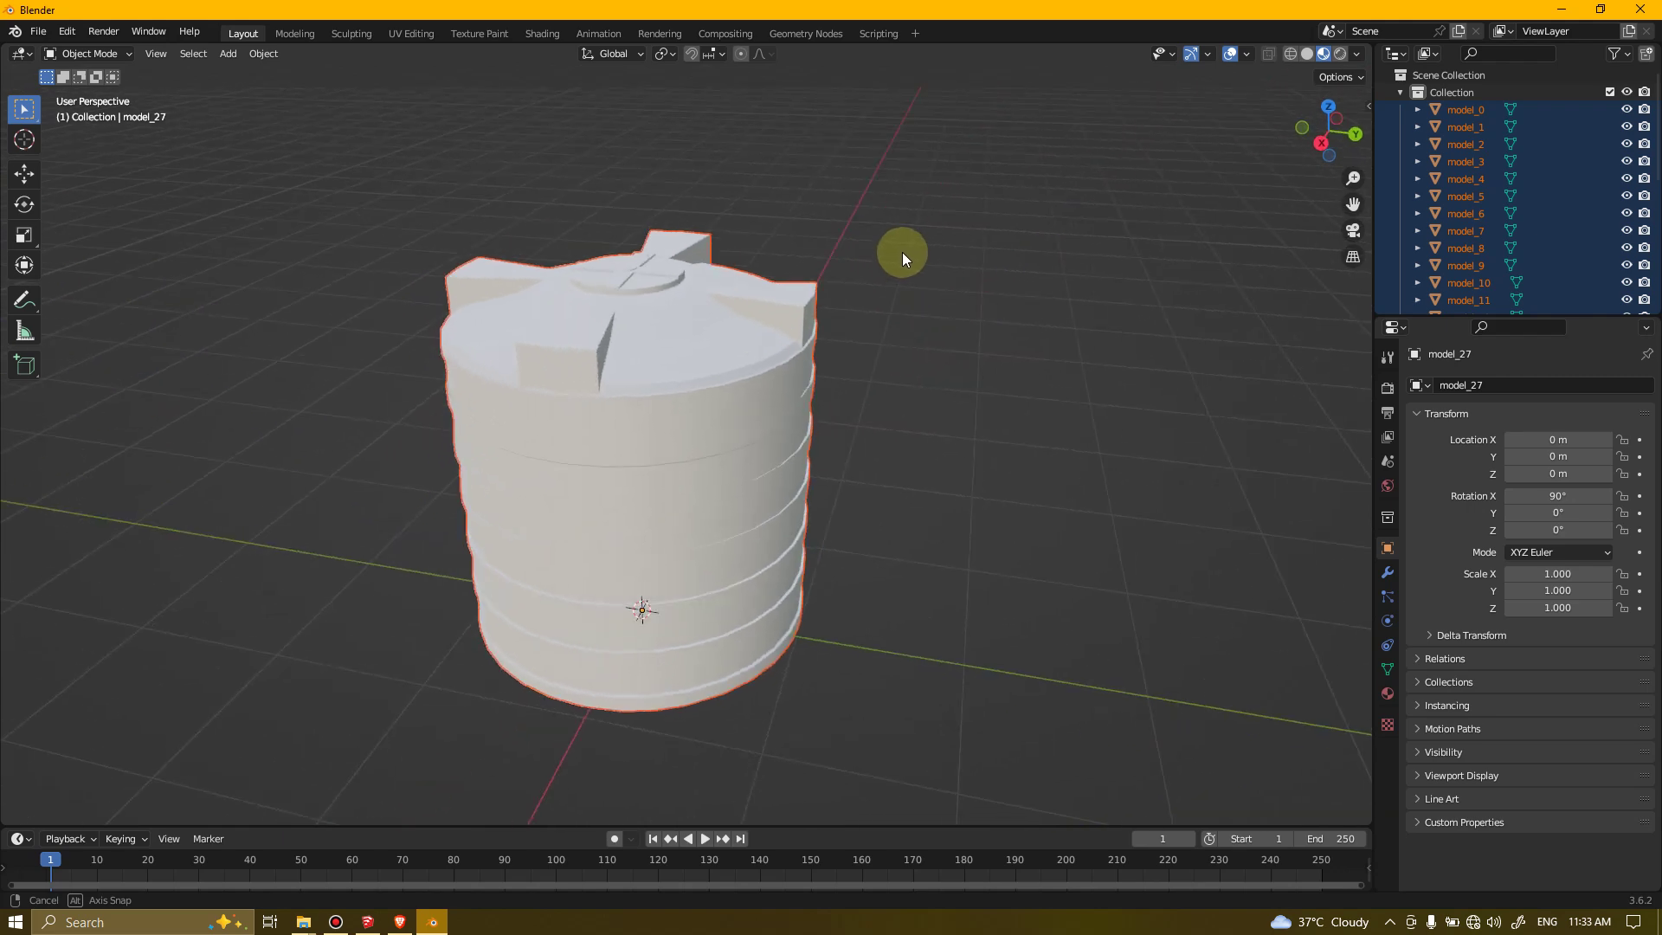
# Switch to the Shading workspace and browse to the Plastic Water Tank 500 Lts folder holding the texture image
pyautogui.click(541, 32)
pyautogui.scroll(6, 824, 275)
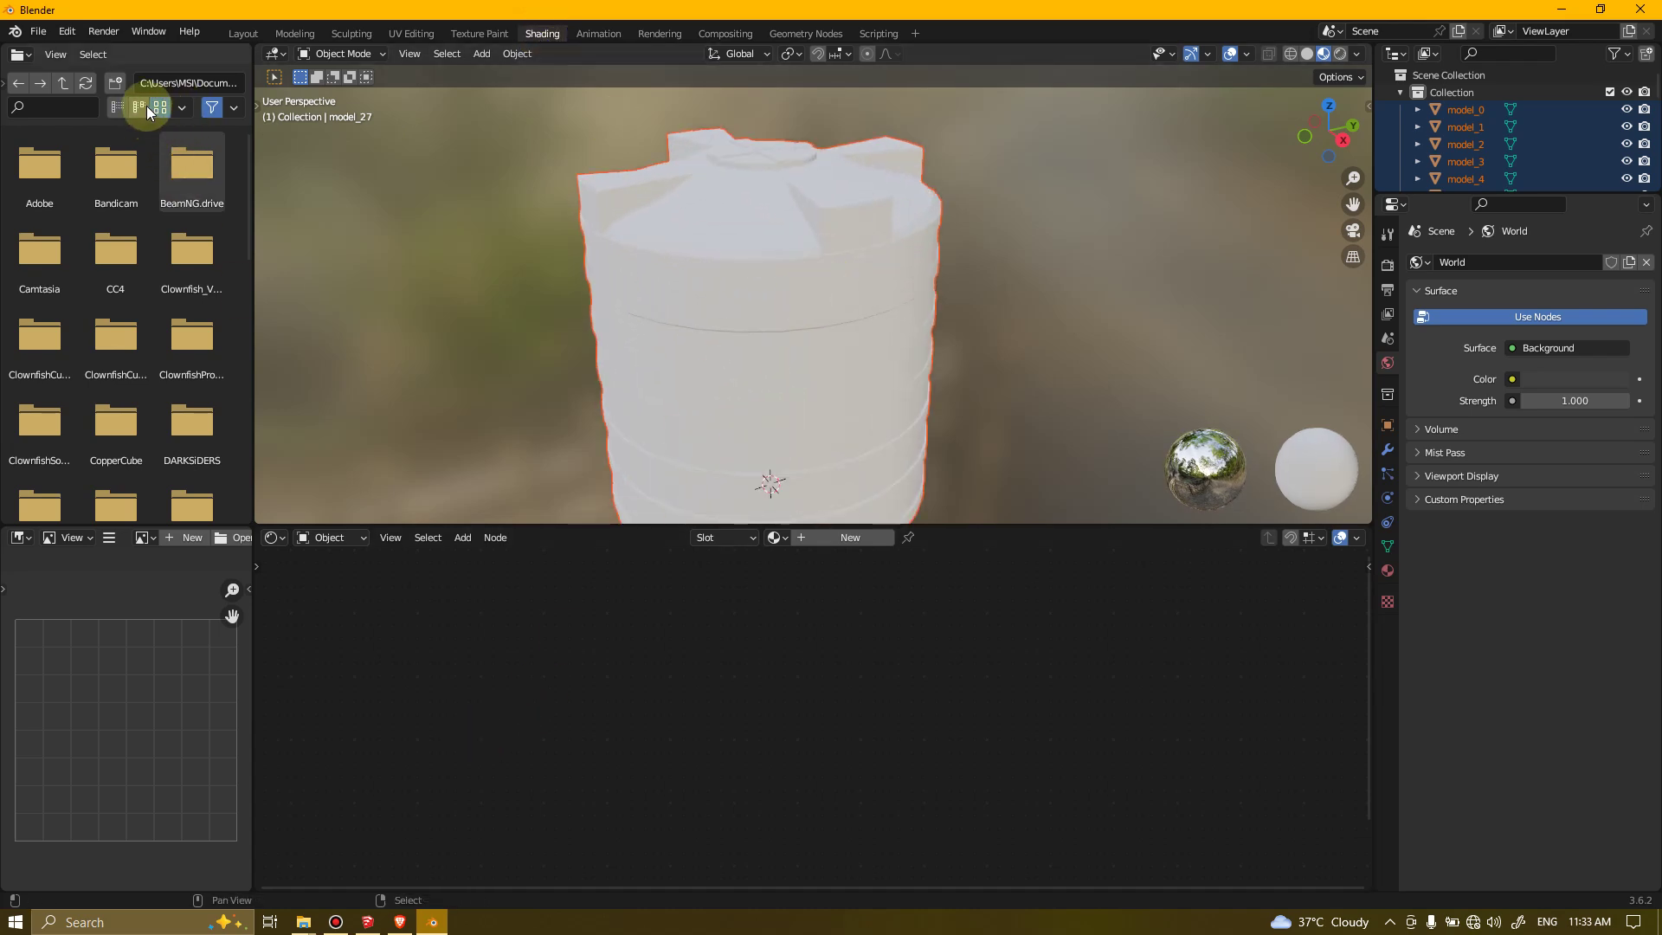
pyautogui.press('Return')
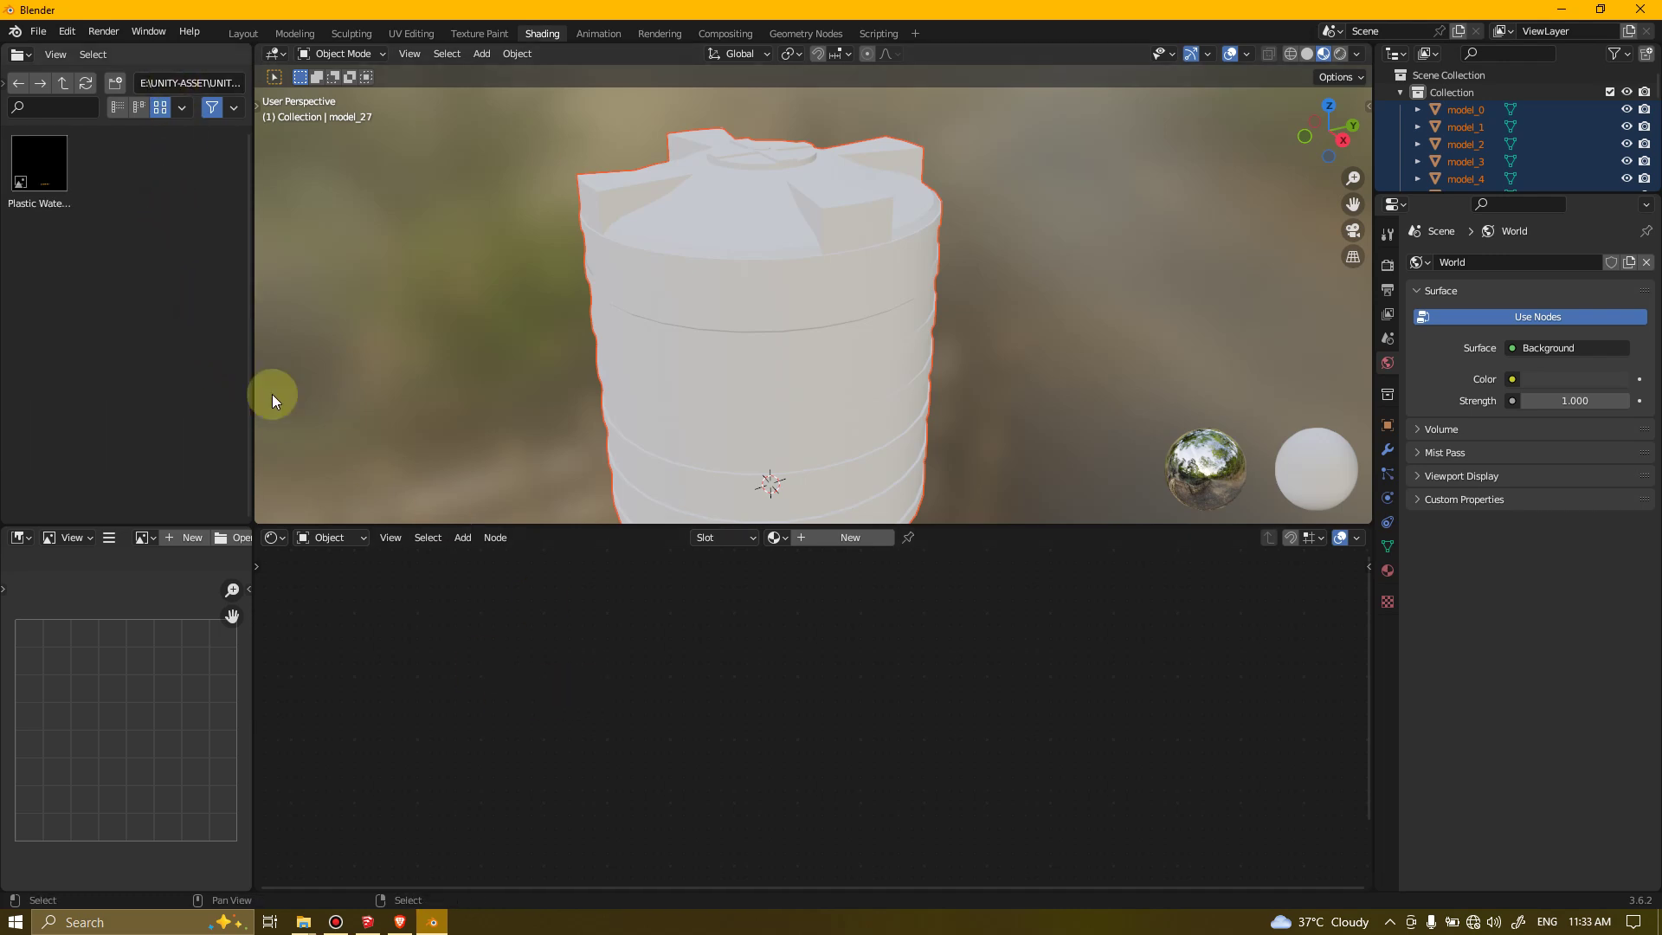
# Create a new material for the tank and connect the Plastic Water tank 500 Lts.001_0.png texture's colour to its Base Color
pyautogui.click(798, 539)
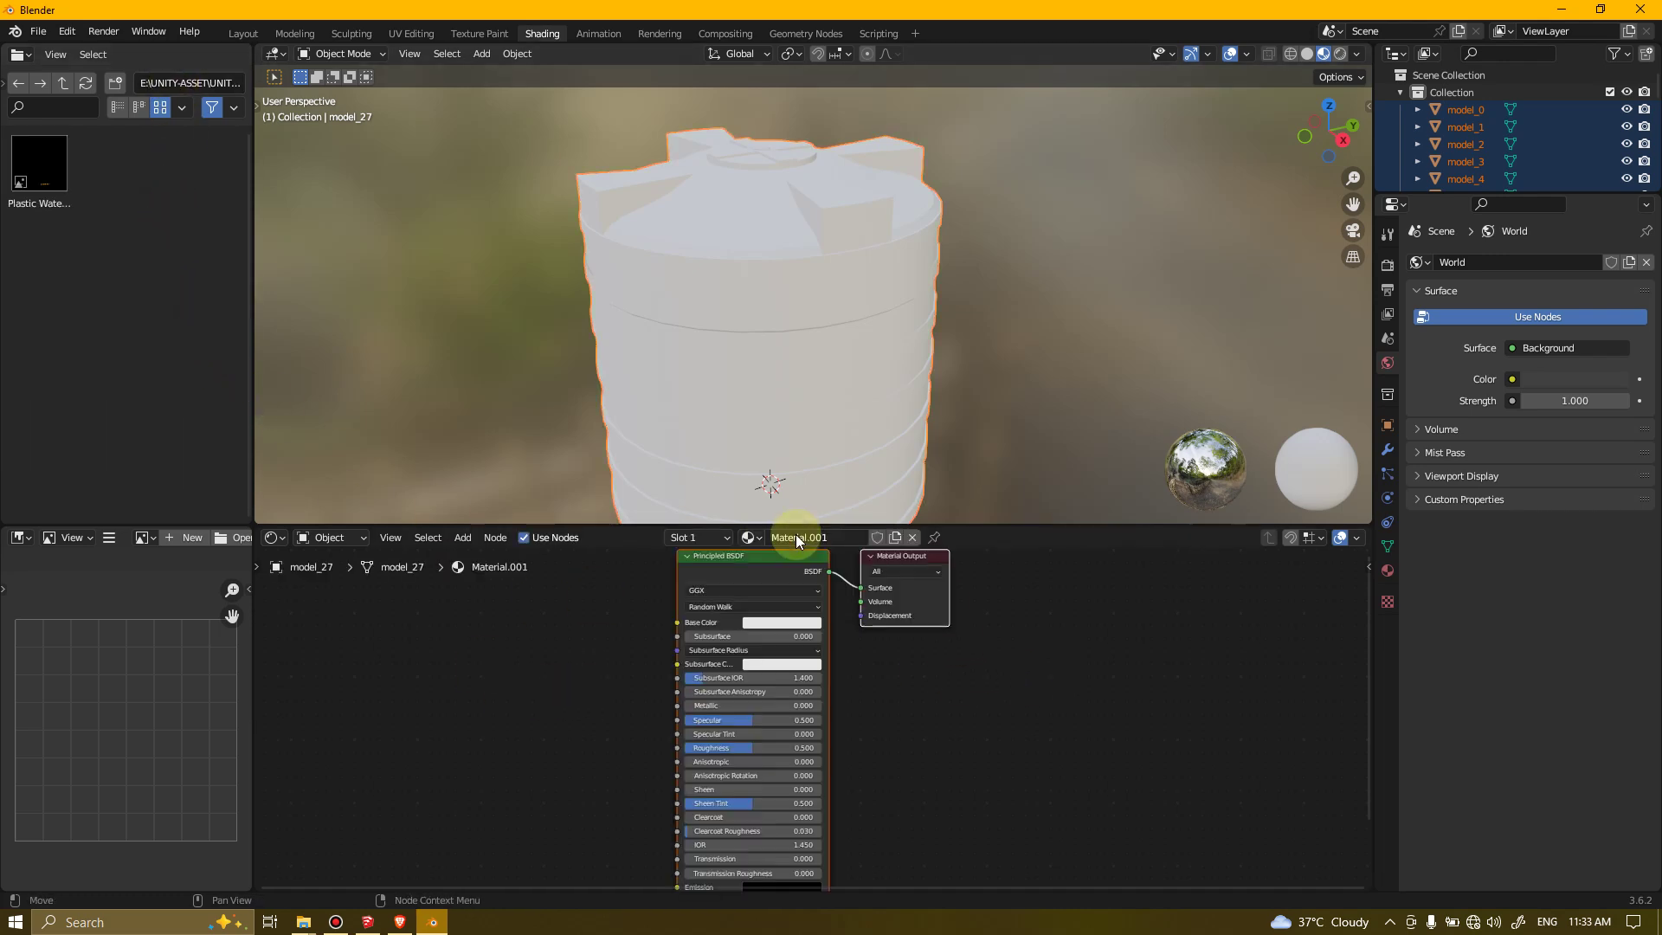
pyautogui.click(1024, 616)
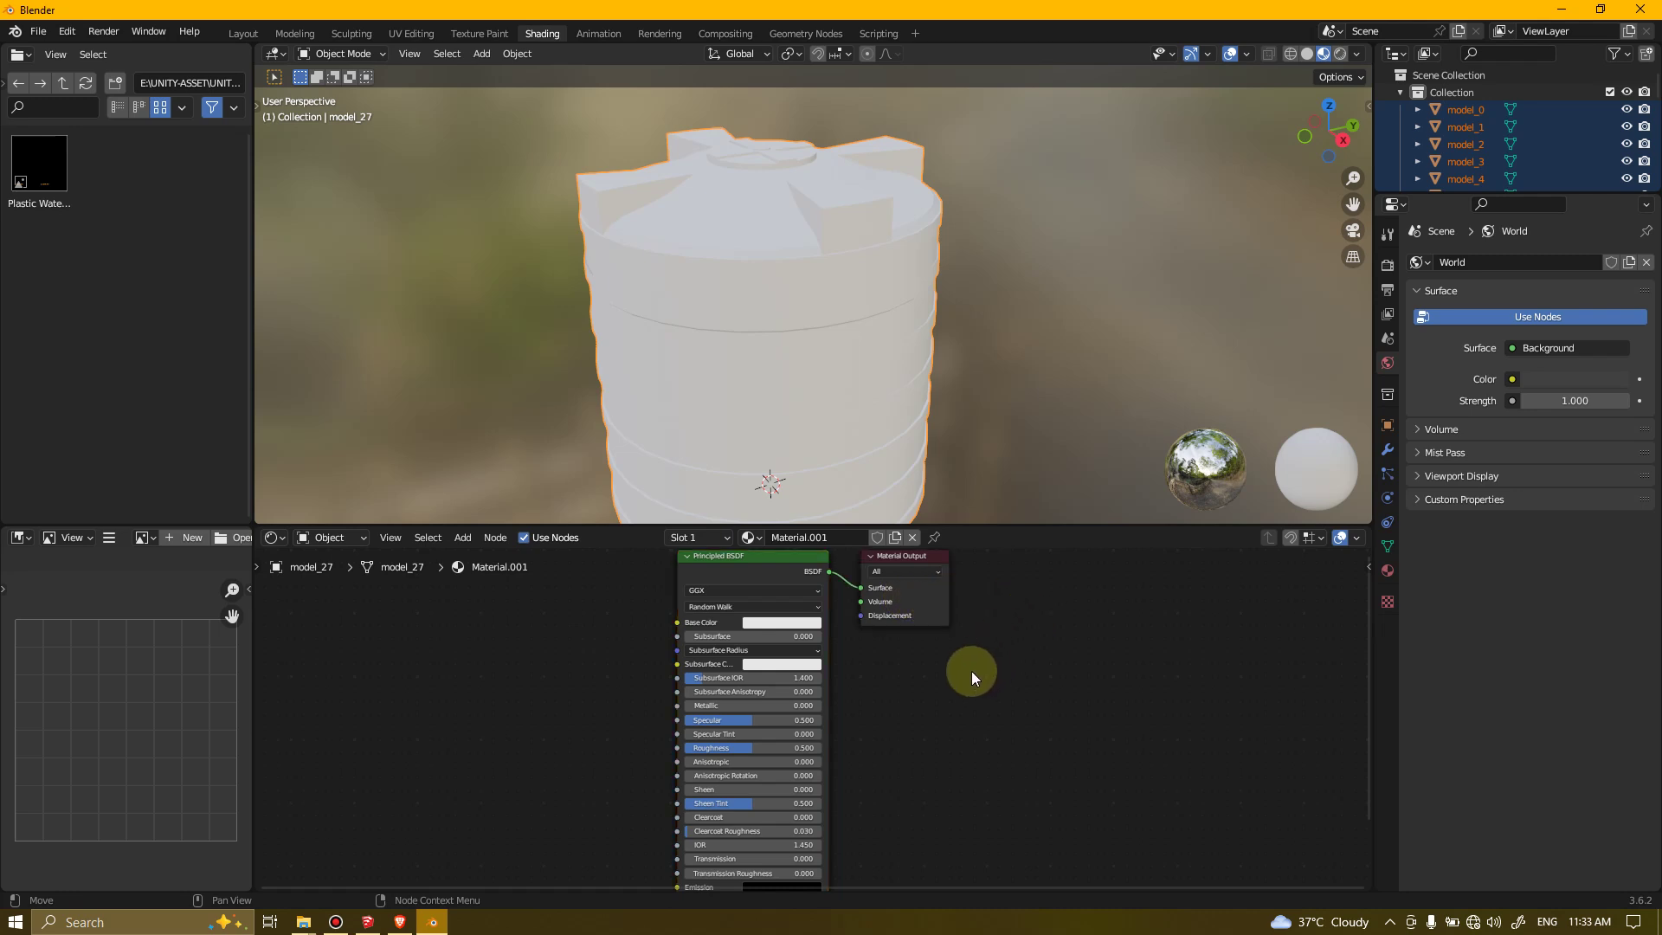
pyautogui.moveTo(65, 190); pyautogui.dragTo(460, 703)
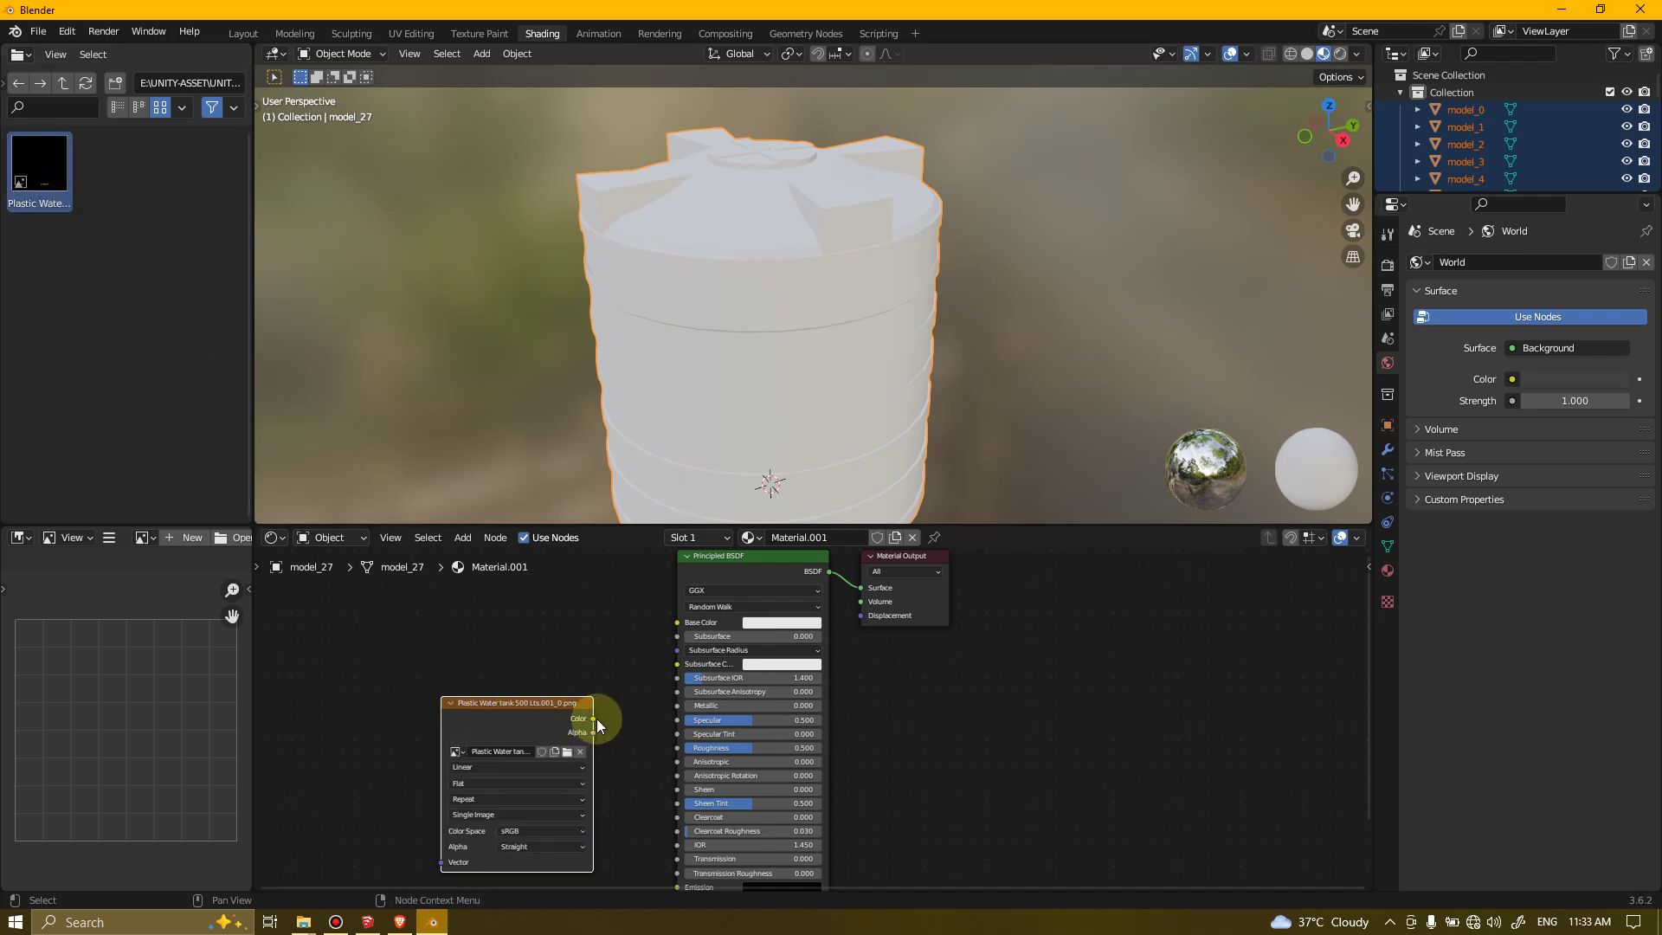
pyautogui.moveTo(591, 717); pyautogui.dragTo(672, 619)
pyautogui.moveTo(850, 398); pyautogui.dragTo(907, 308, button='middle')
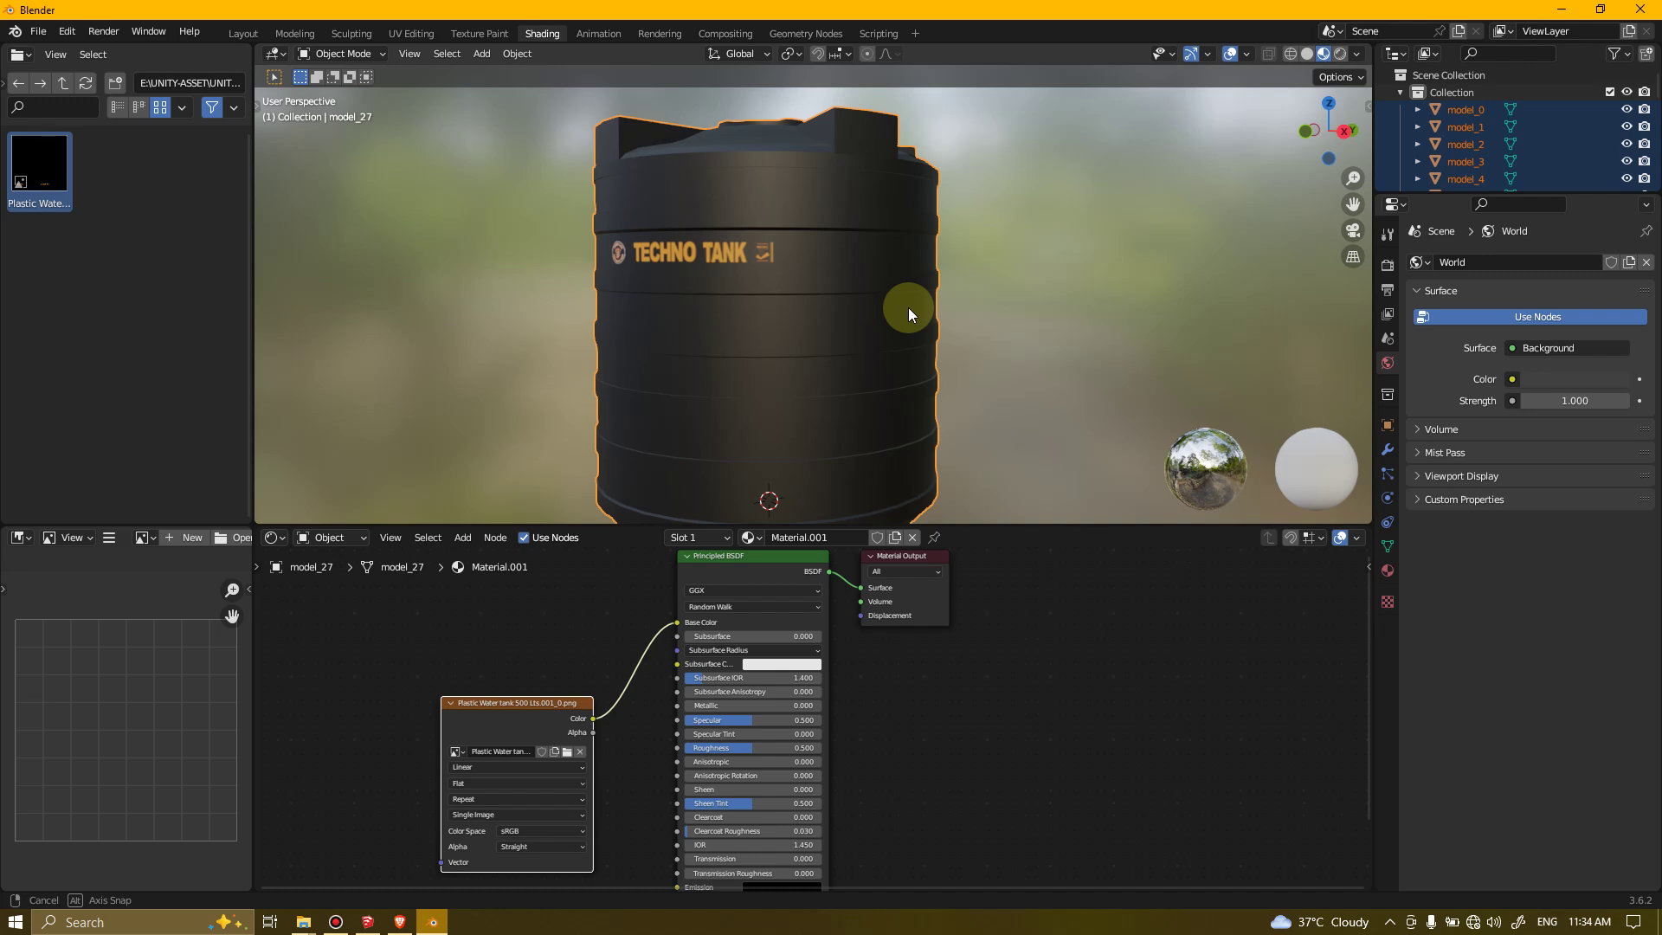
pyautogui.moveTo(907, 308); pyautogui.dragTo(817, 327, button='middle')
pyautogui.scroll(4, 817, 327)
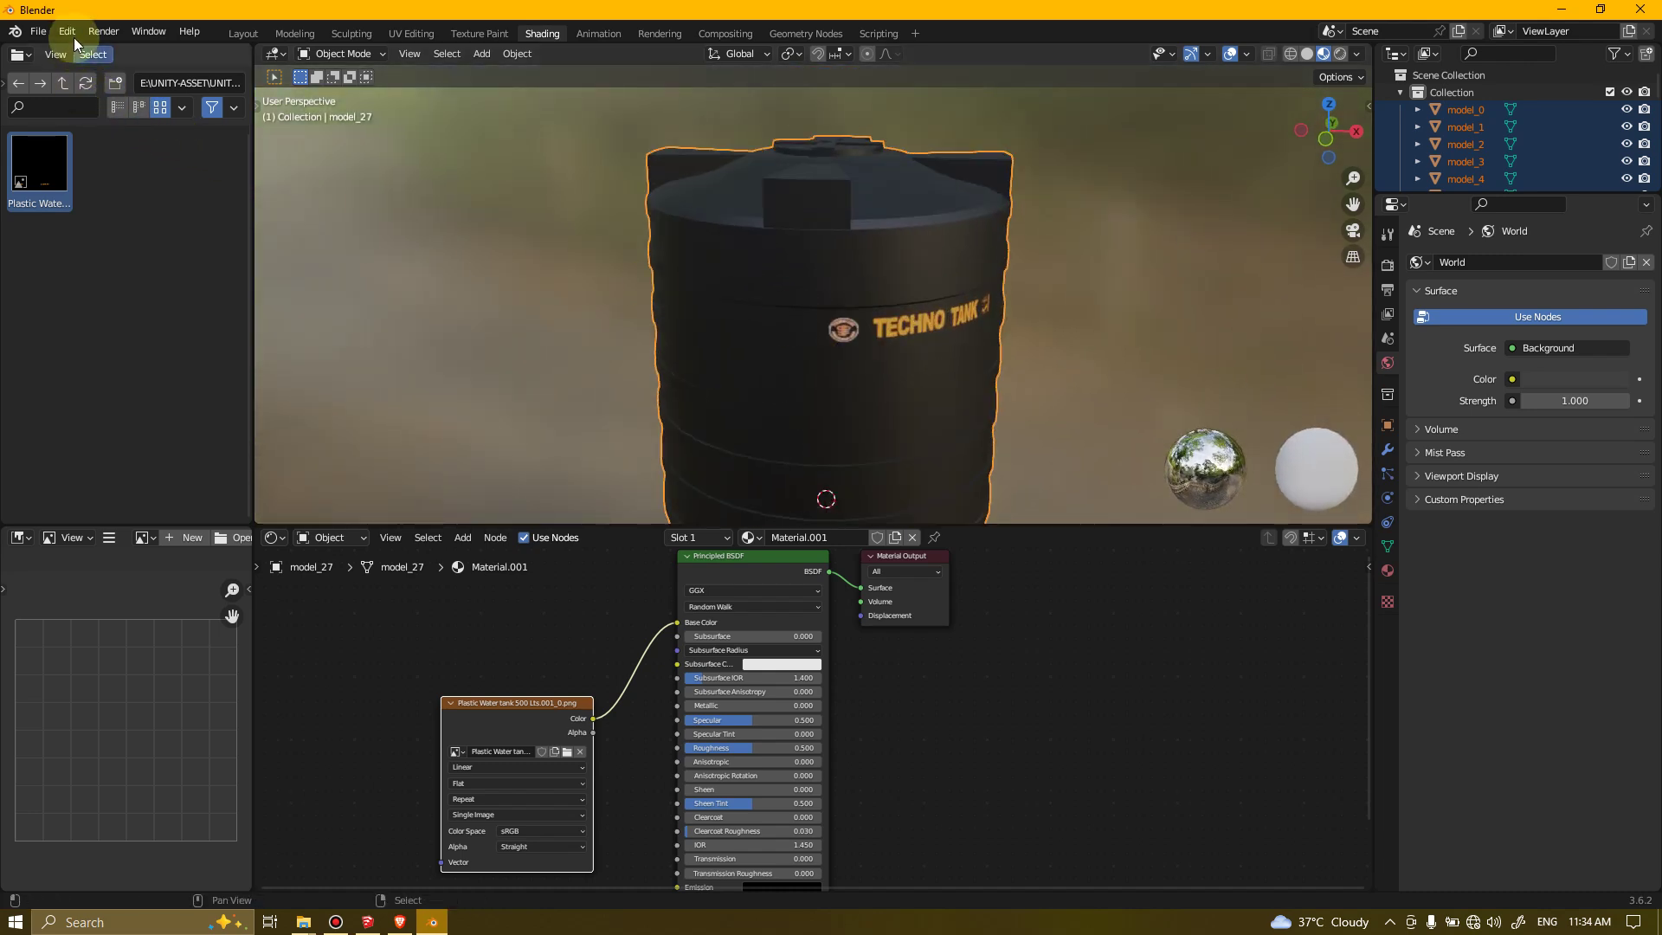
# Select all tank parts and export only the selected objects as untitled.fbx to the Plastic Water Tank 500 Lts folder
pyautogui.click(36, 34)
pyautogui.click(351, 209)
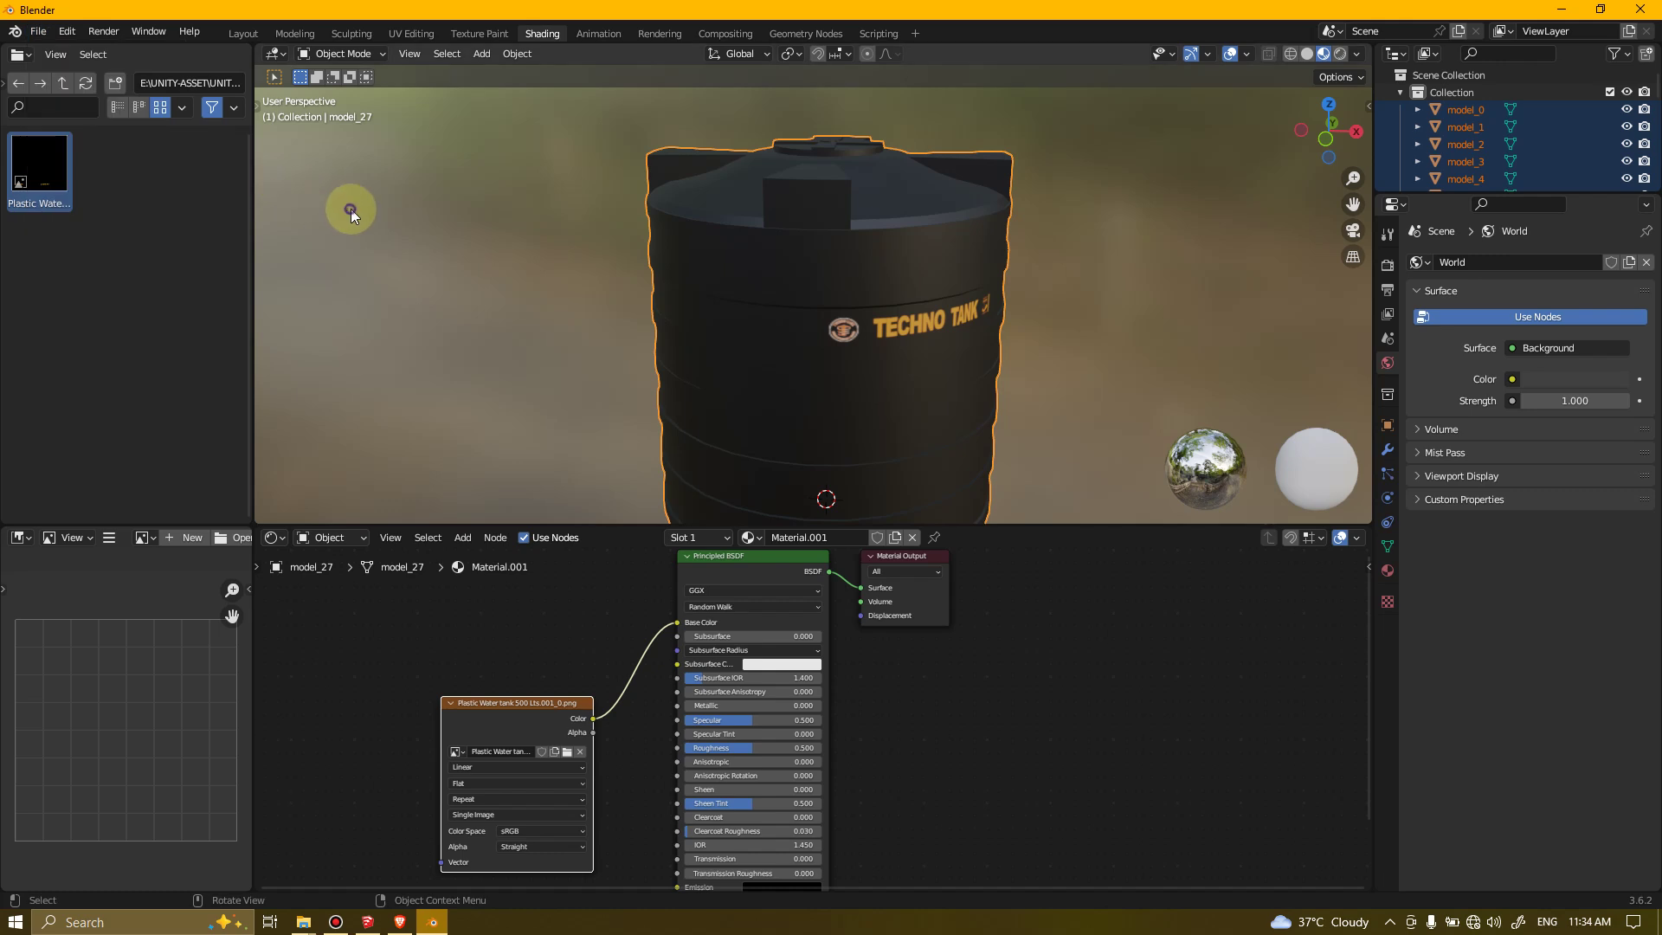
pyautogui.press('a')
pyautogui.click(38, 32)
pyautogui.moveTo(82, 275)
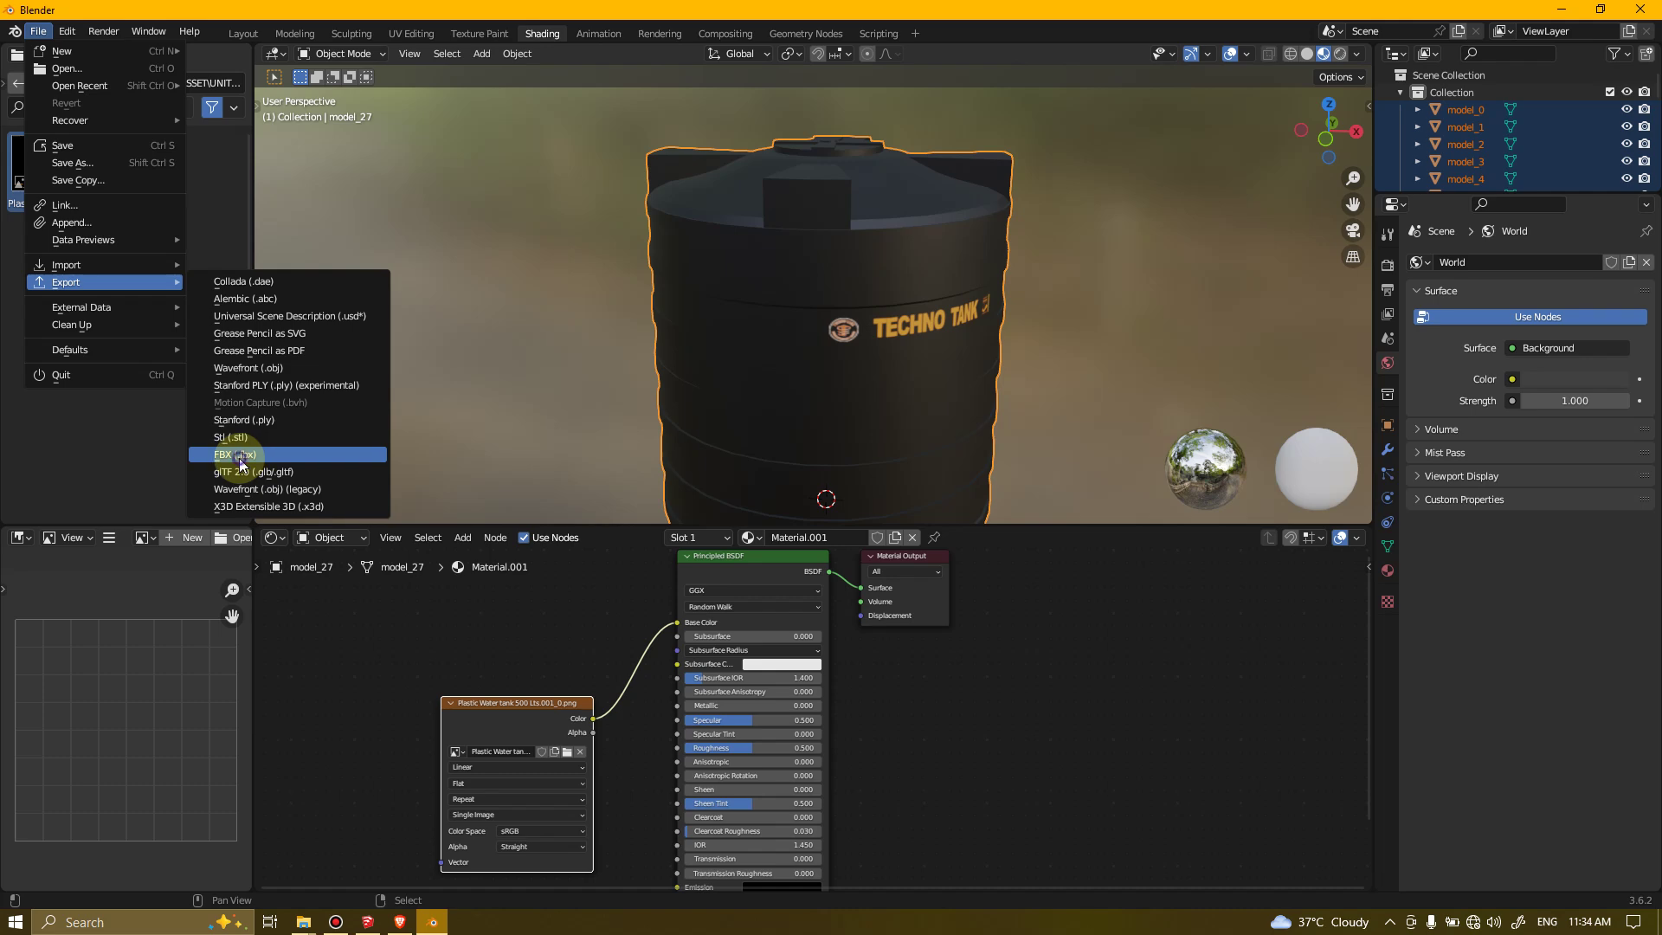
pyautogui.click(241, 458)
pyautogui.click(866, 227)
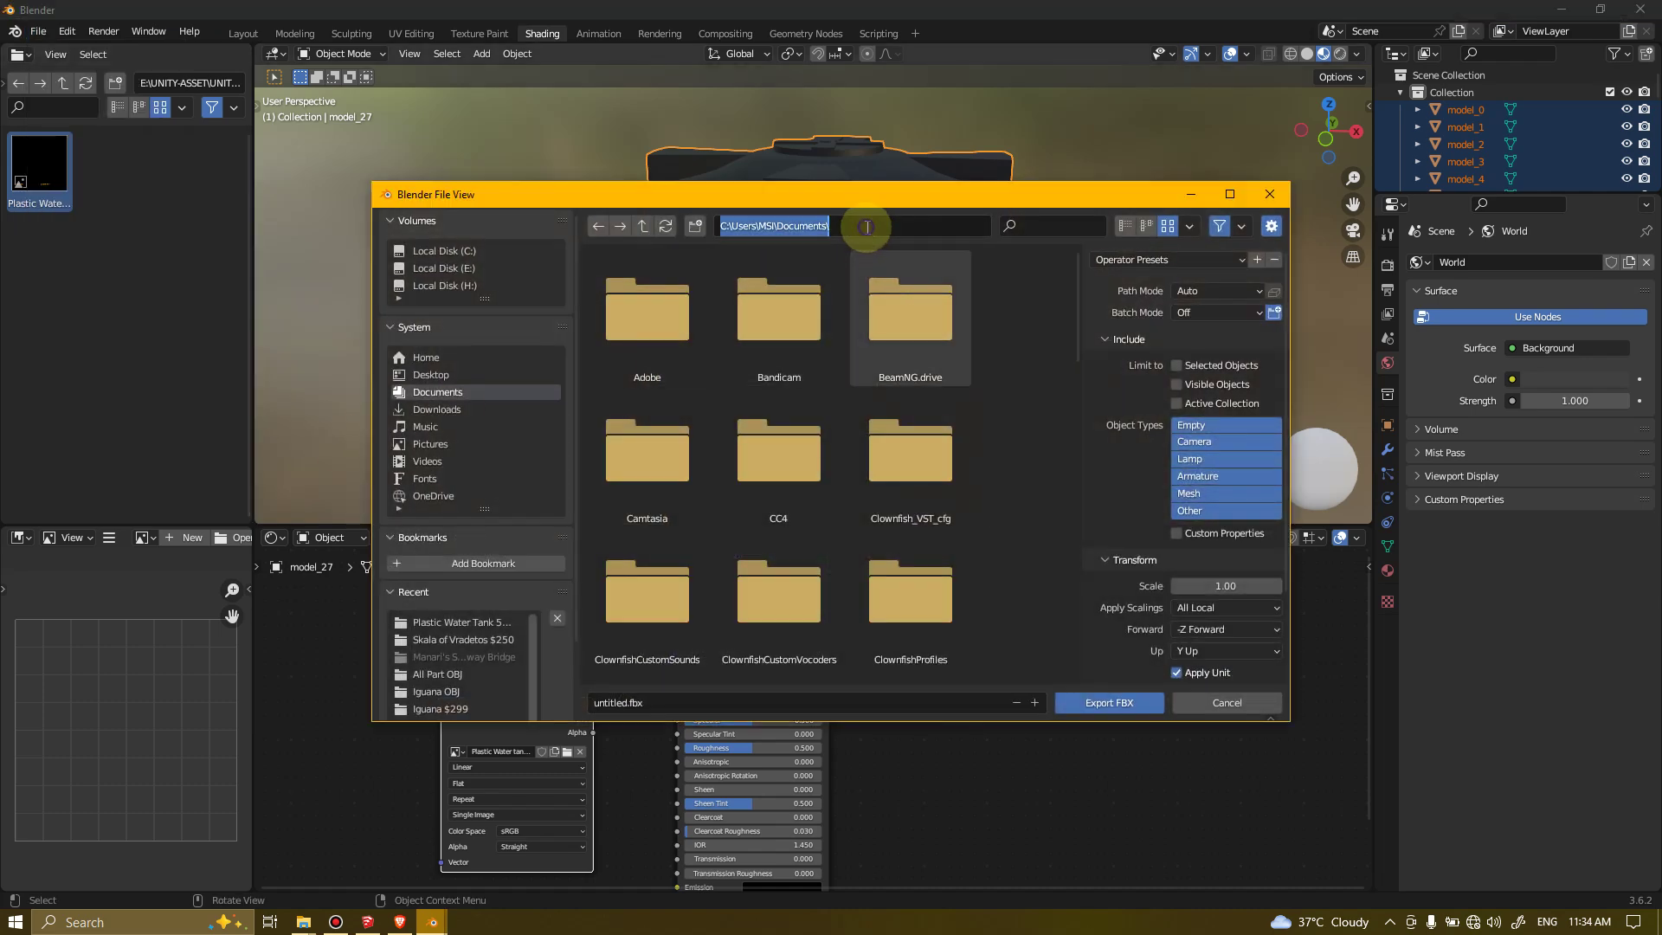
pyautogui.hotkey('ctrl', 'v')
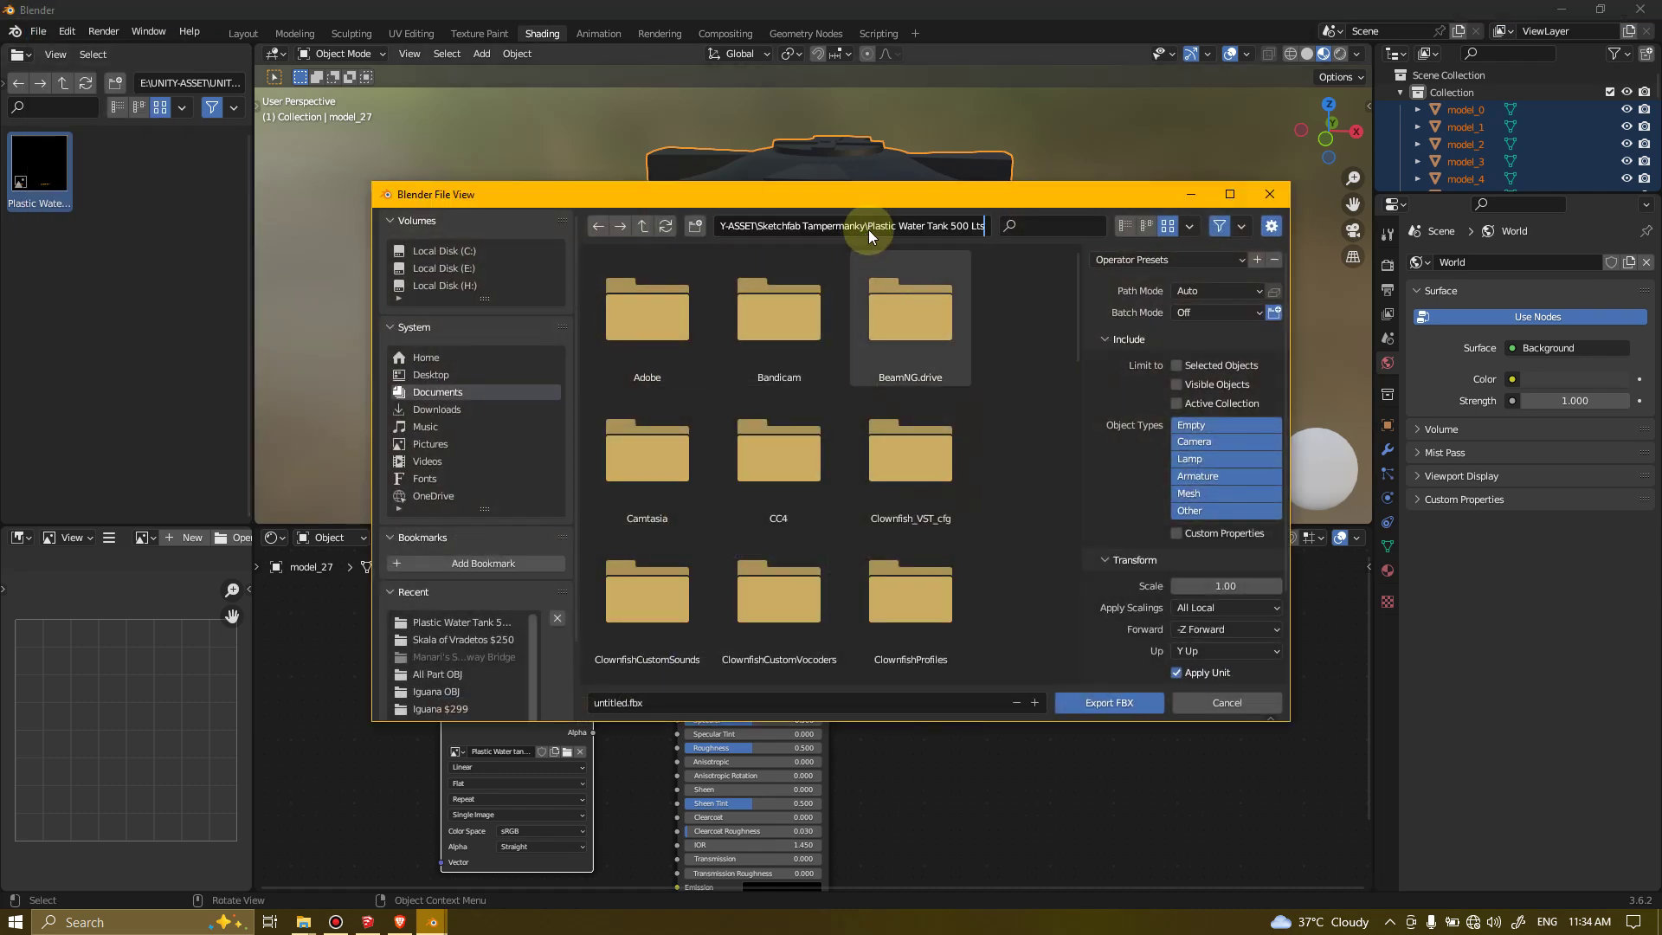
pyautogui.press('Return')
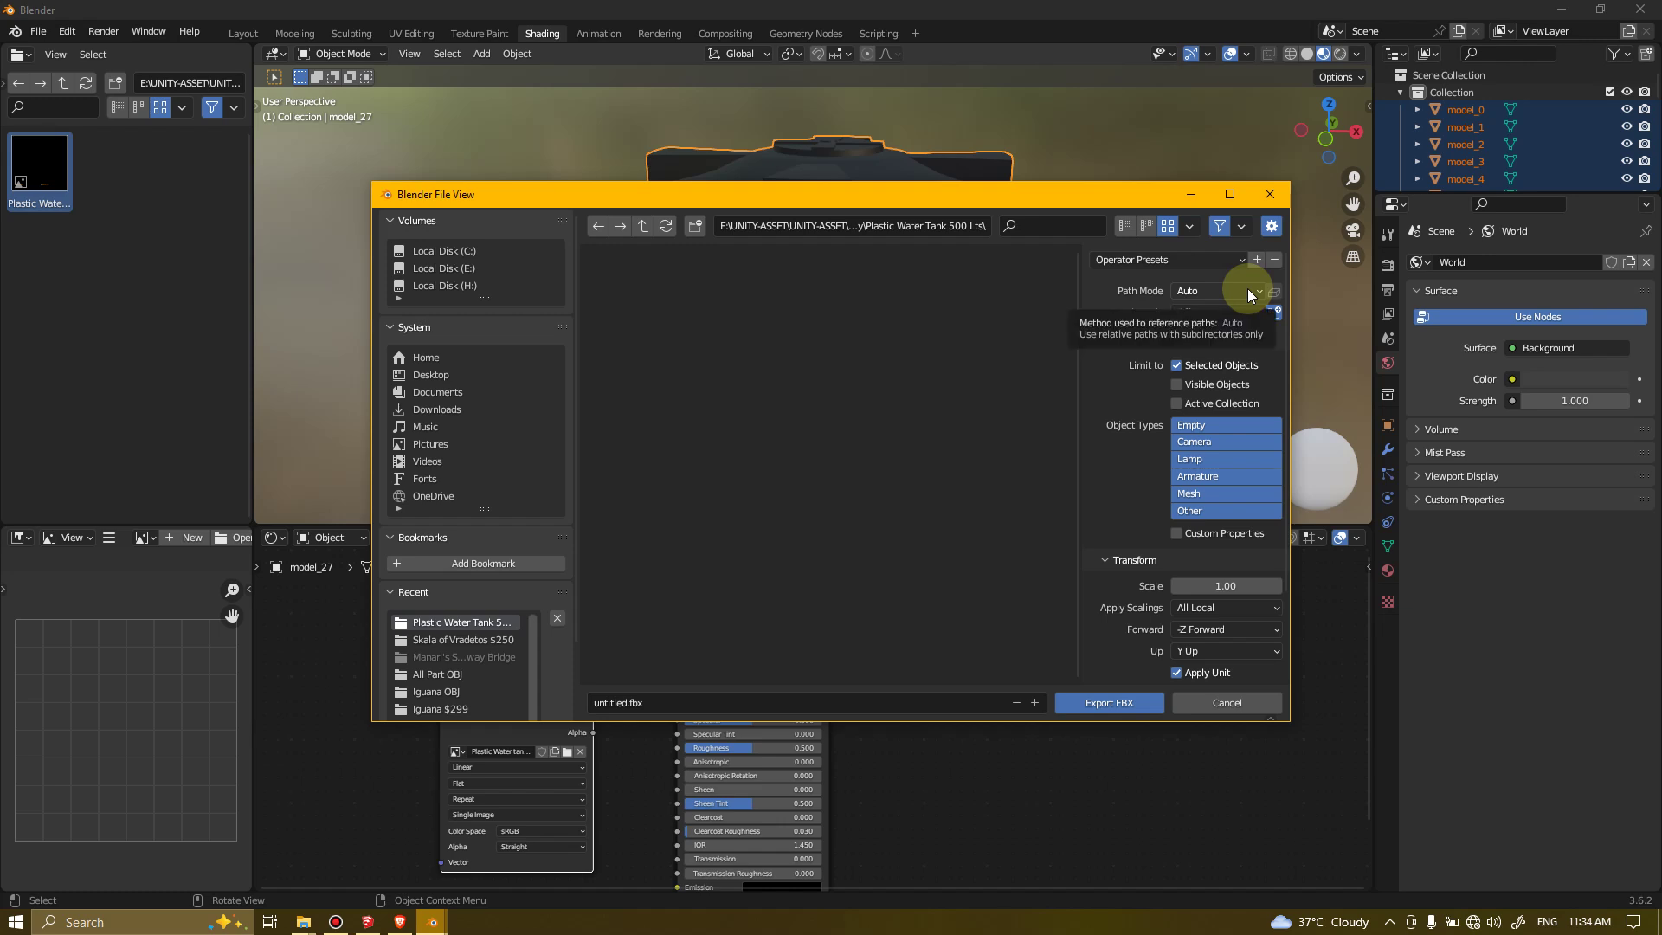
pyautogui.click(1114, 703)
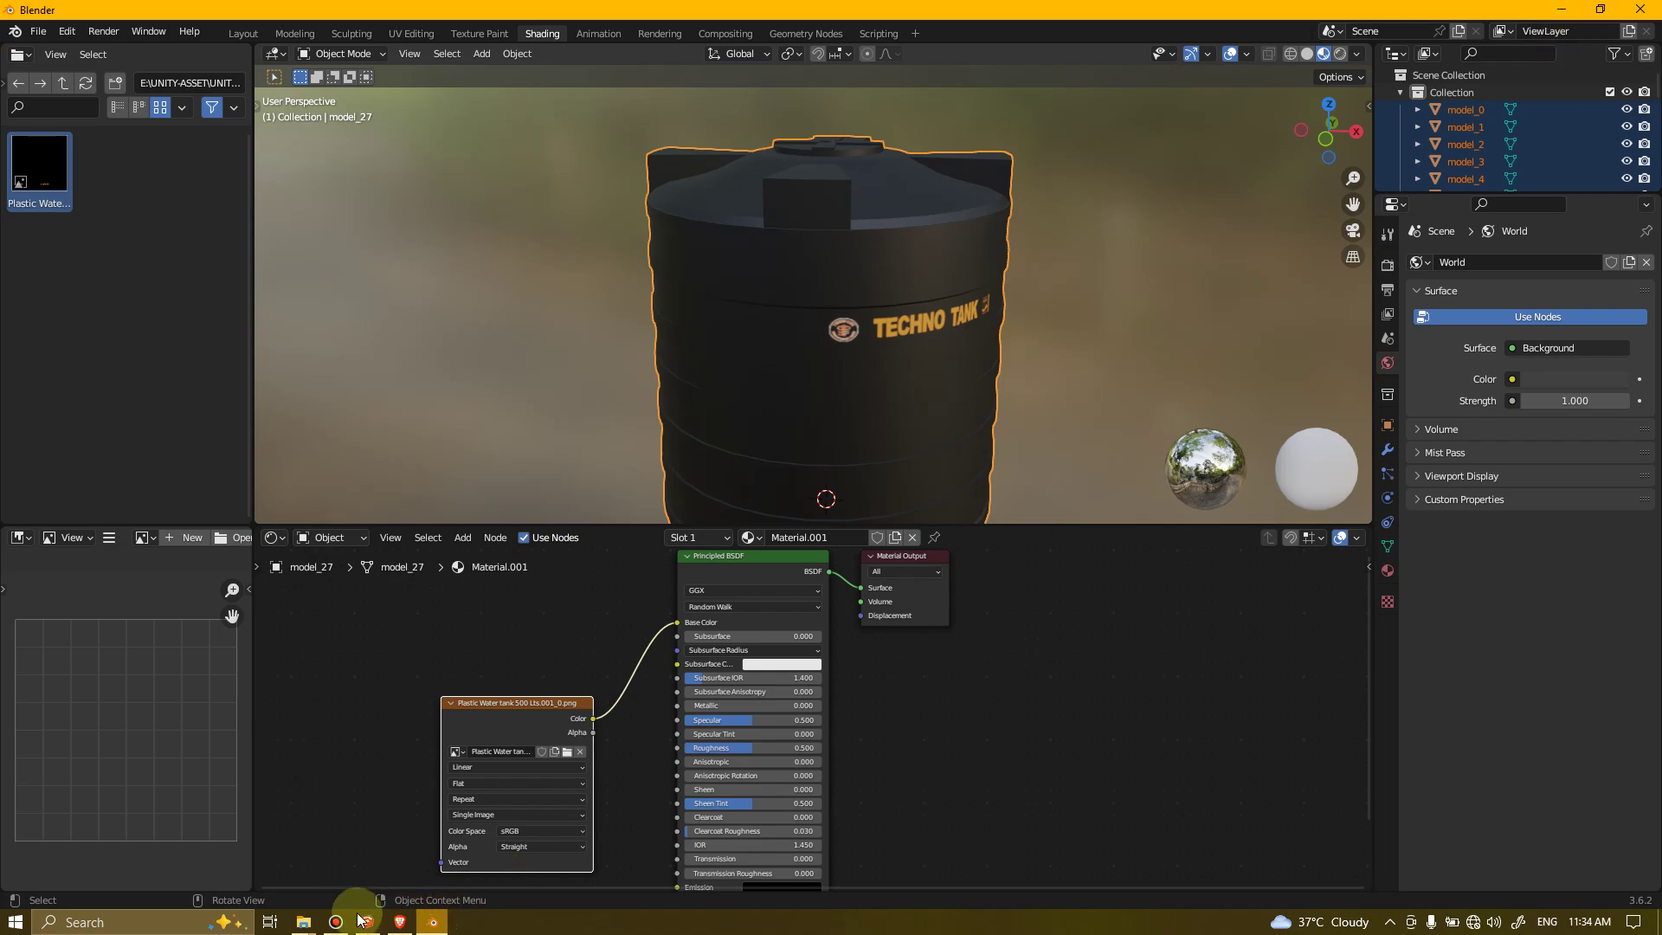
# Switch to File Explorer and check the exported untitled file in the Plastic Water Tank 500 Lts folder
pyautogui.click(303, 923)
pyautogui.click(791, 687)
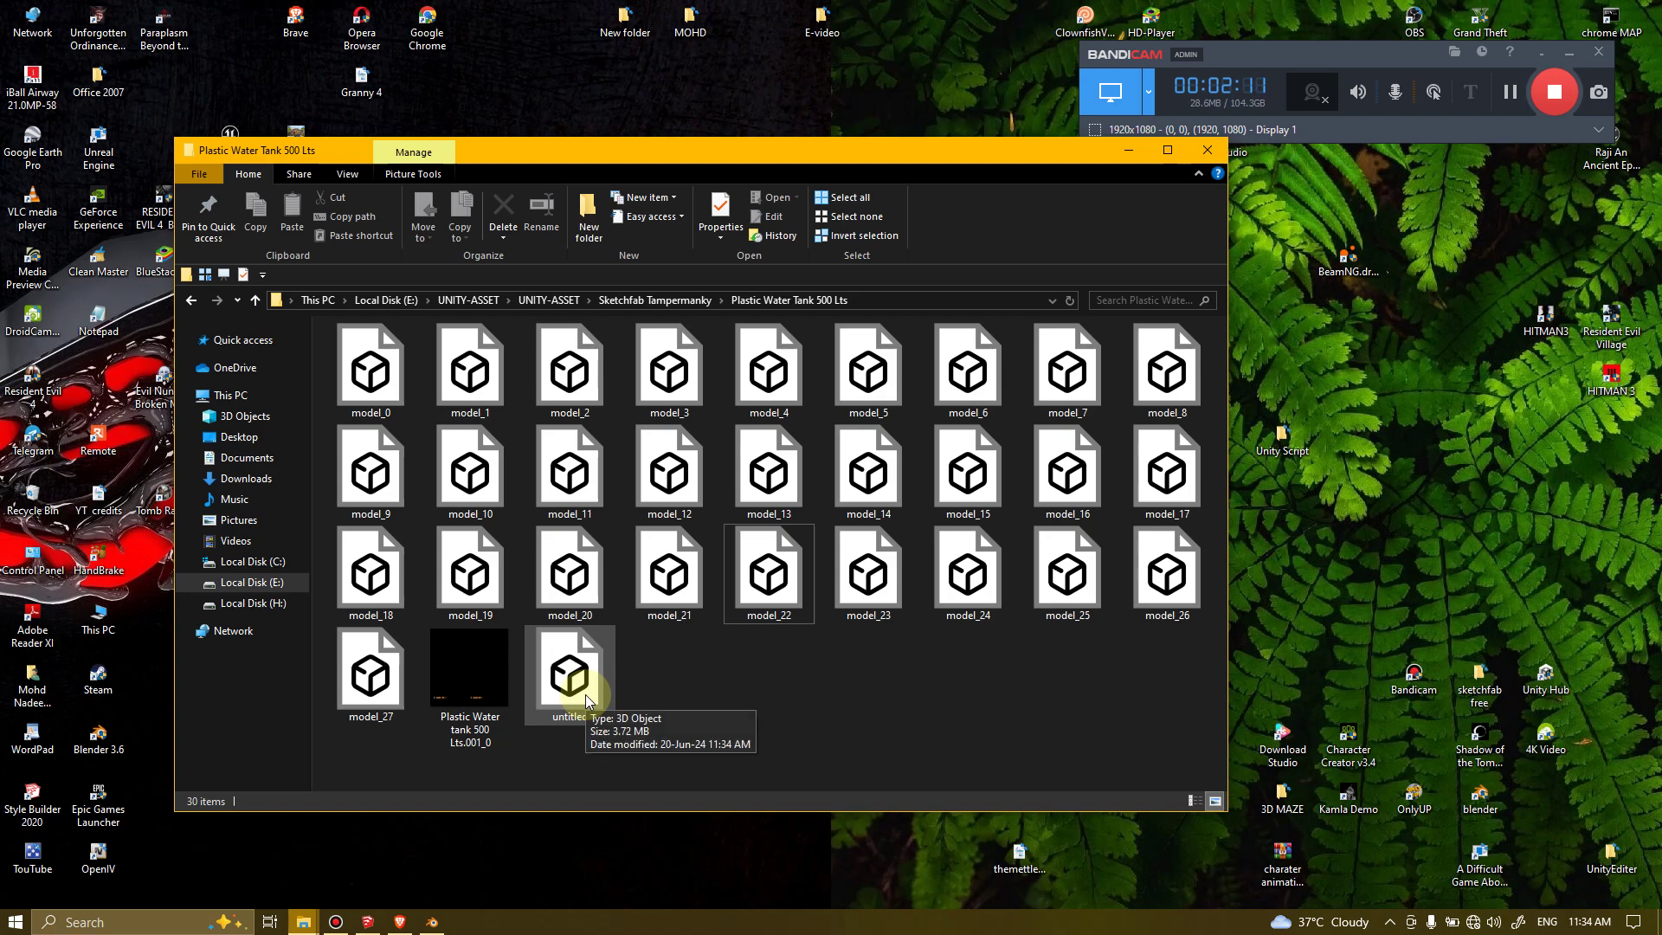
pyautogui.moveTo(564, 673)
pyautogui.mouseDown()
pyautogui.moveTo(557, 791)
pyautogui.moveTo(467, 907)
pyautogui.moveTo(368, 909)
pyautogui.moveTo(349, 724)
pyautogui.mouseUp()
# Switch to the Mera ghar house model in SketchUp and view it from above
pyautogui.moveTo(388, 899); pyautogui.dragTo(368, 923)
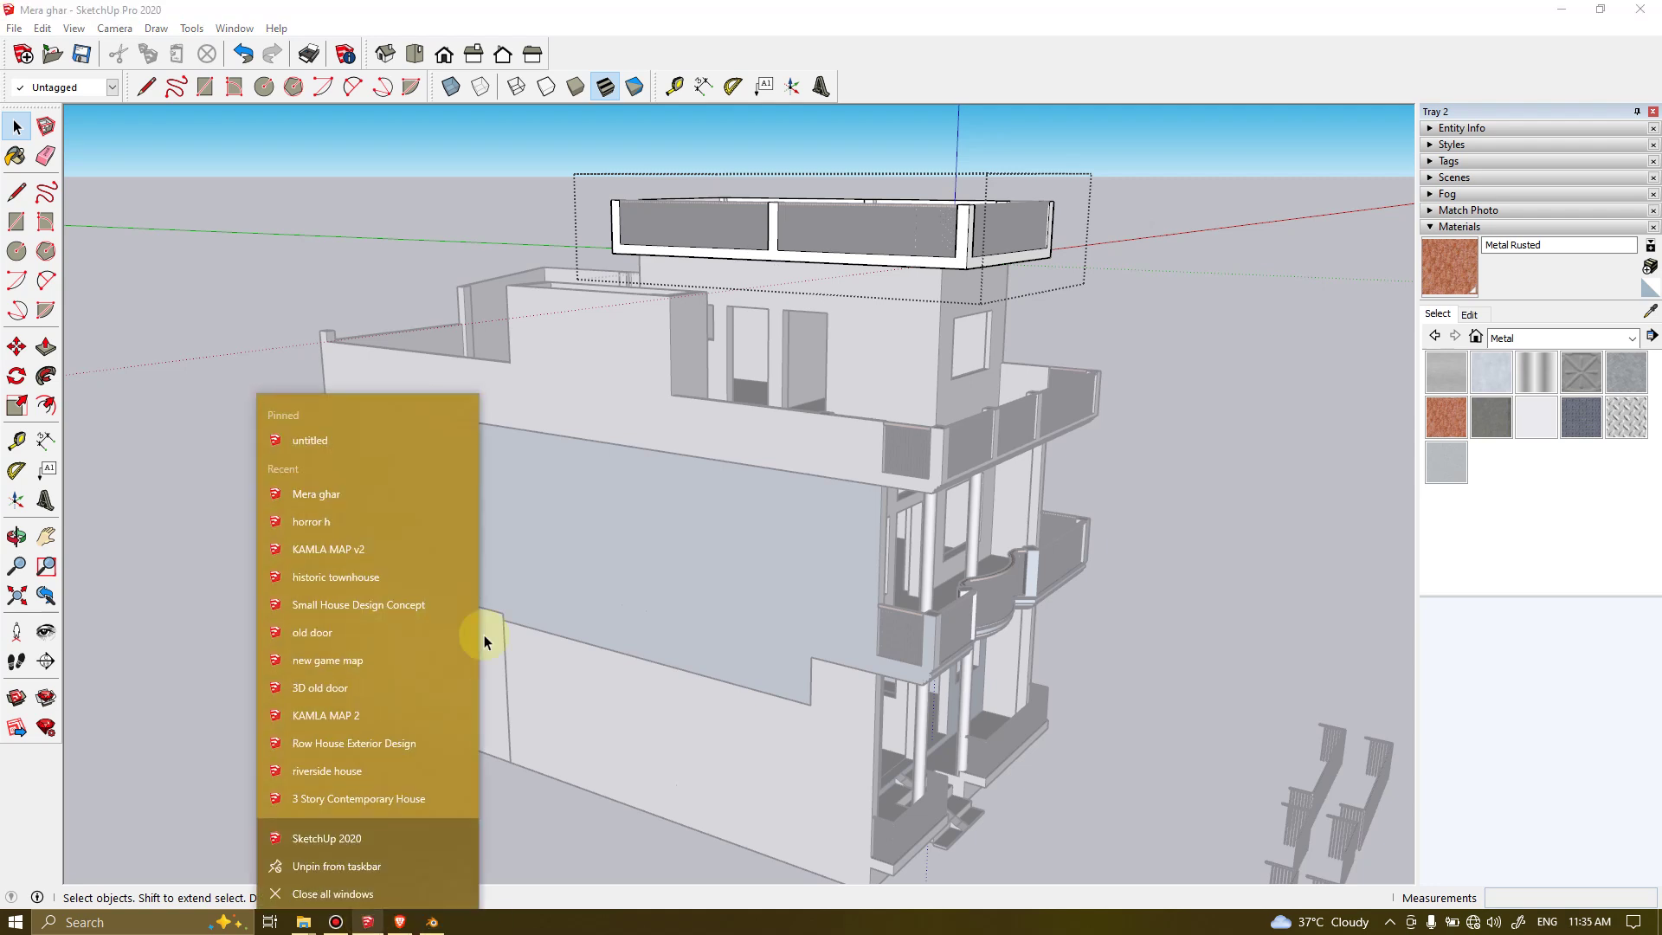
pyautogui.click(188, 336)
pyautogui.moveTo(433, 372)
pyautogui.mouseDown(button='middle')
pyautogui.moveTo(686, 434)
pyautogui.moveTo(642, 471)
pyautogui.mouseUp(button='middle')
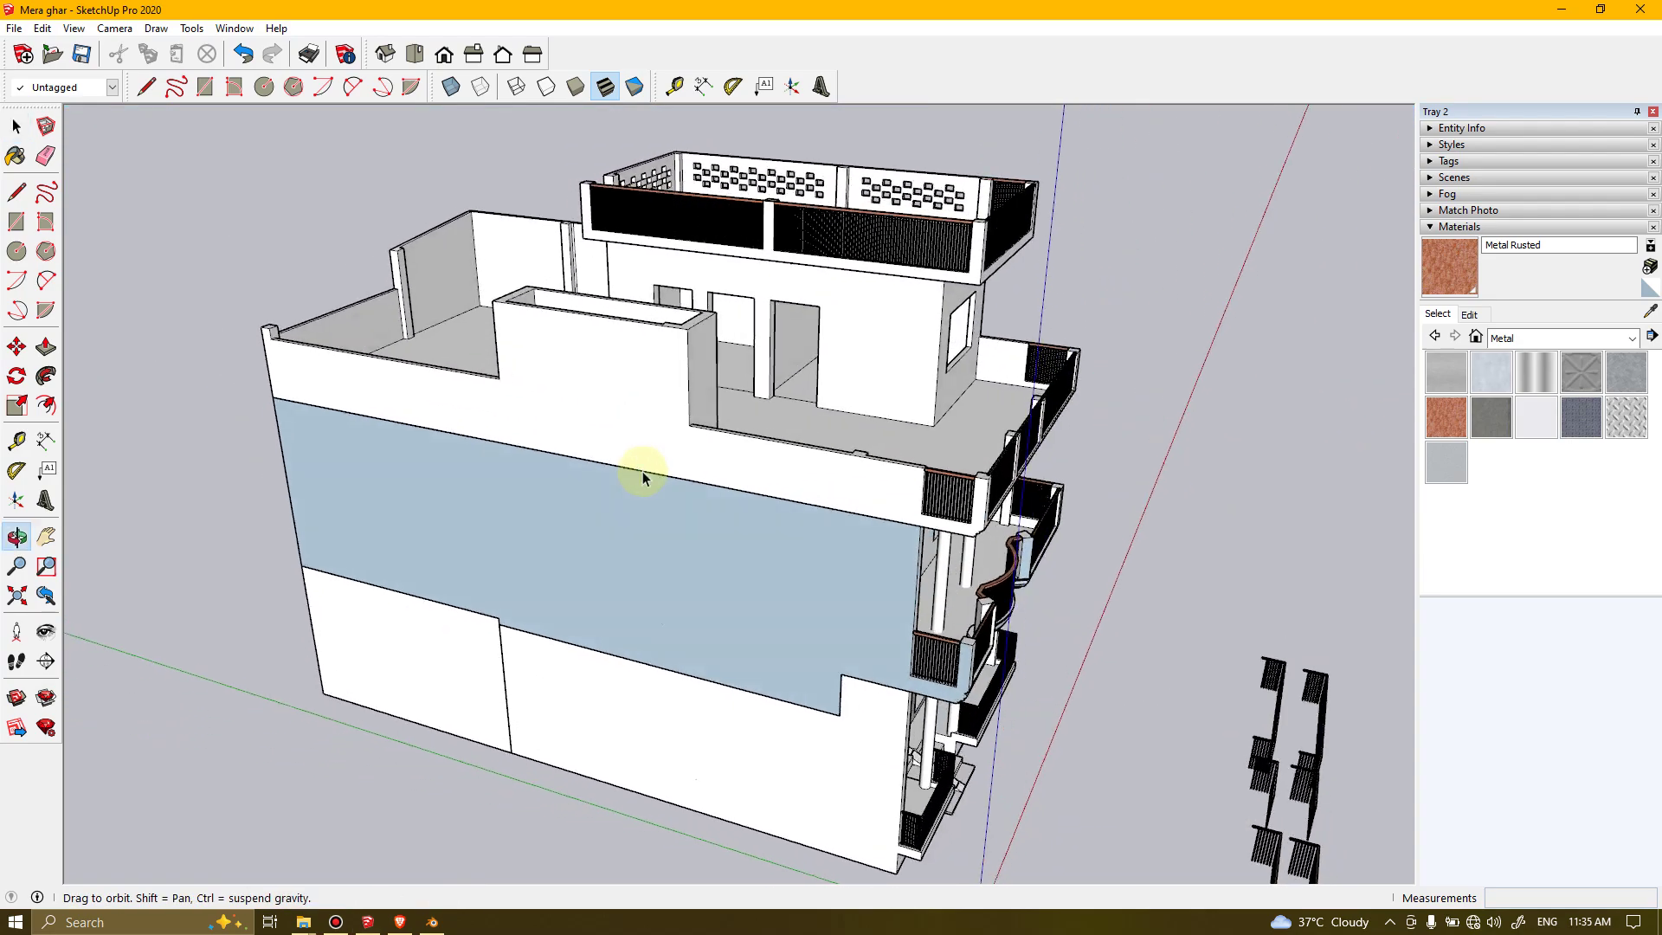
# Switch to Blender and close it without saving the untitled.blend changes
pyautogui.click(432, 922)
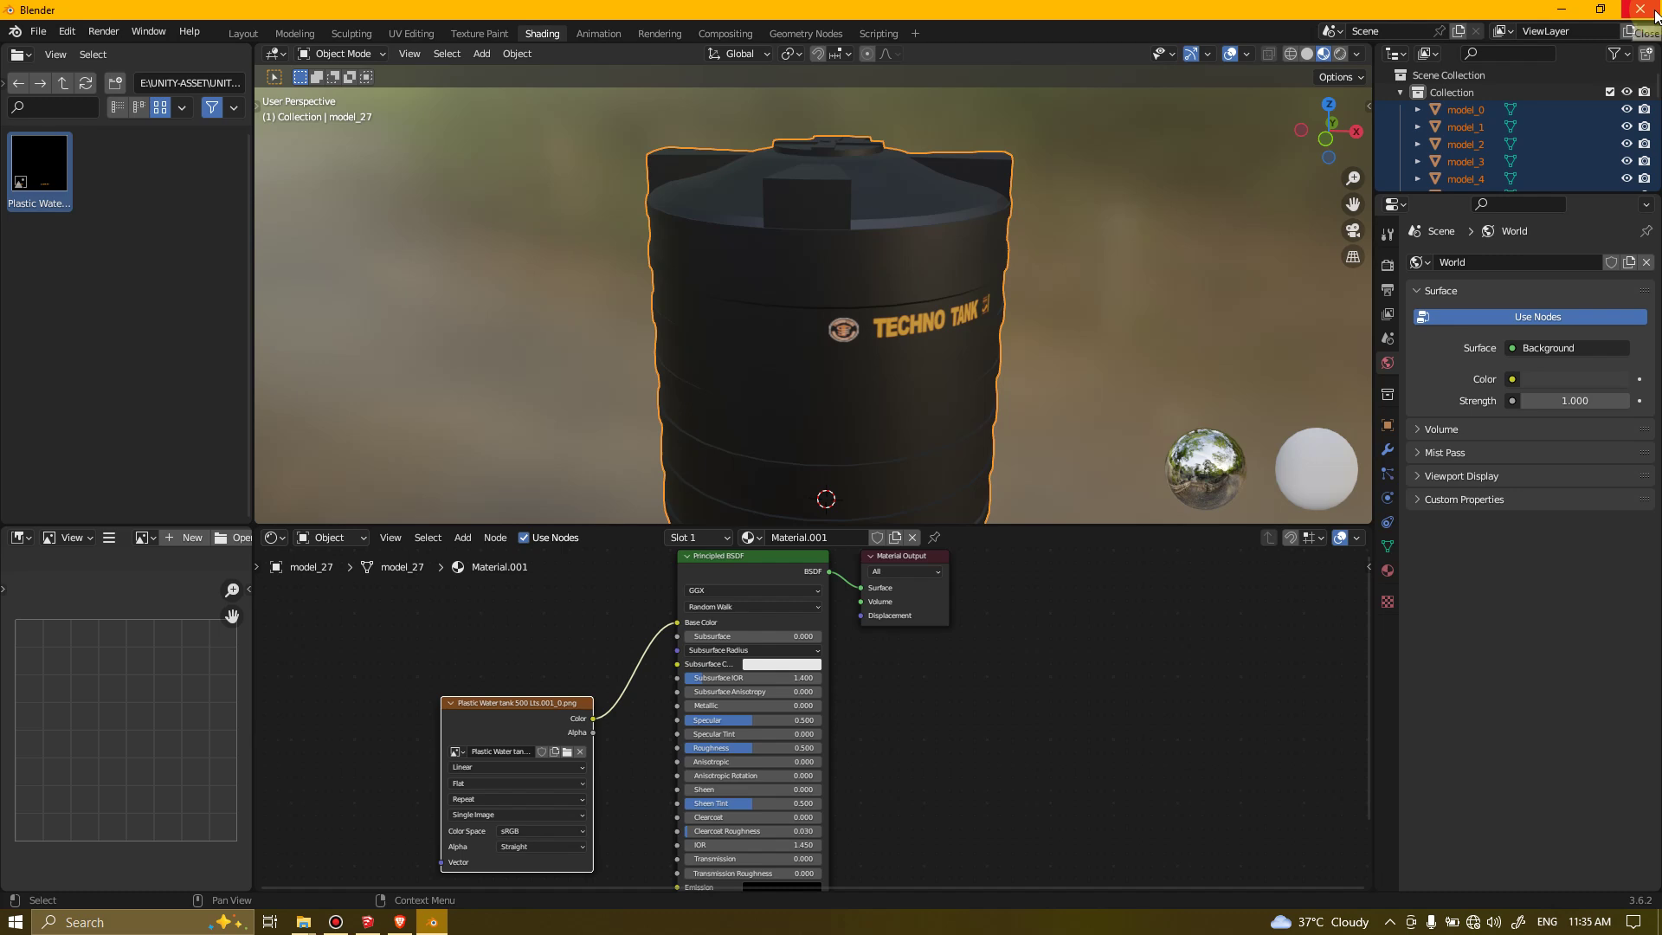
pyautogui.click(1641, 9)
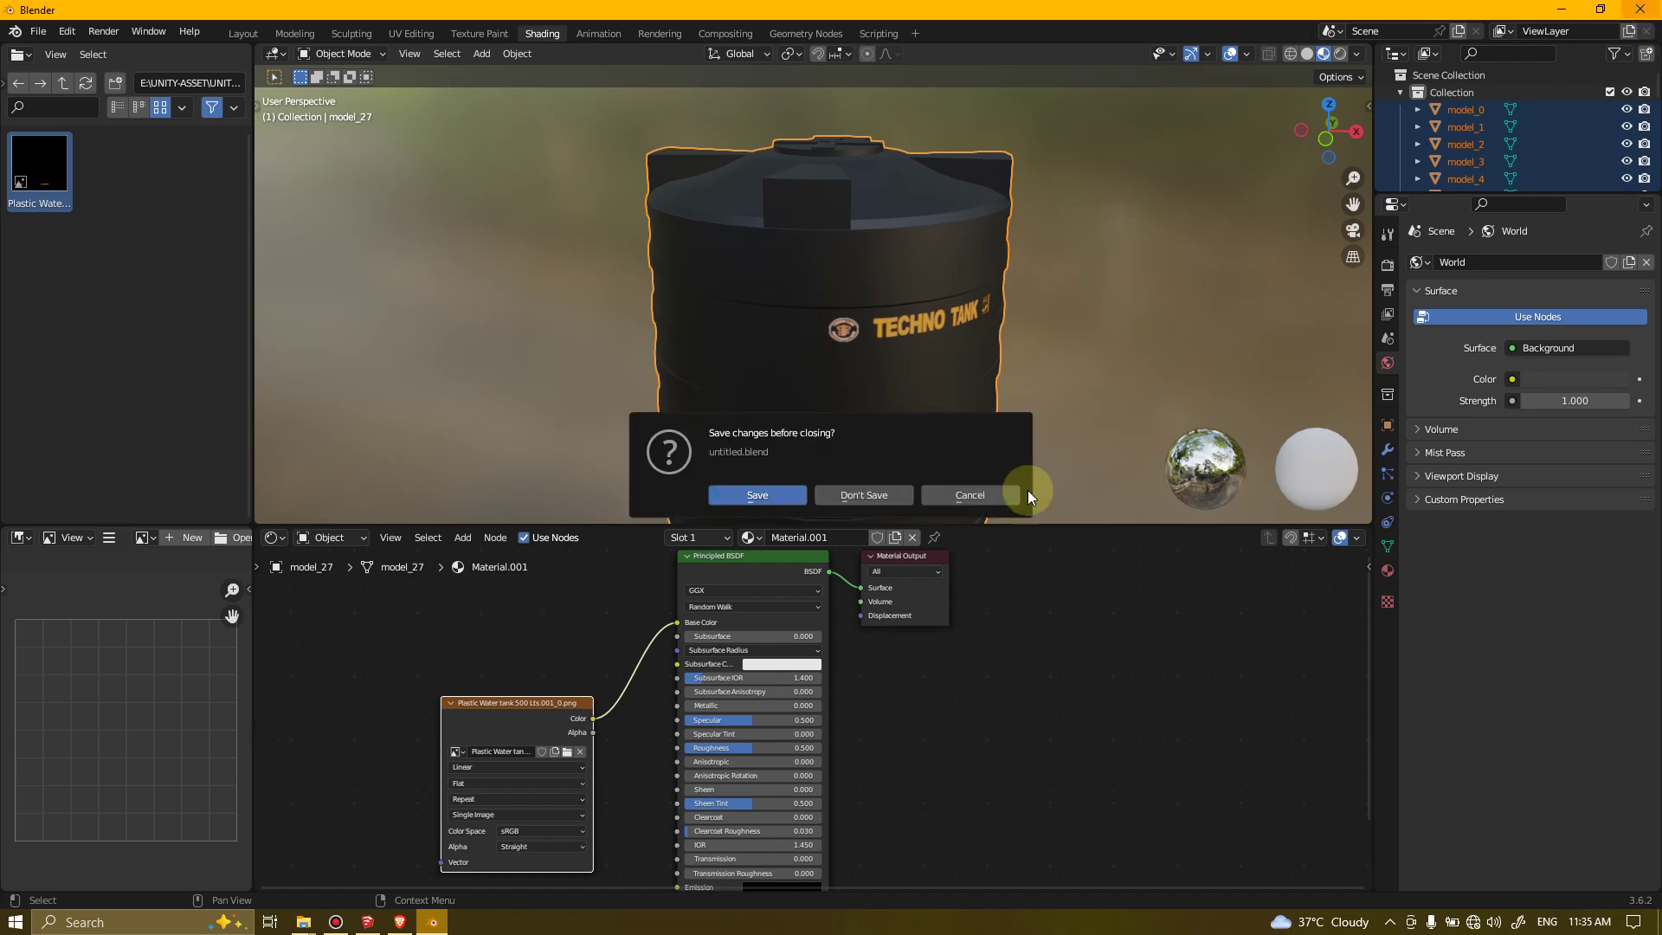
pyautogui.click(863, 497)
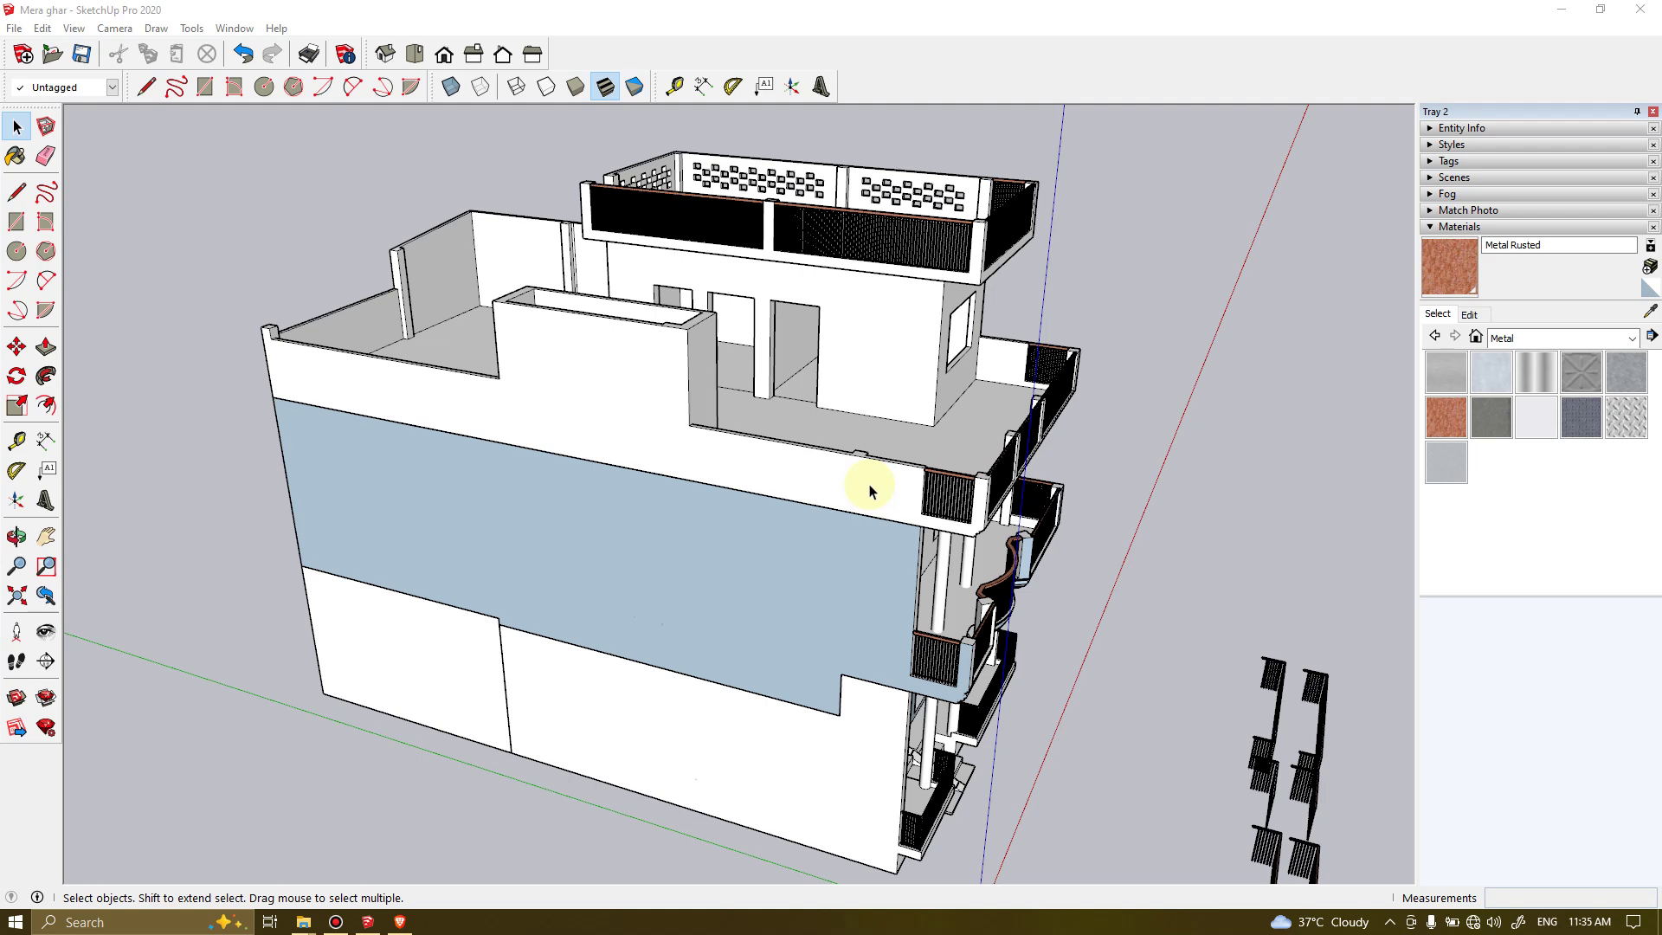
# Examine the stairwell opening and the surrounding terrace on the house's upper floor
pyautogui.moveTo(805, 345)
pyautogui.mouseDown(button='middle')
pyautogui.moveTo(920, 386)
pyautogui.moveTo(891, 371)
pyautogui.moveTo(943, 421)
pyautogui.moveTo(735, 252)
pyautogui.moveTo(735, 267)
pyautogui.moveTo(868, 282)
pyautogui.moveTo(732, 243)
pyautogui.moveTo(779, 341)
pyautogui.moveTo(523, 327)
pyautogui.moveTo(823, 374)
pyautogui.moveTo(1024, 360)
pyautogui.moveTo(1024, 341)
pyautogui.moveTo(605, 337)
pyautogui.moveTo(334, 360)
pyautogui.moveTo(545, 449)
pyautogui.moveTo(949, 449)
pyautogui.moveTo(1225, 490)
pyautogui.moveTo(1246, 508)
pyautogui.moveTo(972, 471)
pyautogui.moveTo(972, 494)
pyautogui.moveTo(1235, 493)
pyautogui.moveTo(1042, 482)
pyautogui.moveTo(1057, 482)
pyautogui.mouseUp(button='middle')
pyautogui.scroll(5, 883, 360)
pyautogui.scroll(6, 1020, 521)
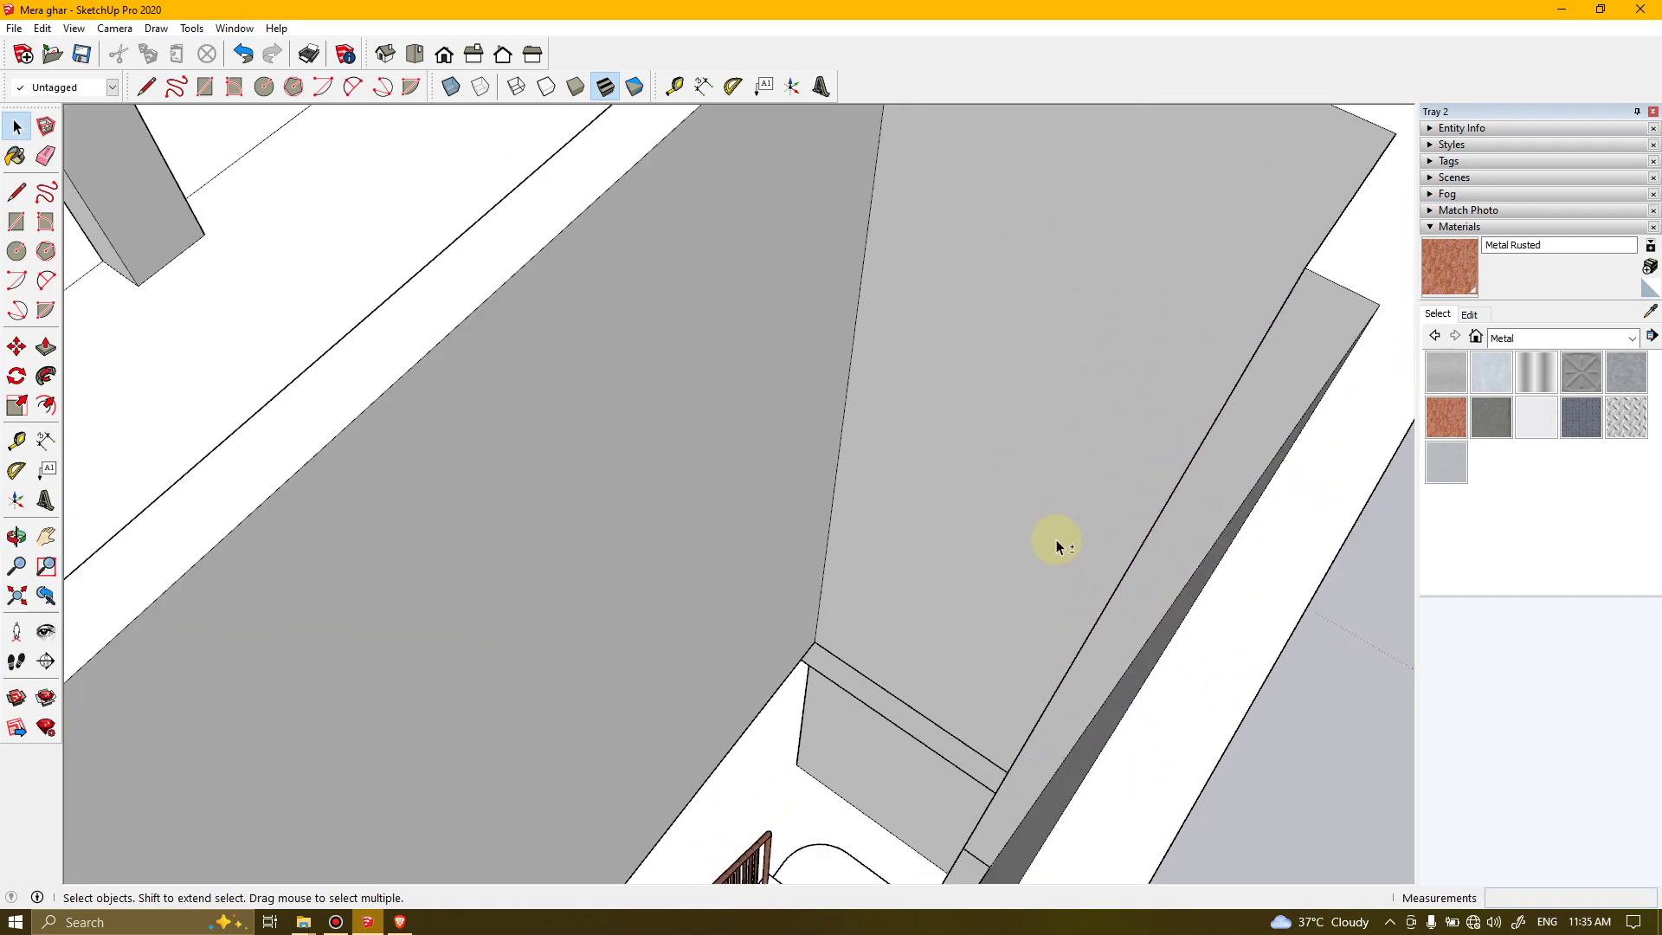
pyautogui.moveTo(1056, 541); pyautogui.dragTo(964, 594, button='middle')
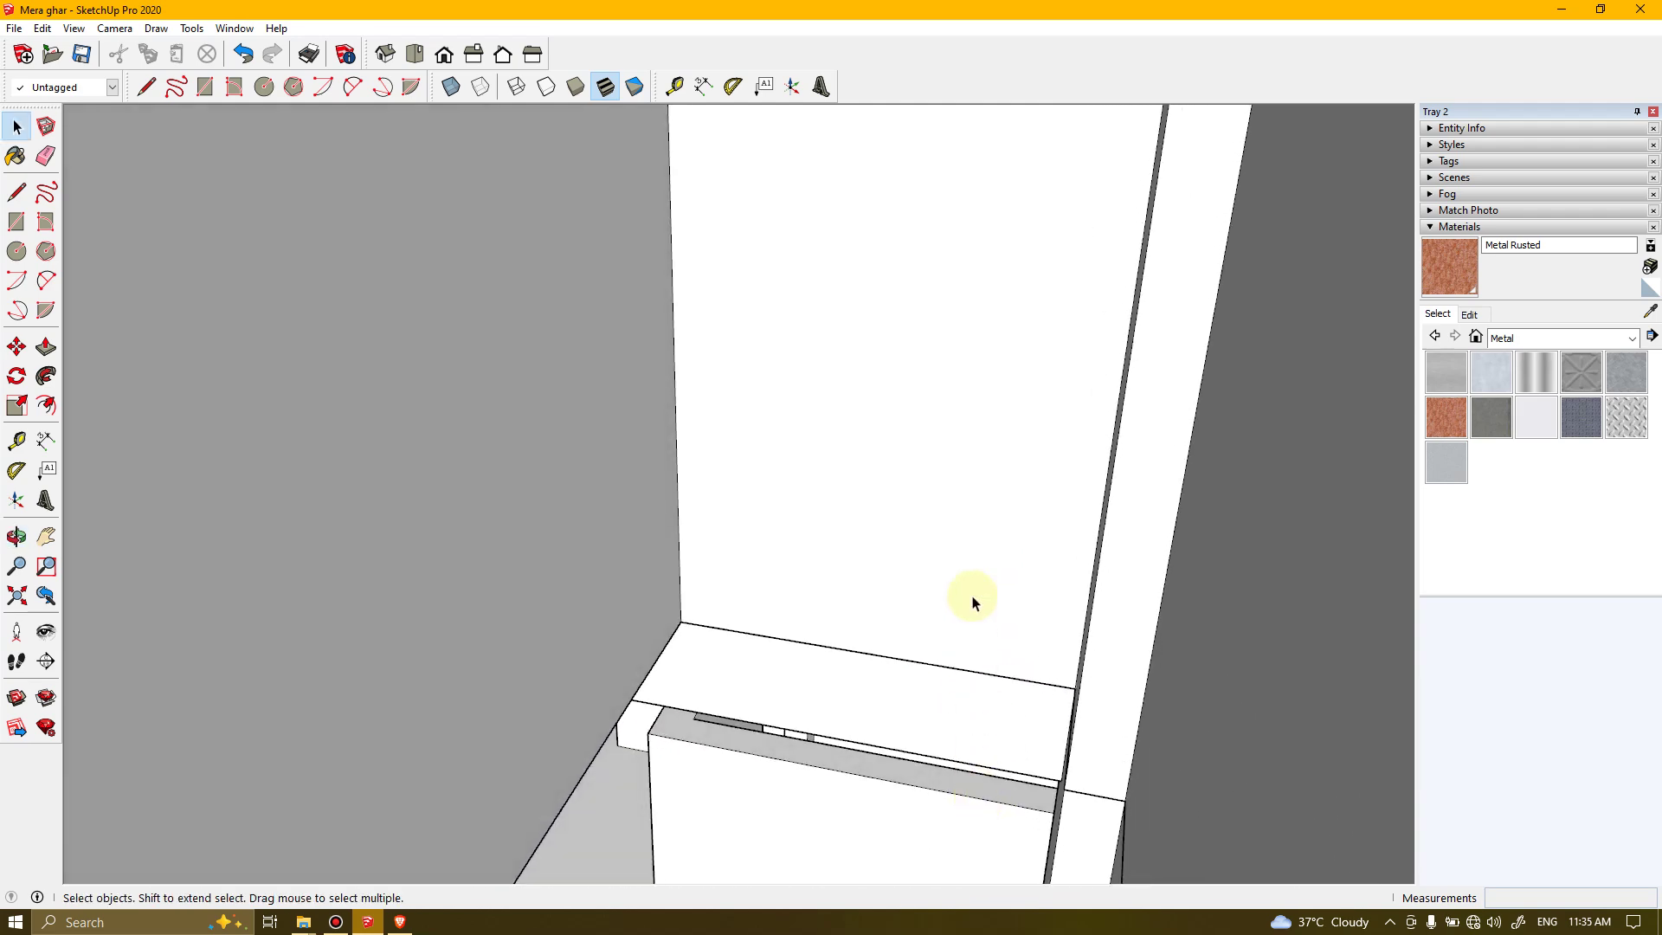
pyautogui.scroll(5, 961, 563)
pyautogui.scroll(2, 1033, 381)
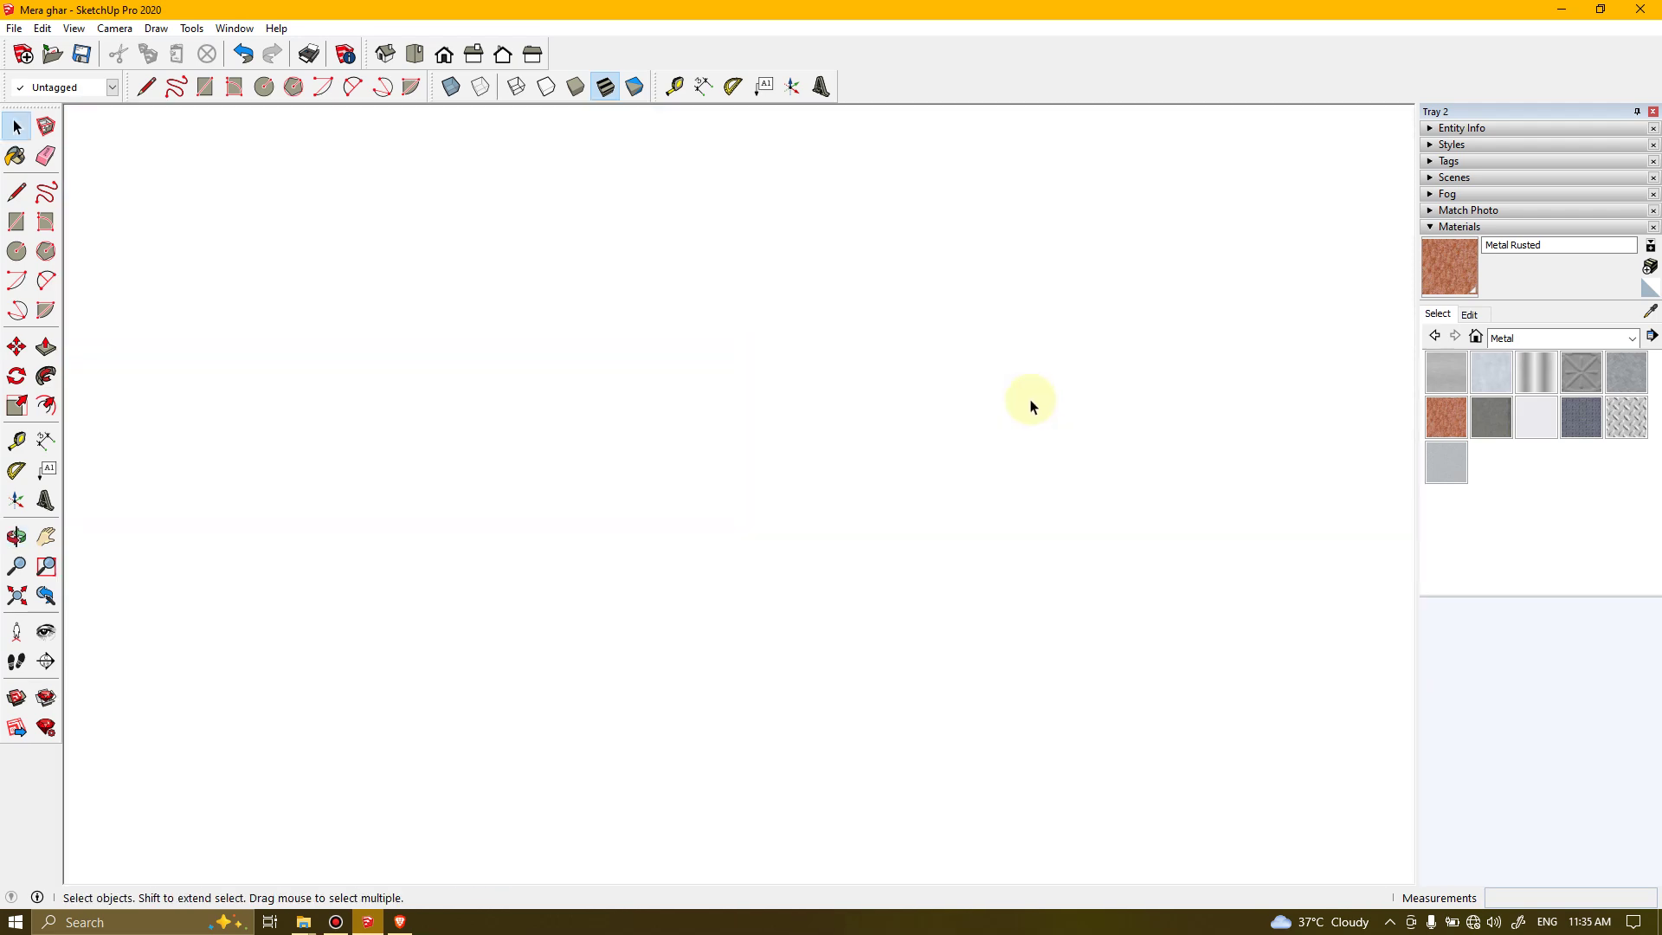
pyautogui.scroll(-2, 1039, 381)
pyautogui.moveTo(1046, 360); pyautogui.dragTo(1009, 508, button='middle')
pyautogui.scroll(3, 1001, 535)
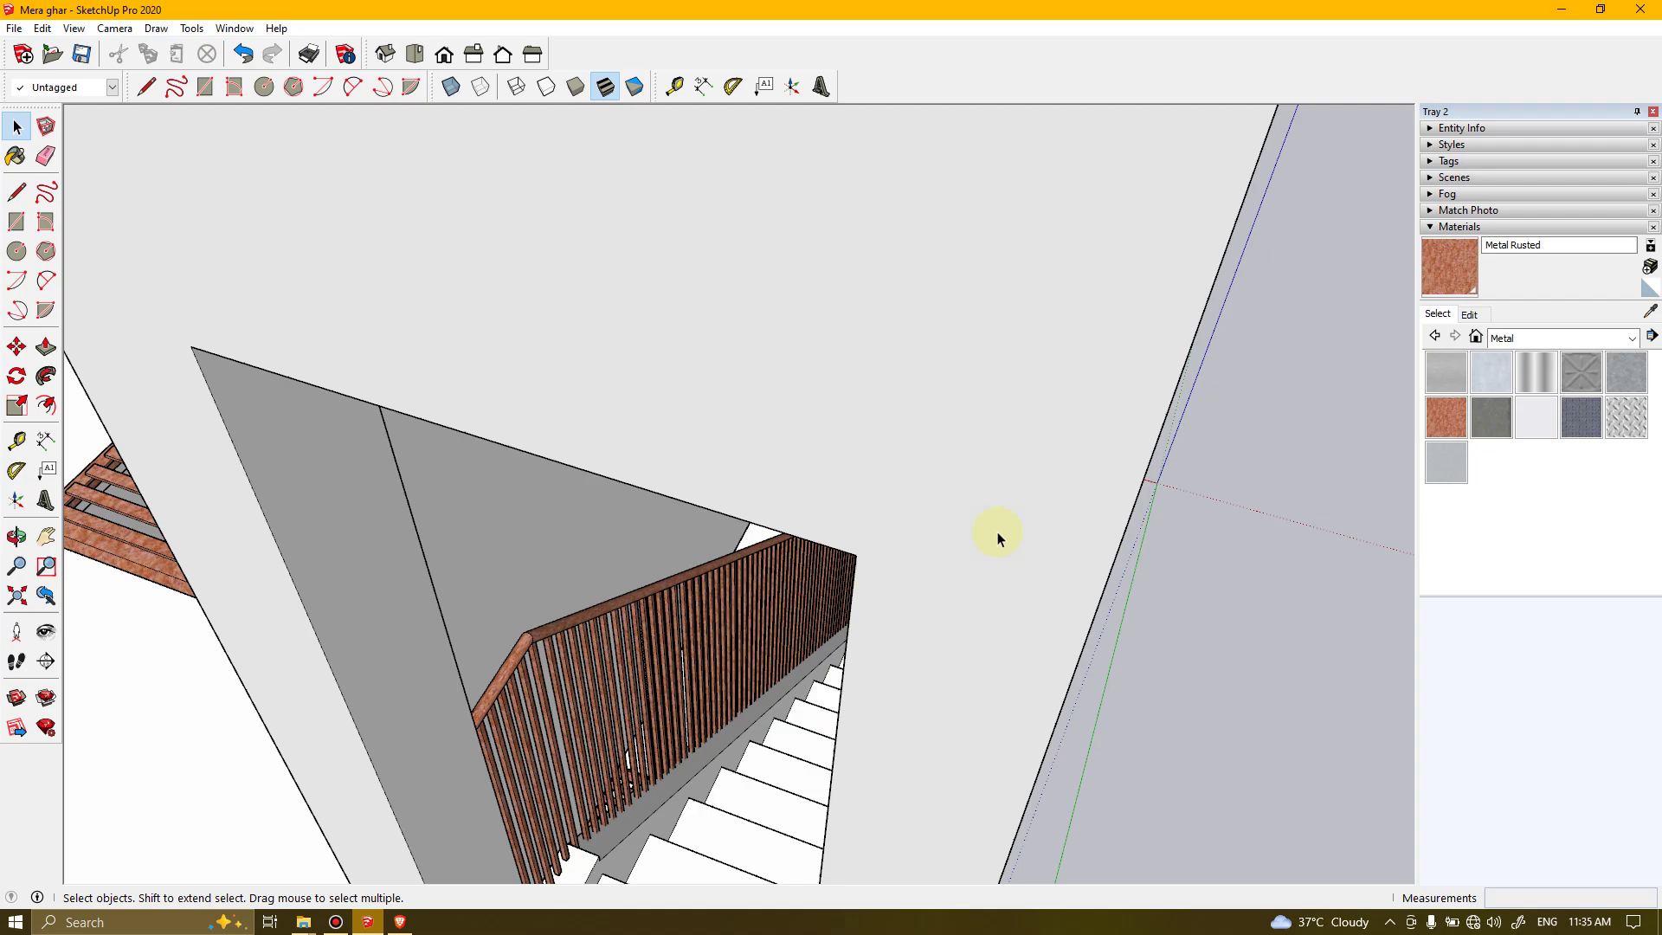
pyautogui.scroll(-5, 991, 533)
pyautogui.moveTo(976, 519); pyautogui.dragTo(1011, 714, button='middle')
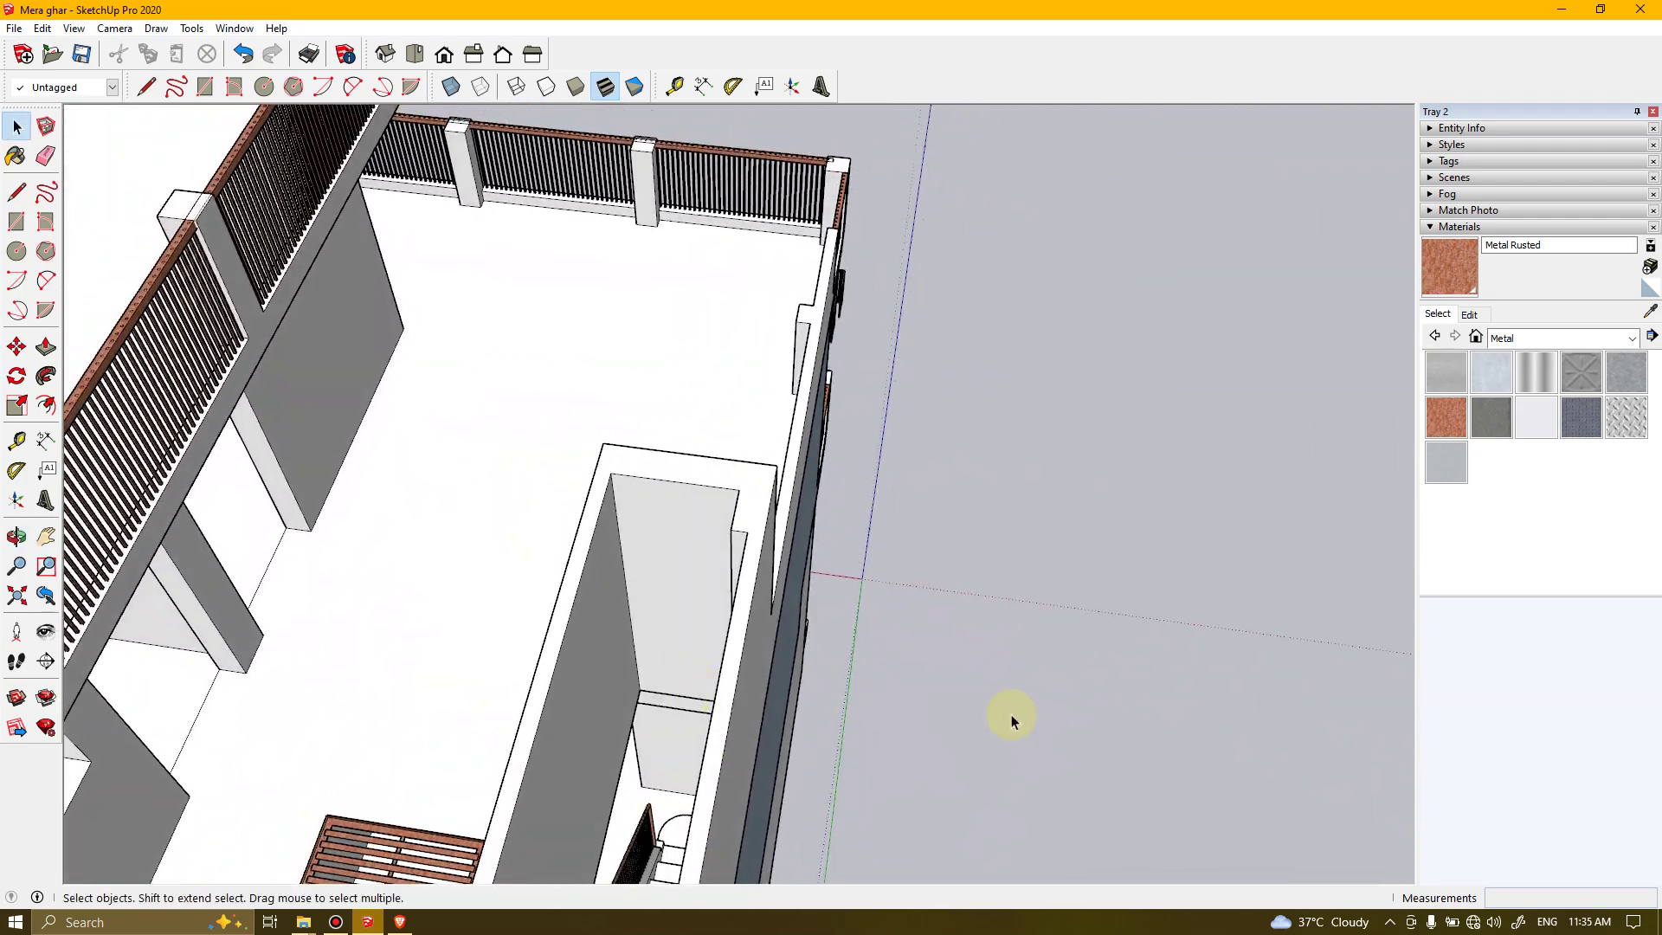
# Draw a long narrow rectangle about 8 feet long on the ground beside the house
pyautogui.press('r')
pyautogui.click(1062, 661)
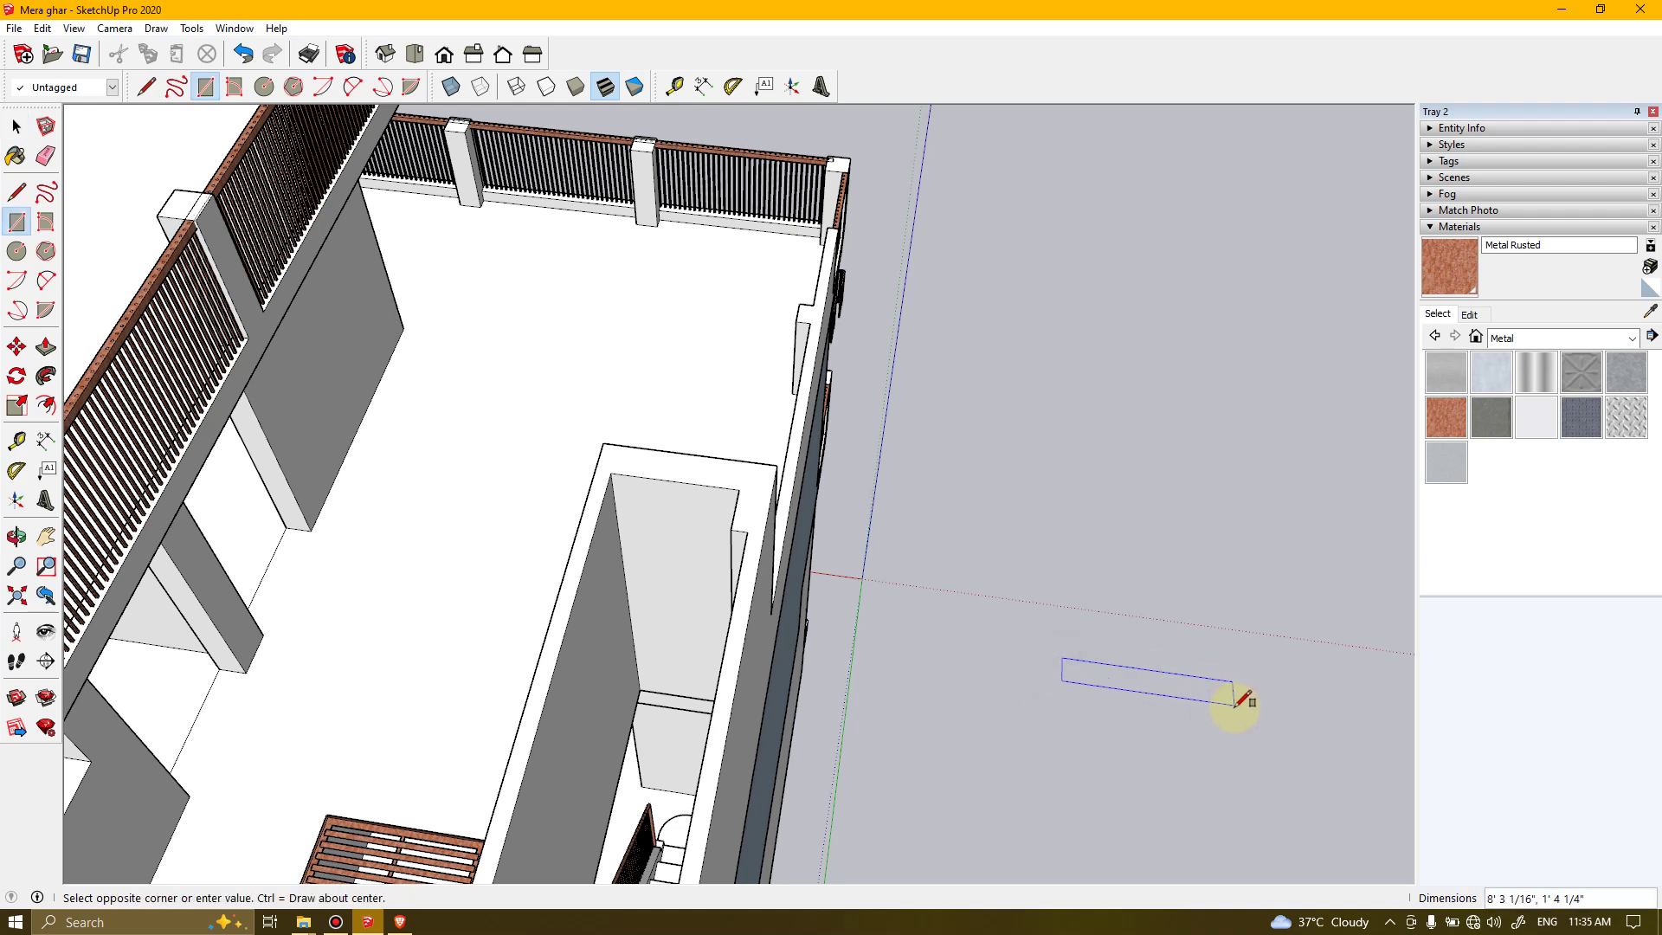
pyautogui.click(1235, 710)
pyautogui.press('space')
# Extrude the rectangle upward by 4 inches into a slab
pyautogui.click(1190, 690)
pyautogui.press('p')
pyautogui.click(1187, 688)
pyautogui.click(1187, 686)
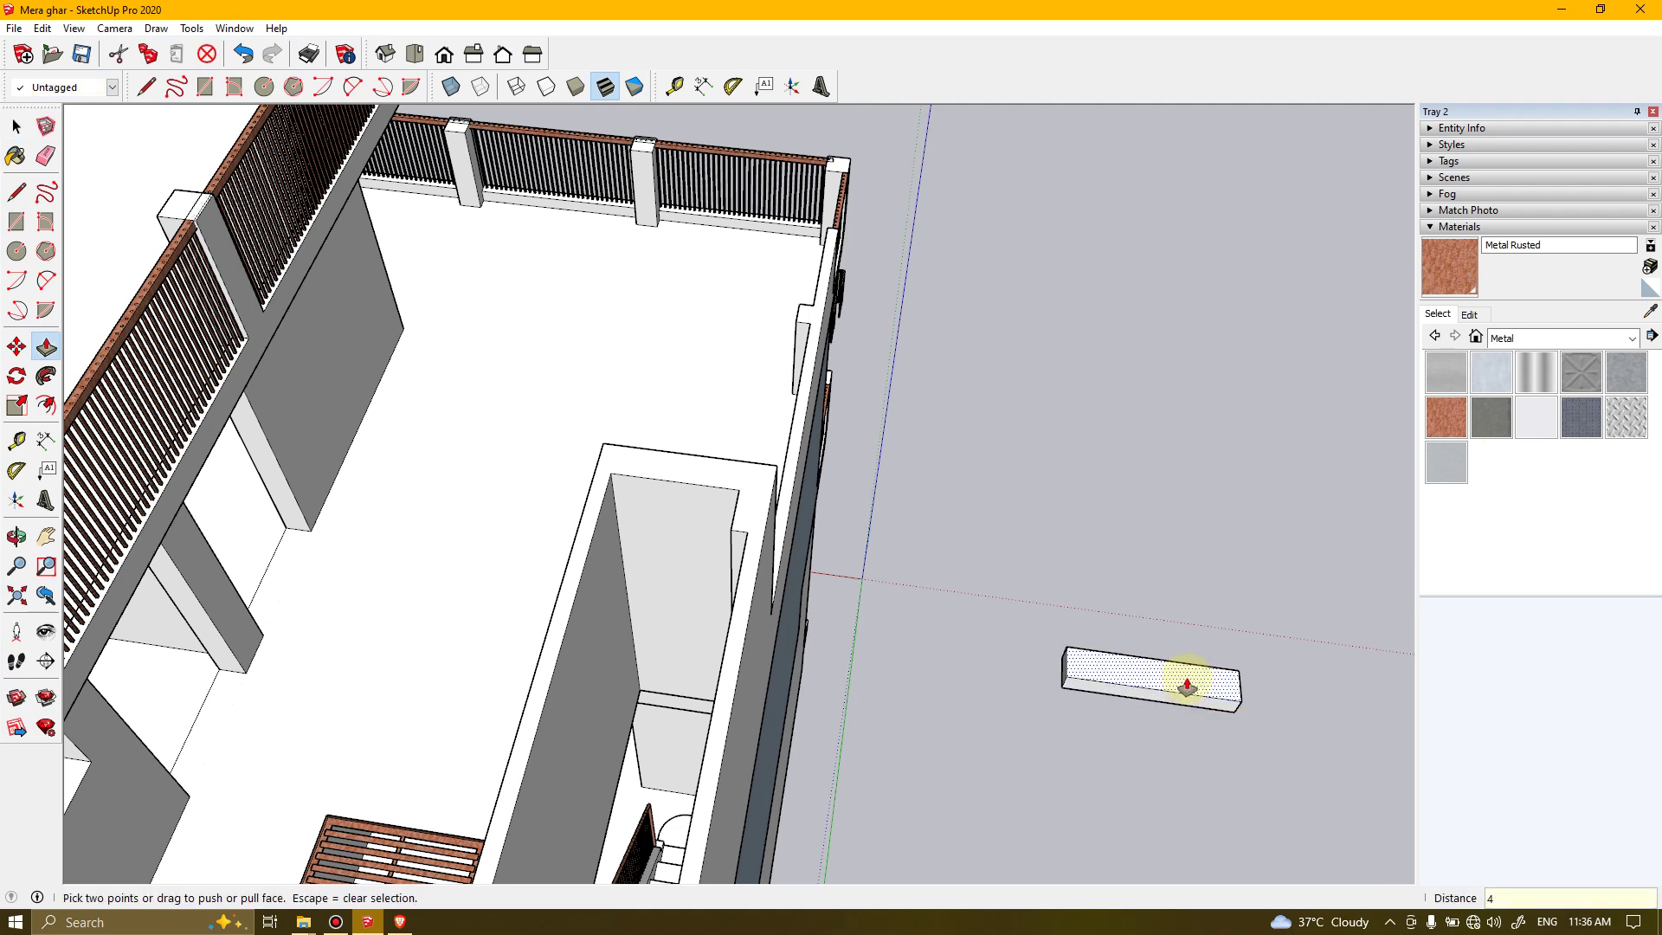
pyautogui.press('Return')
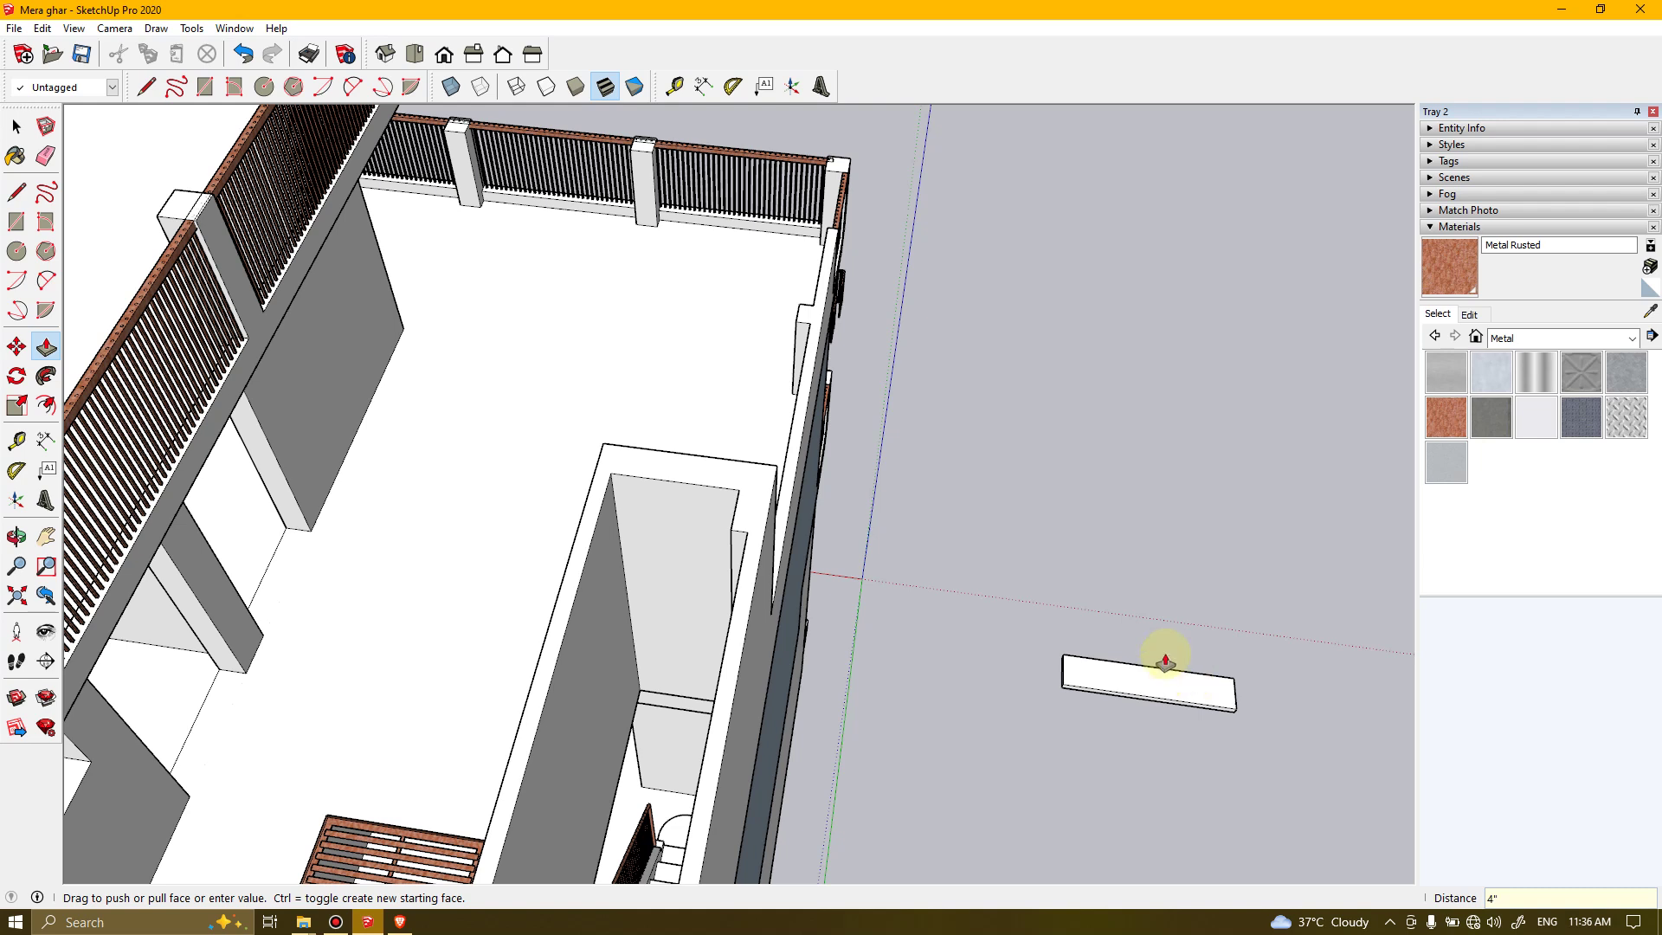
pyautogui.press('space')
pyautogui.click(1160, 690)
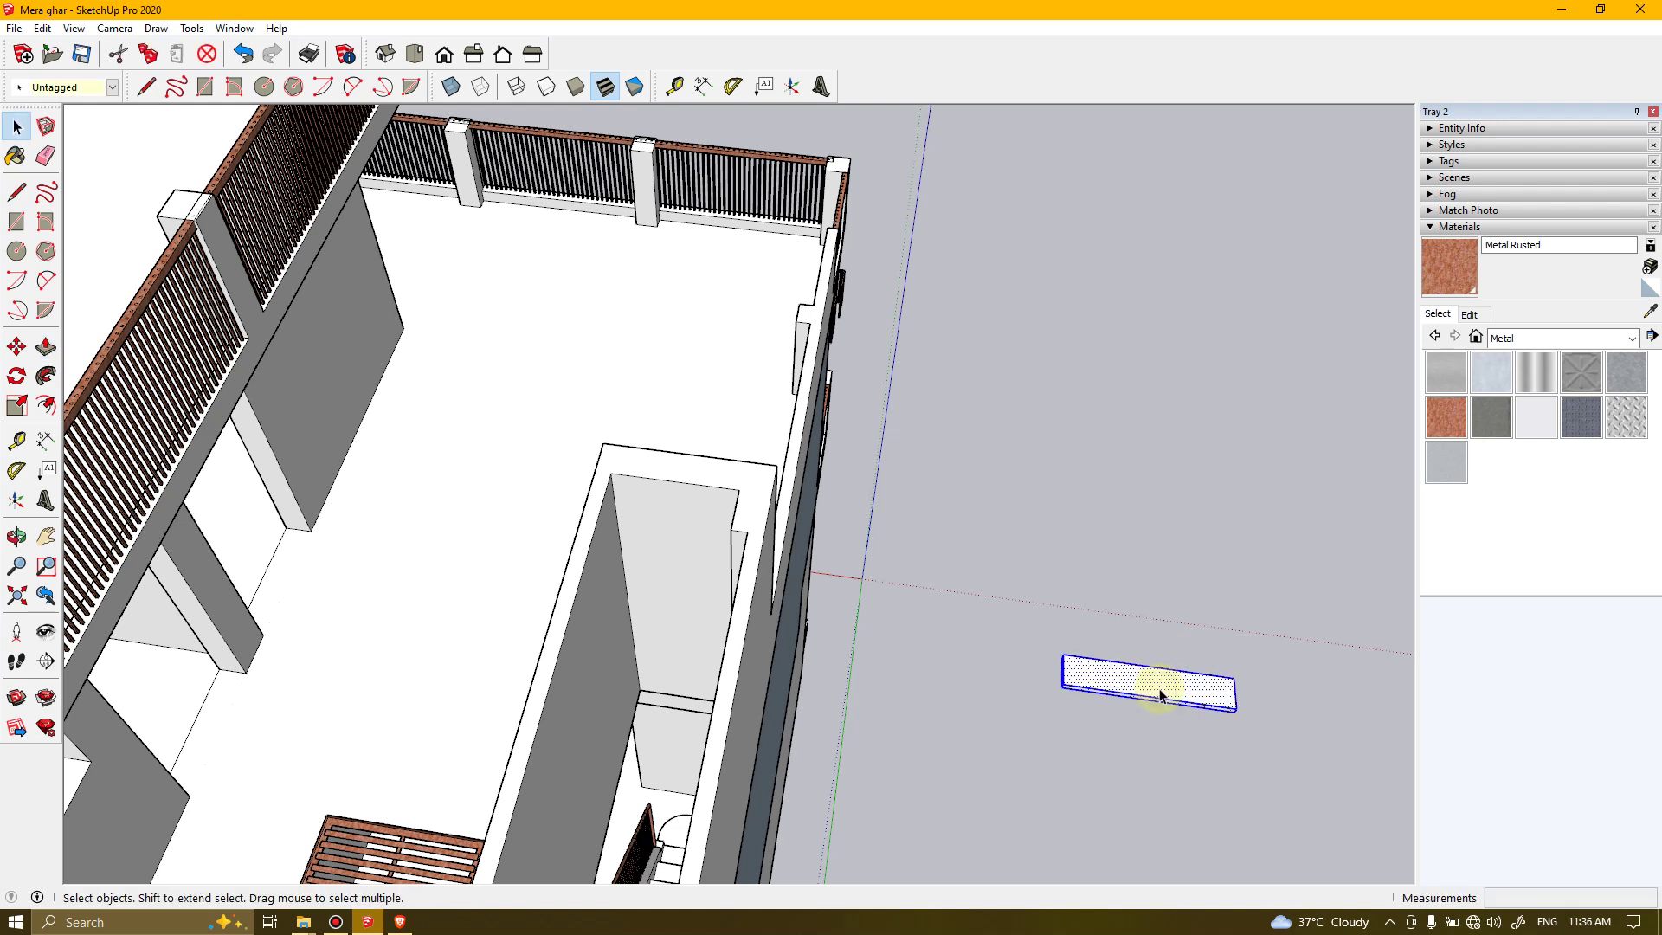
pyautogui.rightClick(1161, 693)
pyautogui.click(1196, 588)
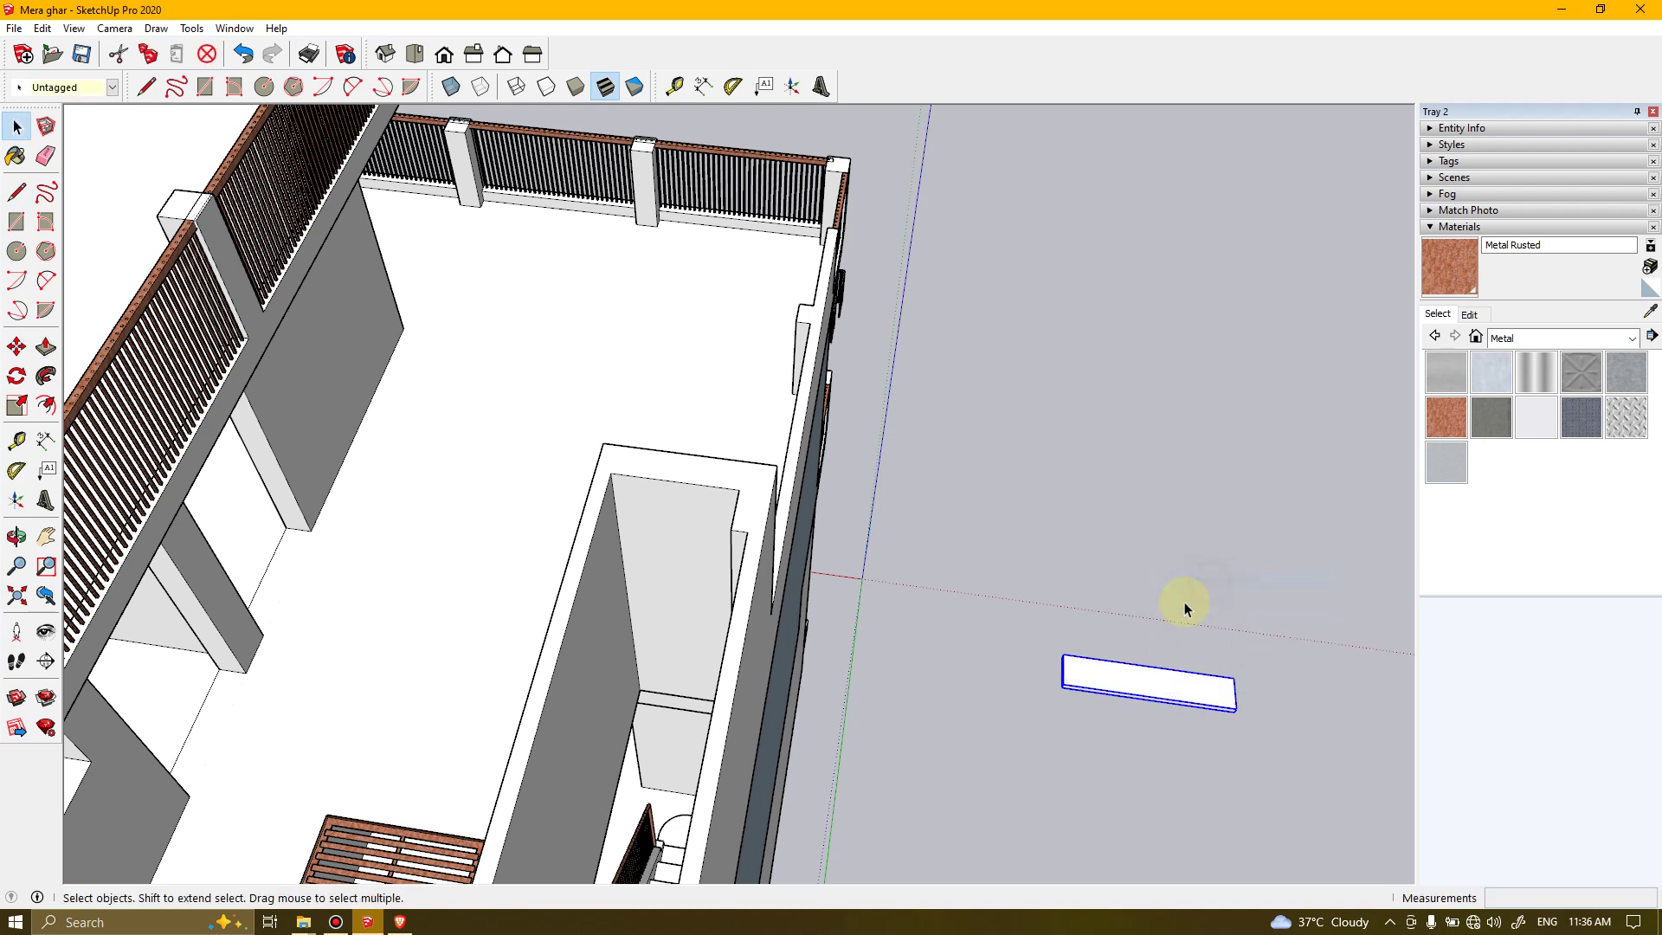
pyautogui.scroll(3, 1073, 692)
pyautogui.moveTo(1050, 667)
pyautogui.mouseDown(button='middle')
pyautogui.moveTo(1221, 611)
pyautogui.moveTo(1146, 712)
pyautogui.moveTo(1056, 644)
pyautogui.mouseUp(button='middle')
pyautogui.moveTo(1162, 582); pyautogui.dragTo(692, 592, button='middle')
pyautogui.press('m')
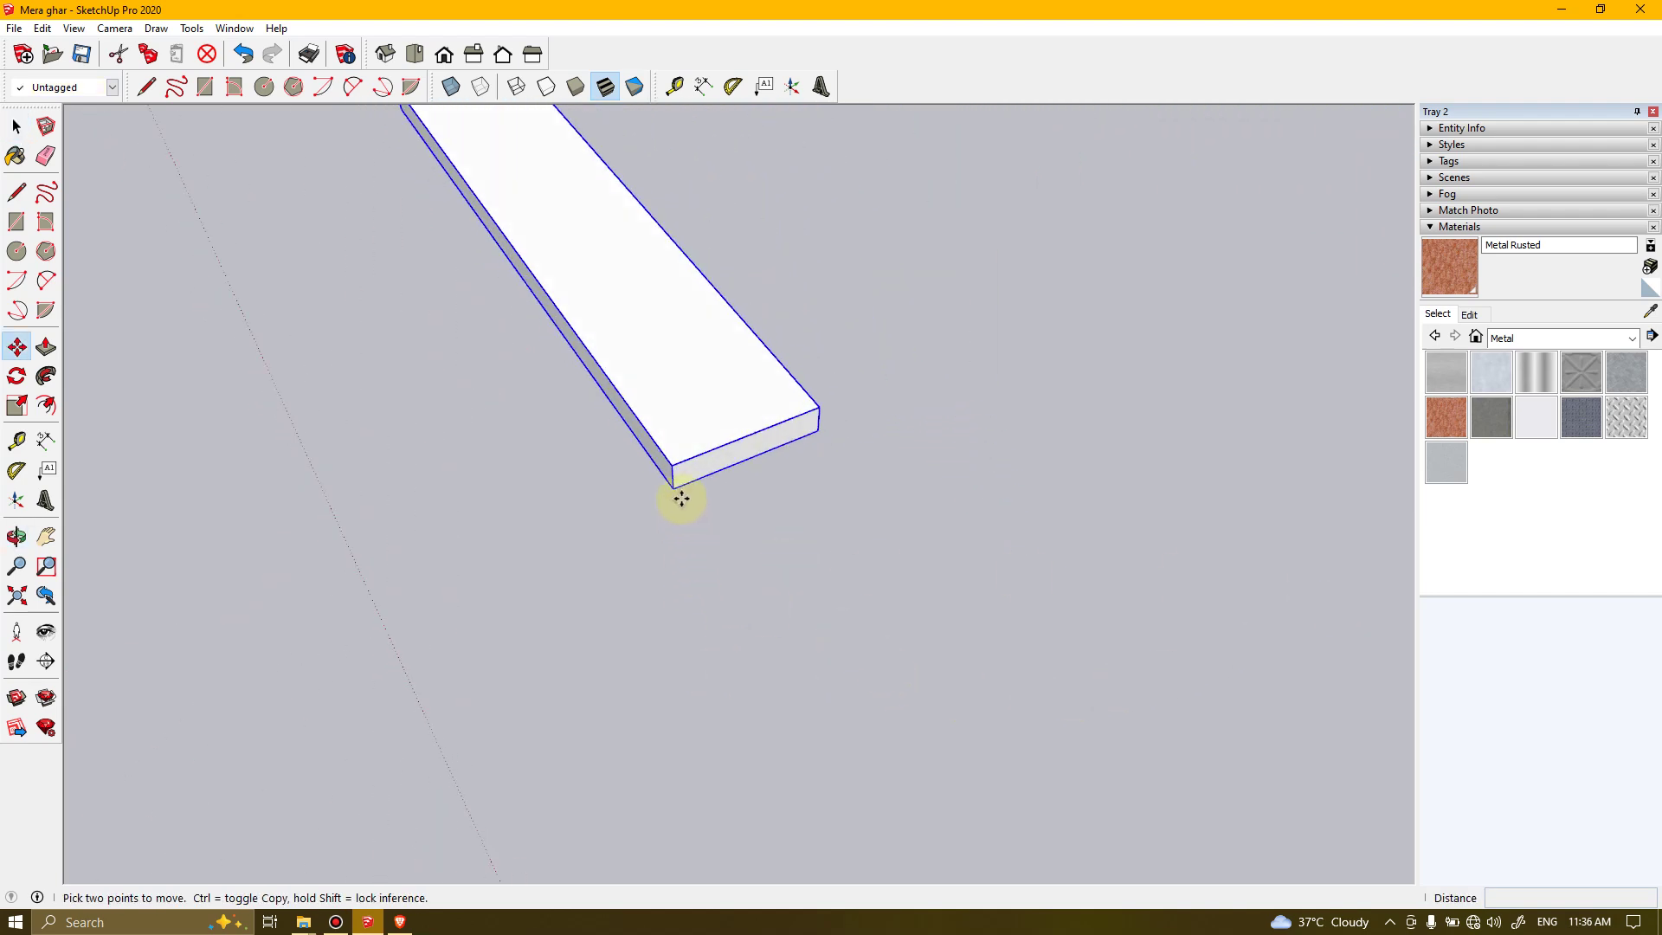
pyautogui.hotkey('ctrl', 'z')
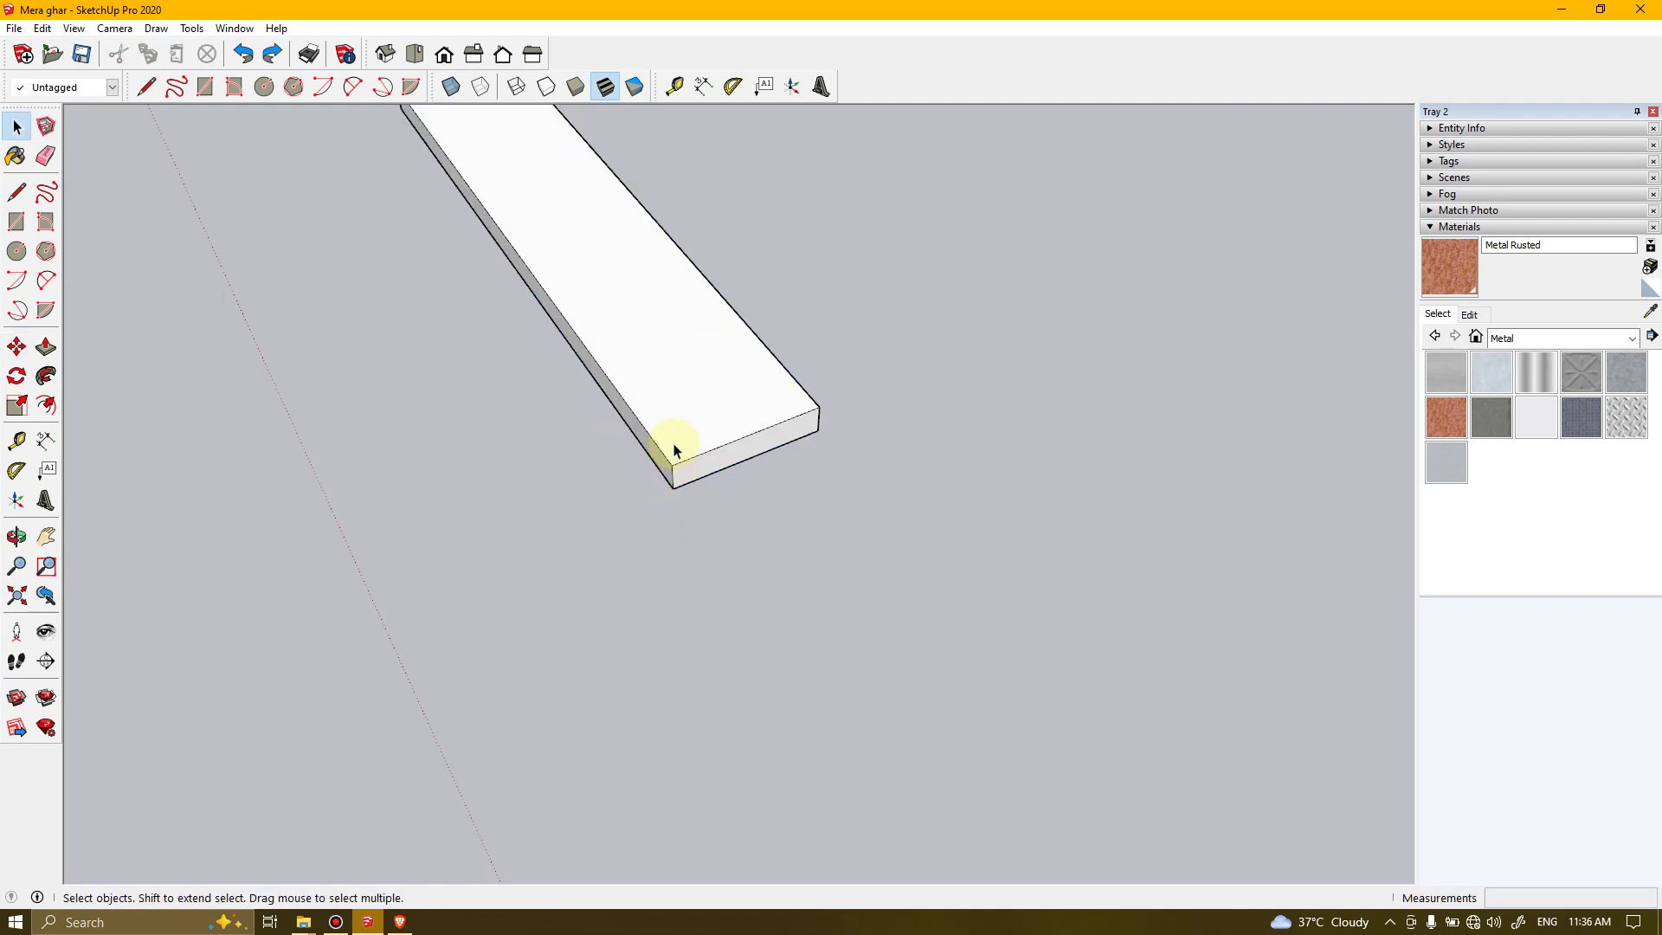
# Make a group from all the faces and edges of the new slab
pyautogui.doubleClick(676, 449)
pyautogui.rightClick(675, 446)
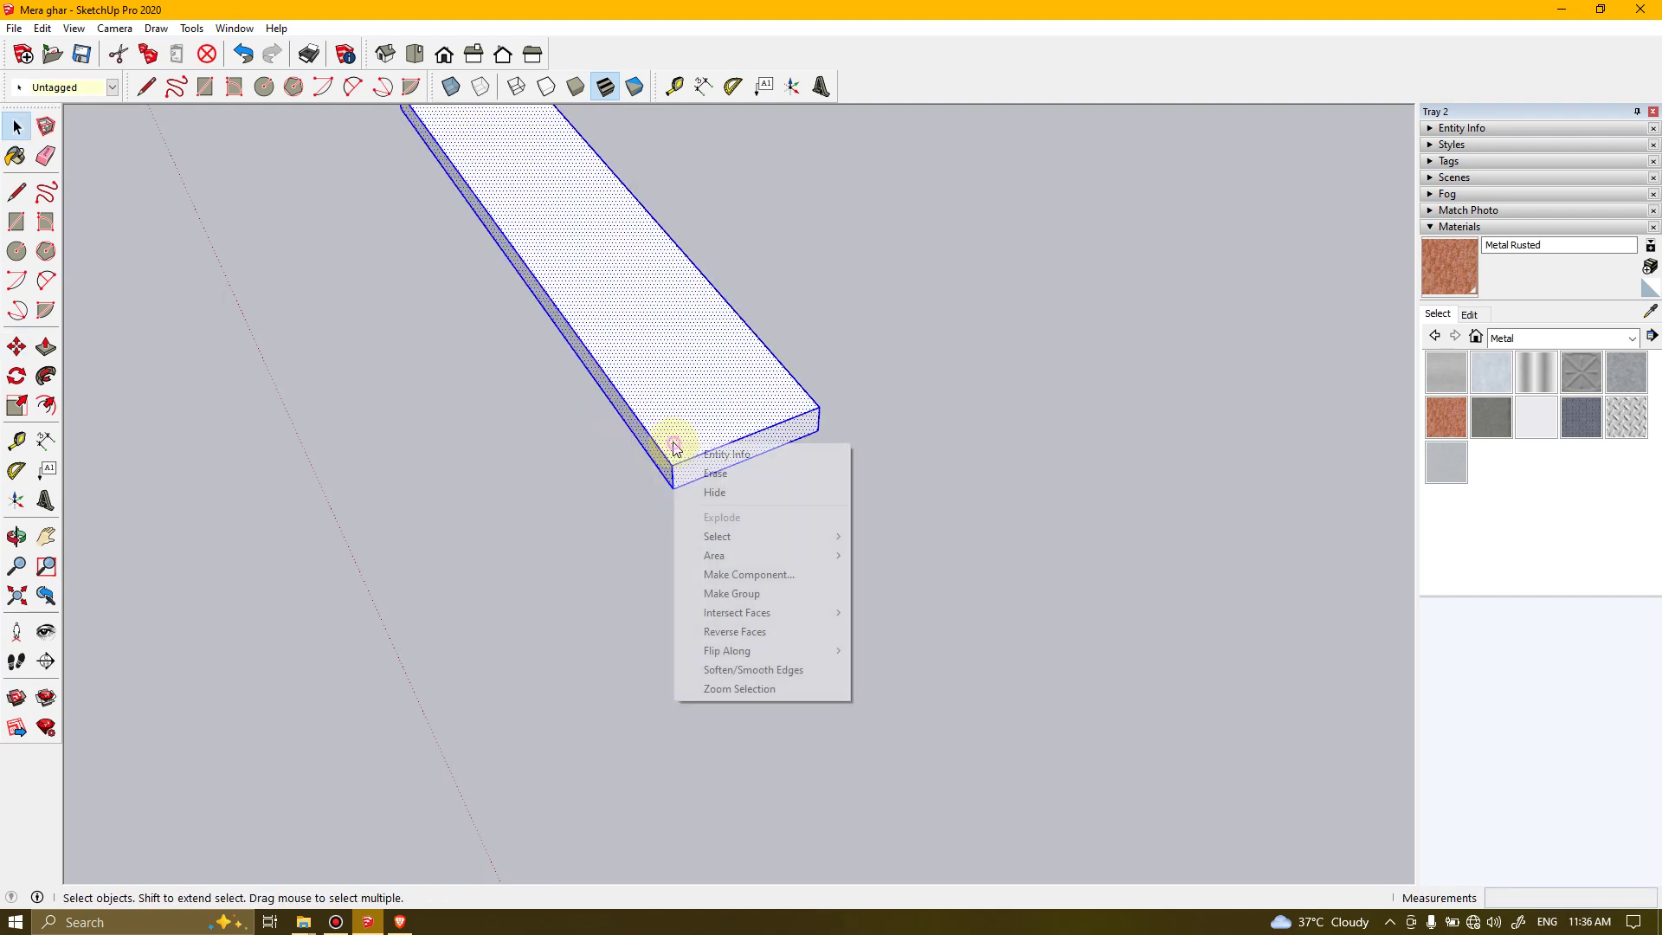
pyautogui.click(751, 594)
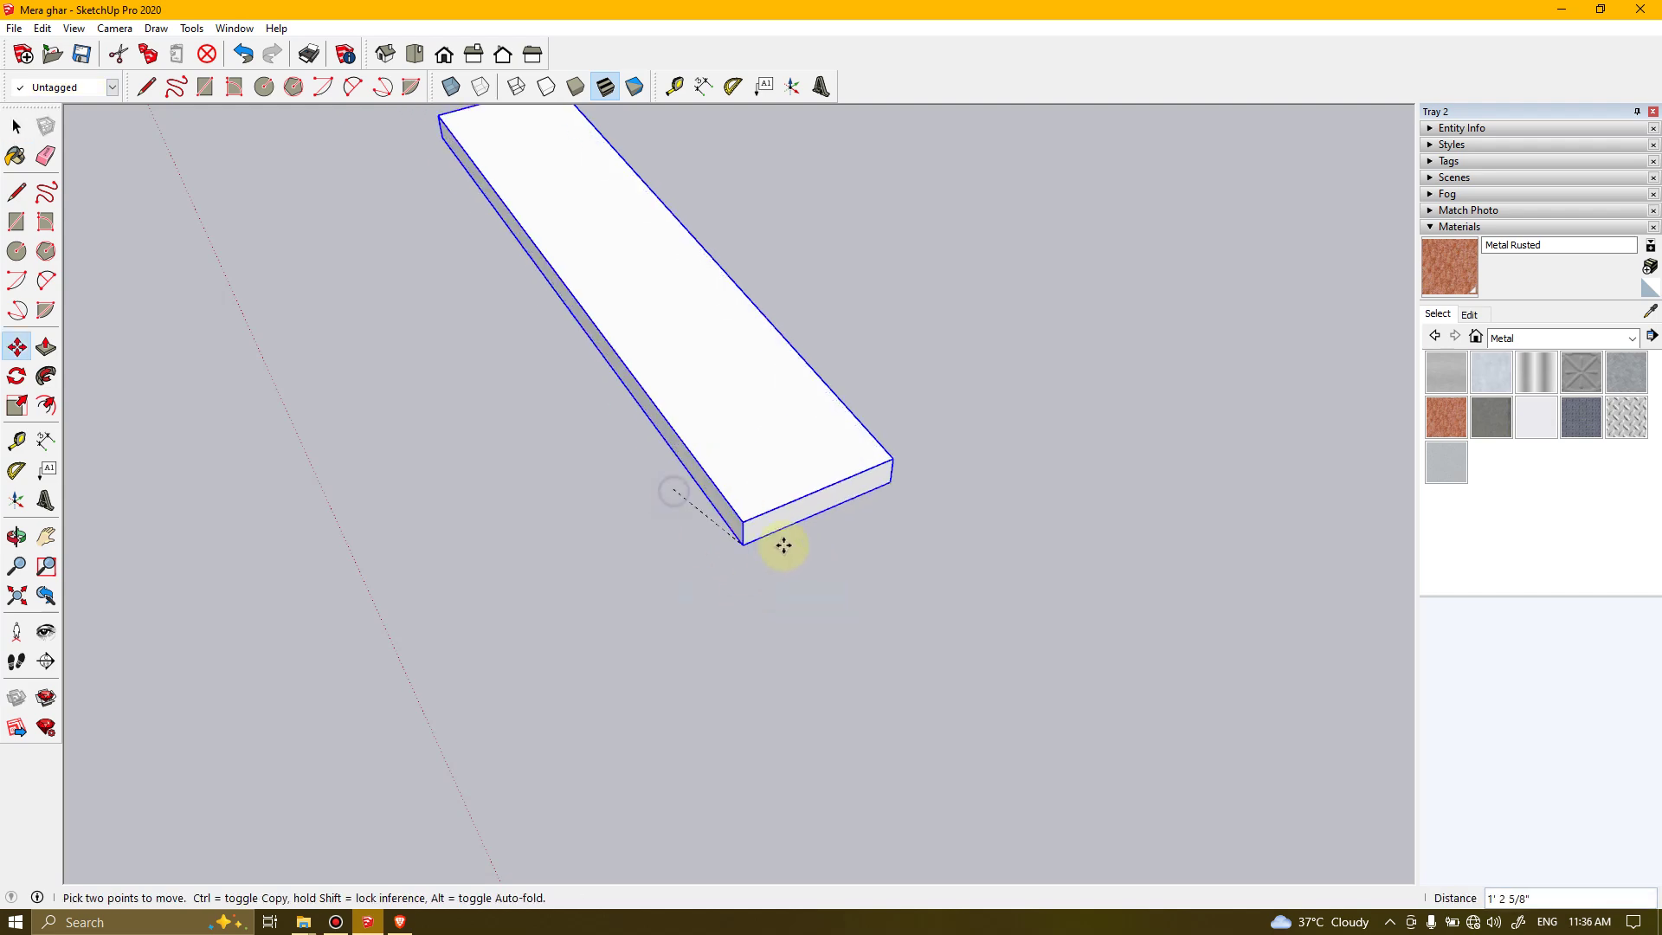
# Move the slab group by its lower corner onto the top outer corner of the rooftop stairwell walls
pyautogui.scroll(-5, 678, 605)
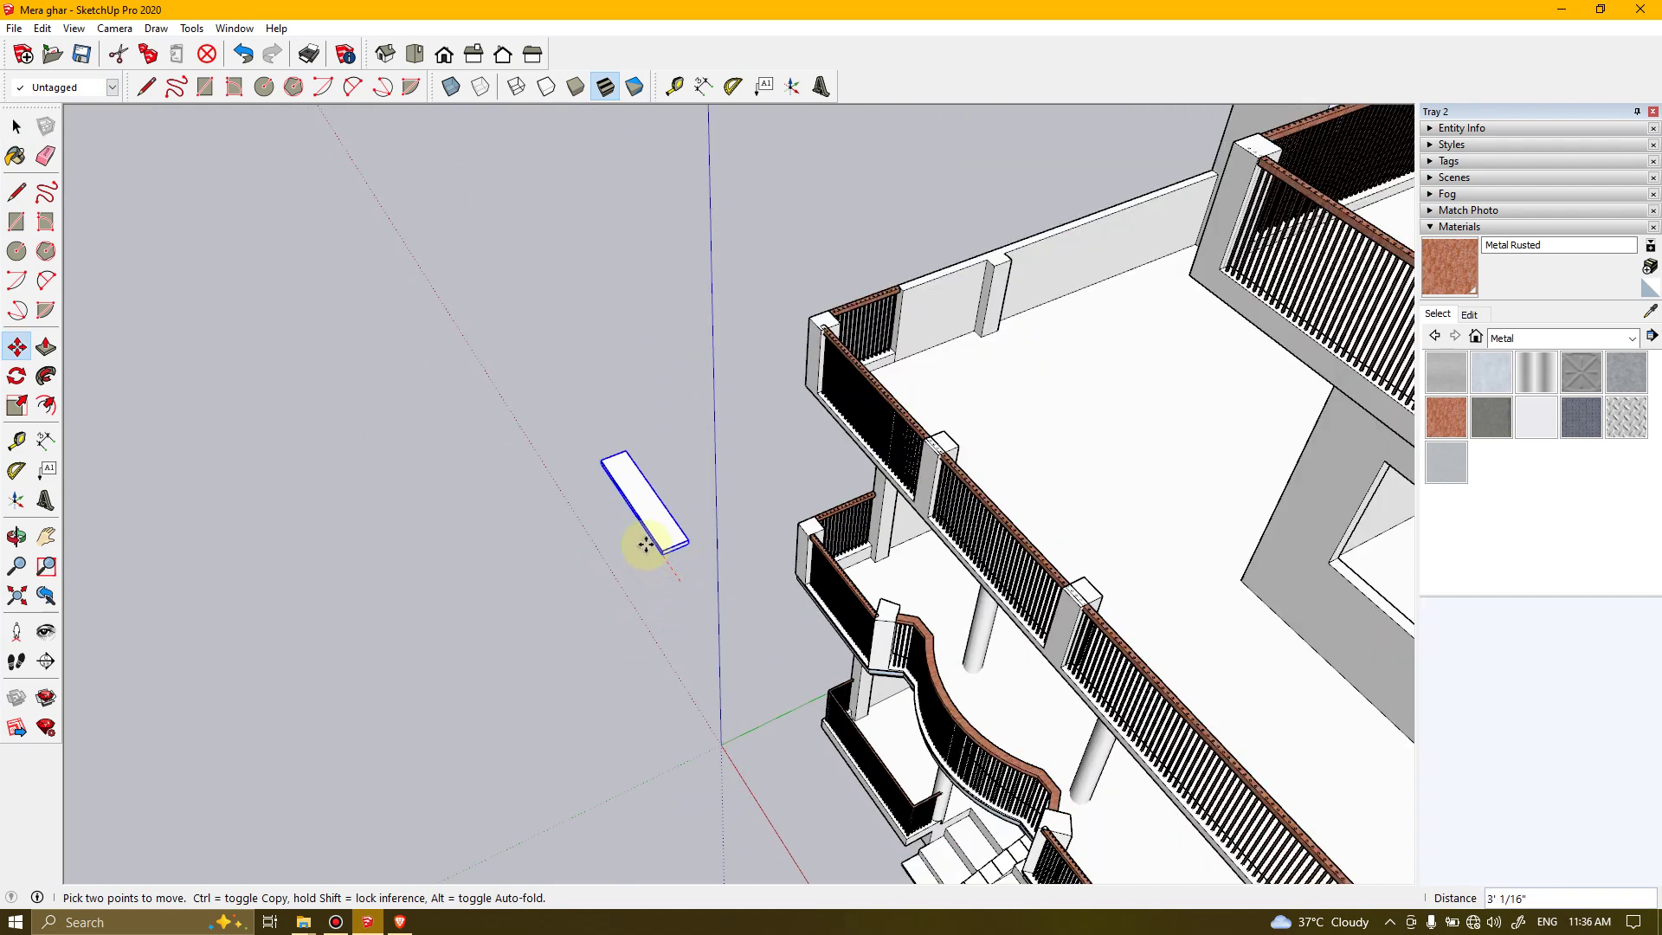
pyautogui.scroll(10, 753, 375)
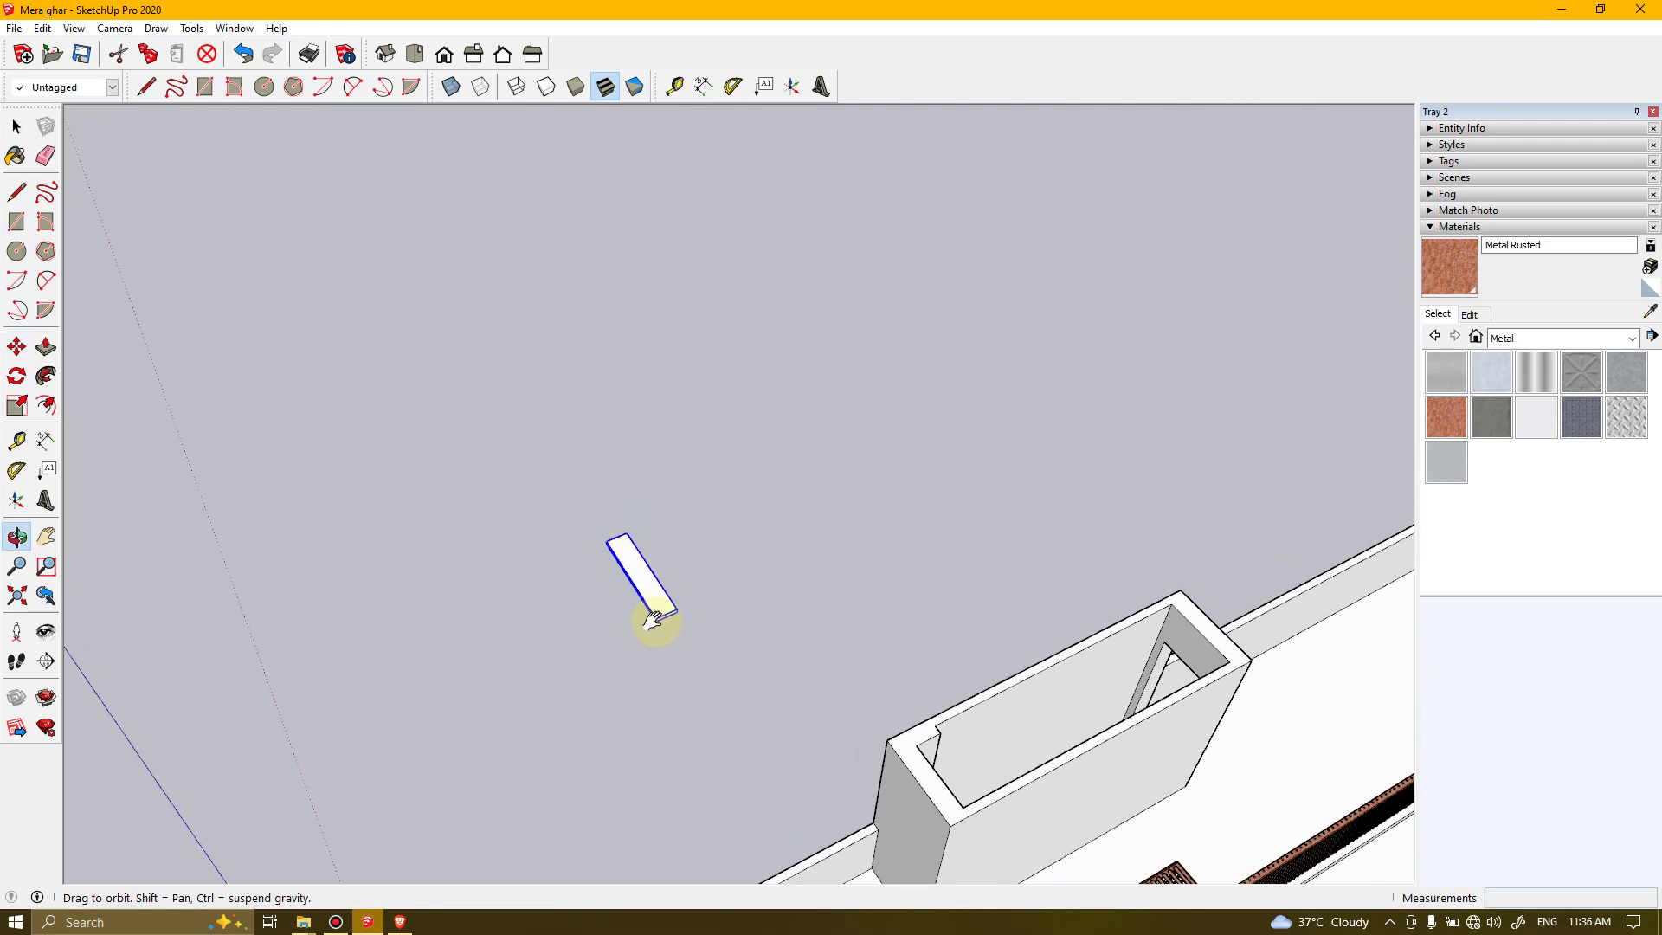
pyautogui.scroll(5, 1050, 564)
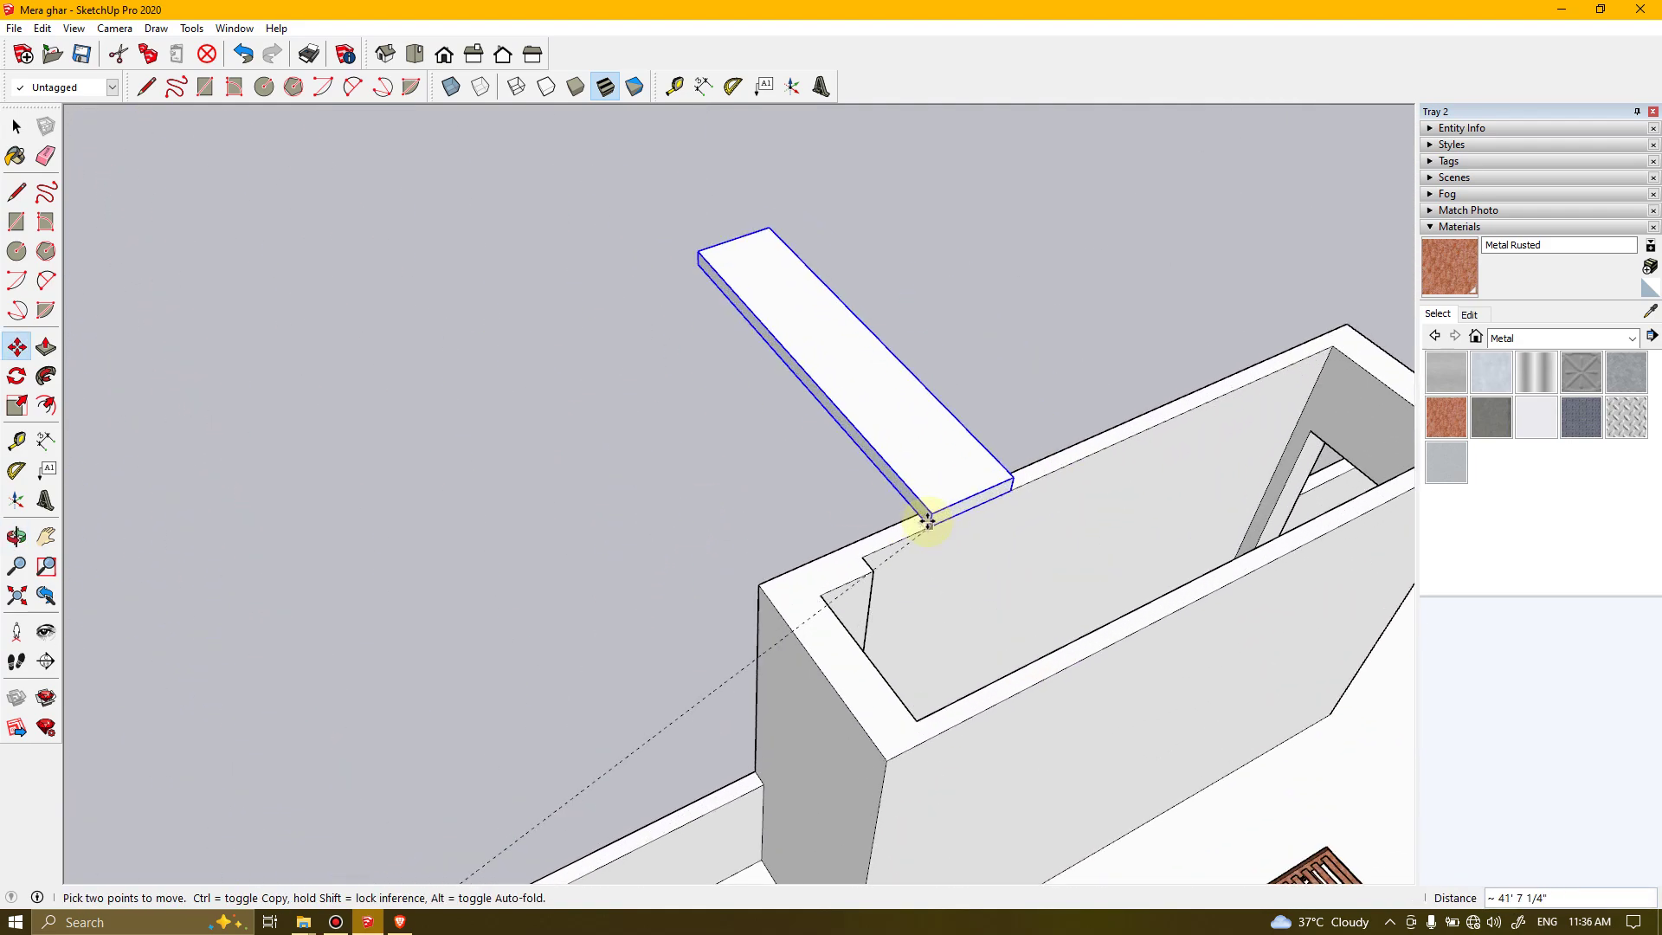
pyautogui.keyDown('shift'); pyautogui.moveTo(972, 556); pyautogui.dragTo(995, 402, button='middle'); pyautogui.keyUp('shift')
pyautogui.scroll(6, 910, 428)
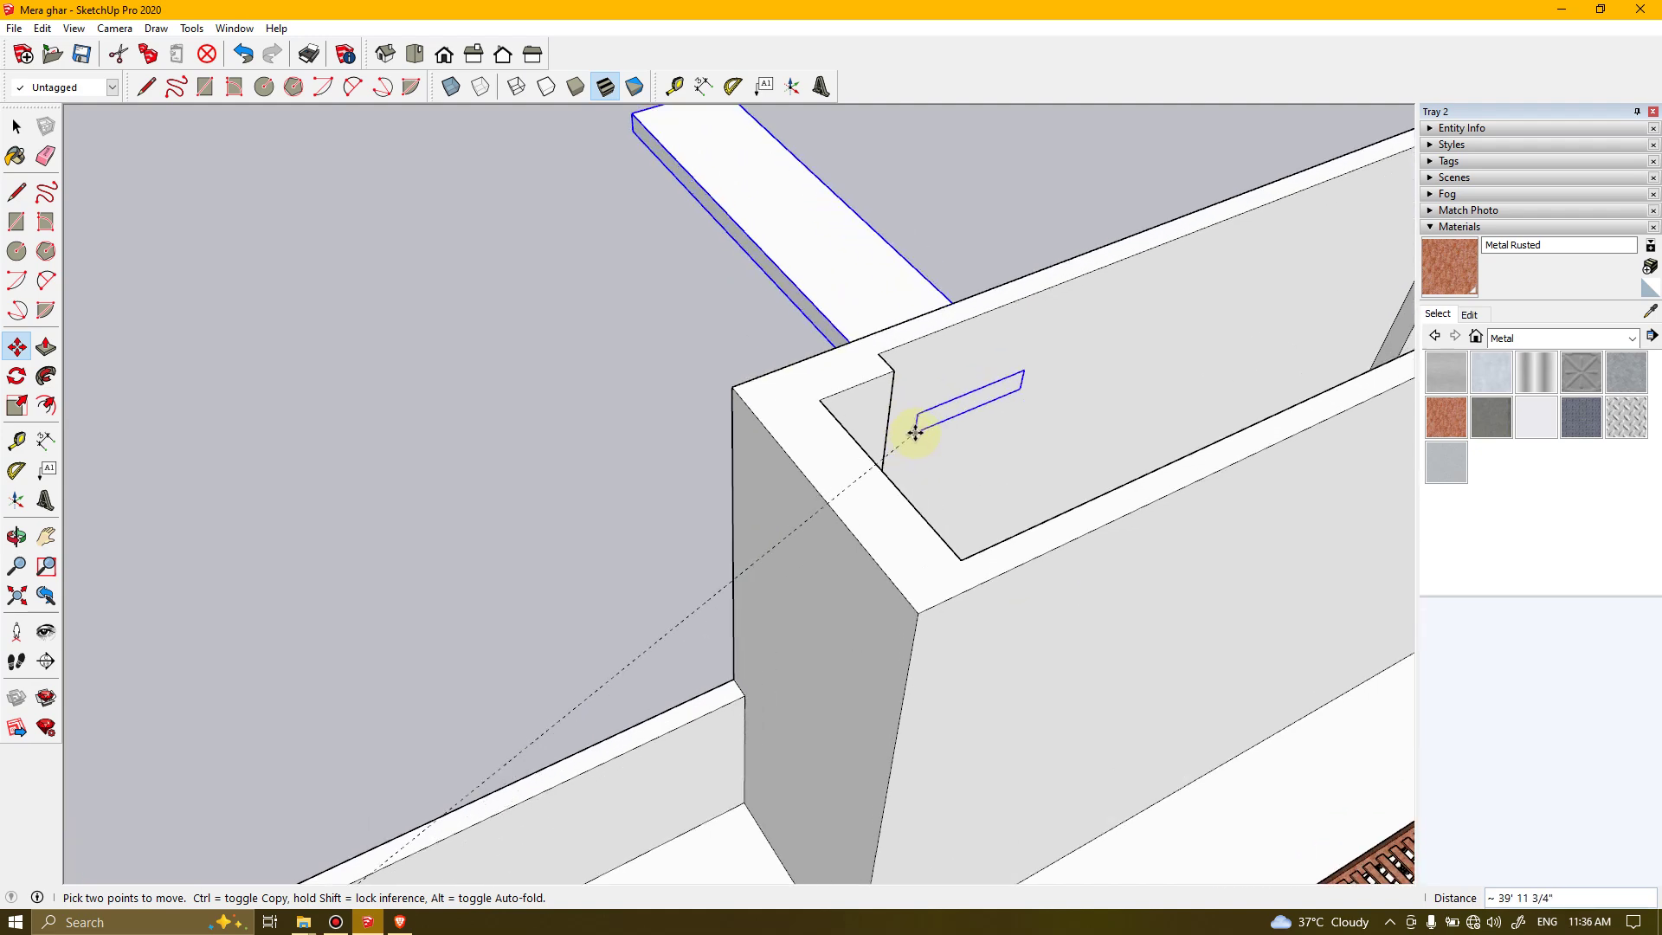
pyautogui.keyDown('shift'); pyautogui.moveTo(988, 553); pyautogui.dragTo(982, 459, button='middle'); pyautogui.keyUp('shift')
pyautogui.scroll(3, 962, 441)
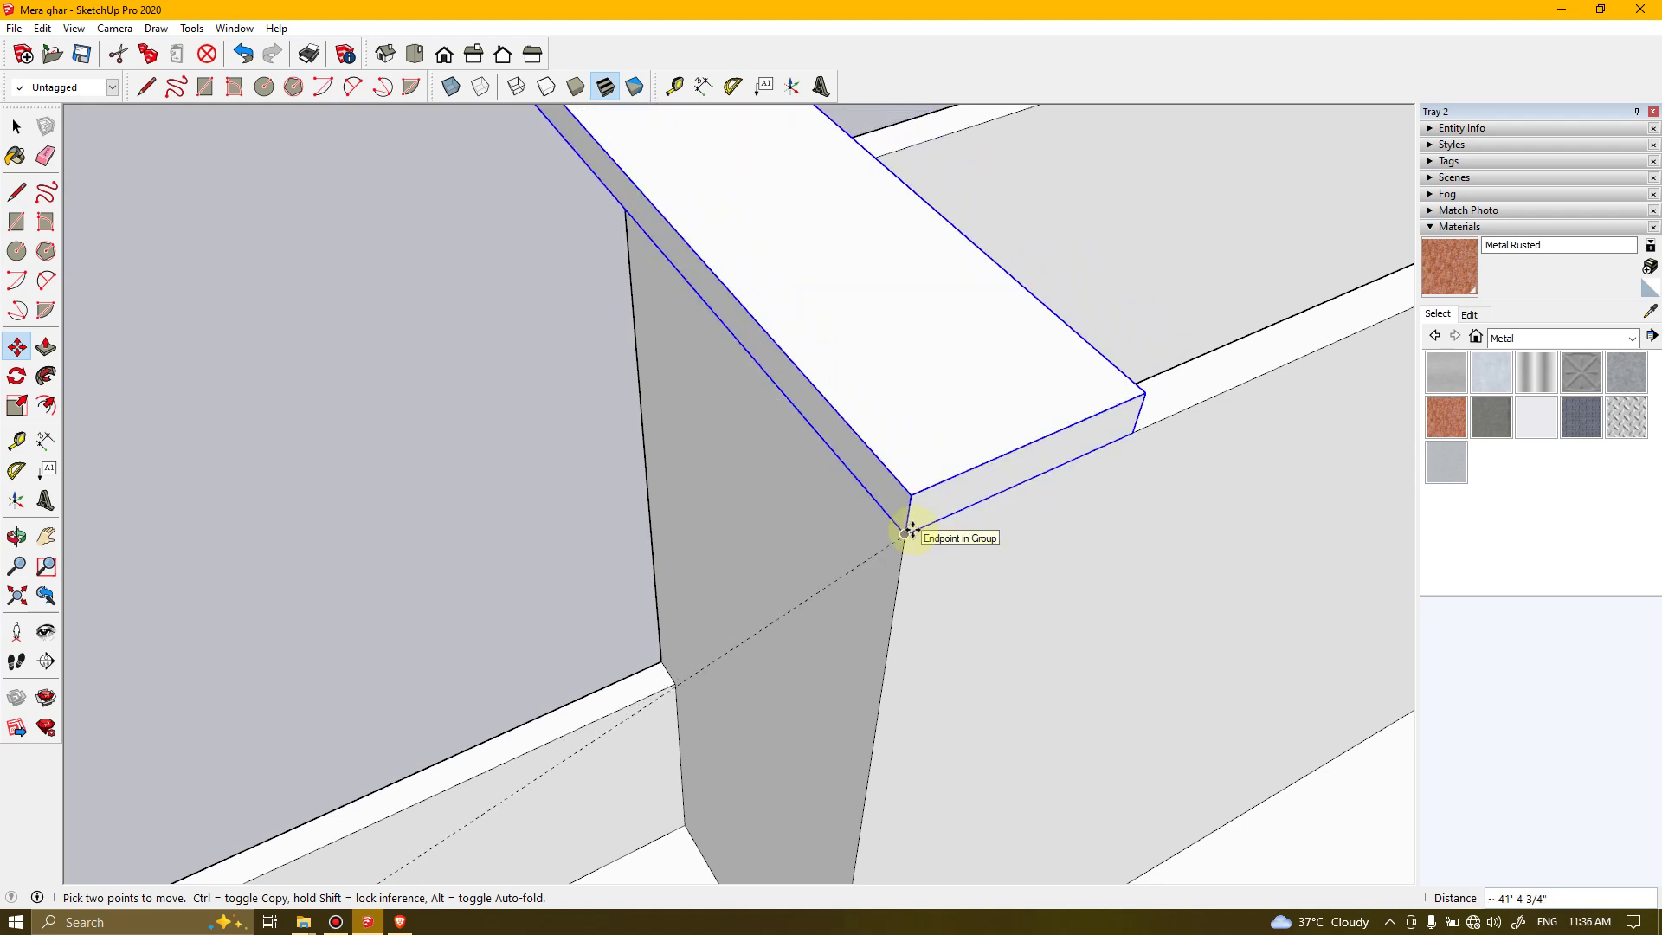
# Open the slab group and push its overhanging end face back 4' 6 3/4" to fit the stairwell's width
pyautogui.moveTo(797, 553)
pyautogui.mouseDown(button='middle')
pyautogui.moveTo(871, 516)
pyautogui.moveTo(1001, 360)
pyautogui.moveTo(730, 542)
pyautogui.moveTo(1010, 476)
pyautogui.moveTo(493, 565)
pyautogui.moveTo(1165, 482)
pyautogui.moveTo(793, 550)
pyautogui.mouseUp(button='middle')
pyautogui.moveTo(539, 471); pyautogui.dragTo(889, 466, button='middle')
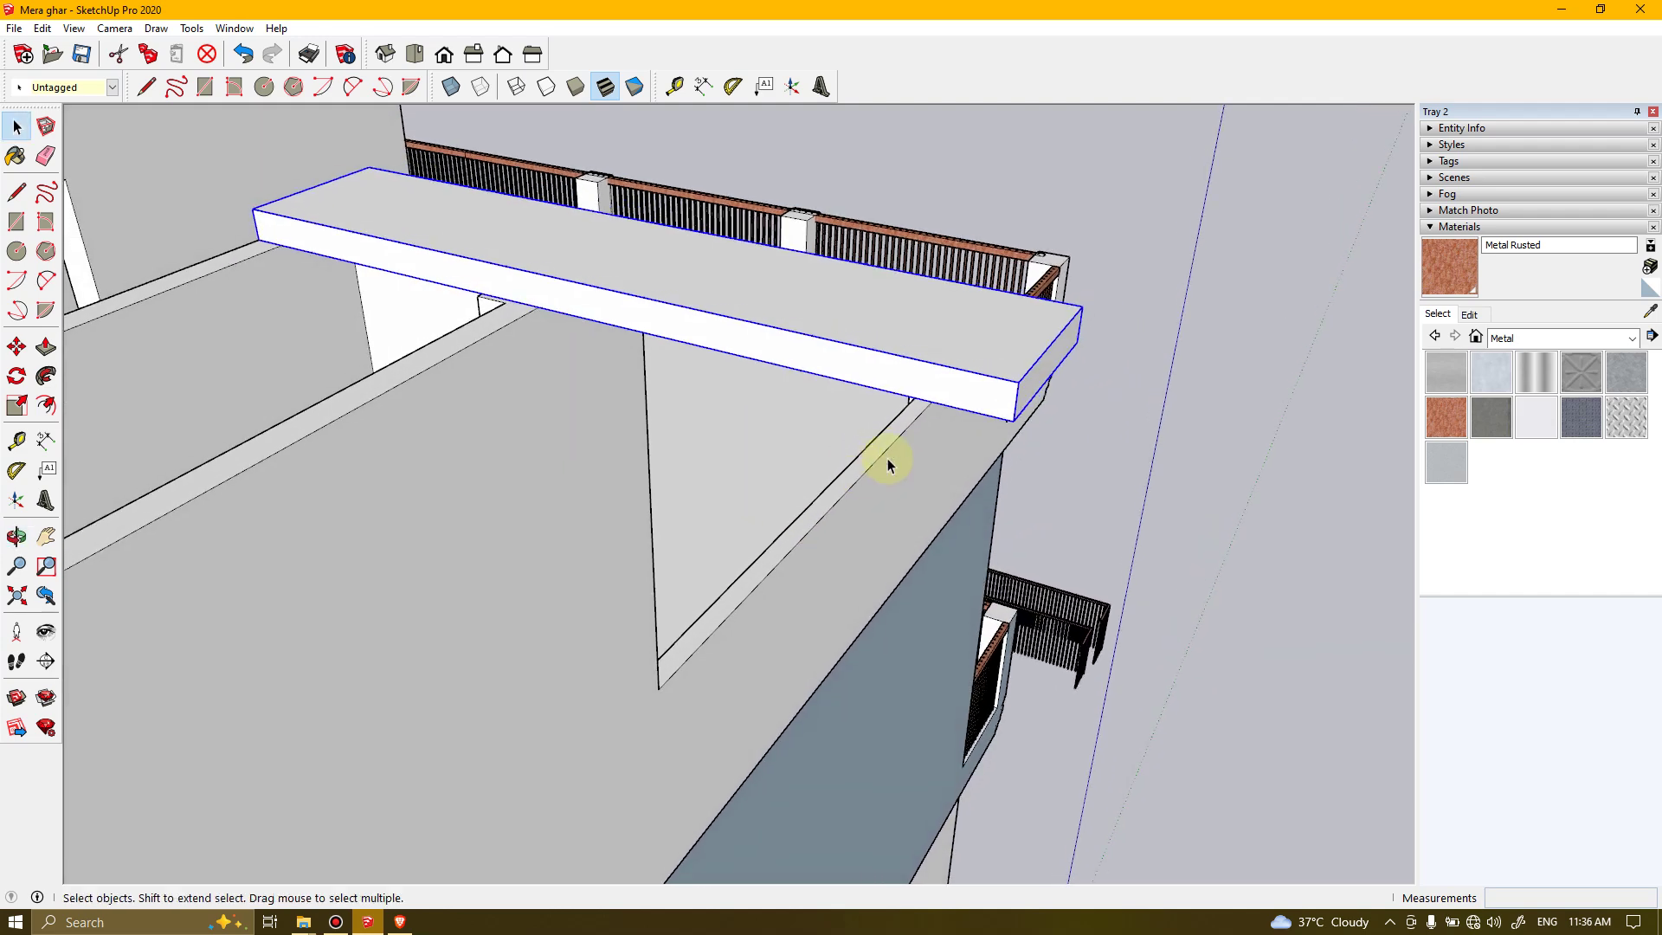
pyautogui.doubleClick(1030, 392)
pyautogui.click(1030, 392)
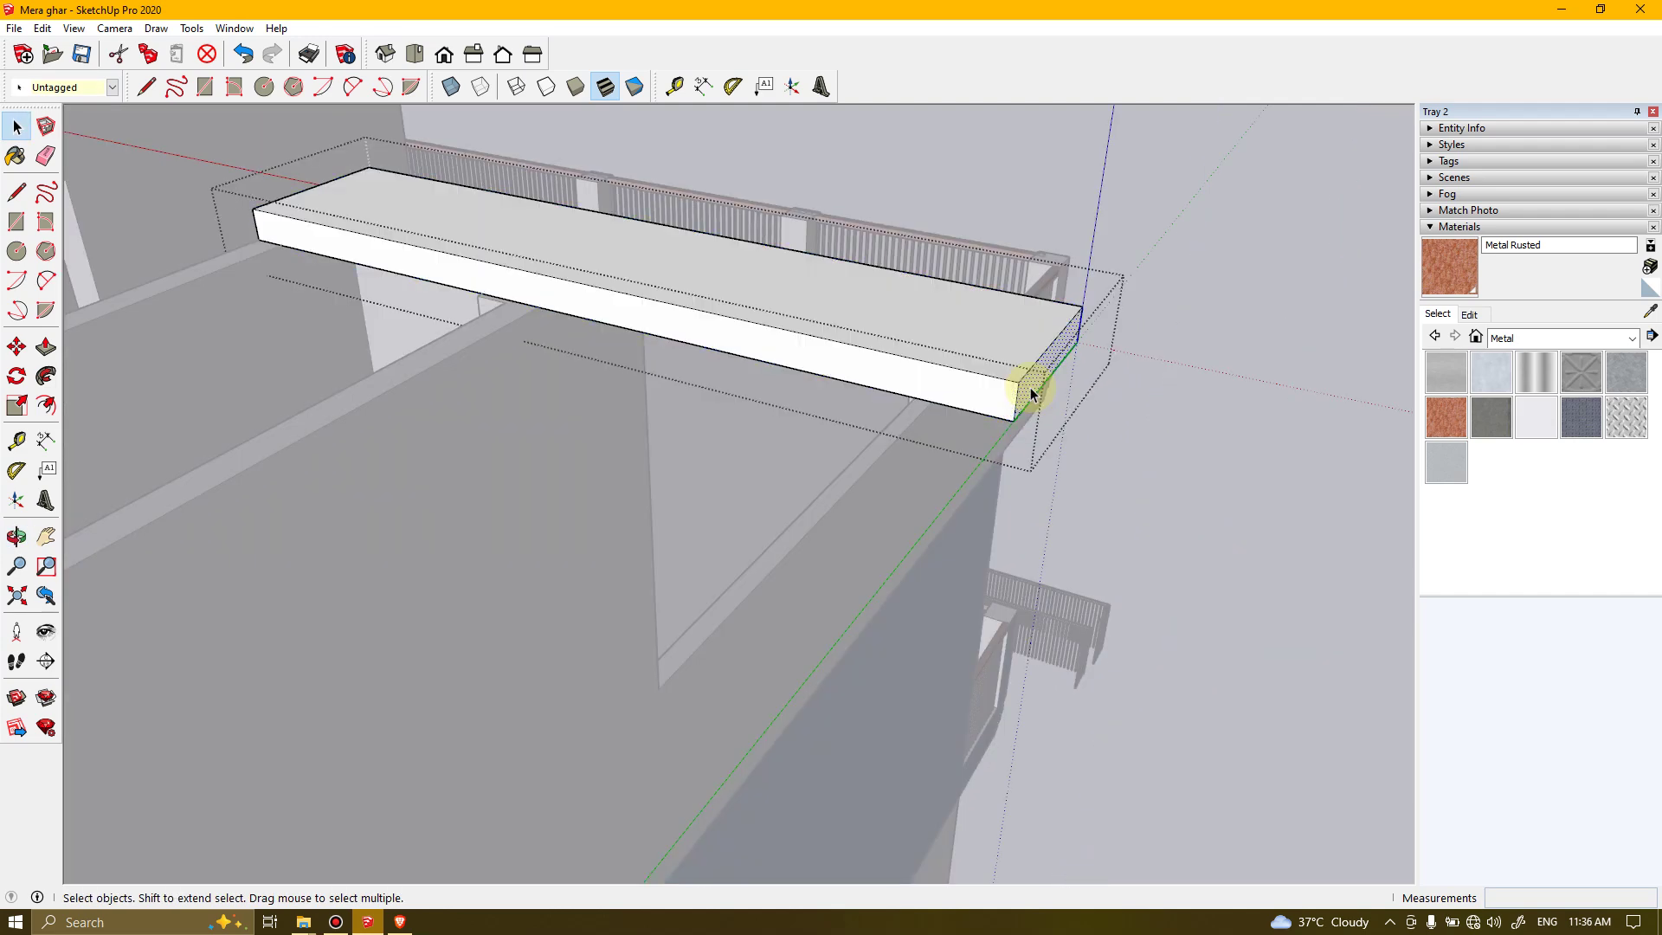
pyautogui.press('p')
pyautogui.moveTo(1030, 389); pyautogui.dragTo(490, 430)
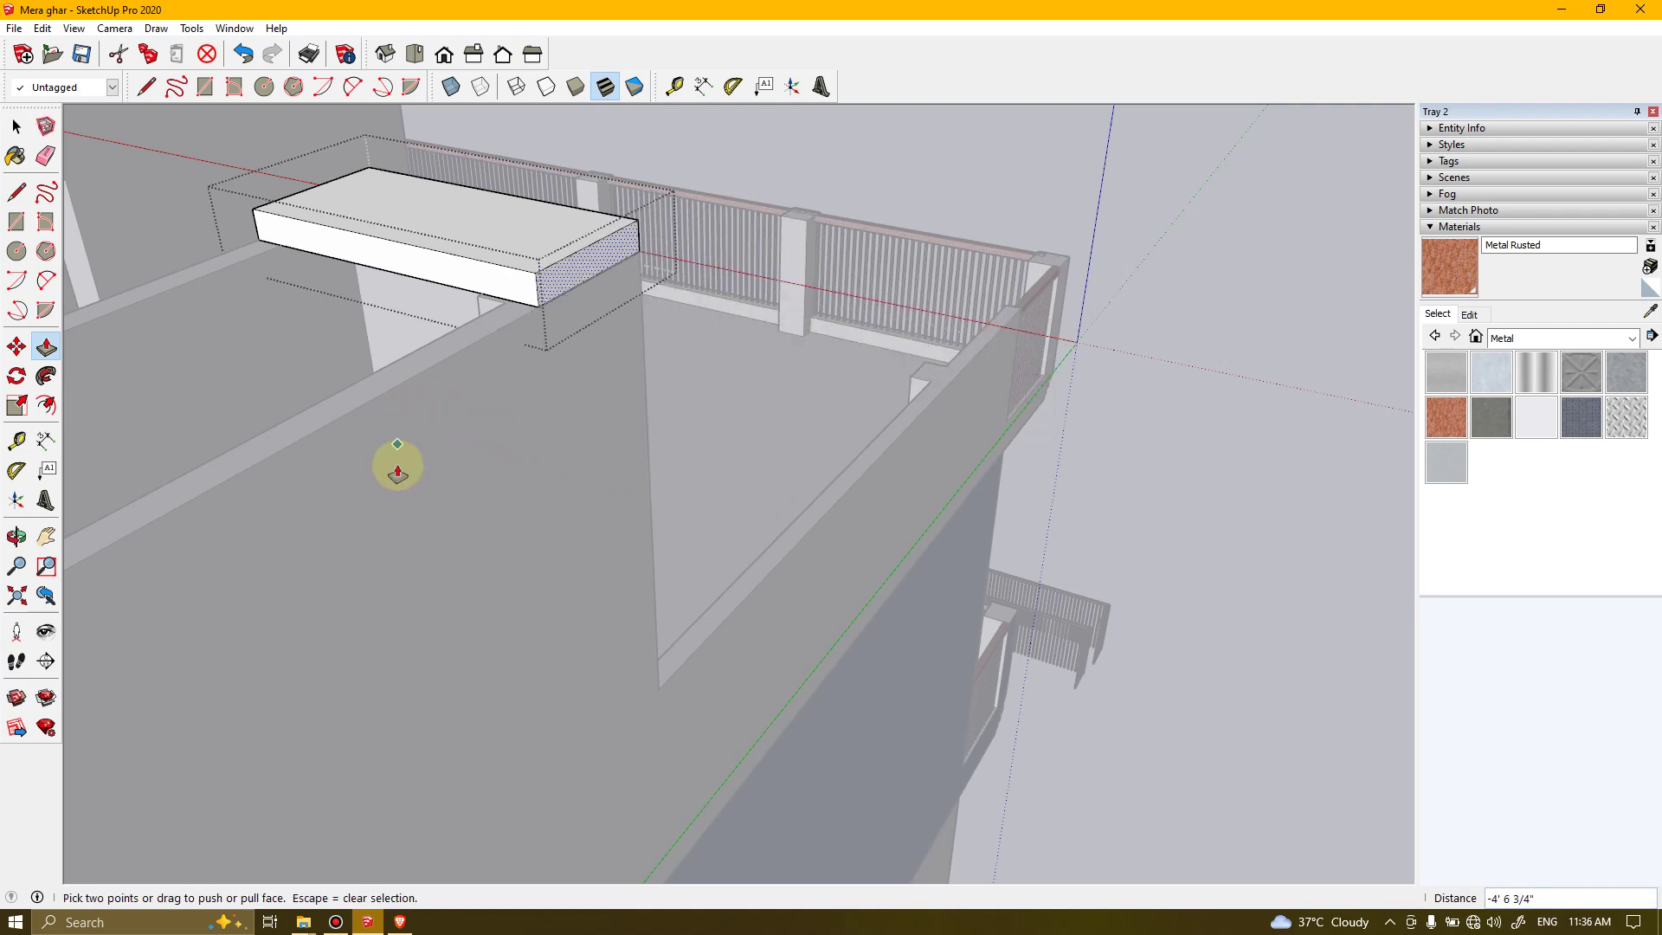
# Extrude the slab's long side face about 11' 7 1/8" to the far end of the stairwell walls
pyautogui.moveTo(360, 507); pyautogui.dragTo(636, 497, button='middle')
pyautogui.scroll(-5, 434, 433)
pyautogui.moveTo(434, 434); pyautogui.dragTo(407, 583, button='middle')
pyautogui.scroll(-5, 360, 485)
pyautogui.moveTo(475, 479); pyautogui.dragTo(534, 345, button='middle')
pyautogui.scroll(-2, 533, 362)
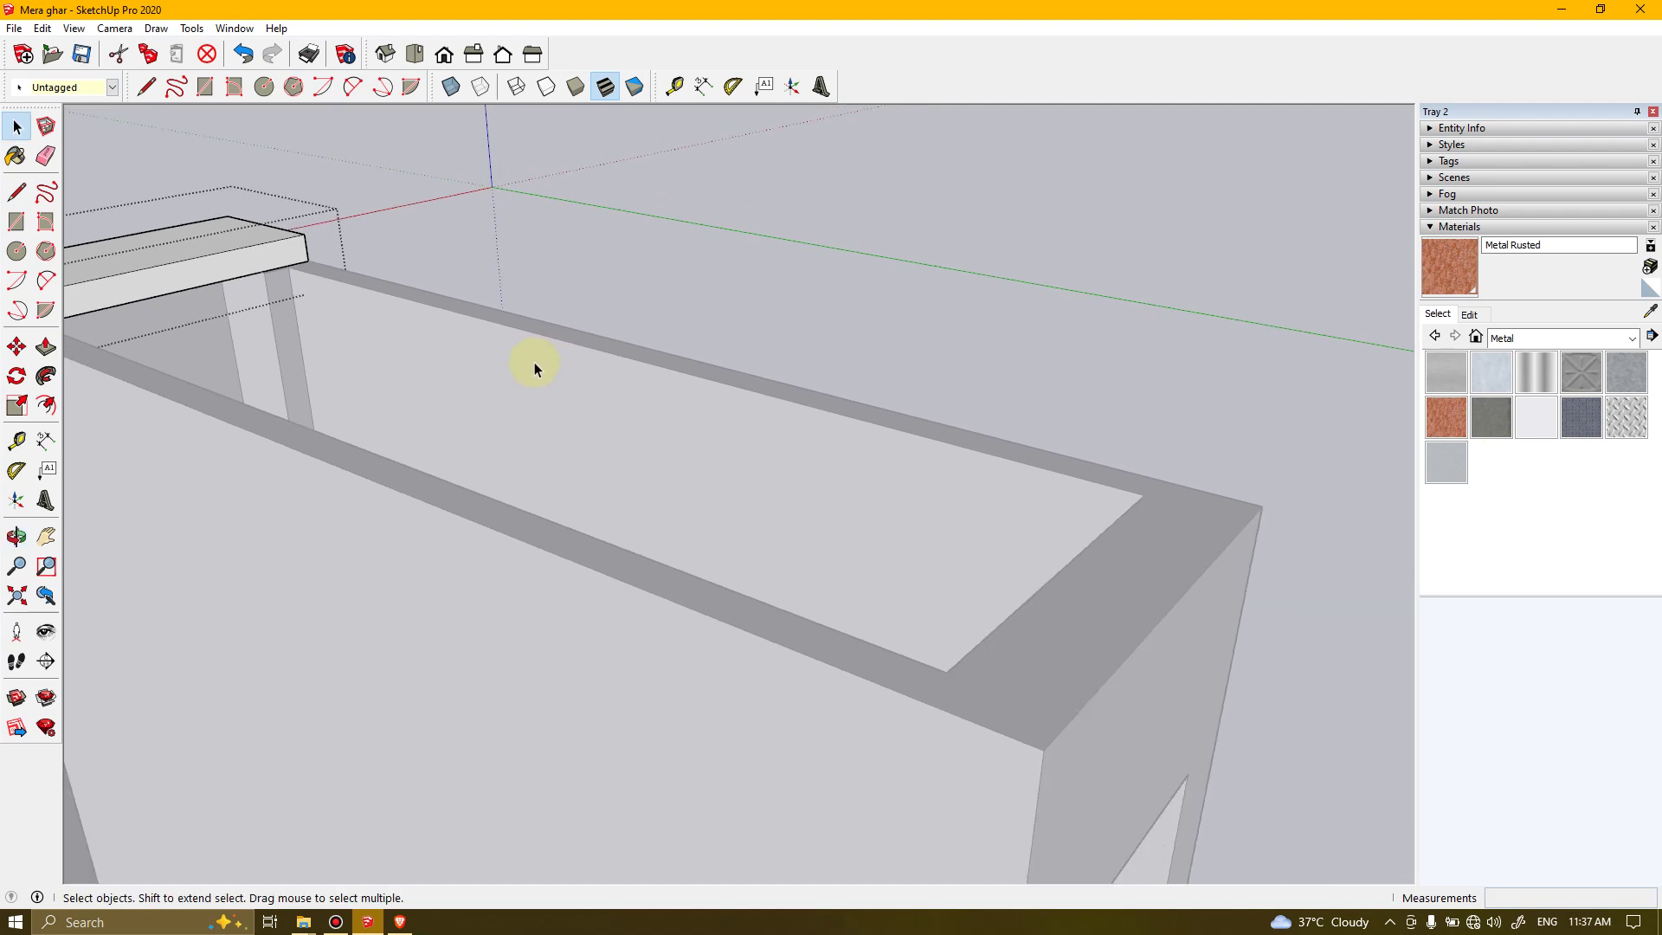
pyautogui.moveTo(922, 567); pyautogui.dragTo(917, 554, button='middle')
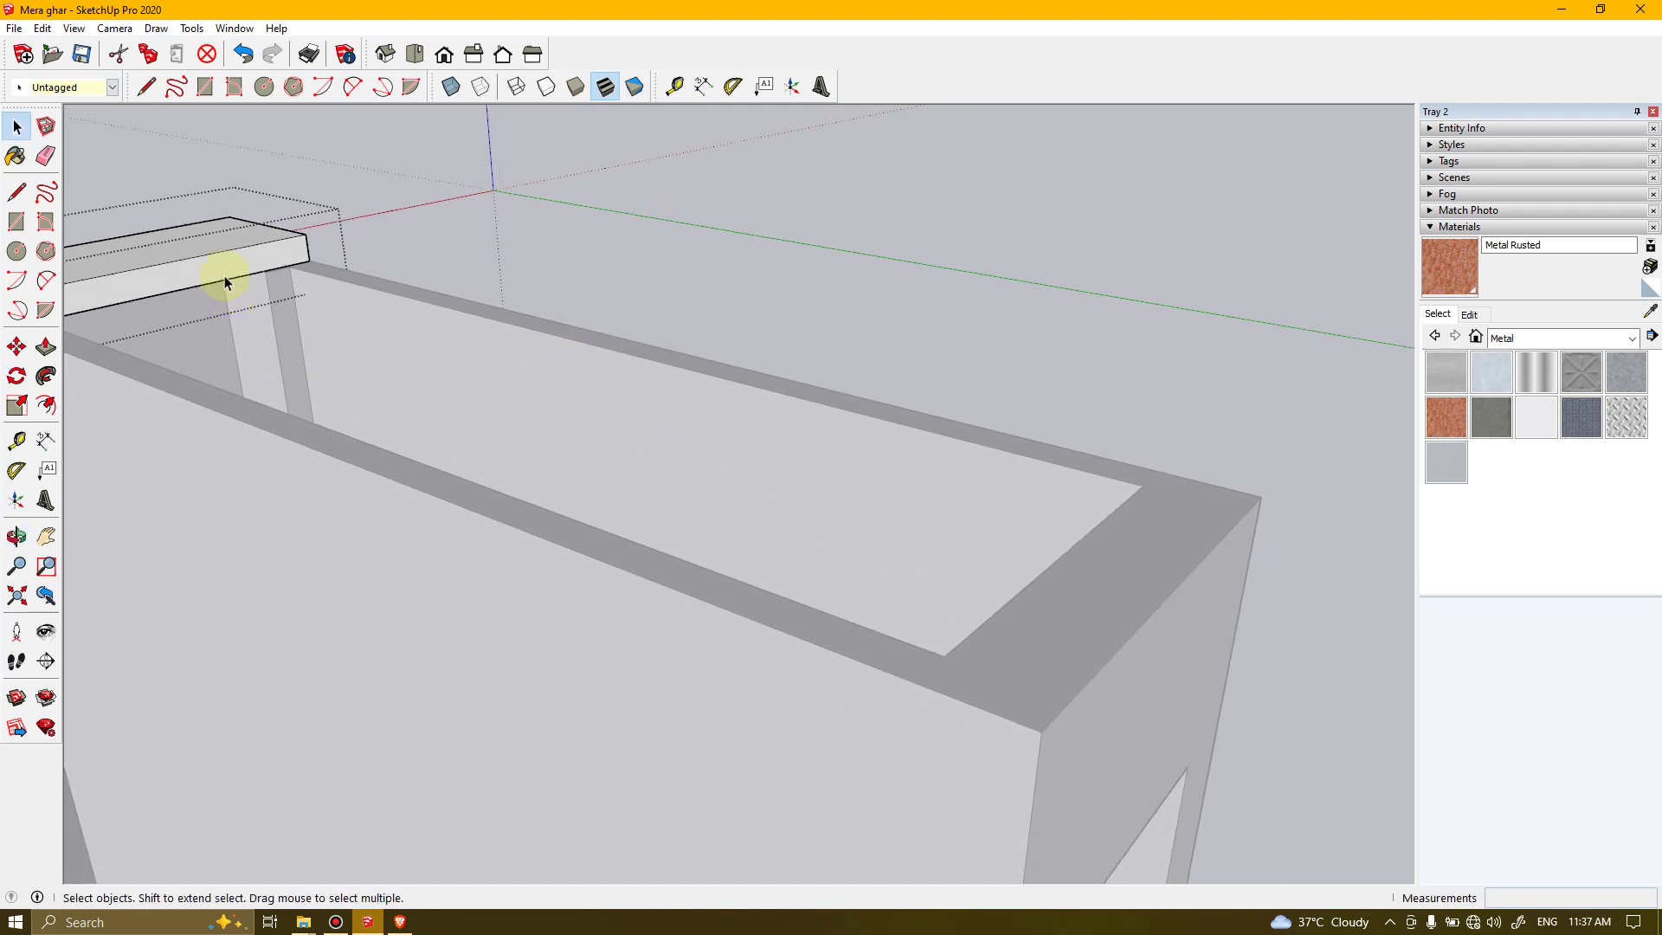
pyautogui.press('p')
pyautogui.moveTo(225, 279); pyautogui.dragTo(1047, 755)
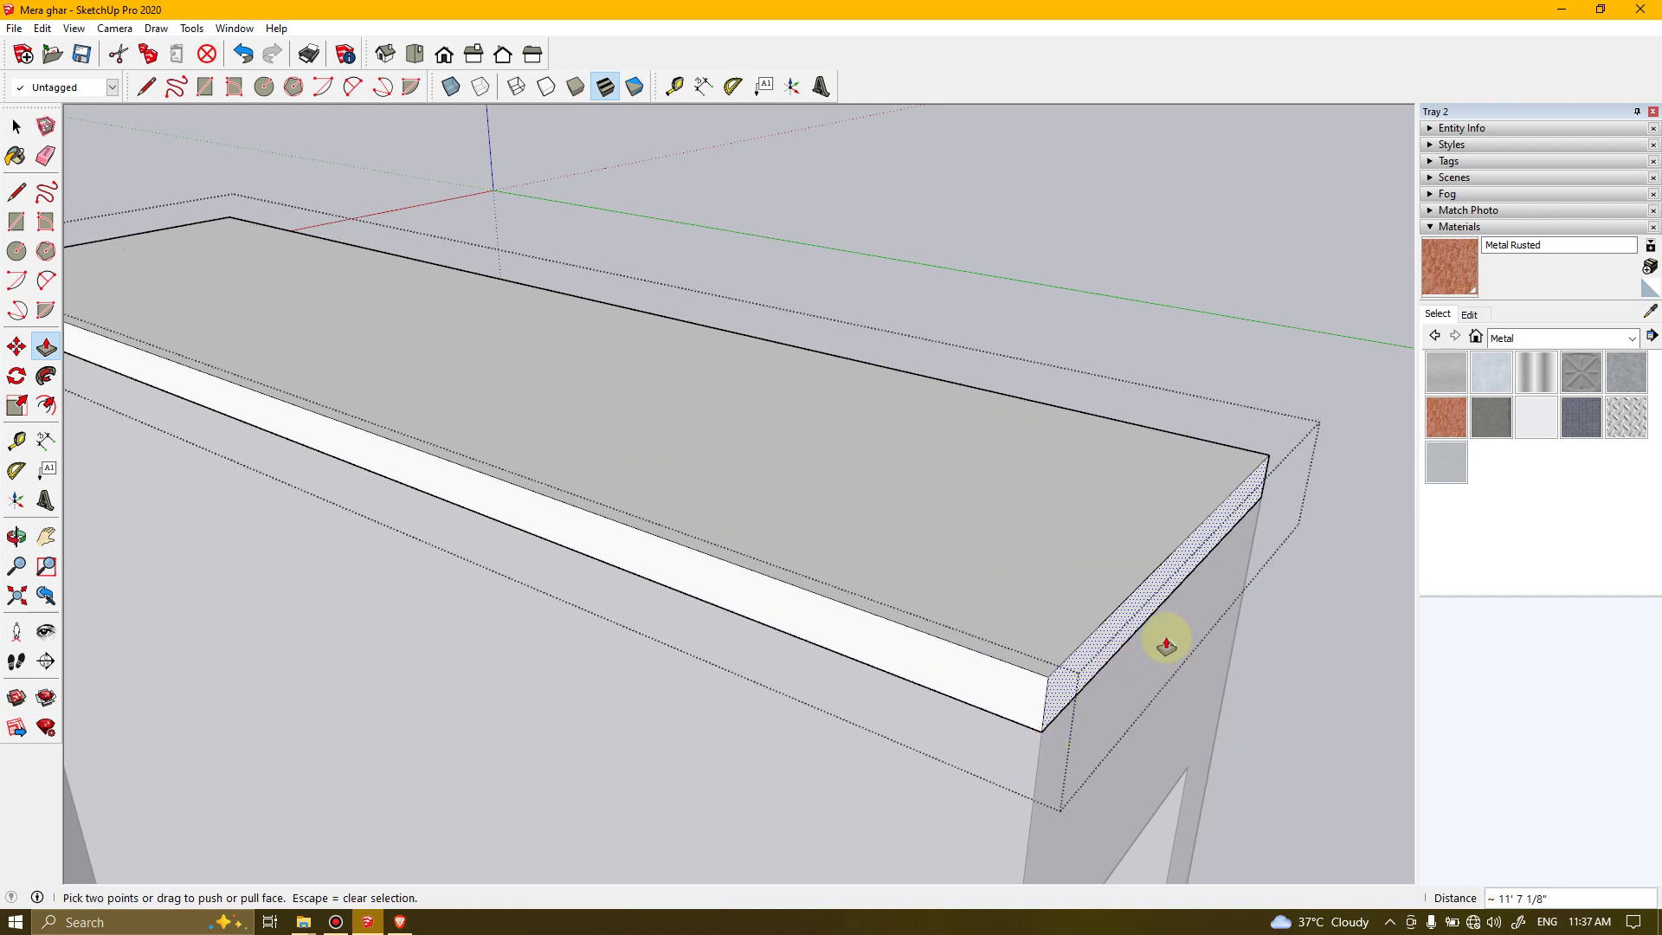
# Extend the slab's end face past the stairwell's end wall to form an overhang above the doorway
pyautogui.moveTo(1162, 642); pyautogui.dragTo(812, 482, button='middle')
pyautogui.moveTo(776, 428); pyautogui.dragTo(872, 455)
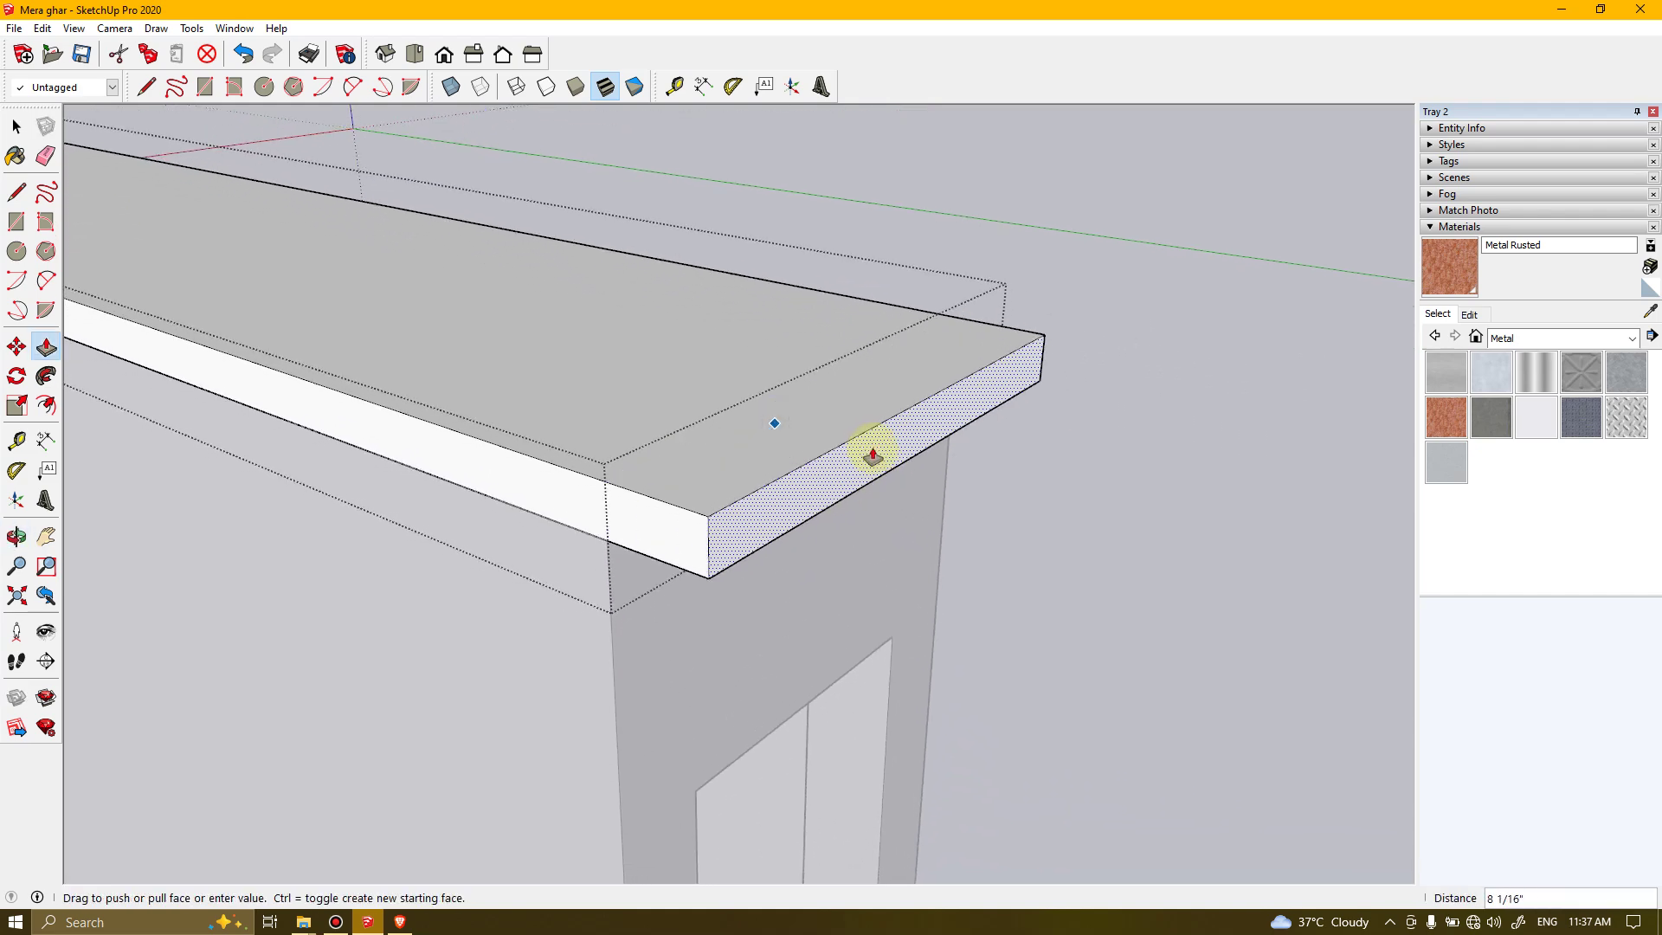
pyautogui.hotkey('ctrl', 'z')
pyautogui.moveTo(773, 435); pyautogui.dragTo(860, 472)
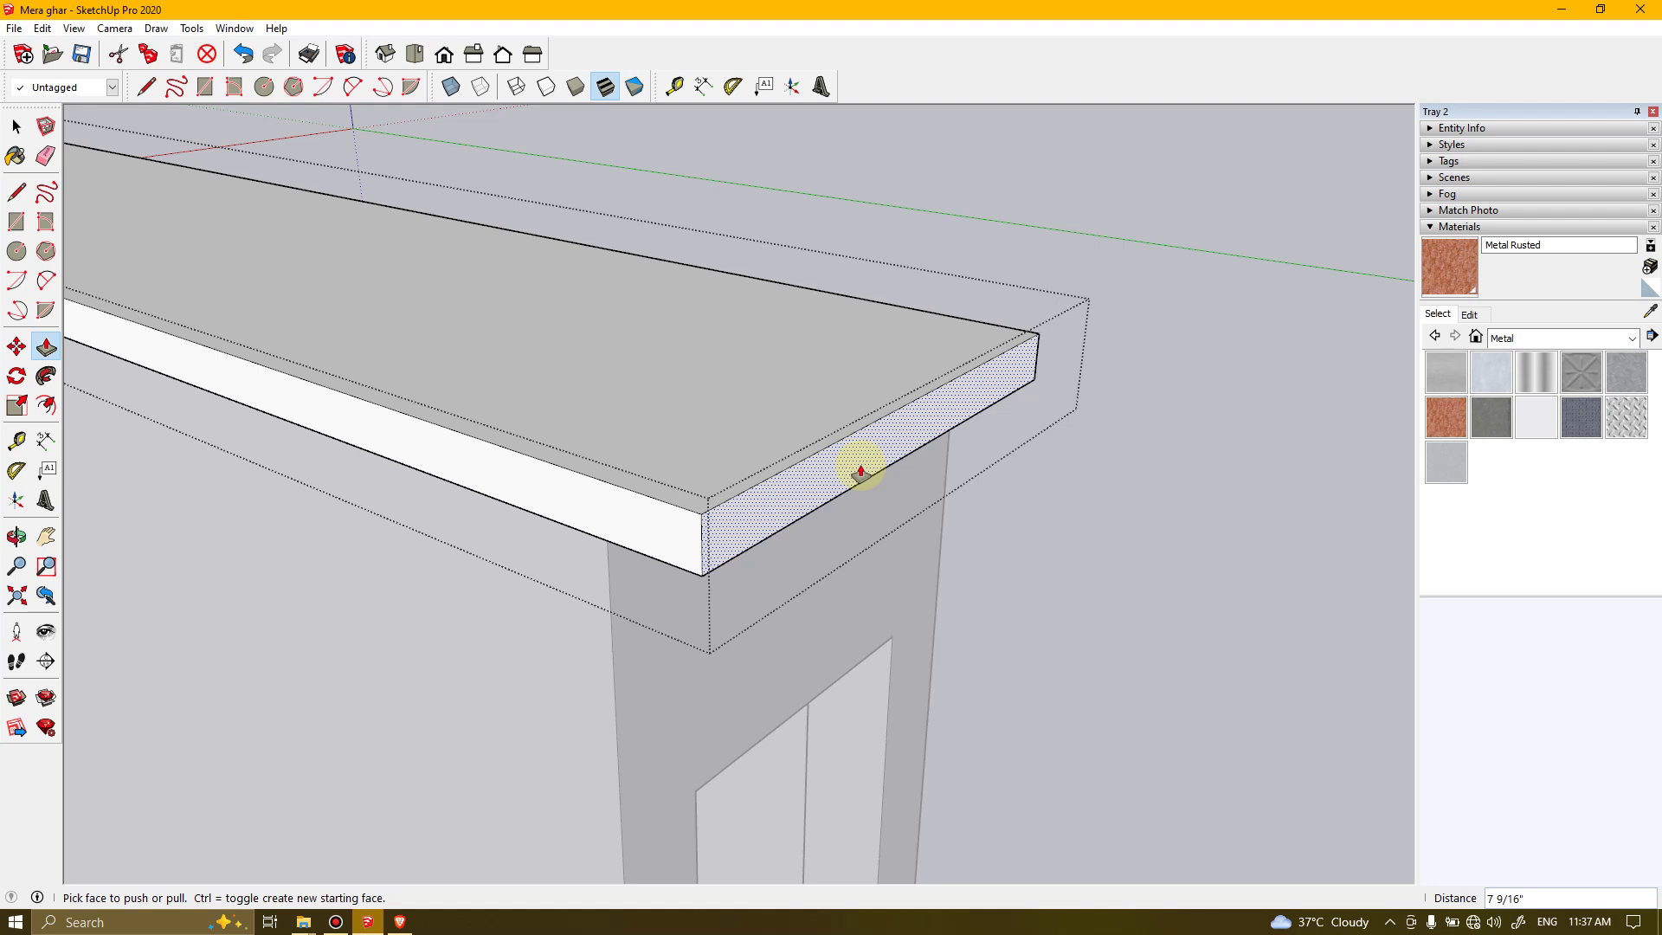
pyautogui.click(860, 472)
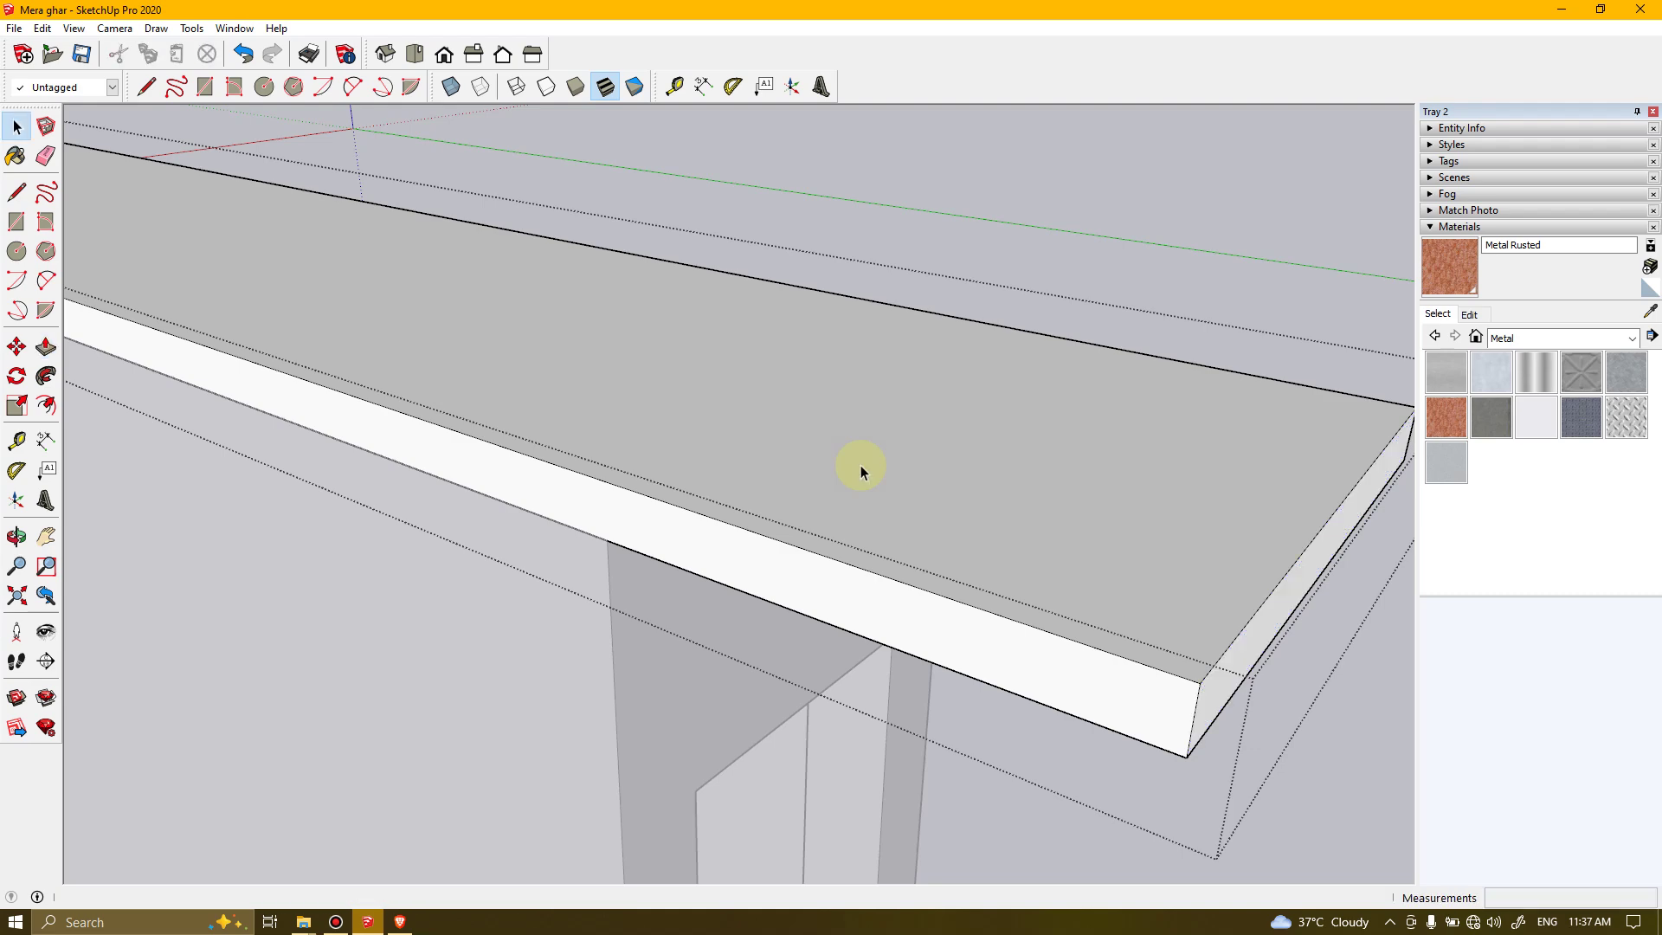
# Measure the width of the door opening in the stairwell's end wall
pyautogui.moveTo(1006, 496); pyautogui.dragTo(532, 170, button='middle')
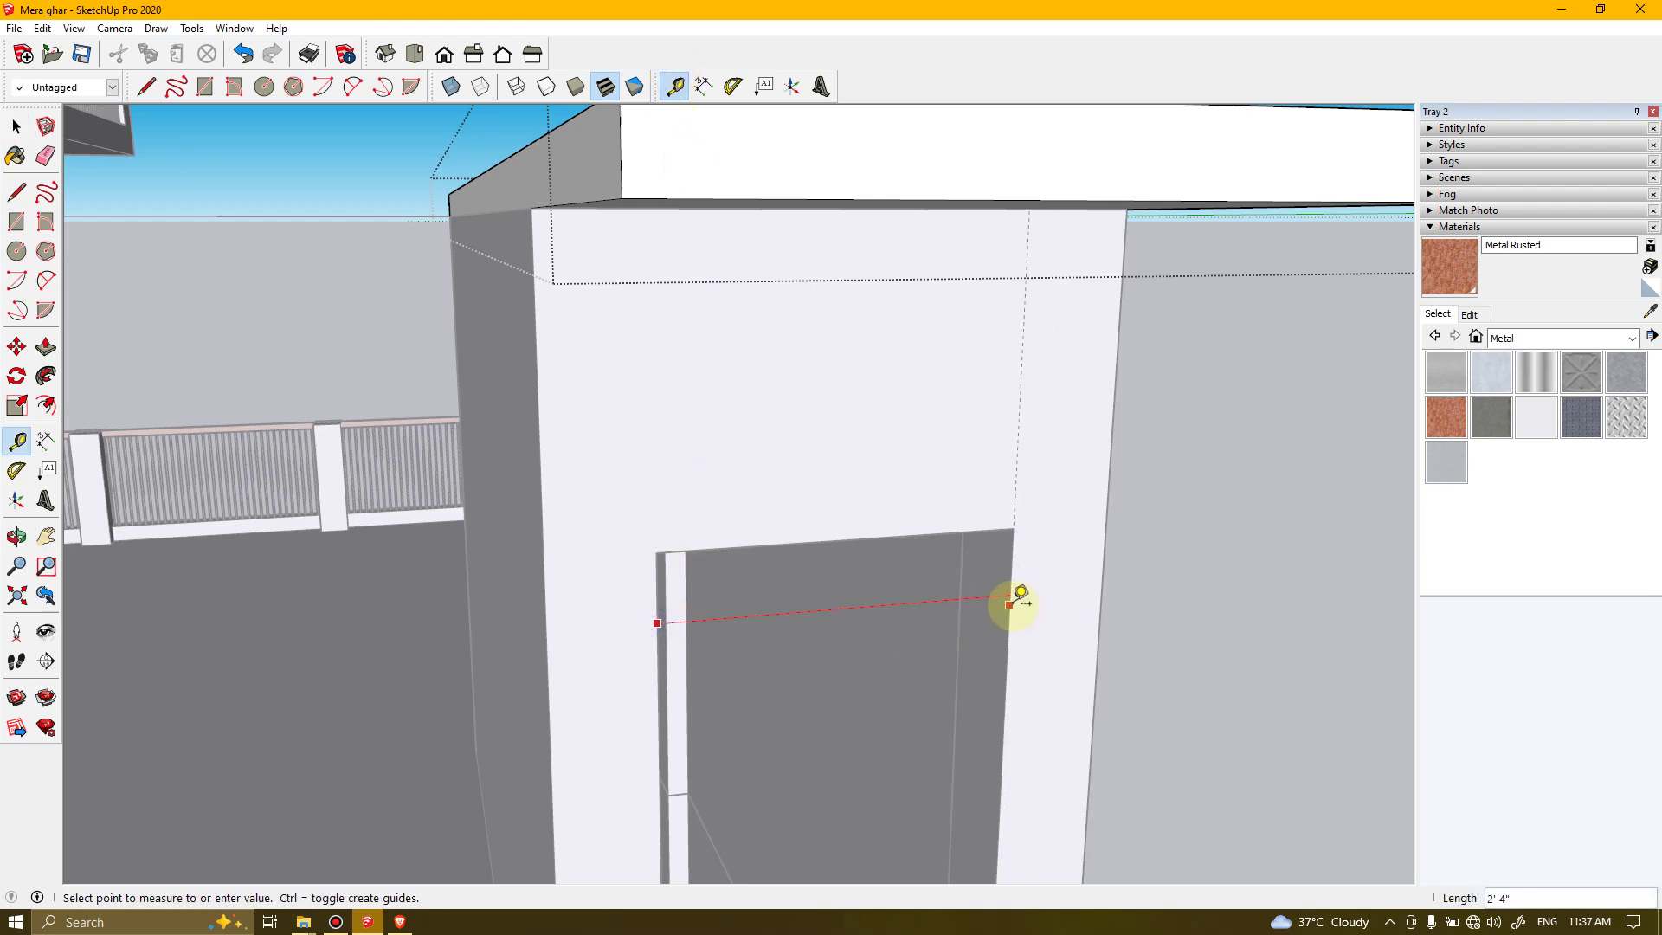
pyautogui.moveTo(1020, 591); pyautogui.dragTo(883, 473, button='middle')
pyautogui.scroll(3, 507, 515)
pyautogui.moveTo(883, 473); pyautogui.dragTo(957, 485)
pyautogui.press('space')
# Offset the outline of the slab's top face inward to create a narrow border around it
pyautogui.moveTo(958, 486); pyautogui.dragTo(743, 280, button='middle')
pyautogui.press('o')
pyautogui.click(742, 279)
pyautogui.click(777, 229)
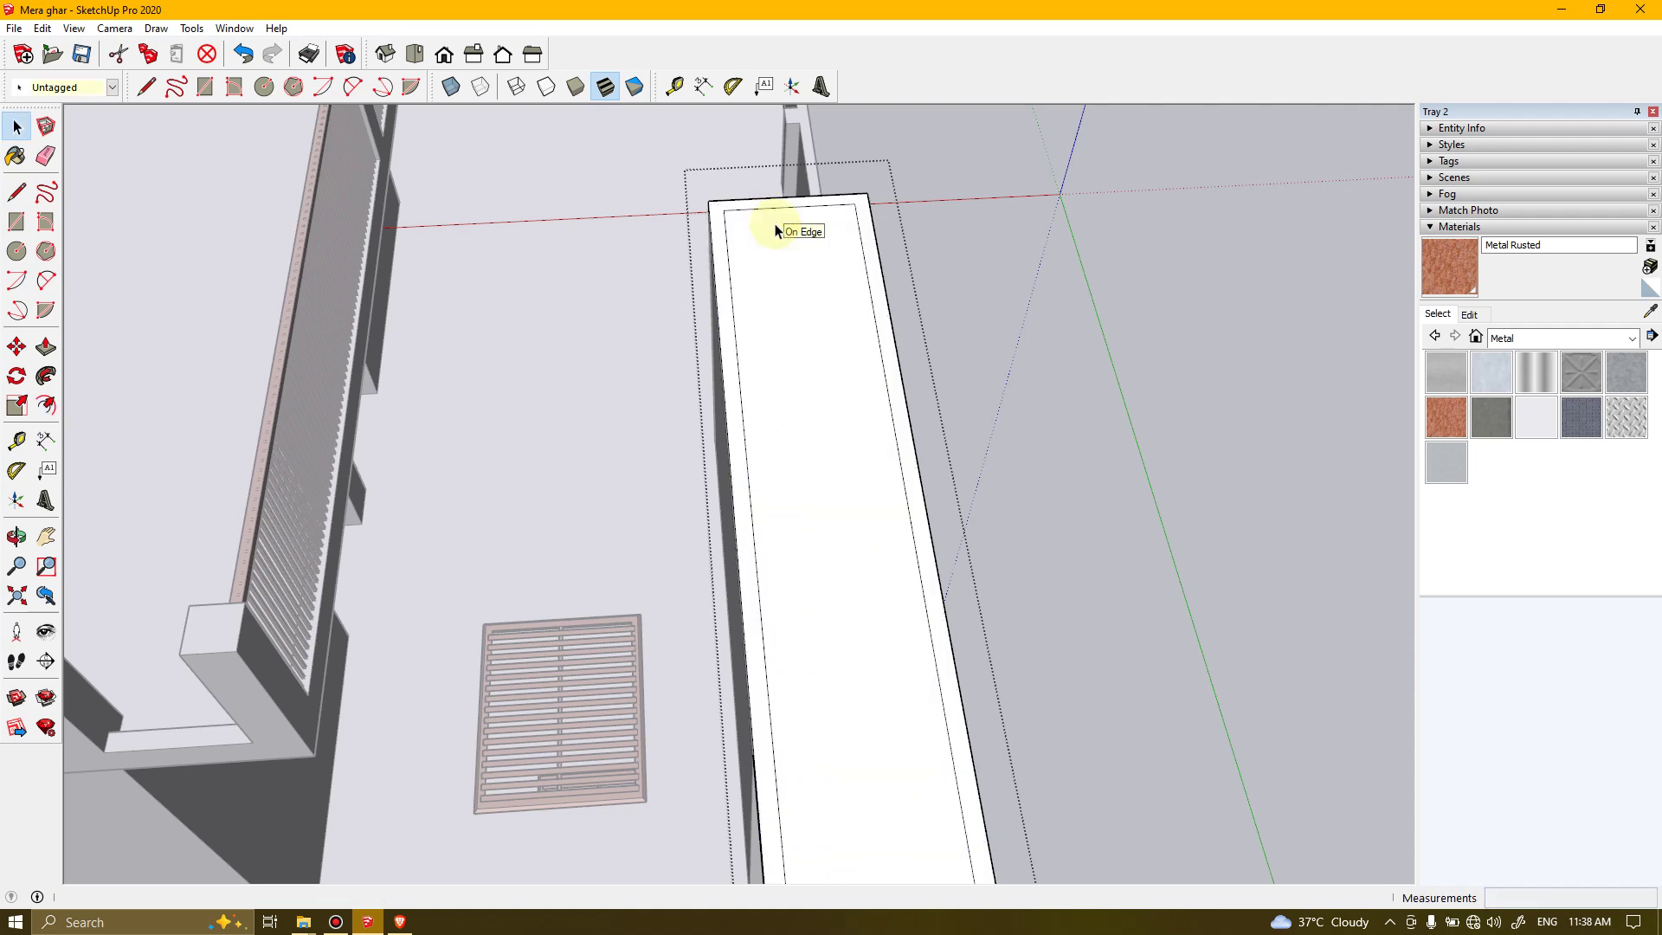
# Raise the border around the slab's top face by 4 inches to form a rim
pyautogui.moveTo(829, 495); pyautogui.dragTo(871, 370, button='middle')
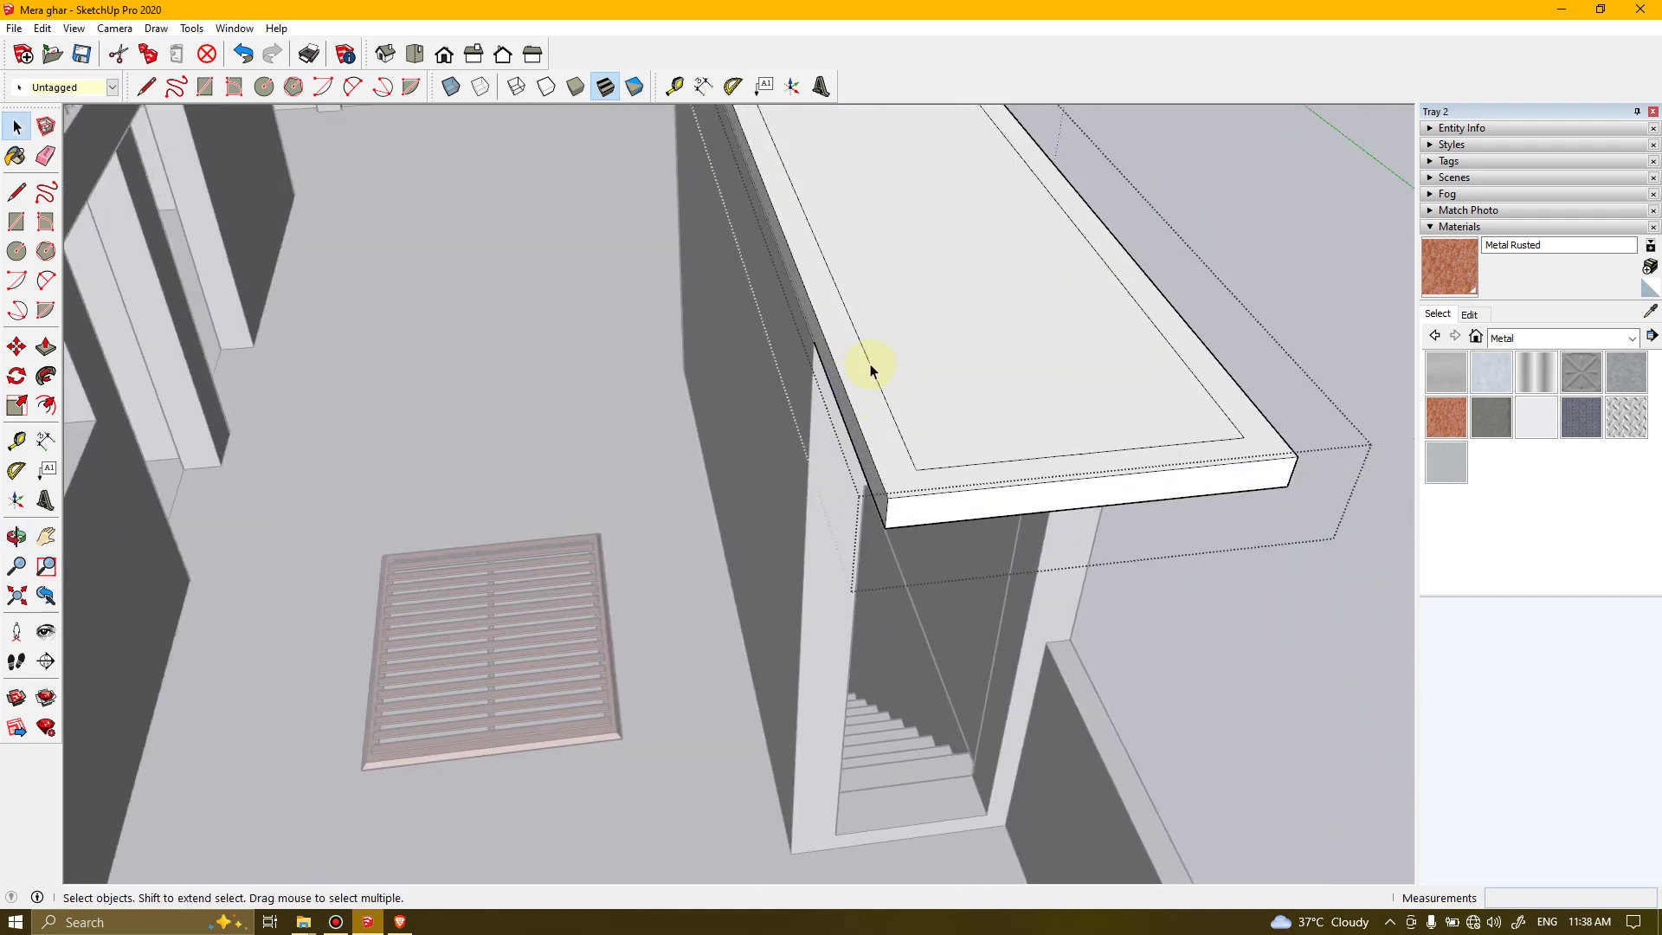
pyautogui.click(845, 327)
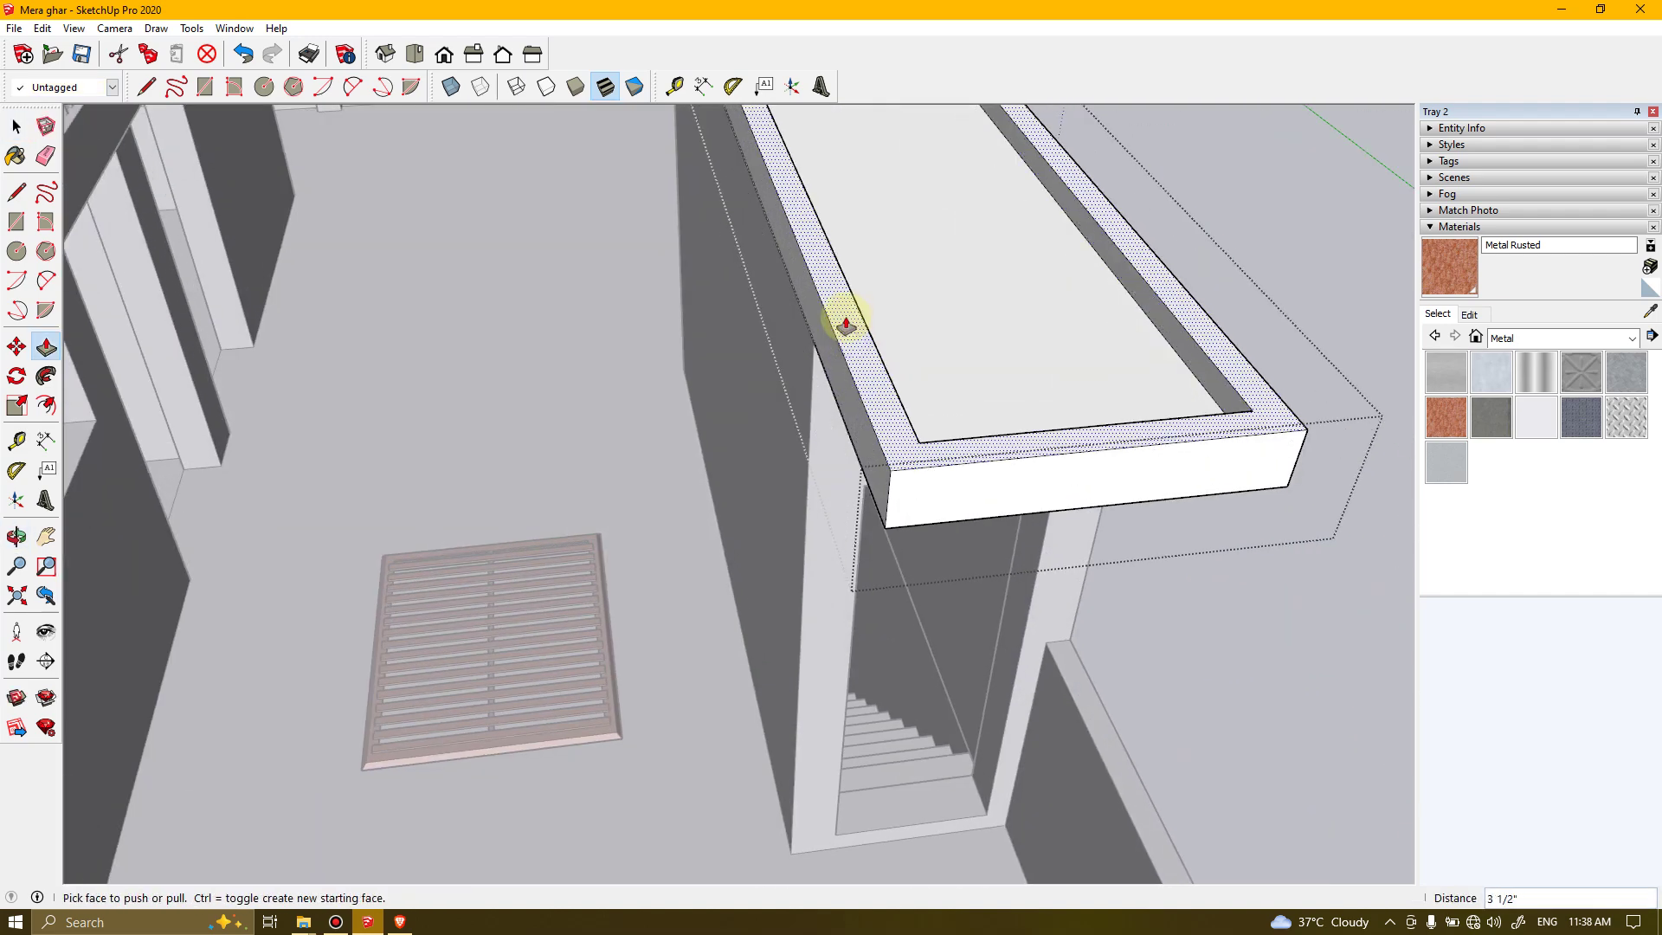
pyautogui.click(845, 326)
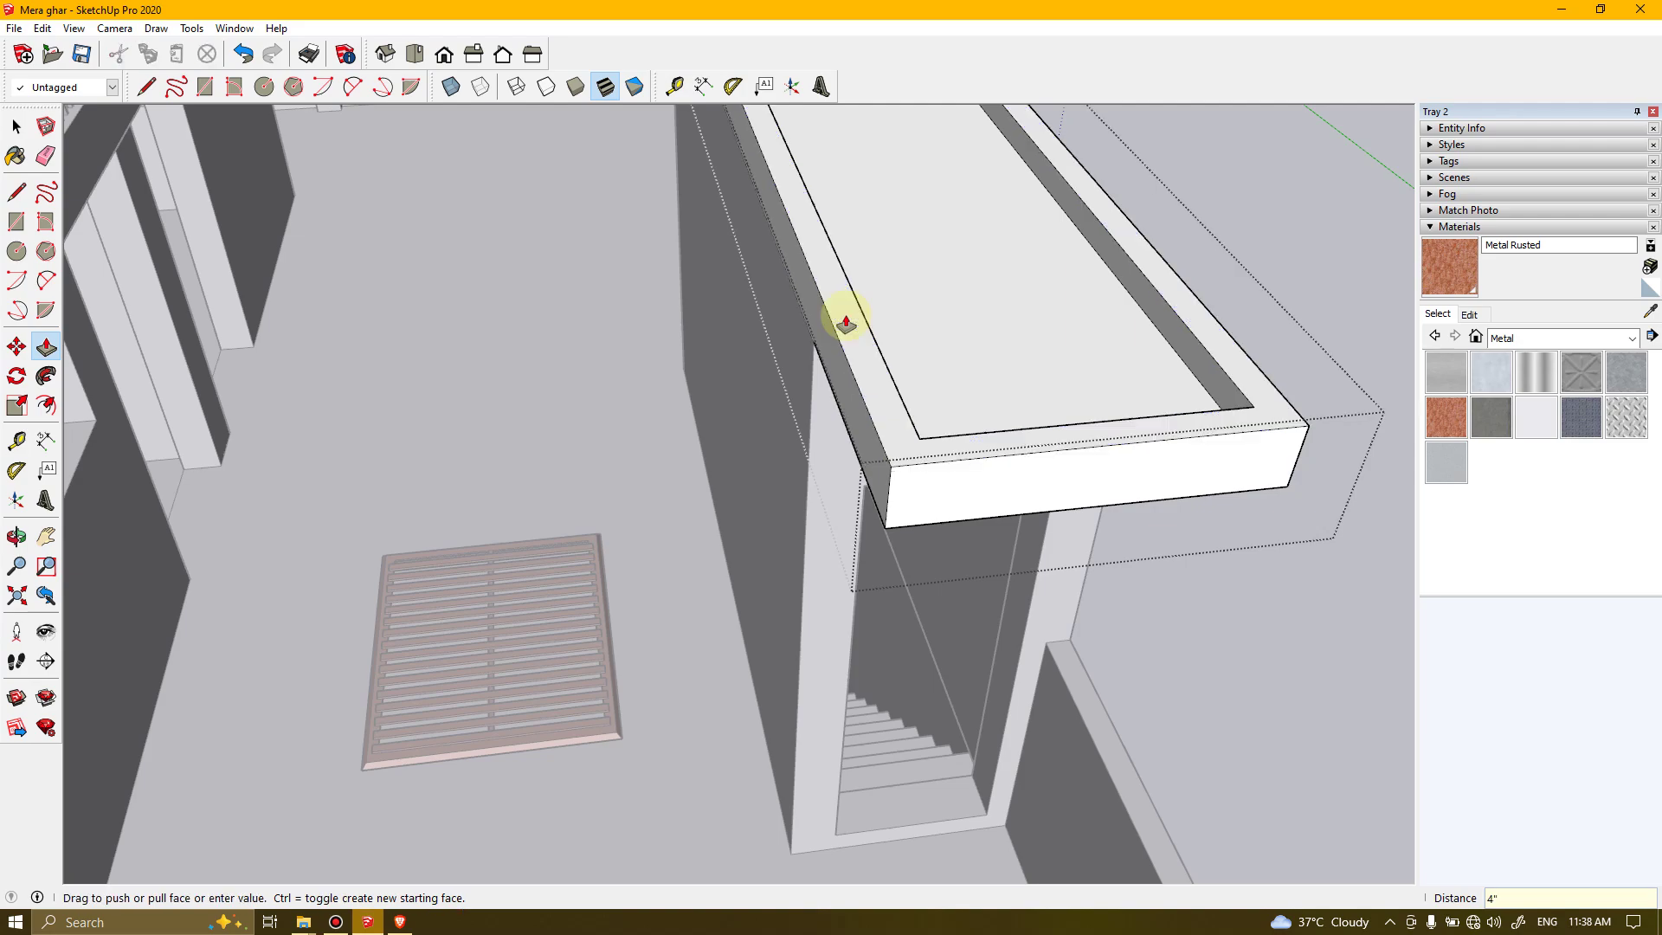
pyautogui.press('space')
# Leave the slab group, open the wall group, and outline a 4-inch-wide vertical strip at the end wall's outer edge
pyautogui.moveTo(846, 315); pyautogui.dragTo(267, 239, button='middle')
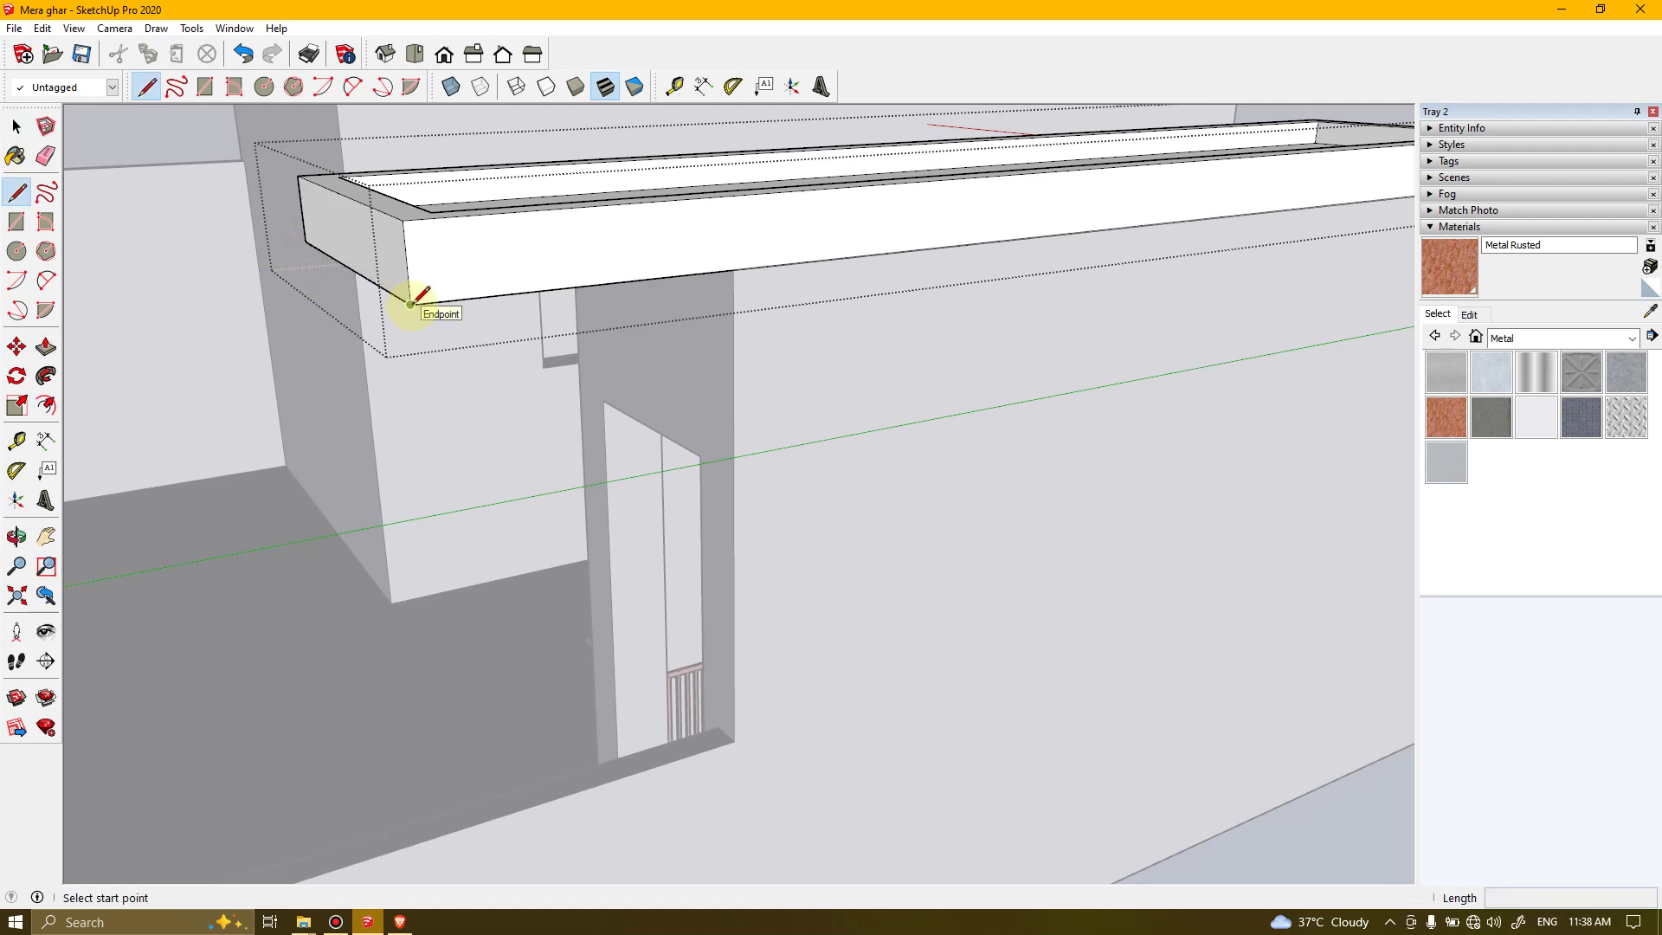
pyautogui.click(727, 779)
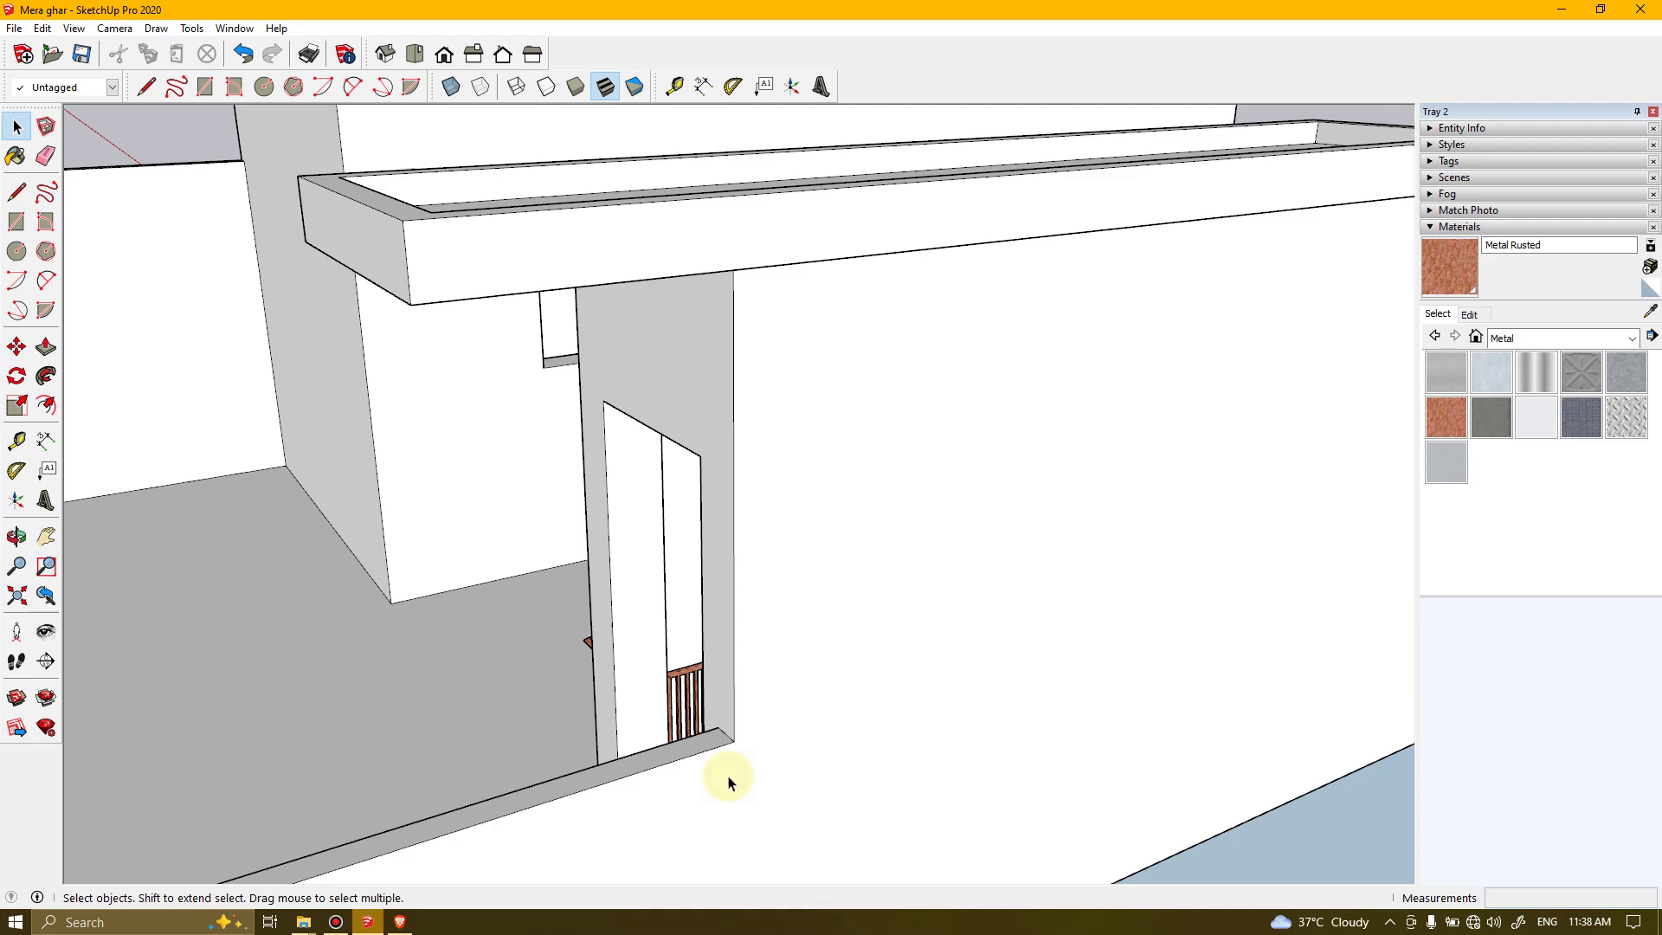
pyautogui.click(782, 751)
pyautogui.doubleClick(787, 680)
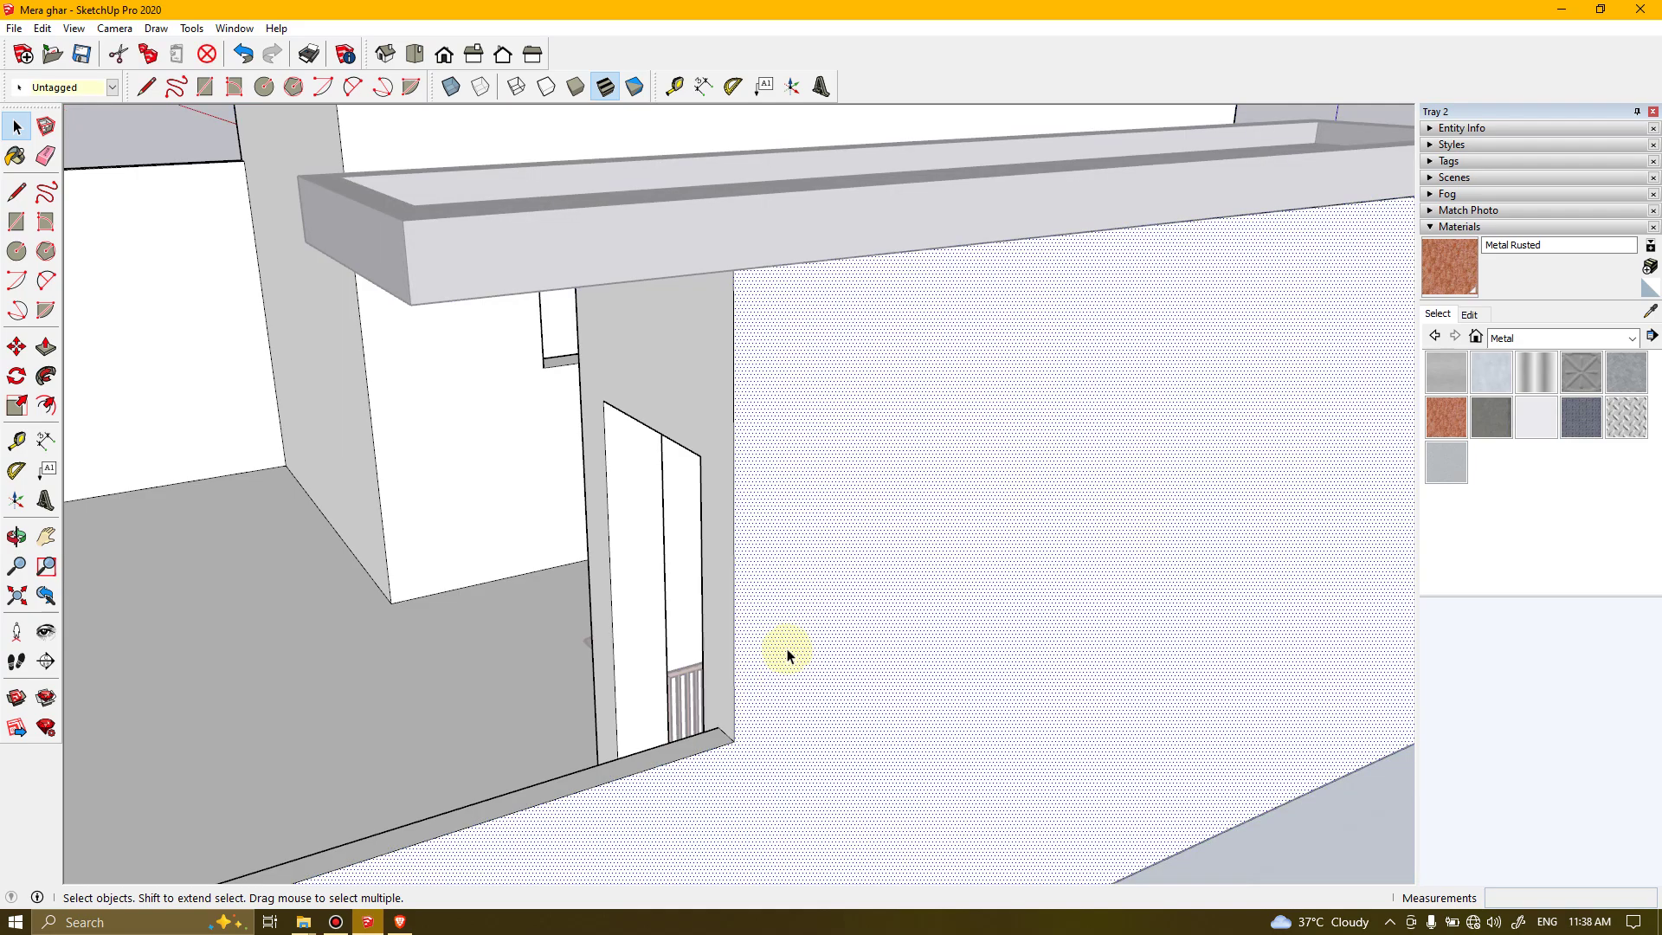
pyautogui.moveTo(766, 641); pyautogui.dragTo(940, 631, button='middle')
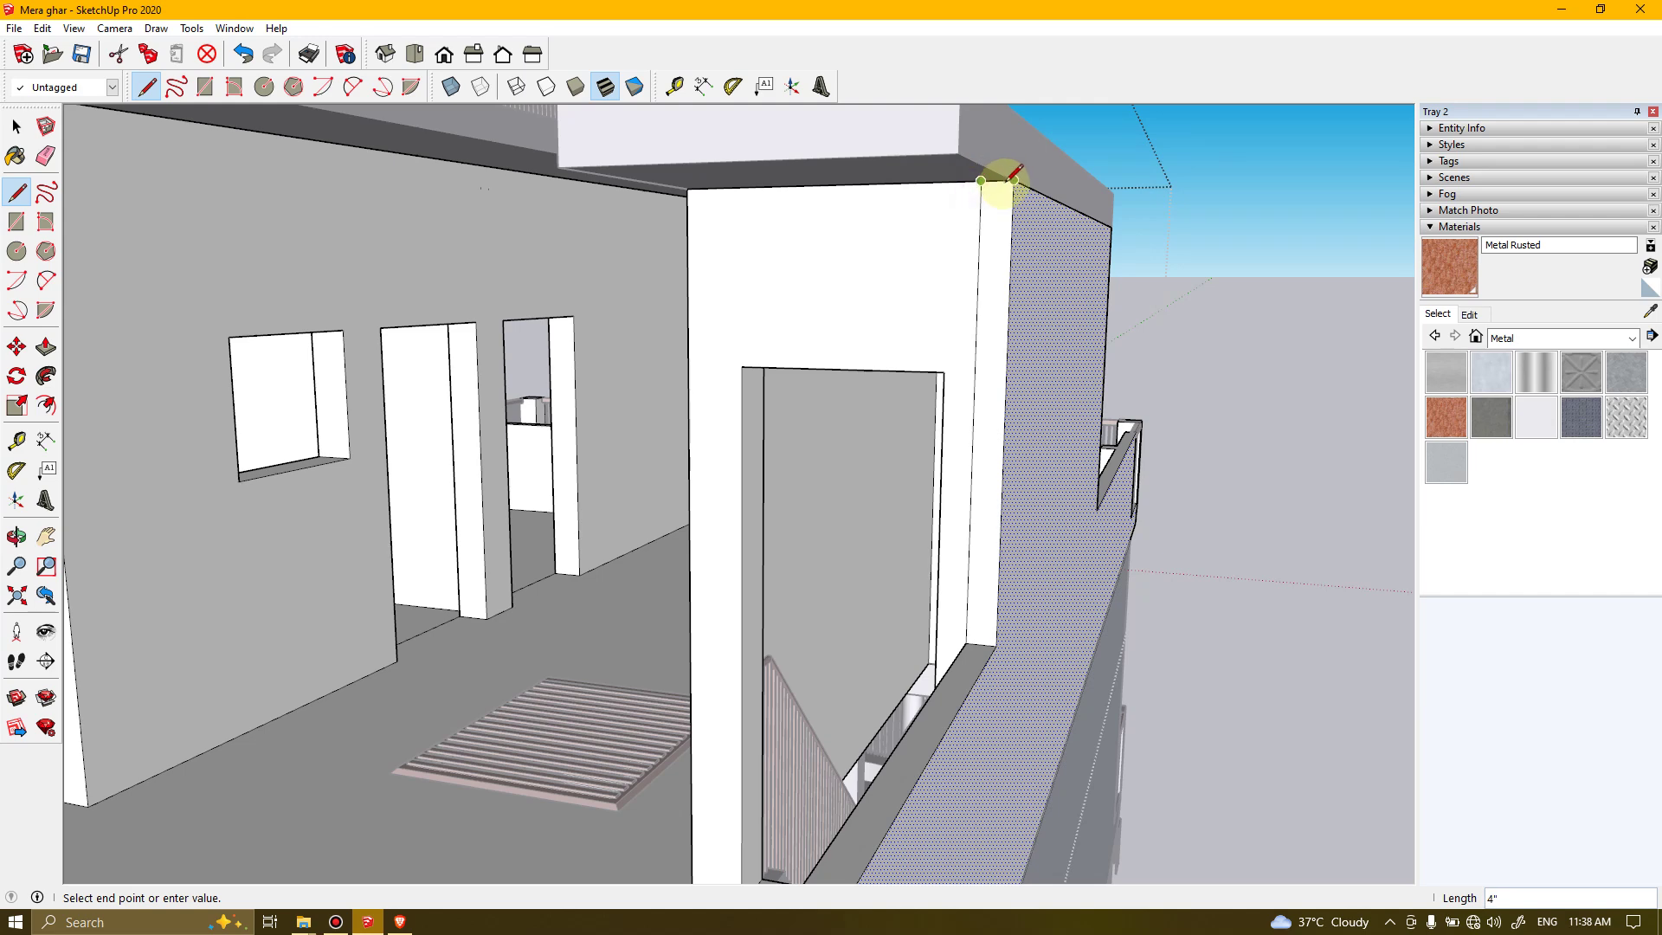
# Extrude the vertical strip outward by 3 feet beneath the slab's overhang
pyautogui.click(994, 259)
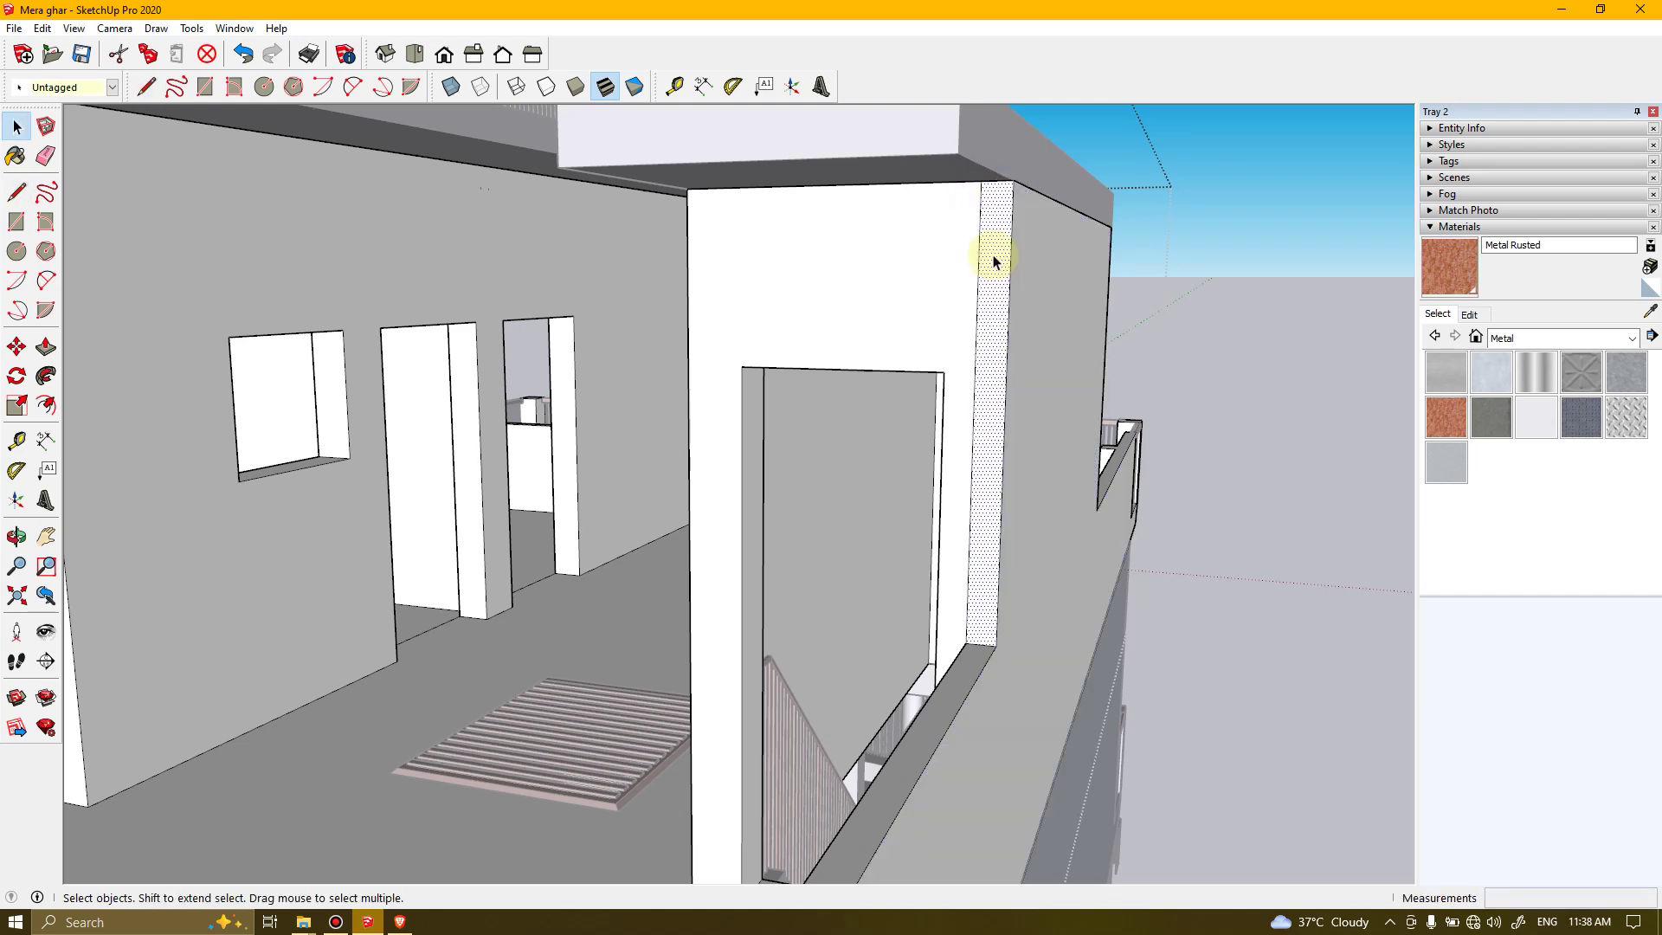
pyautogui.moveTo(994, 259); pyautogui.dragTo(940, 132)
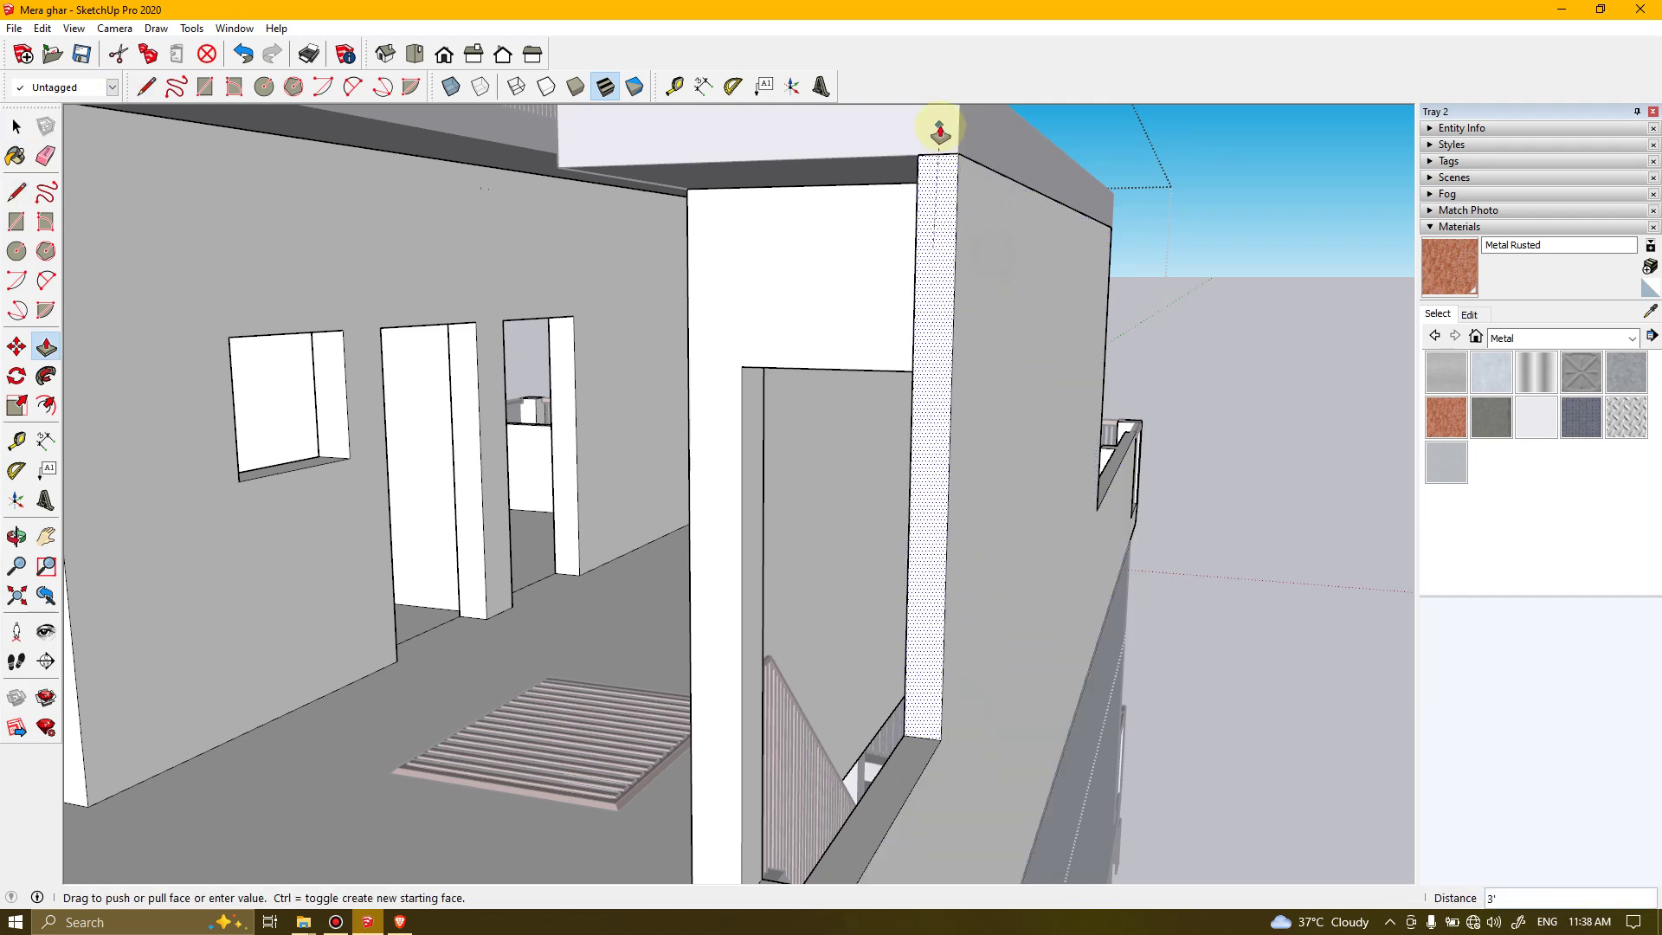
pyautogui.press('space')
# Leave the wall group and open the rimmed roof slab group for editing
pyautogui.moveTo(1050, 242)
pyautogui.mouseDown(button='middle')
pyautogui.moveTo(753, 308)
pyautogui.moveTo(642, 285)
pyautogui.moveTo(1198, 290)
pyautogui.moveTo(1125, 277)
pyautogui.moveTo(1228, 268)
pyautogui.moveTo(1130, 271)
pyautogui.moveTo(1296, 290)
pyautogui.mouseUp(button='middle')
pyautogui.press('e')
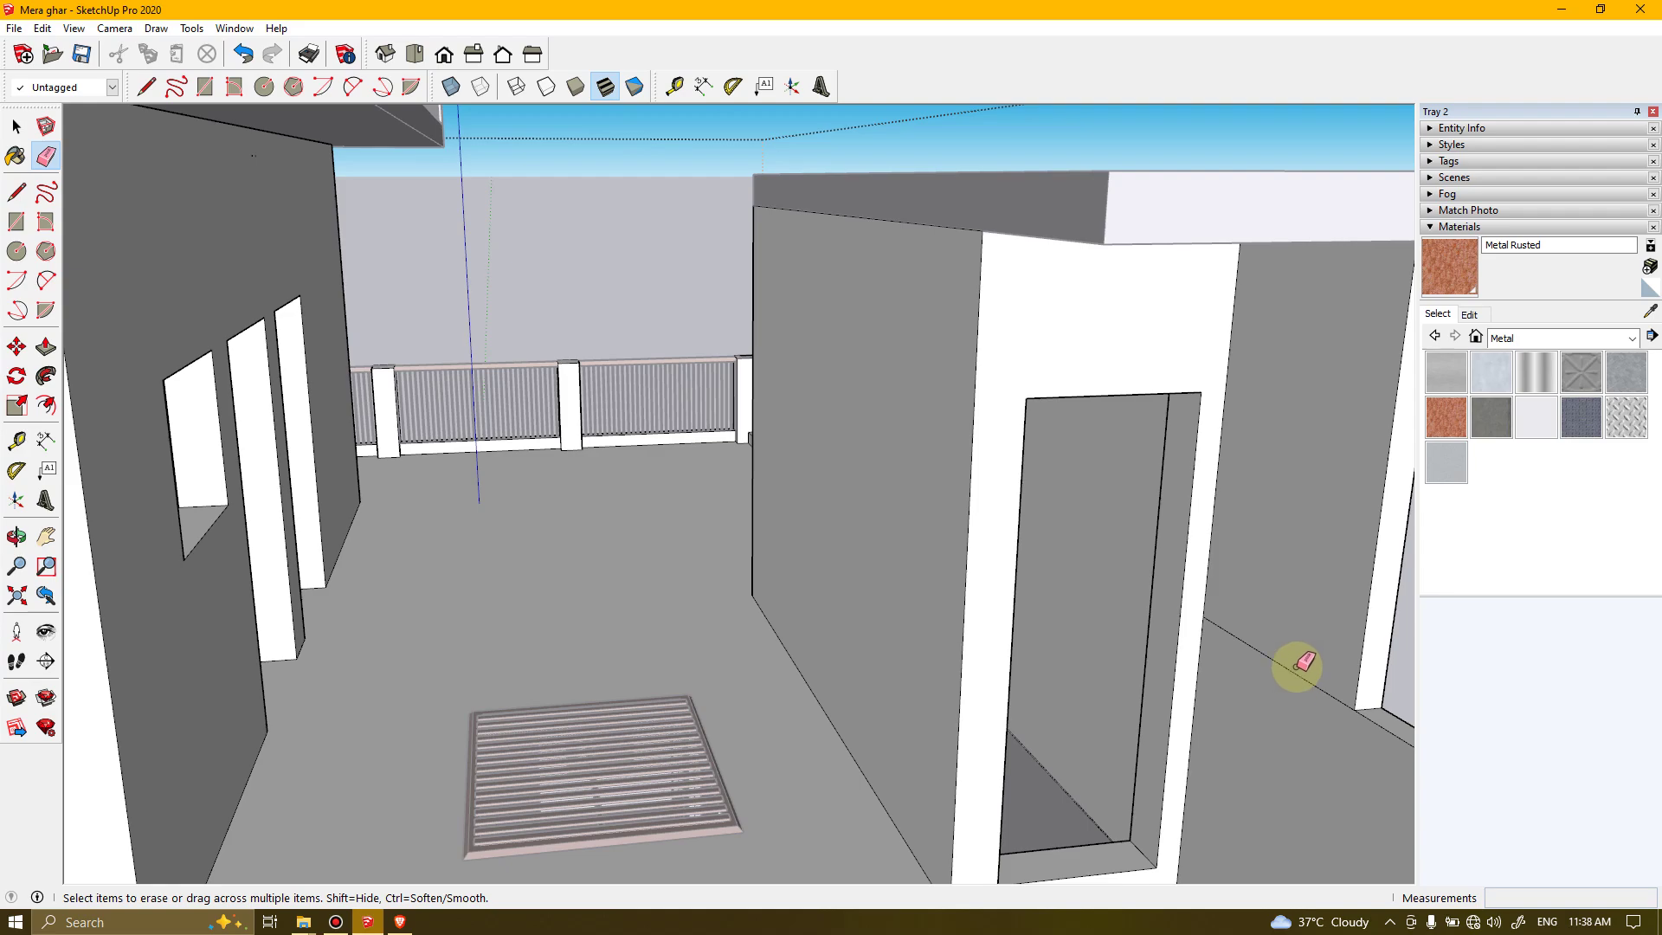
pyautogui.moveTo(1232, 476); pyautogui.dragTo(917, 320, button='middle')
pyautogui.click(857, 192)
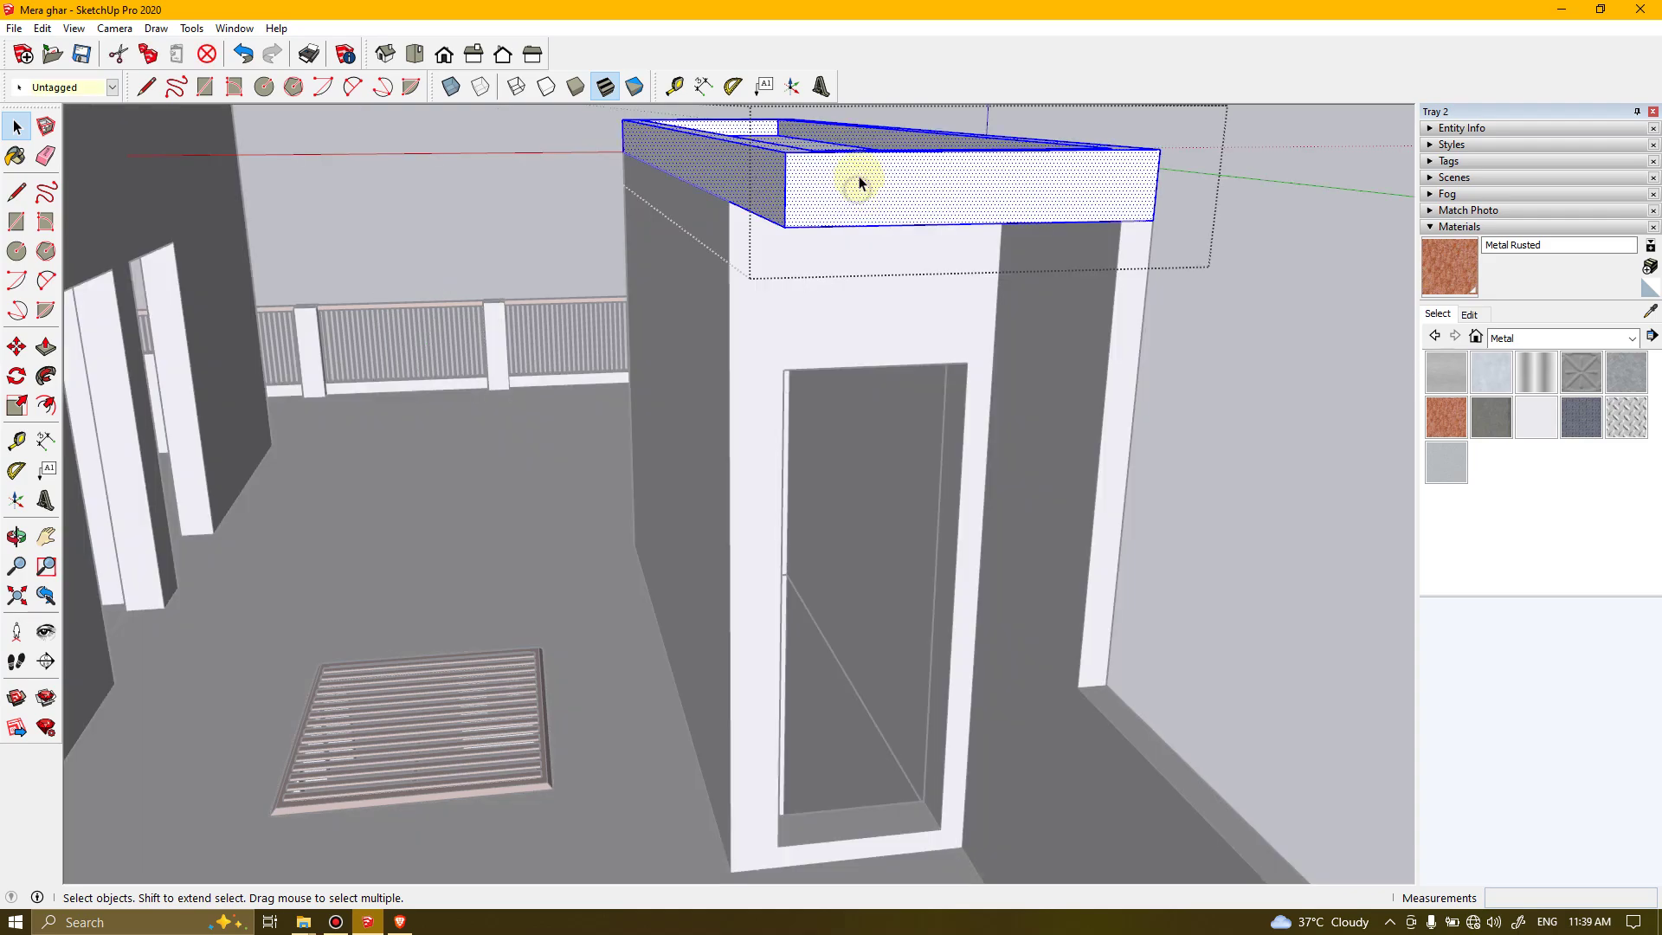
pyautogui.moveTo(861, 180); pyautogui.dragTo(845, 219, button='middle')
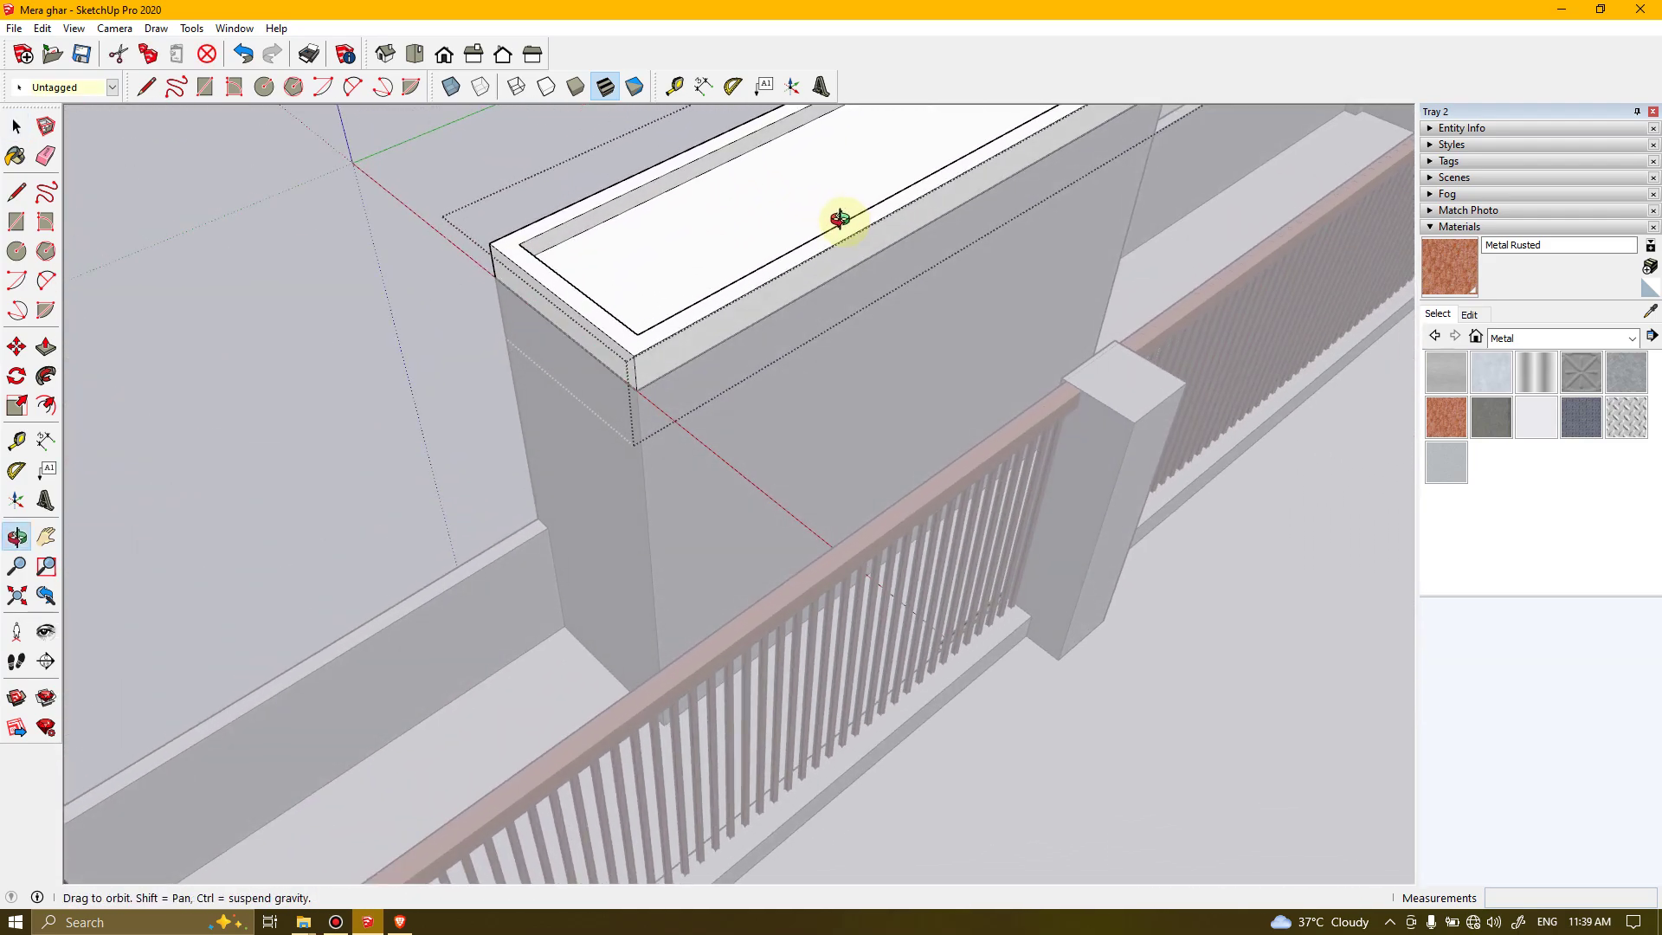
# Place guides 1 inch from the side edge and bottom edge on the rim's inner face at the slab's corner
pyautogui.scroll(3, 597, 265)
pyautogui.moveTo(597, 265); pyautogui.dragTo(401, 326, button='middle')
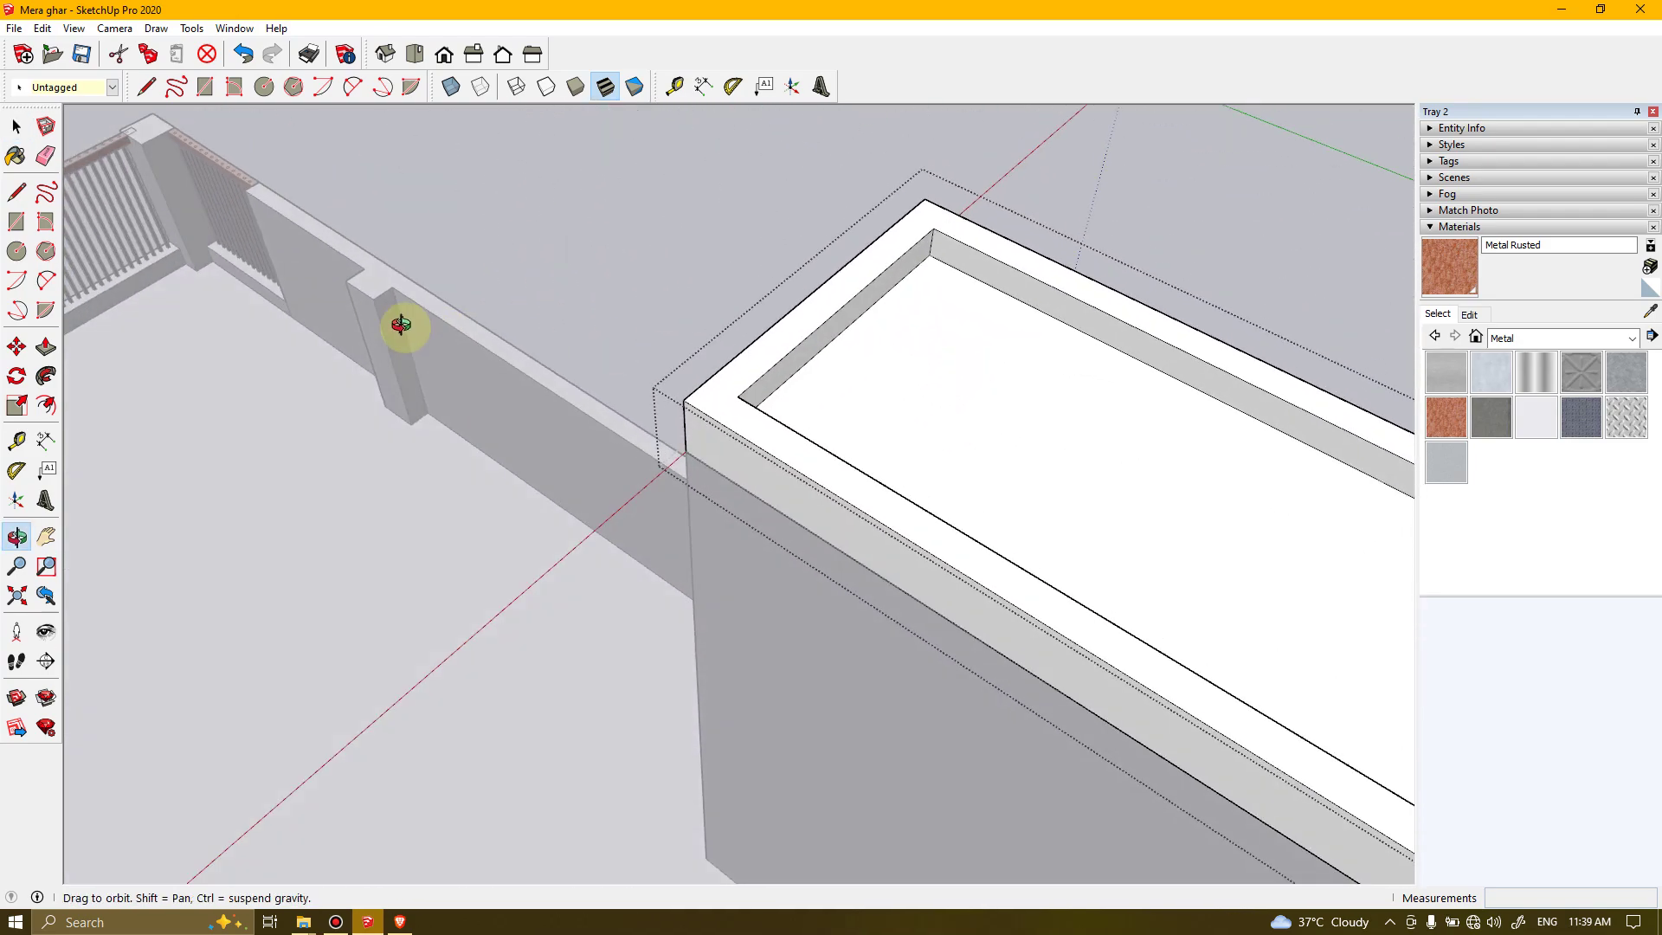
pyautogui.scroll(3, 940, 415)
pyautogui.moveTo(940, 415); pyautogui.dragTo(400, 304, button='middle')
pyautogui.scroll(3, 526, 249)
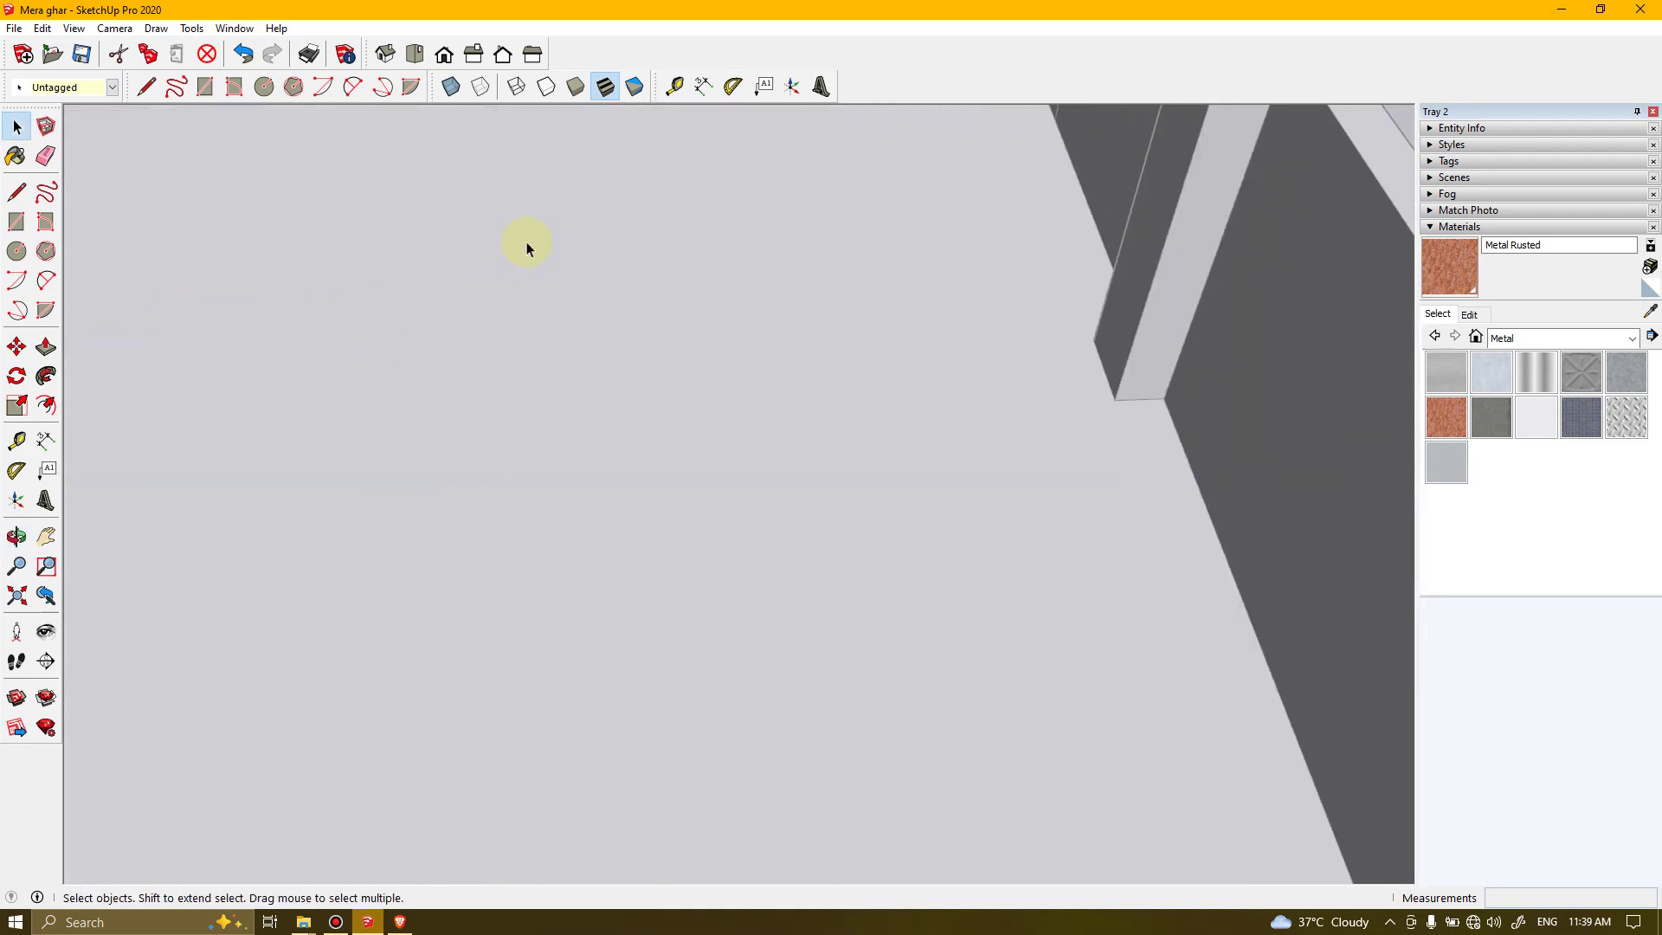
pyautogui.scroll(-3, 716, 259)
pyautogui.moveTo(716, 260); pyautogui.dragTo(875, 163, button='middle')
pyautogui.scroll(3, 635, 293)
pyautogui.scroll(2, 809, 375)
pyautogui.scroll(1, 808, 374)
pyautogui.keyDown('shift'); pyautogui.moveTo(809, 375); pyautogui.dragTo(967, 305, button='middle'); pyautogui.keyUp('shift')
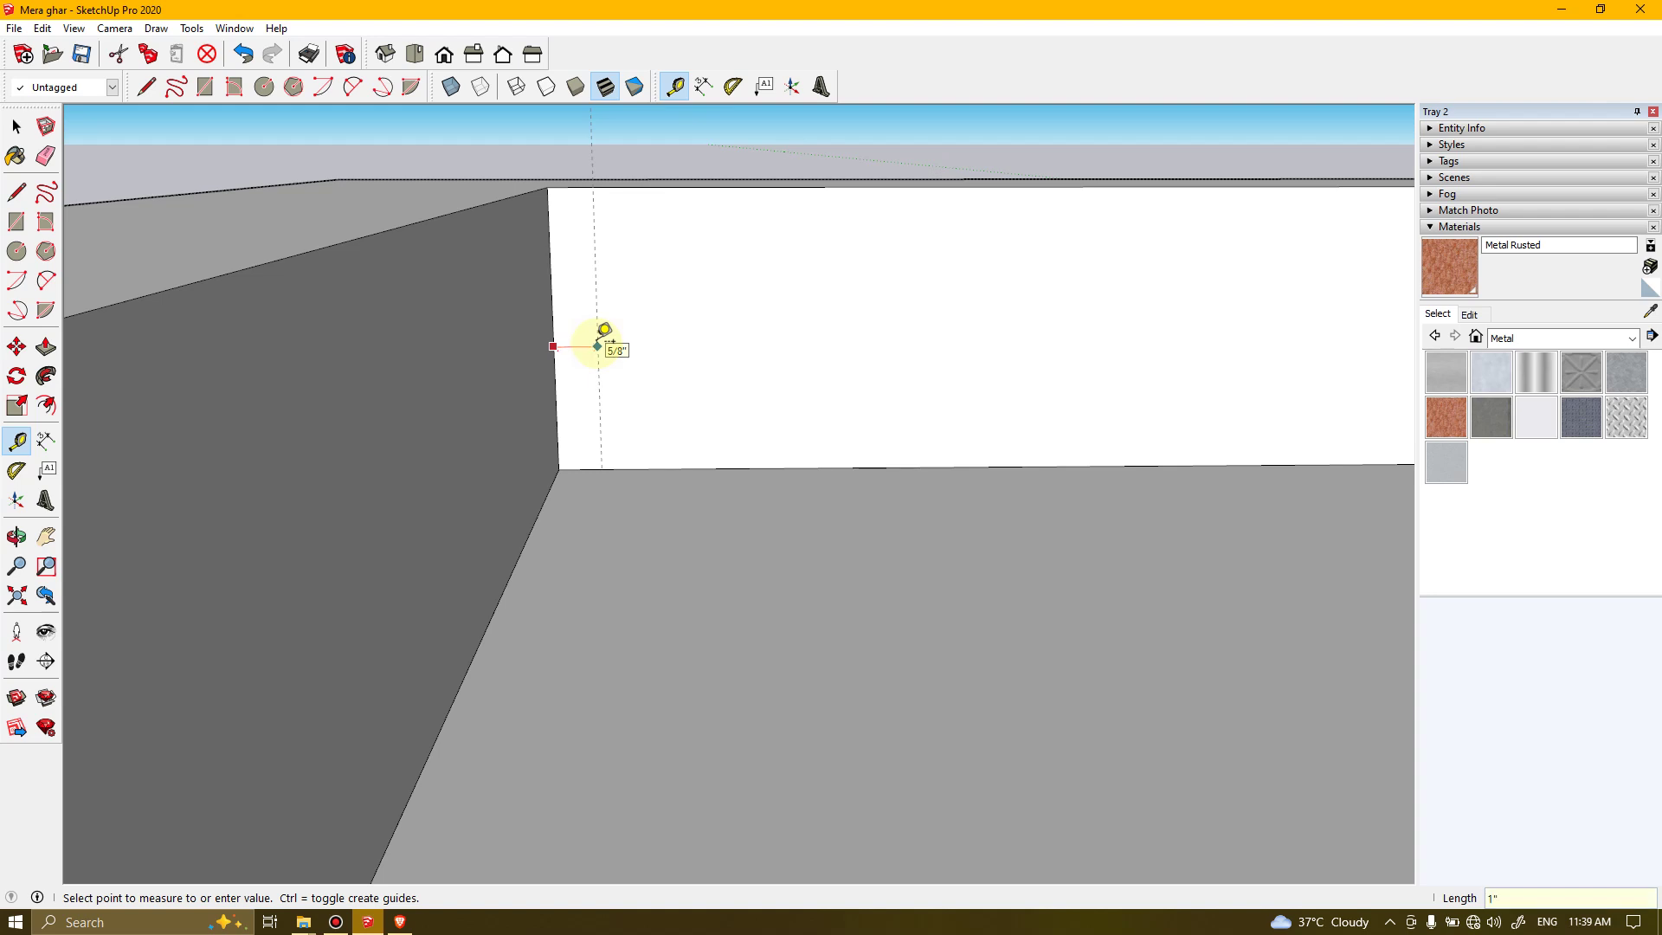
pyautogui.click(623, 374)
pyautogui.click(663, 468)
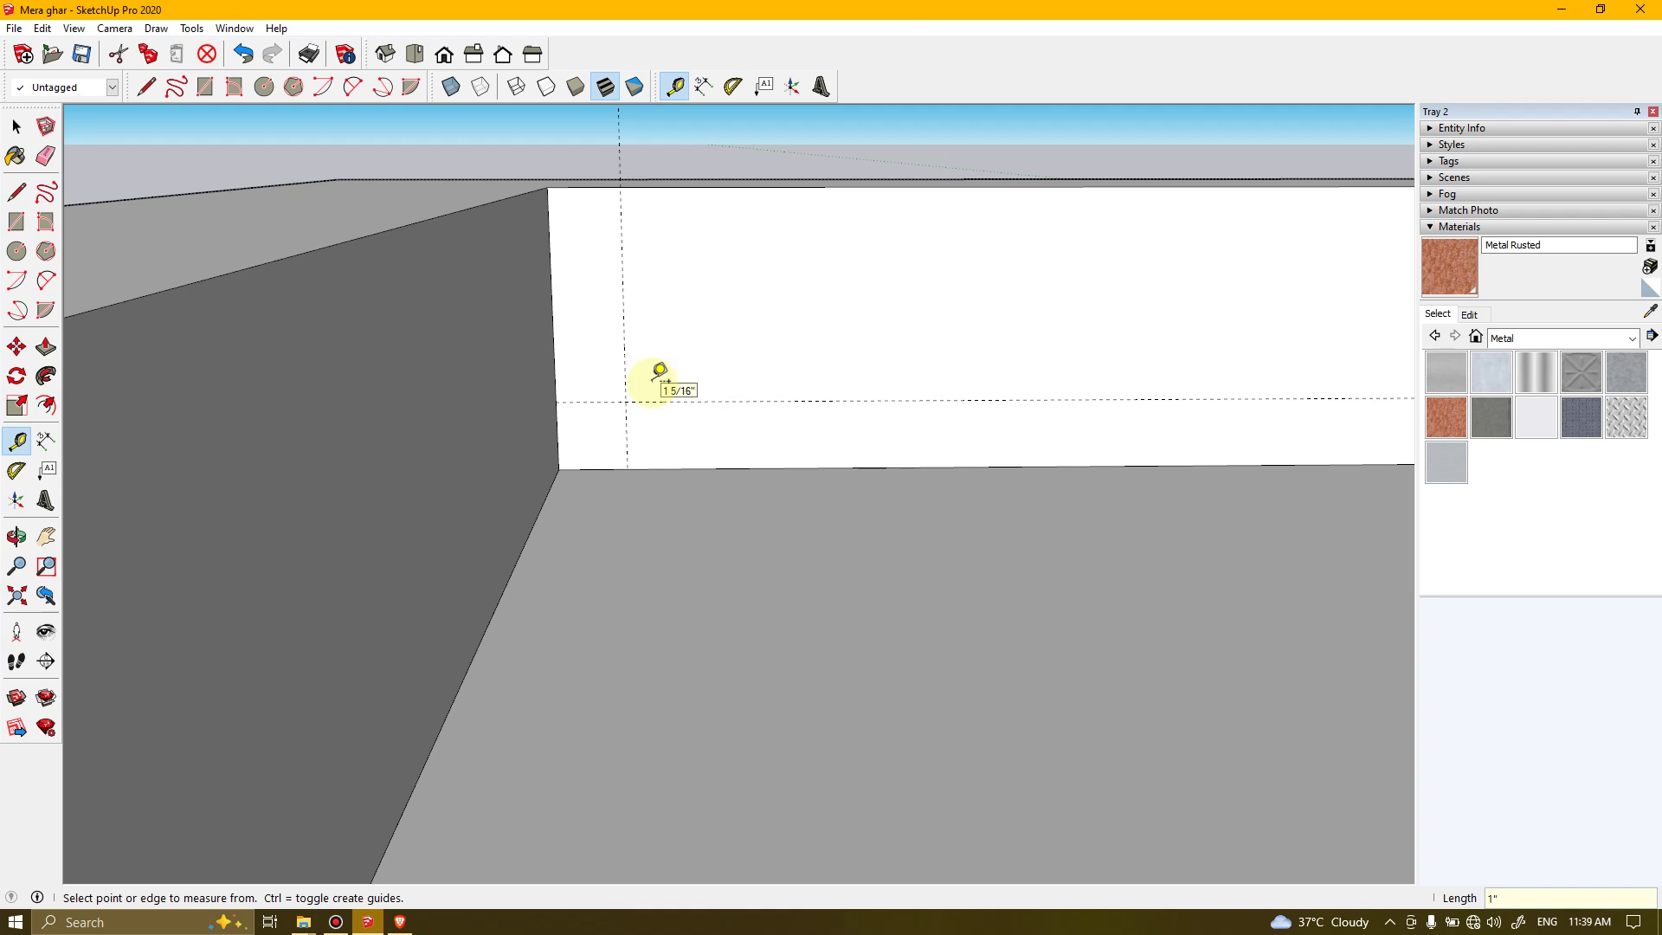
# Draw two concentric circles centred on the guide intersection, the inner one with a radius of about 7/8 inch
pyautogui.press('c')
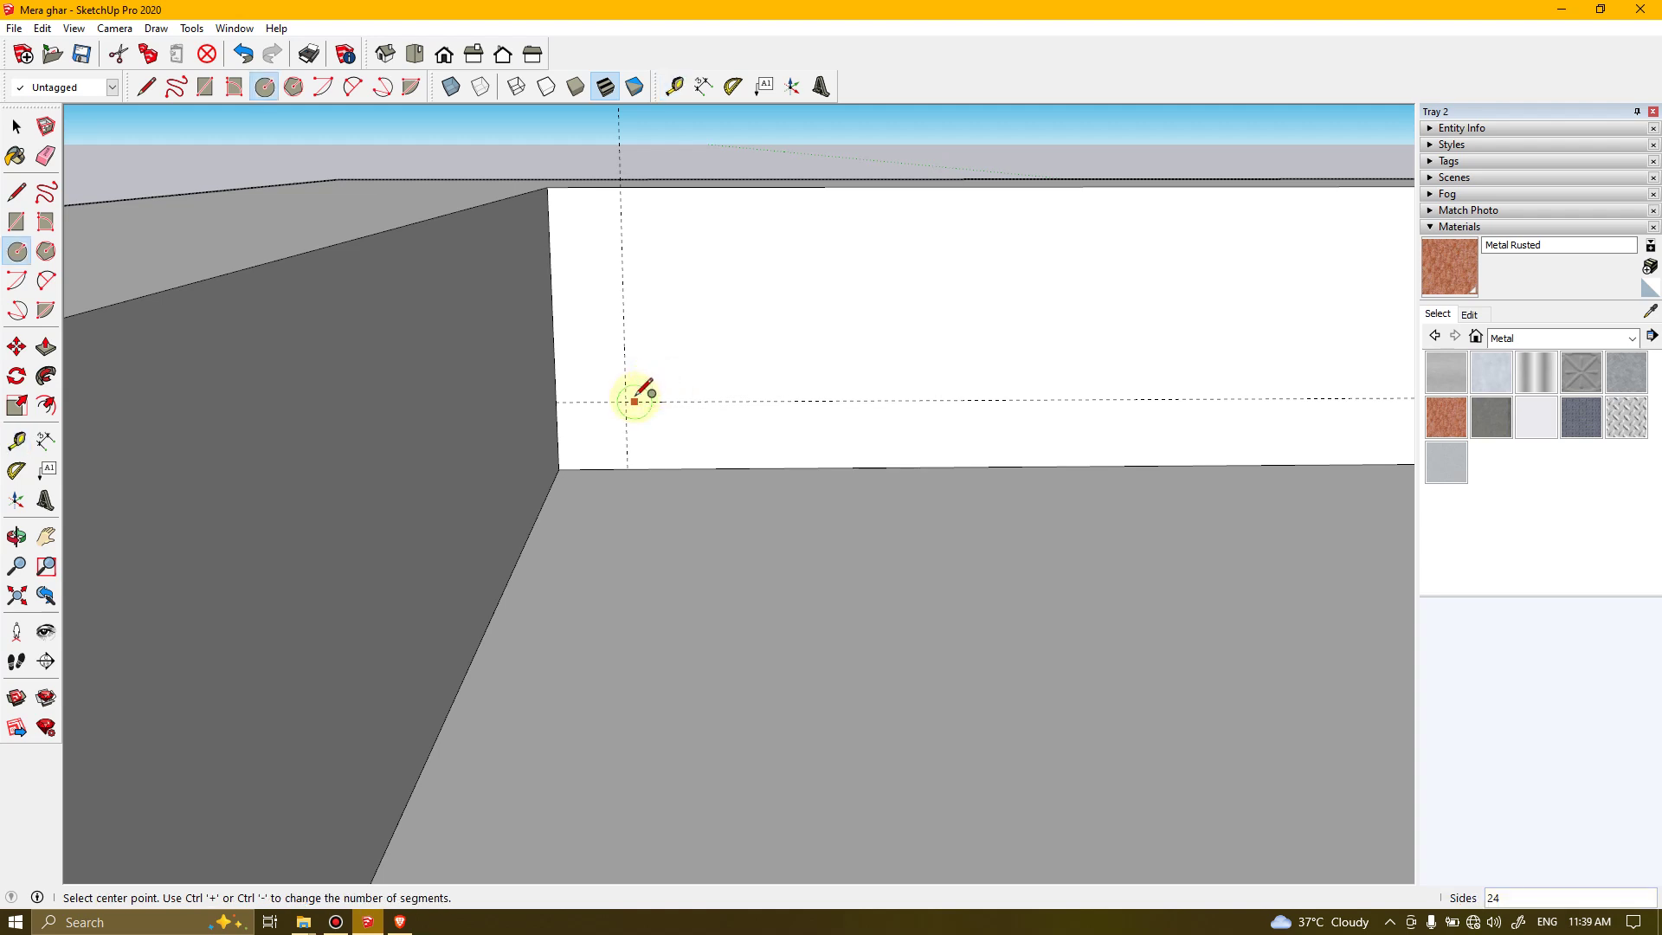
pyautogui.click(626, 400)
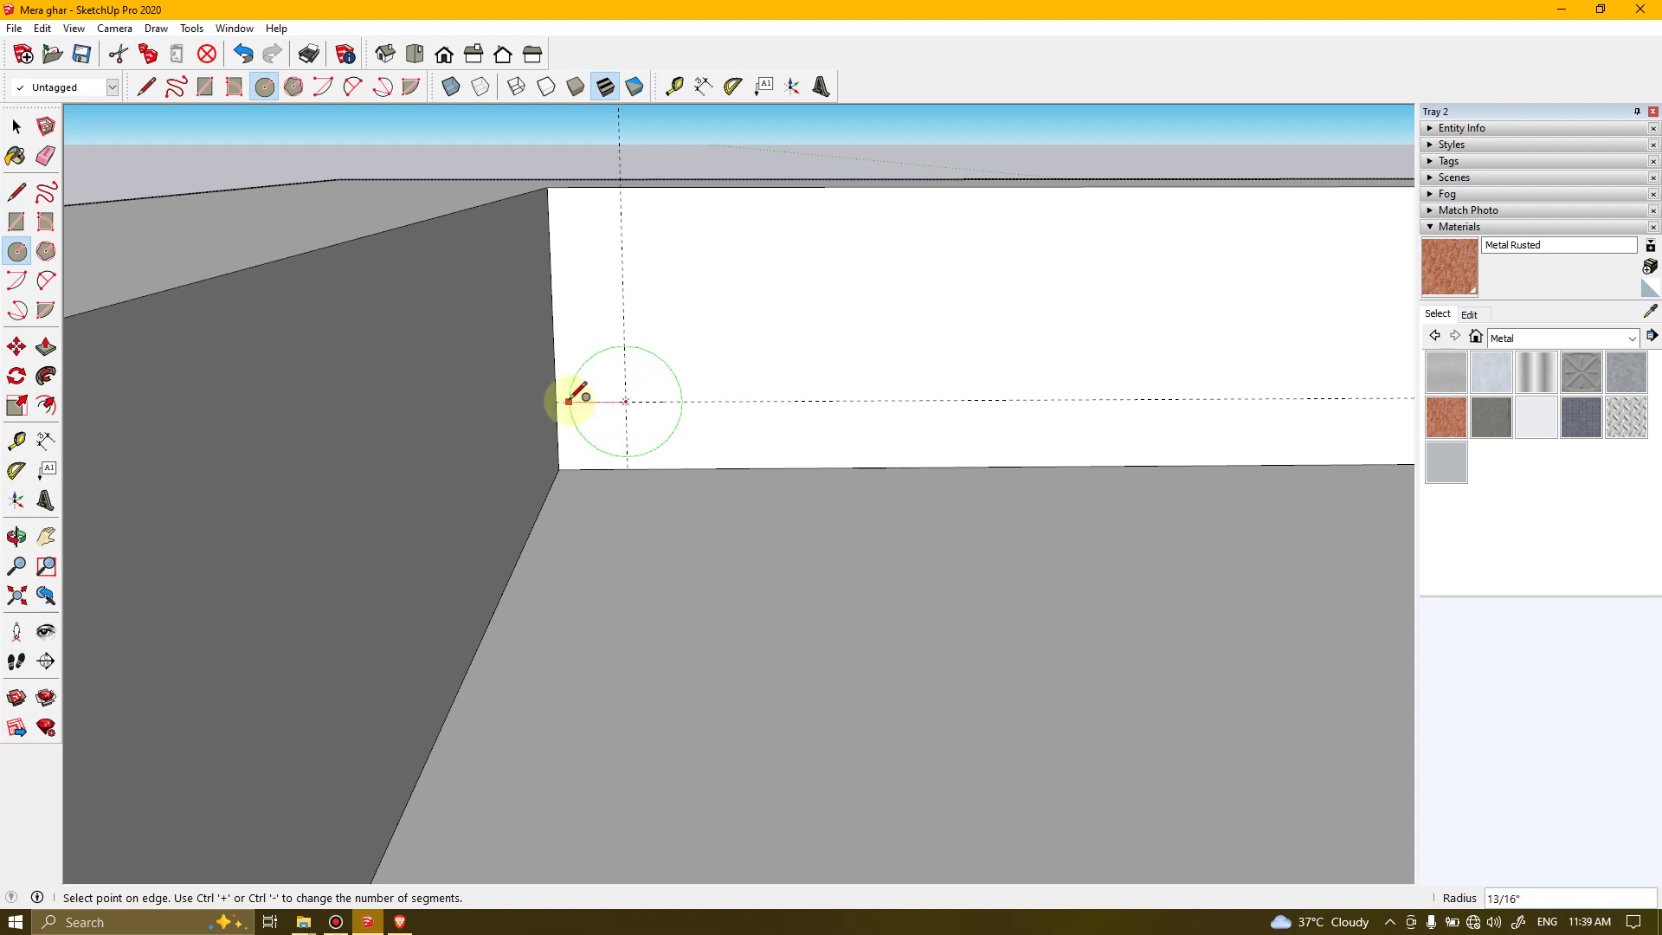
pyautogui.scroll(6, 564, 400)
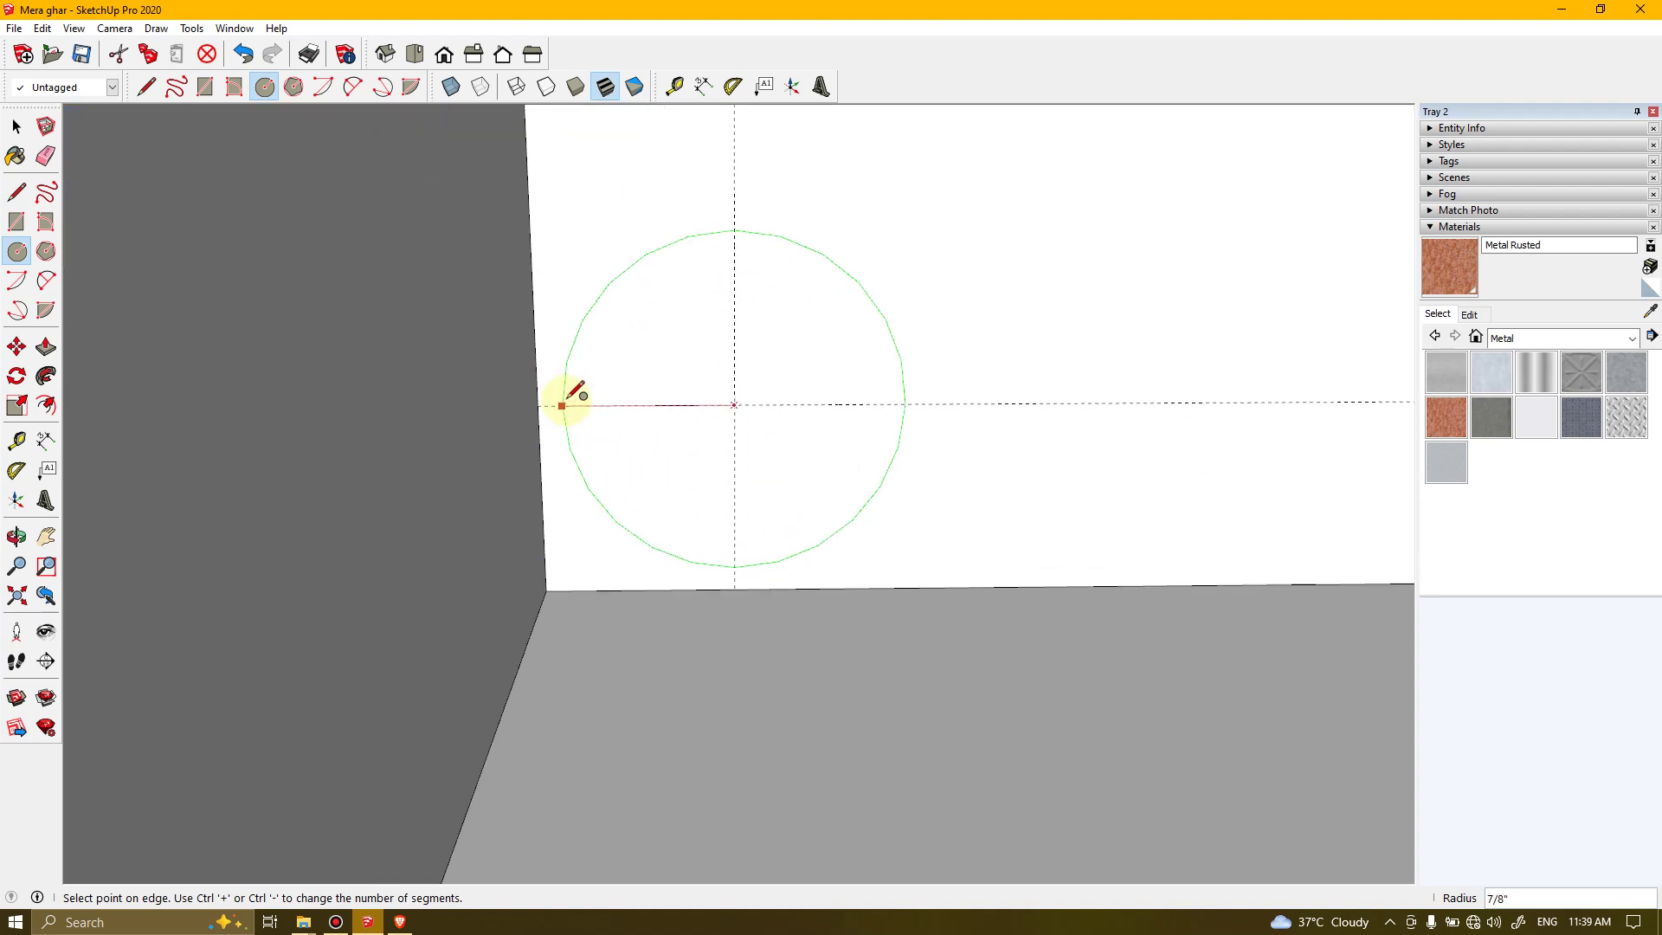
pyautogui.click(547, 405)
pyautogui.click(821, 407)
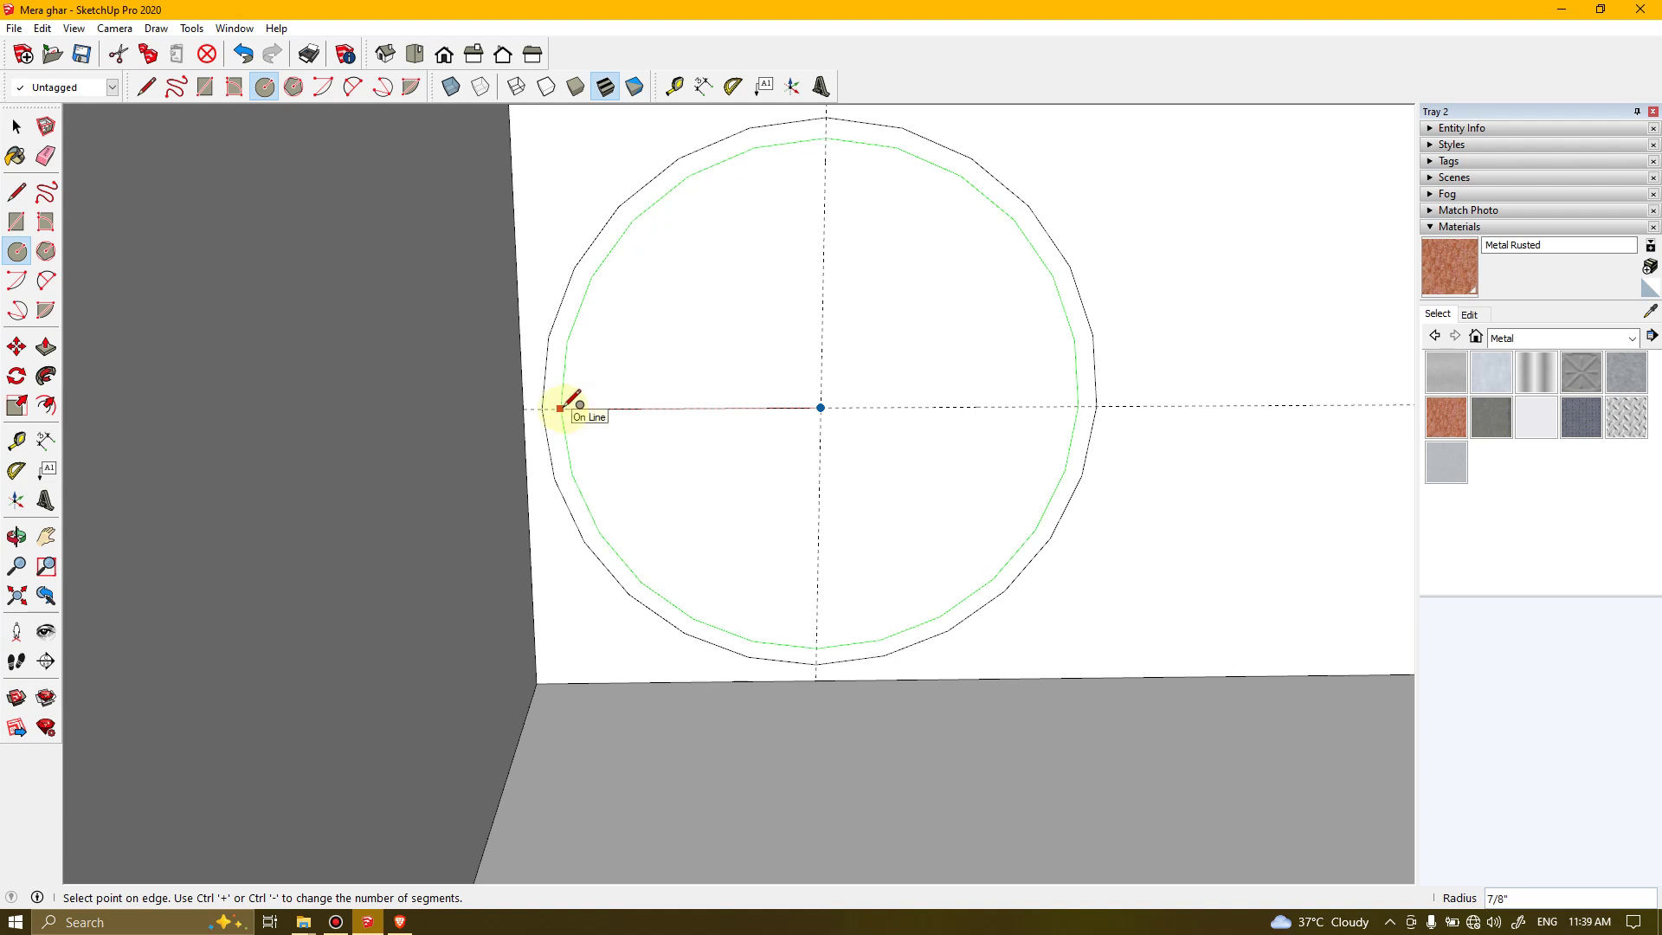
pyautogui.click(565, 406)
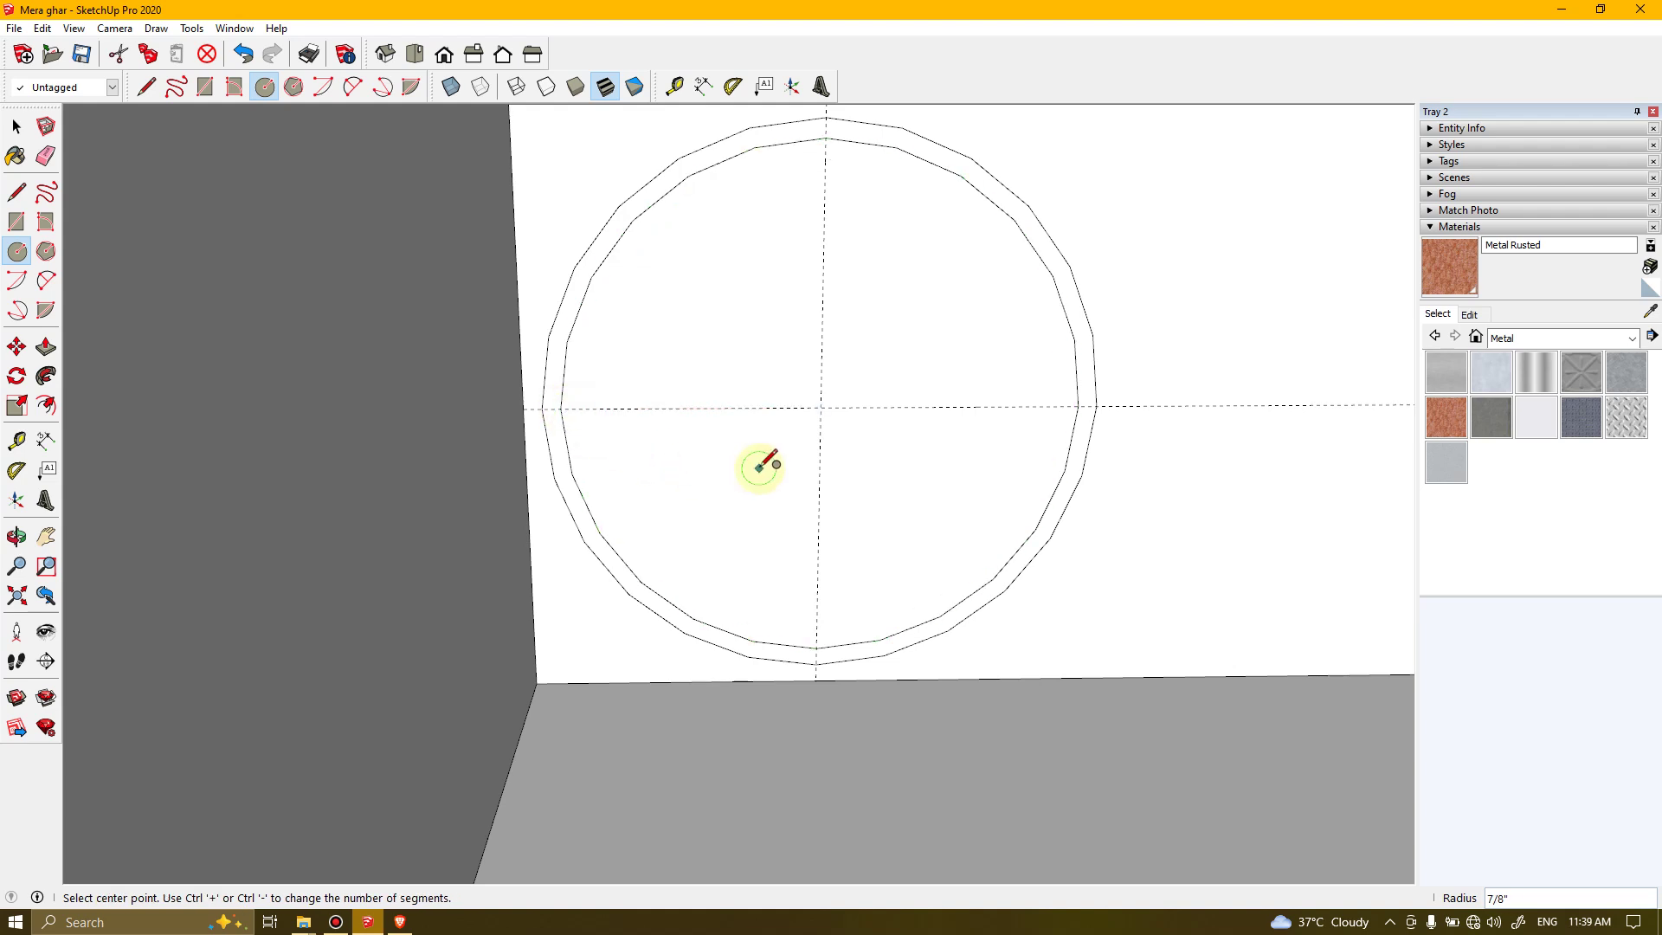
pyautogui.press('space')
pyautogui.press('e')
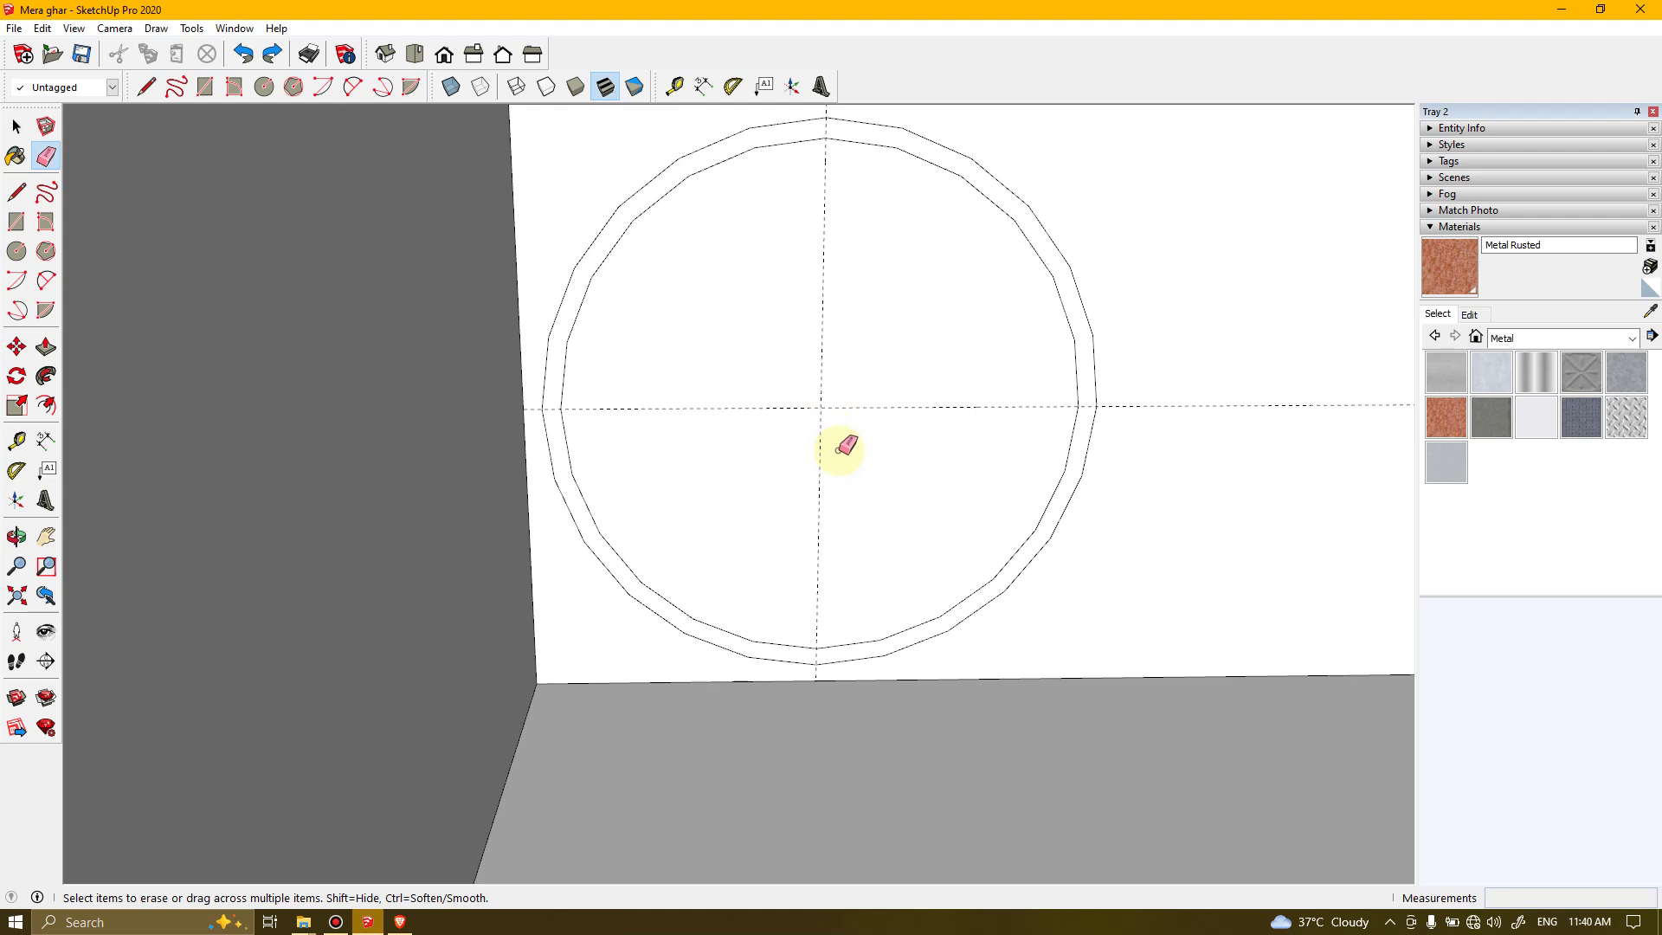
pyautogui.press('space')
pyautogui.hotkey('ctrl', 'z')
pyautogui.hotkey('ctrl', 'y')
# Push the inner circle's face through the rim about 11 11/16 inches so it projects outside the slab
pyautogui.click(779, 333)
pyautogui.press('o')
pyautogui.moveTo(791, 407); pyautogui.dragTo(817, 572)
pyautogui.scroll(-3, 801, 554)
pyautogui.press('space')
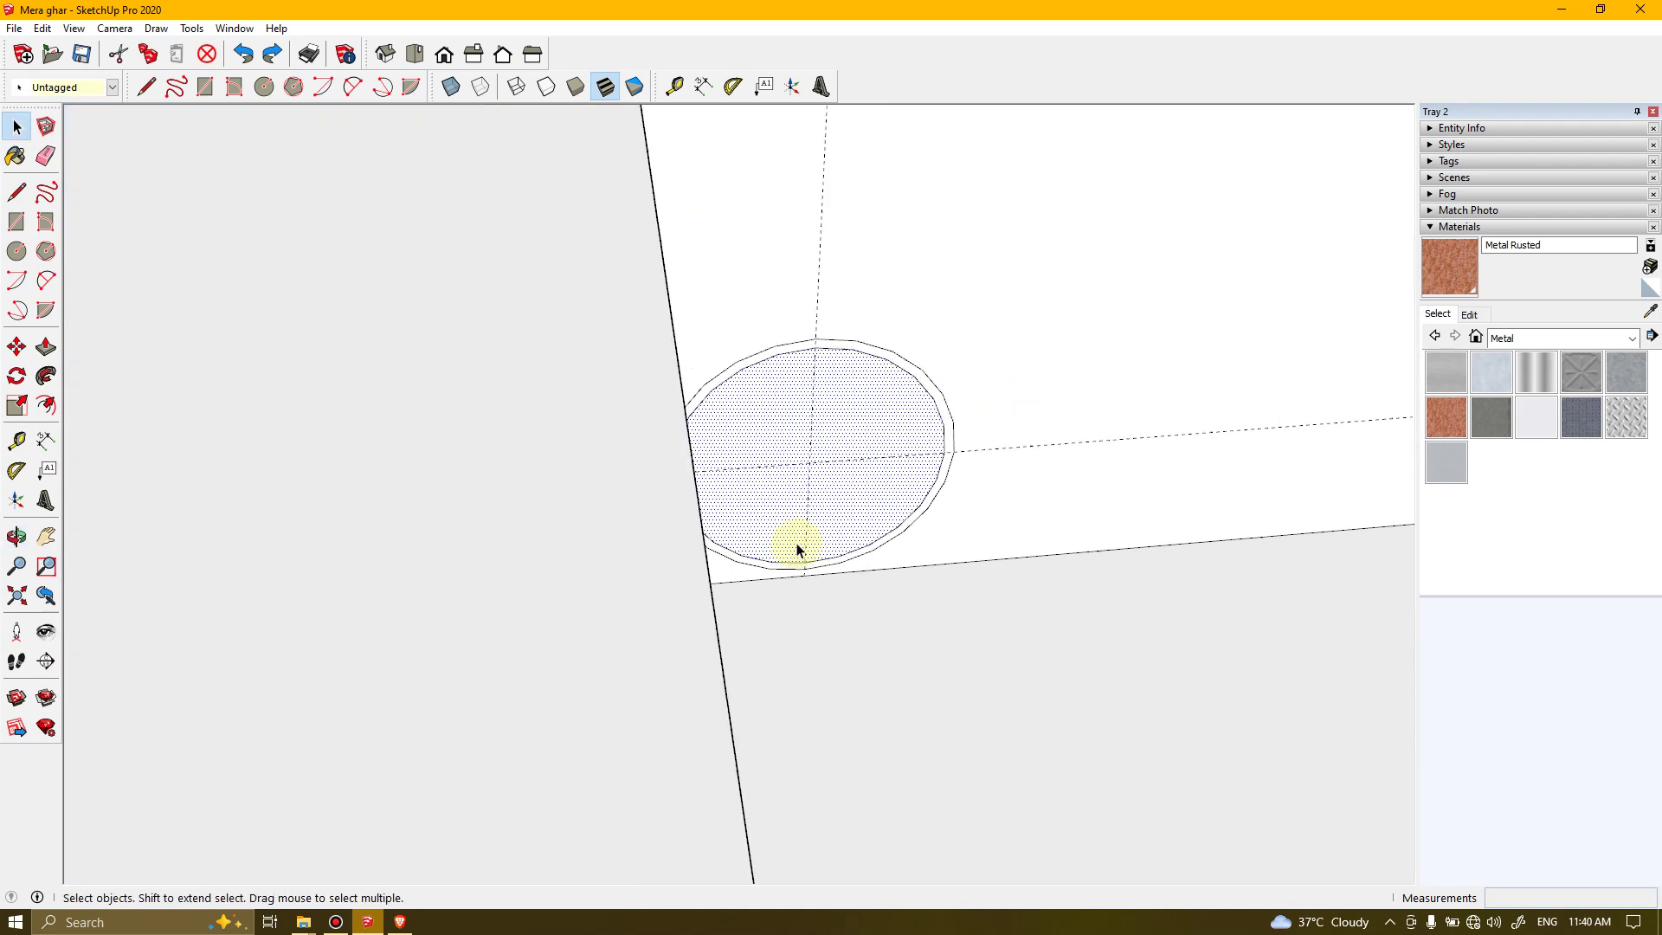
pyautogui.moveTo(806, 418); pyautogui.dragTo(616, 506, button='middle')
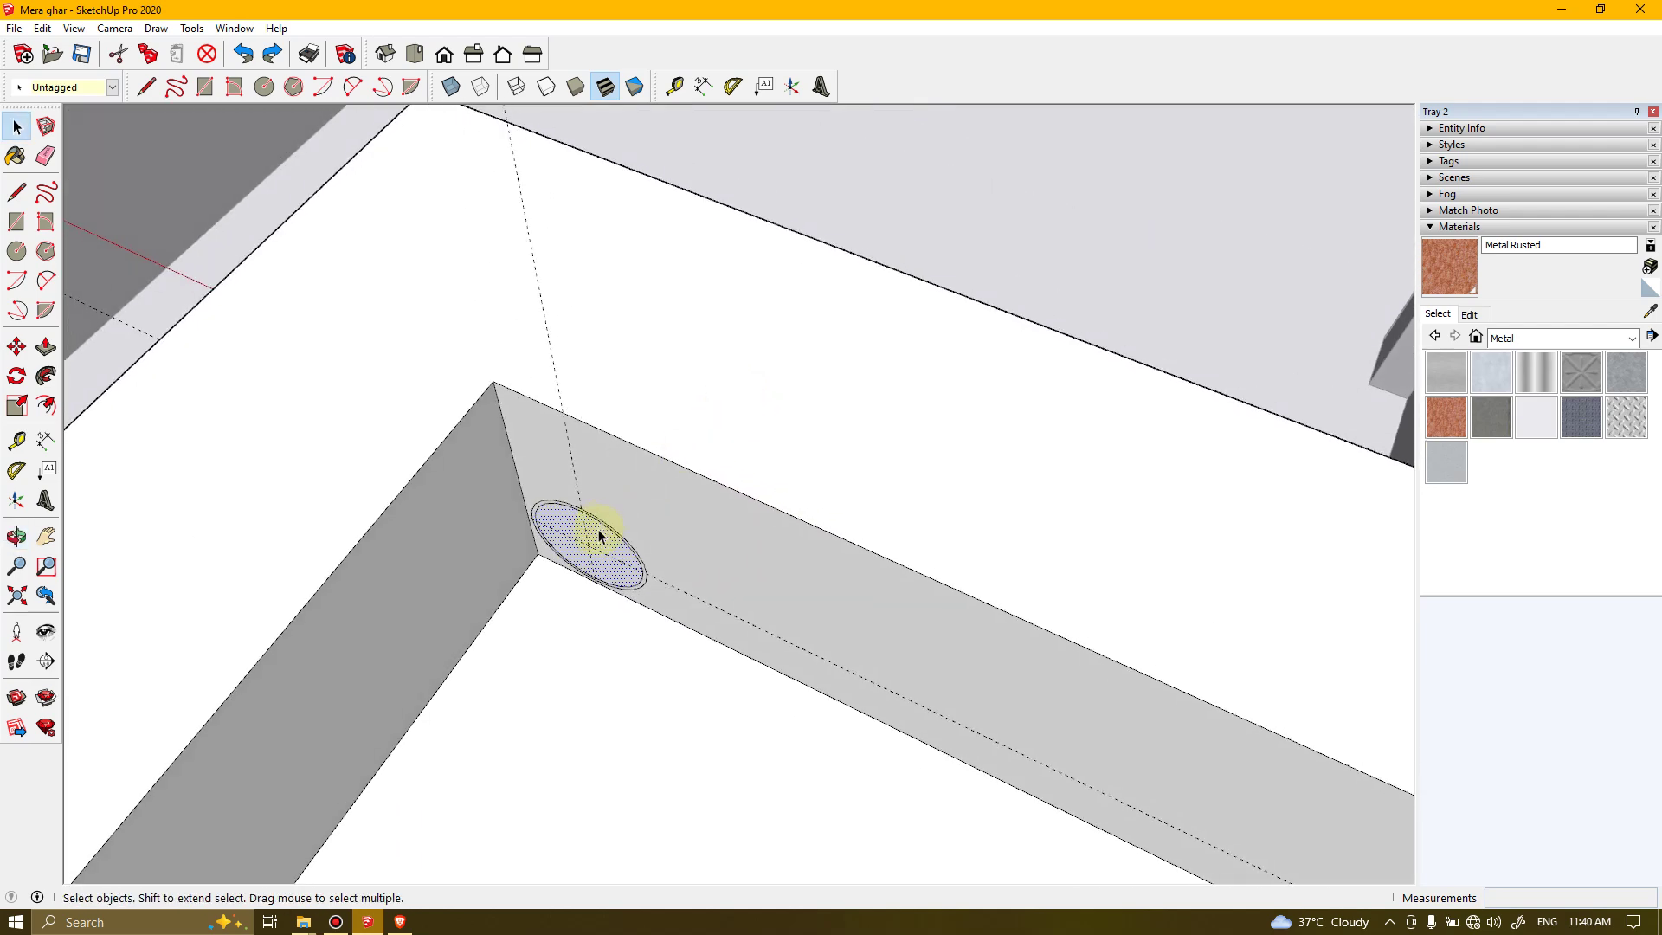
pyautogui.press('p')
pyautogui.moveTo(598, 532); pyautogui.dragTo(791, 334)
pyautogui.scroll(-2, 794, 336)
pyautogui.scroll(-2, 795, 336)
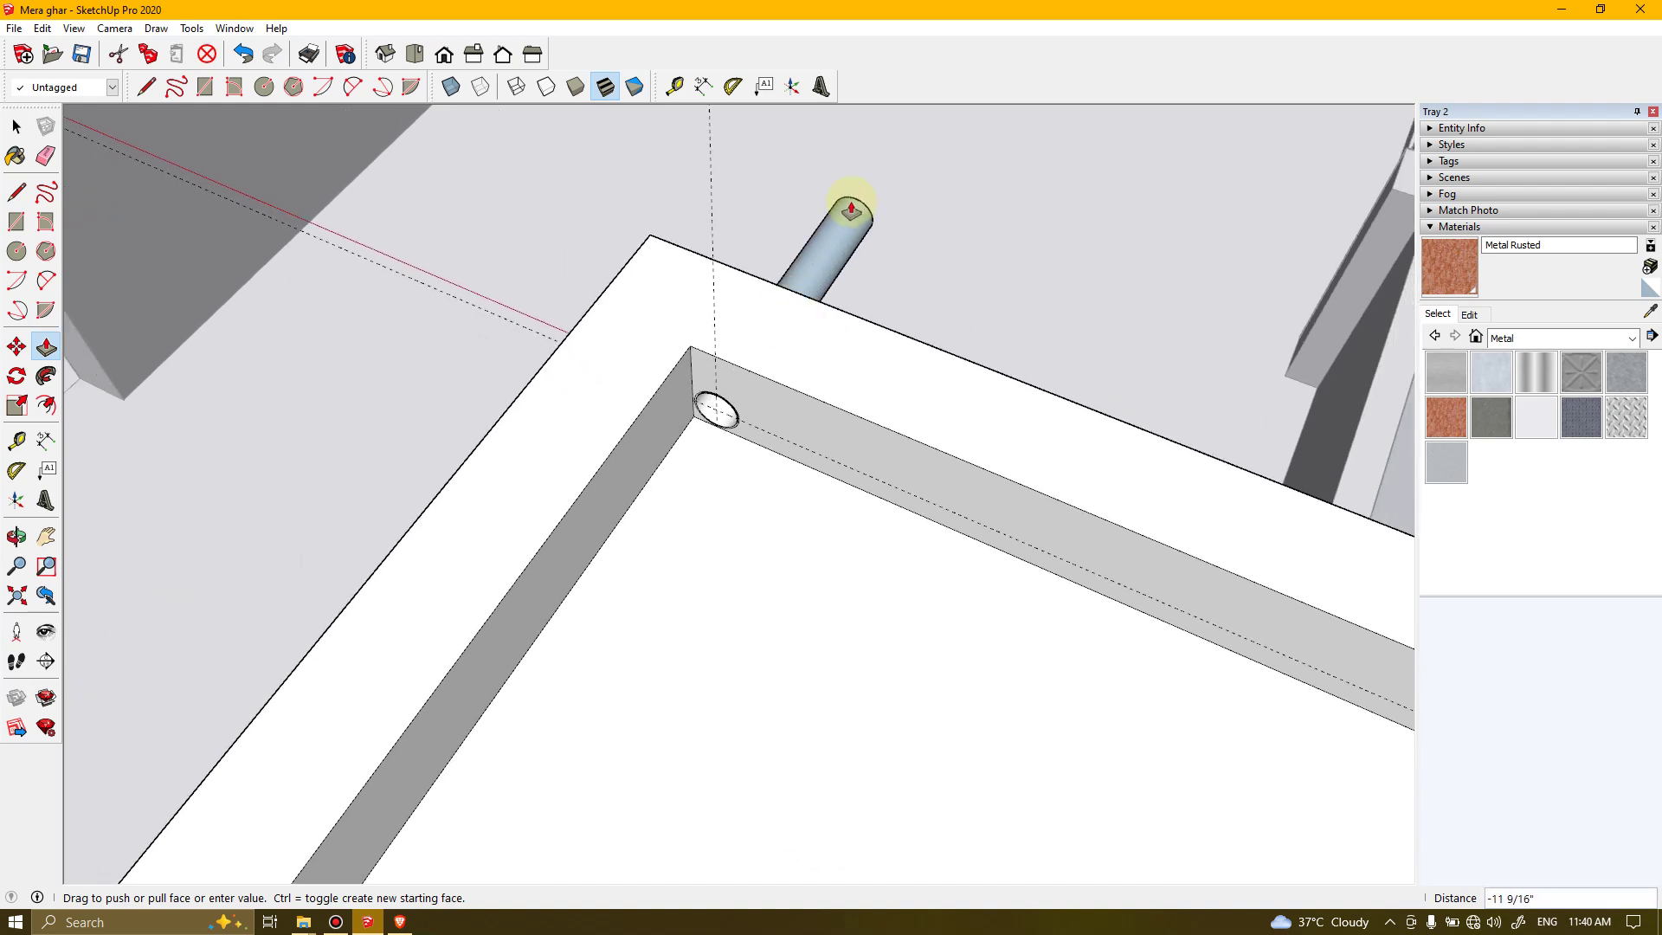
pyautogui.moveTo(842, 222); pyautogui.dragTo(667, 314, button='middle')
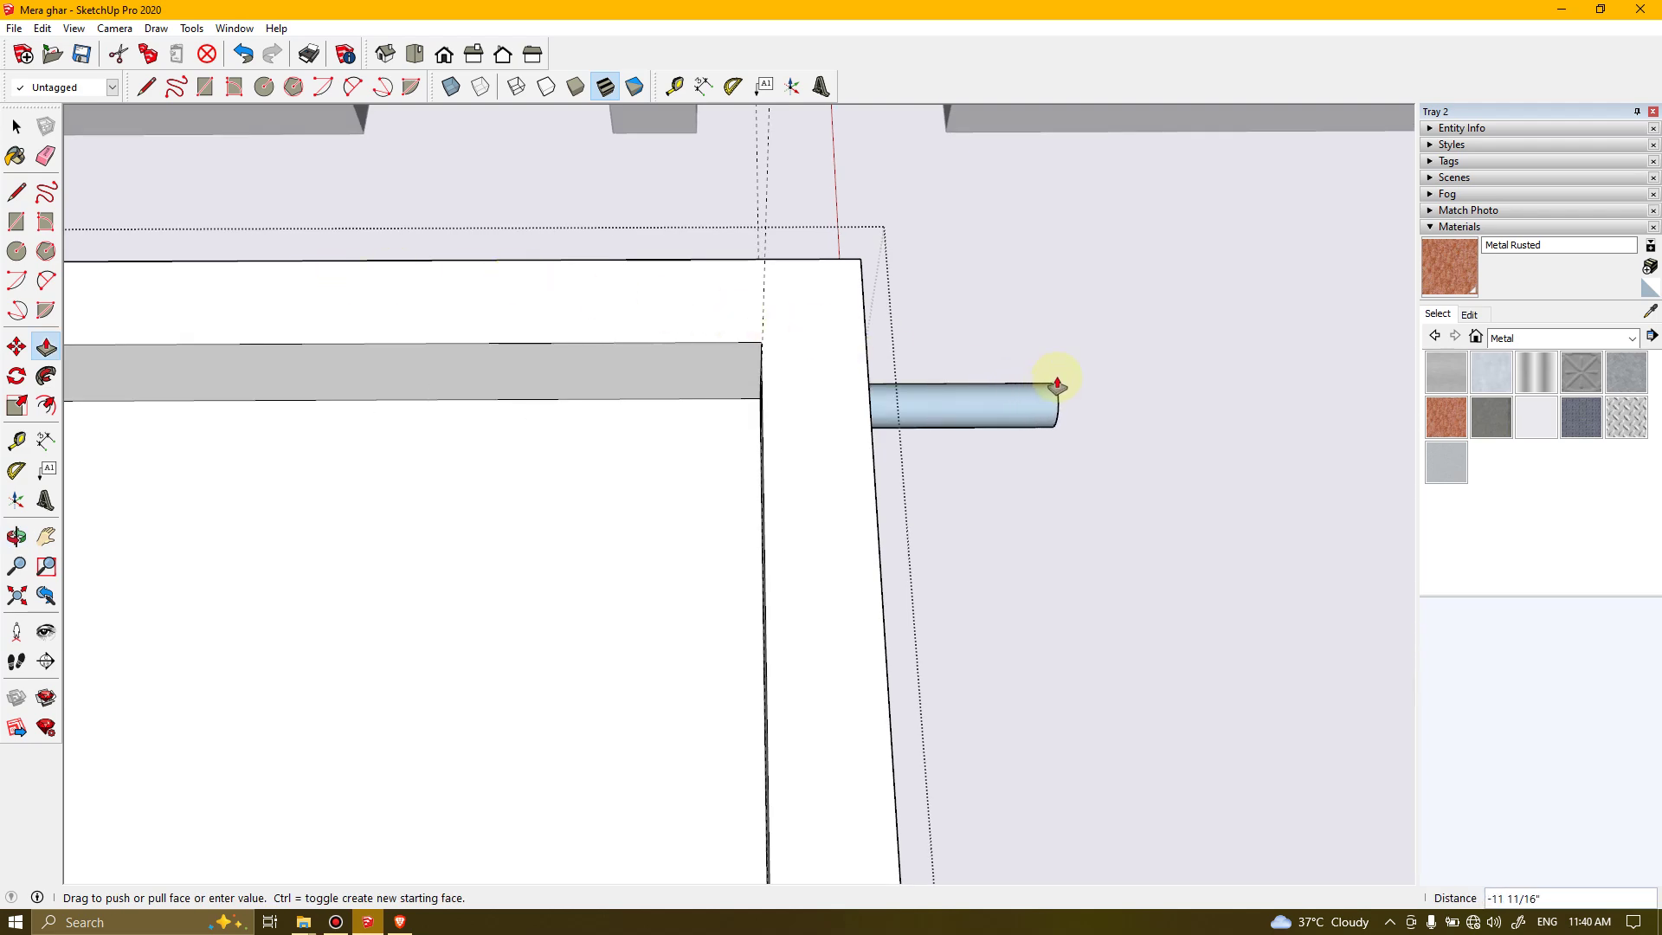
pyautogui.click(1055, 384)
# Try to push the thin ring around the hole through the rim along the projecting pipe
pyautogui.moveTo(730, 512); pyautogui.dragTo(1154, 233, button='middle')
pyautogui.scroll(5, 698, 349)
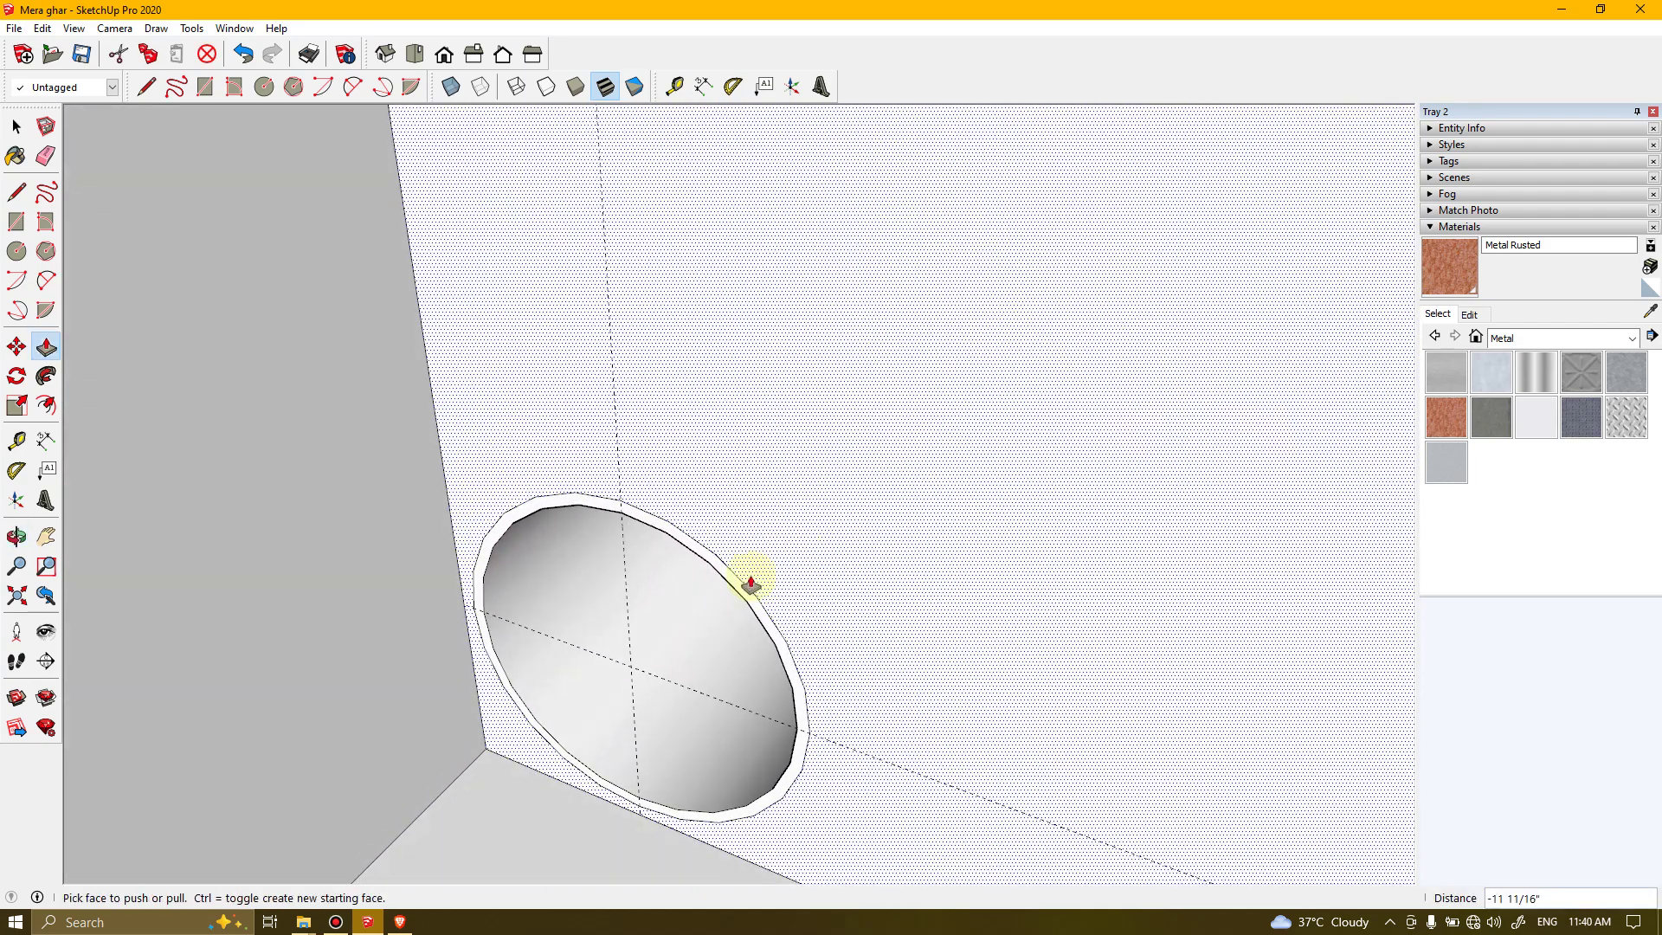
pyautogui.scroll(3, 715, 567)
pyautogui.click(715, 567)
pyautogui.scroll(-8, 761, 537)
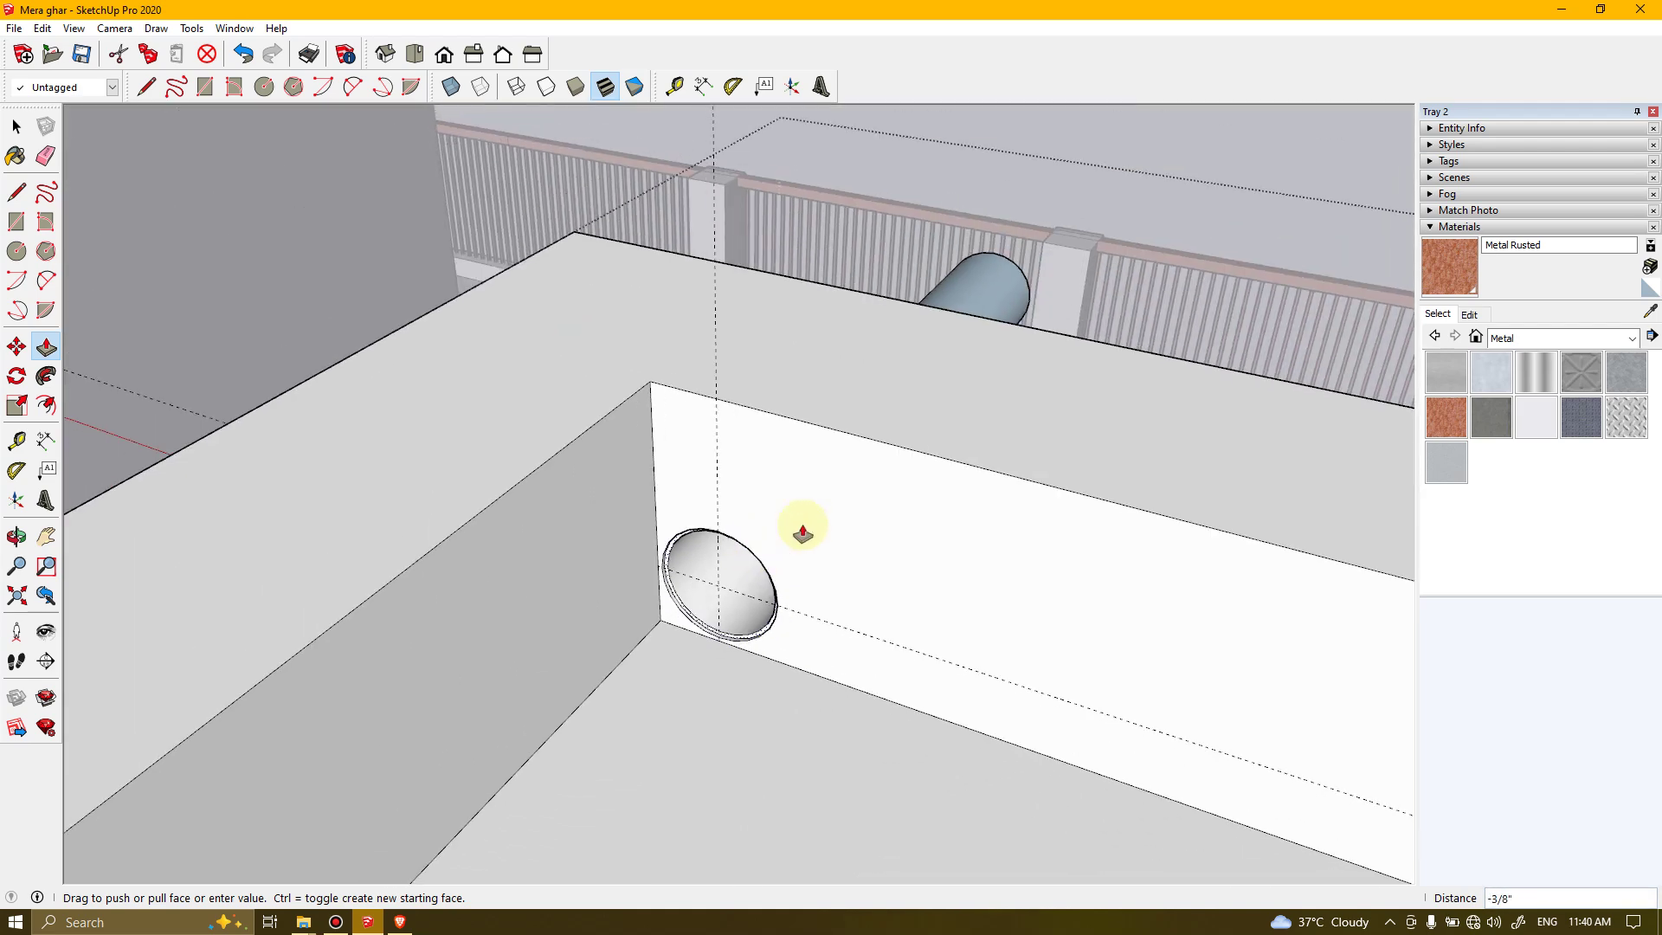
pyautogui.moveTo(1039, 431); pyautogui.dragTo(449, 475, button='middle')
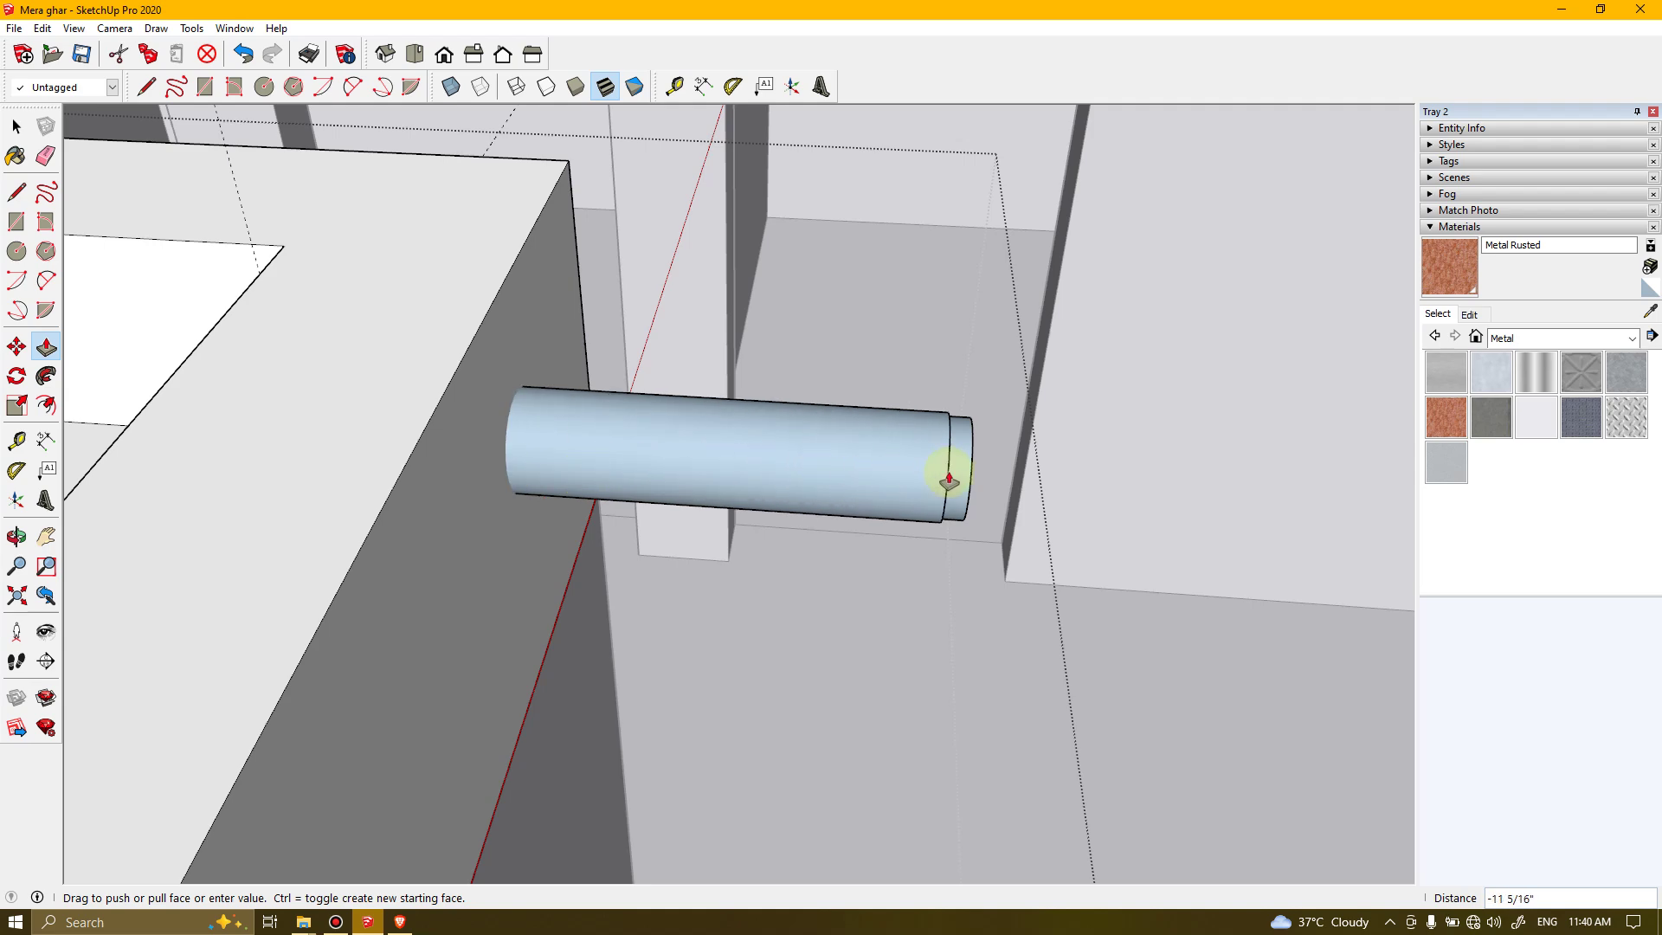
pyautogui.click(723, 475)
pyautogui.hotkey('ctrl', 'z')
# Extrude the thin ring about 11 11/16 inches through the rim as a new starting face, forming the pipe's wall
pyautogui.moveTo(679, 474); pyautogui.dragTo(866, 426, button='middle')
pyautogui.scroll(5, 732, 449)
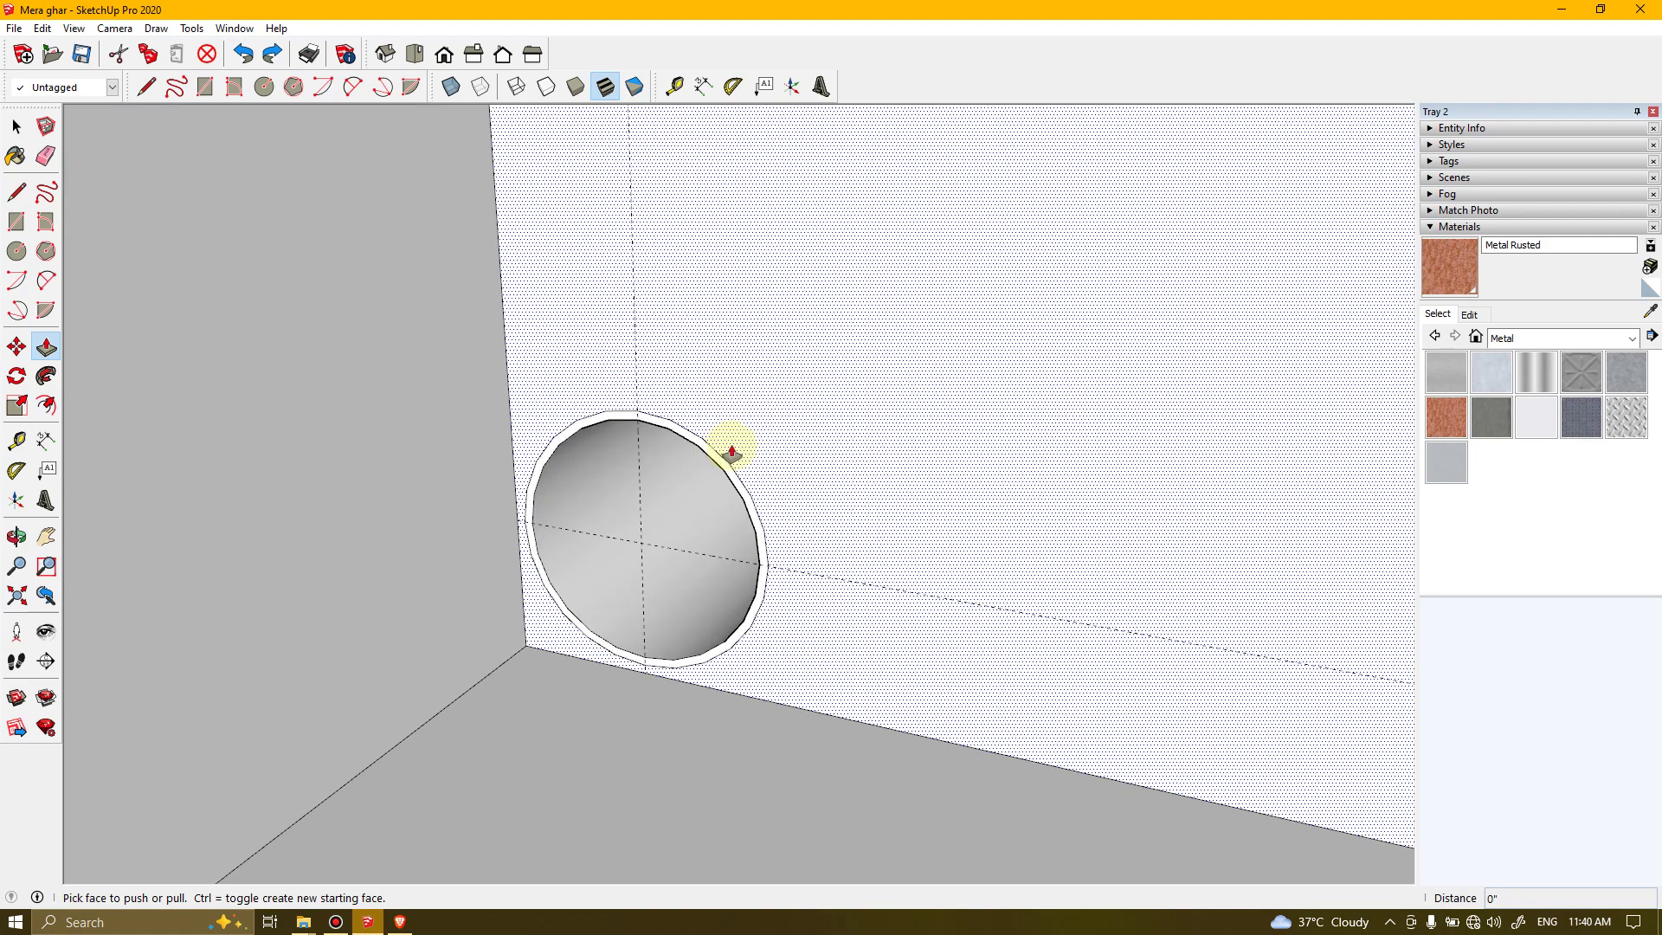
pyautogui.click(699, 453)
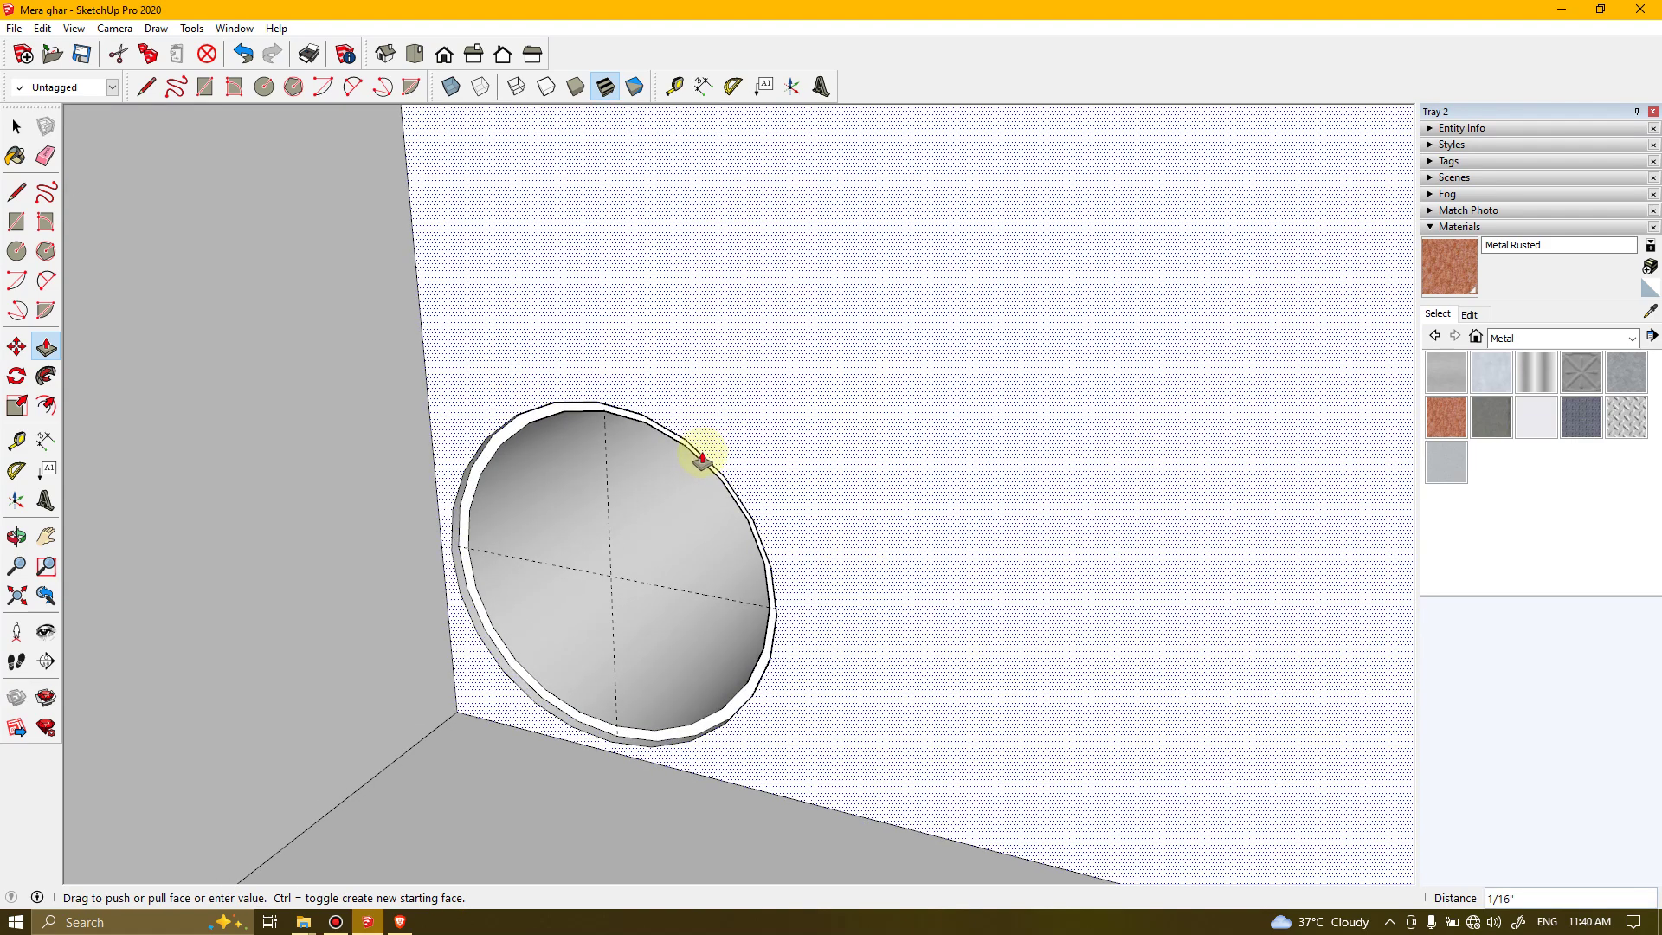
pyautogui.press('Escape')
pyautogui.press('space')
pyautogui.click(702, 459)
pyautogui.press('p')
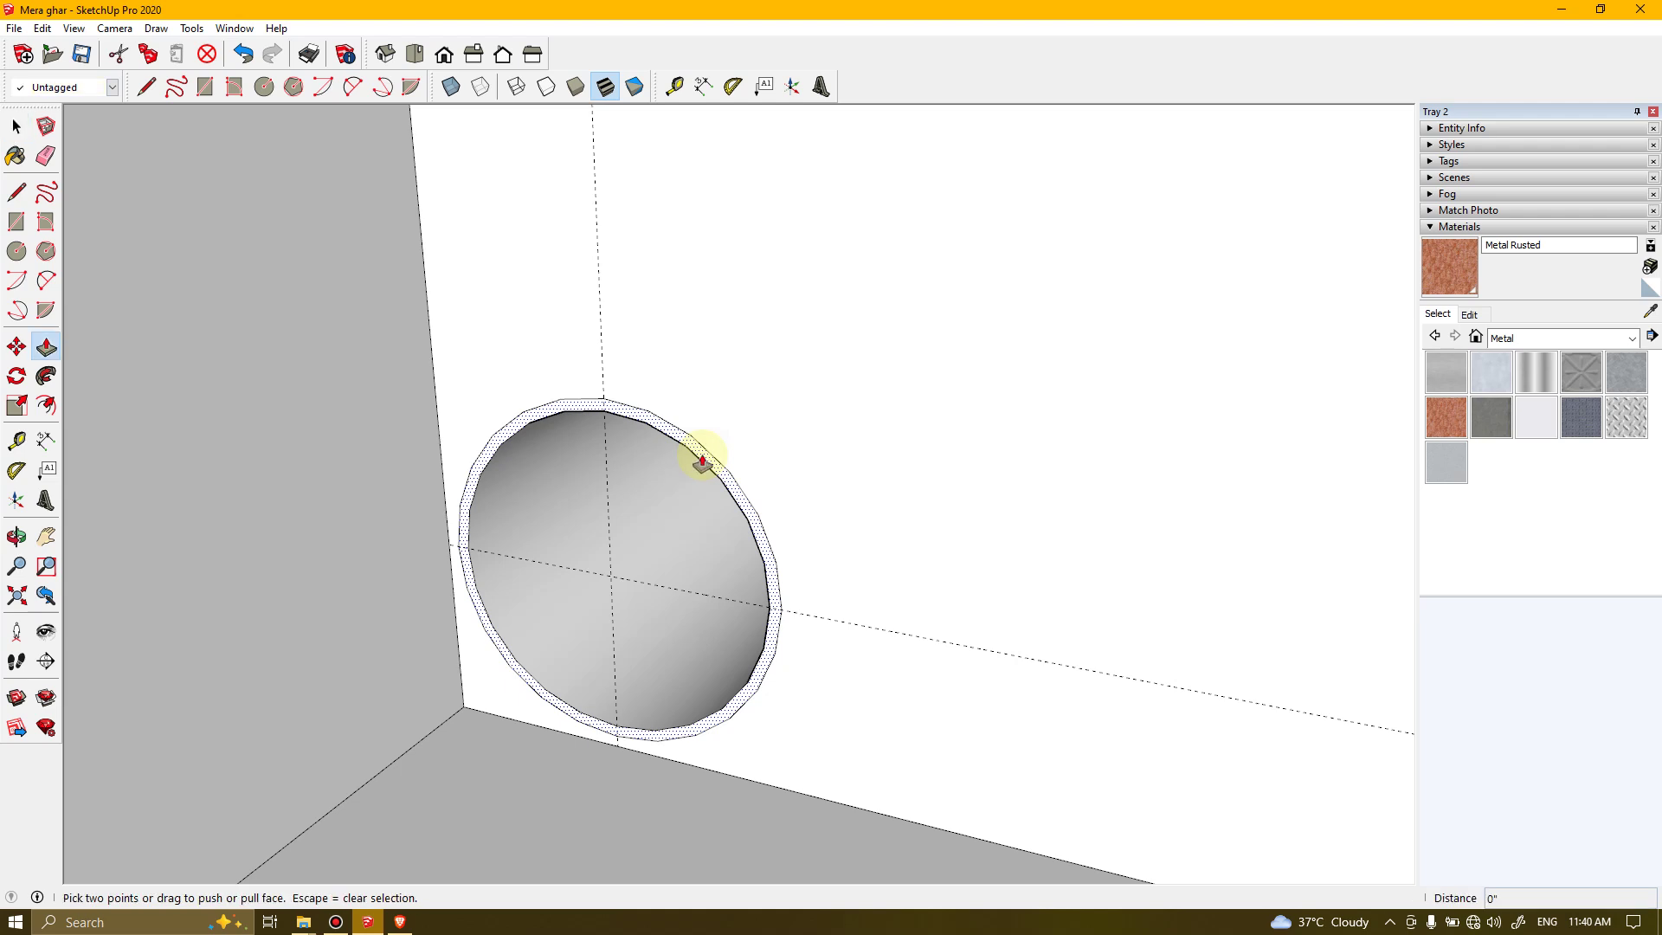
pyautogui.moveTo(702, 459); pyautogui.dragTo(817, 403)
pyautogui.scroll(-4, 816, 408)
pyautogui.moveTo(864, 375); pyautogui.dragTo(556, 511, button='middle')
pyautogui.scroll(-5, 557, 512)
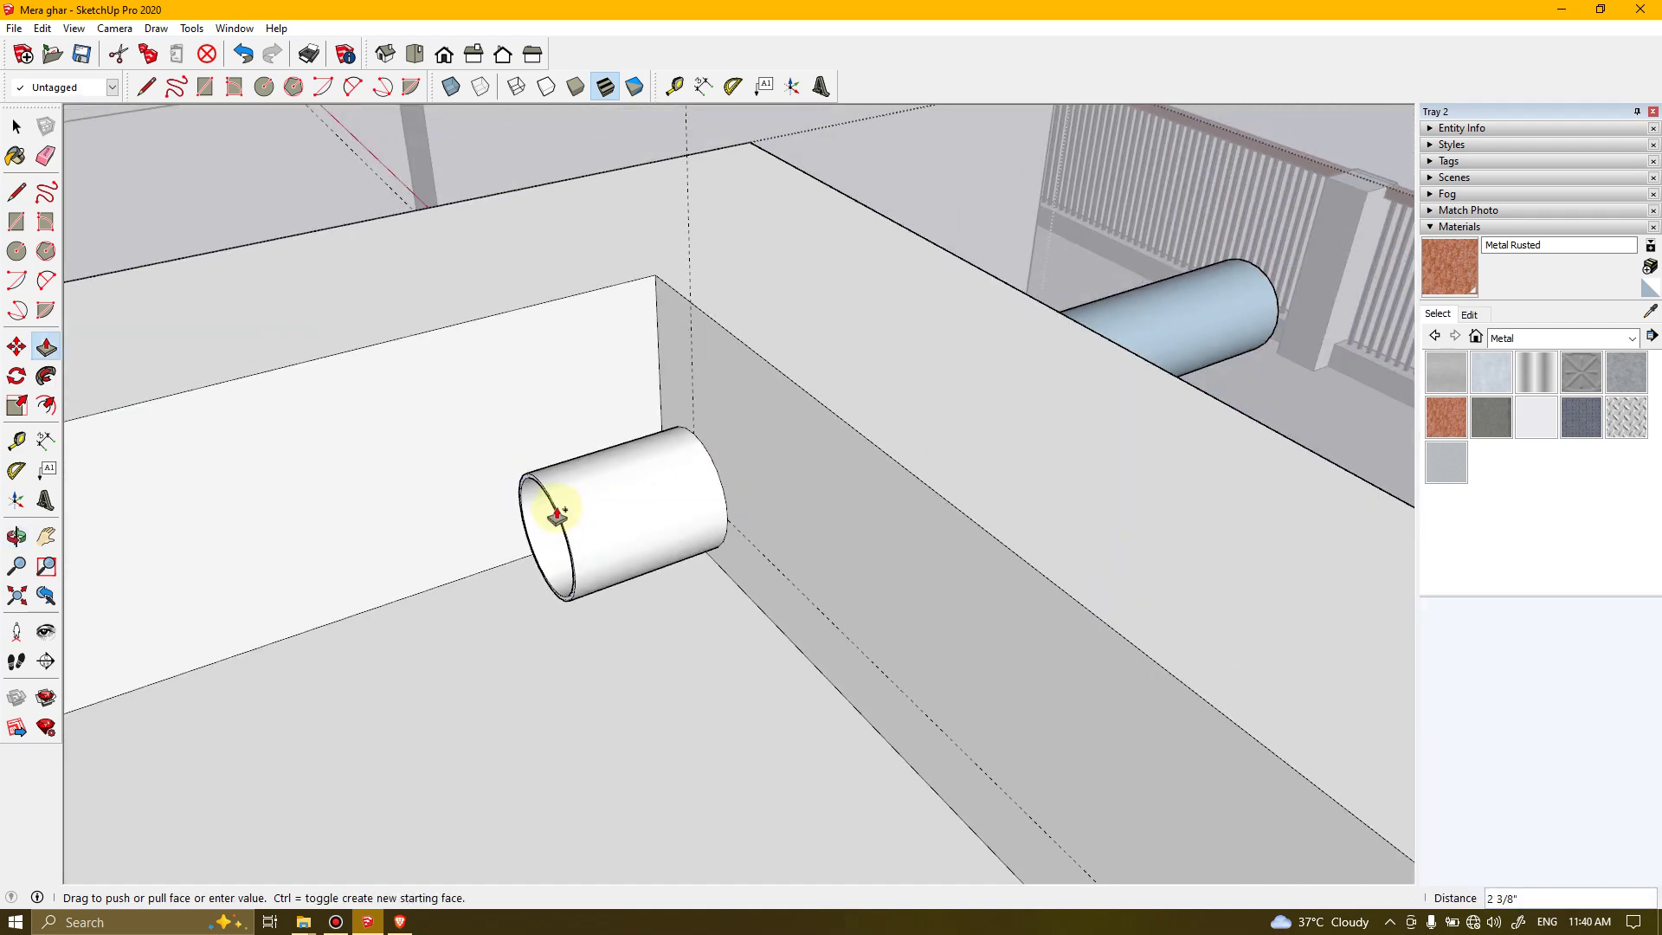
pyautogui.scroll(-2, 939, 438)
pyautogui.moveTo(938, 438); pyautogui.dragTo(292, 409, button='middle')
pyautogui.click(798, 463)
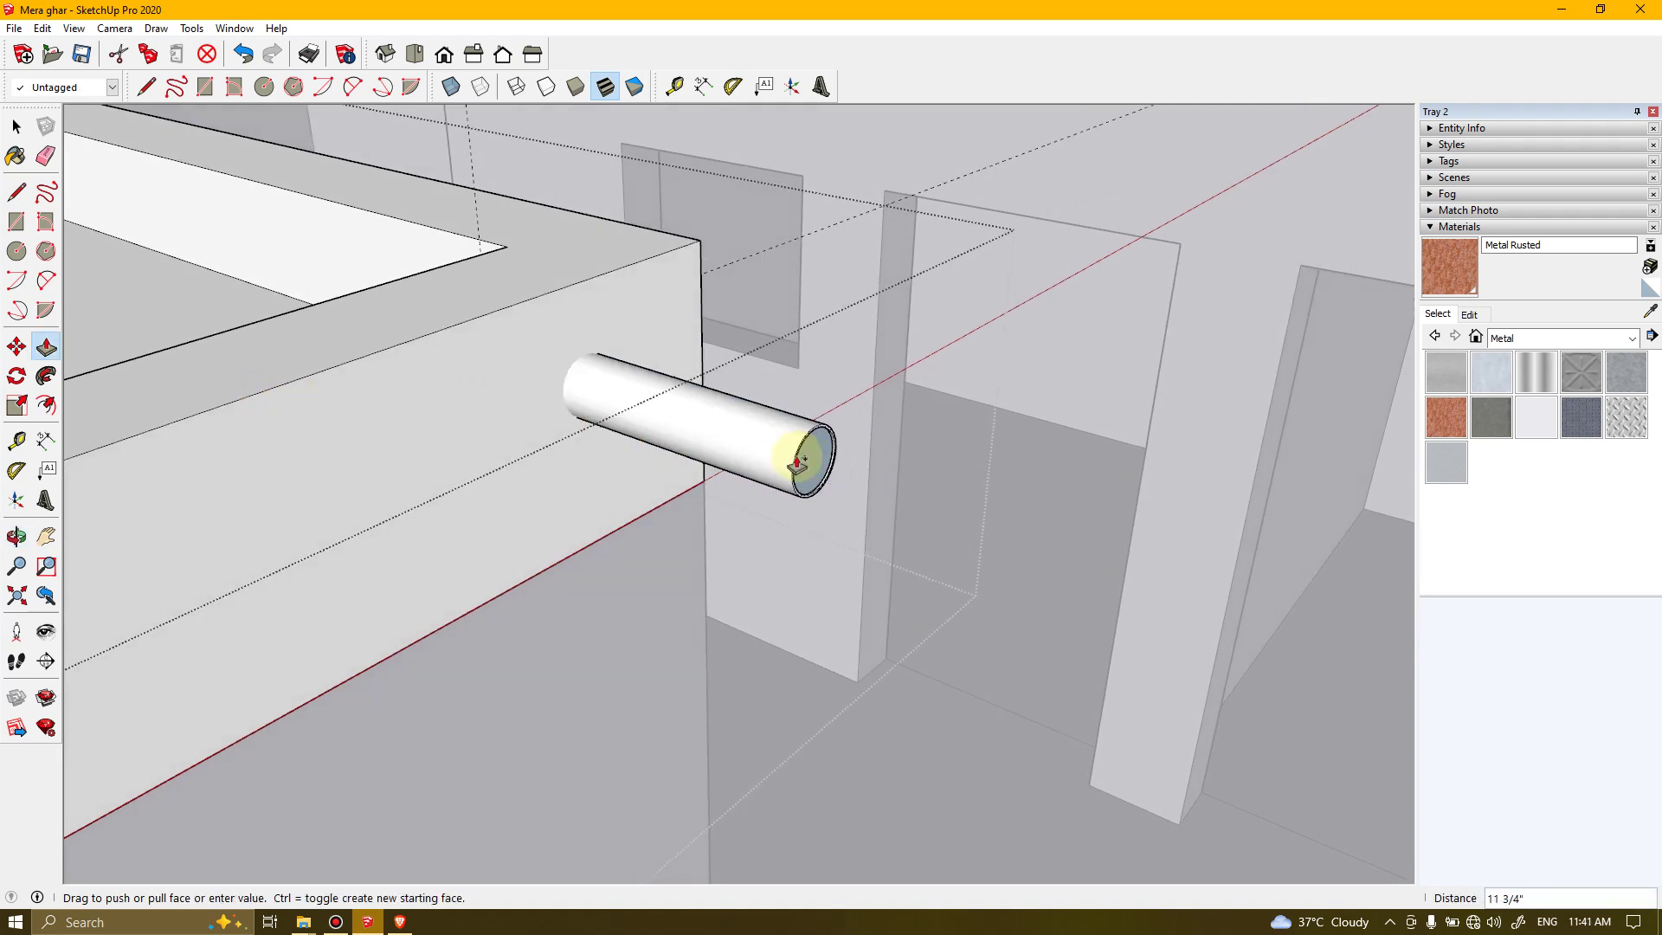
# Delete the circular face closing the pipe's outer end
pyautogui.scroll(6, 798, 463)
pyautogui.moveTo(782, 467); pyautogui.dragTo(631, 427, button='middle')
pyautogui.click(631, 430)
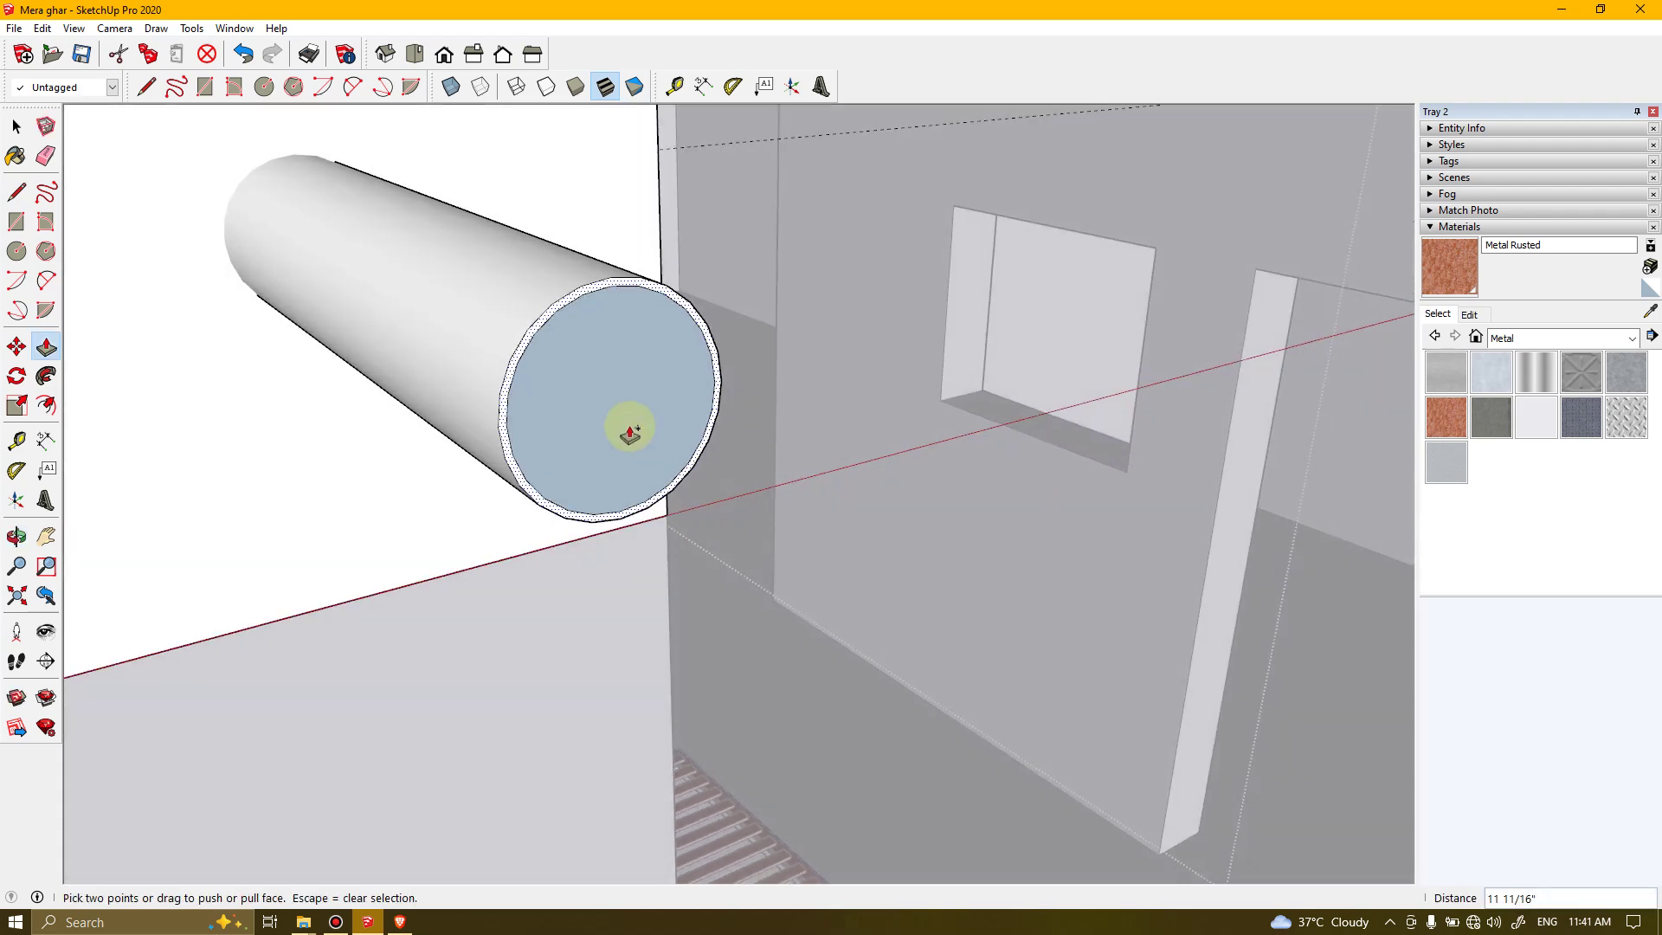
pyautogui.press('space')
pyautogui.click(630, 423)
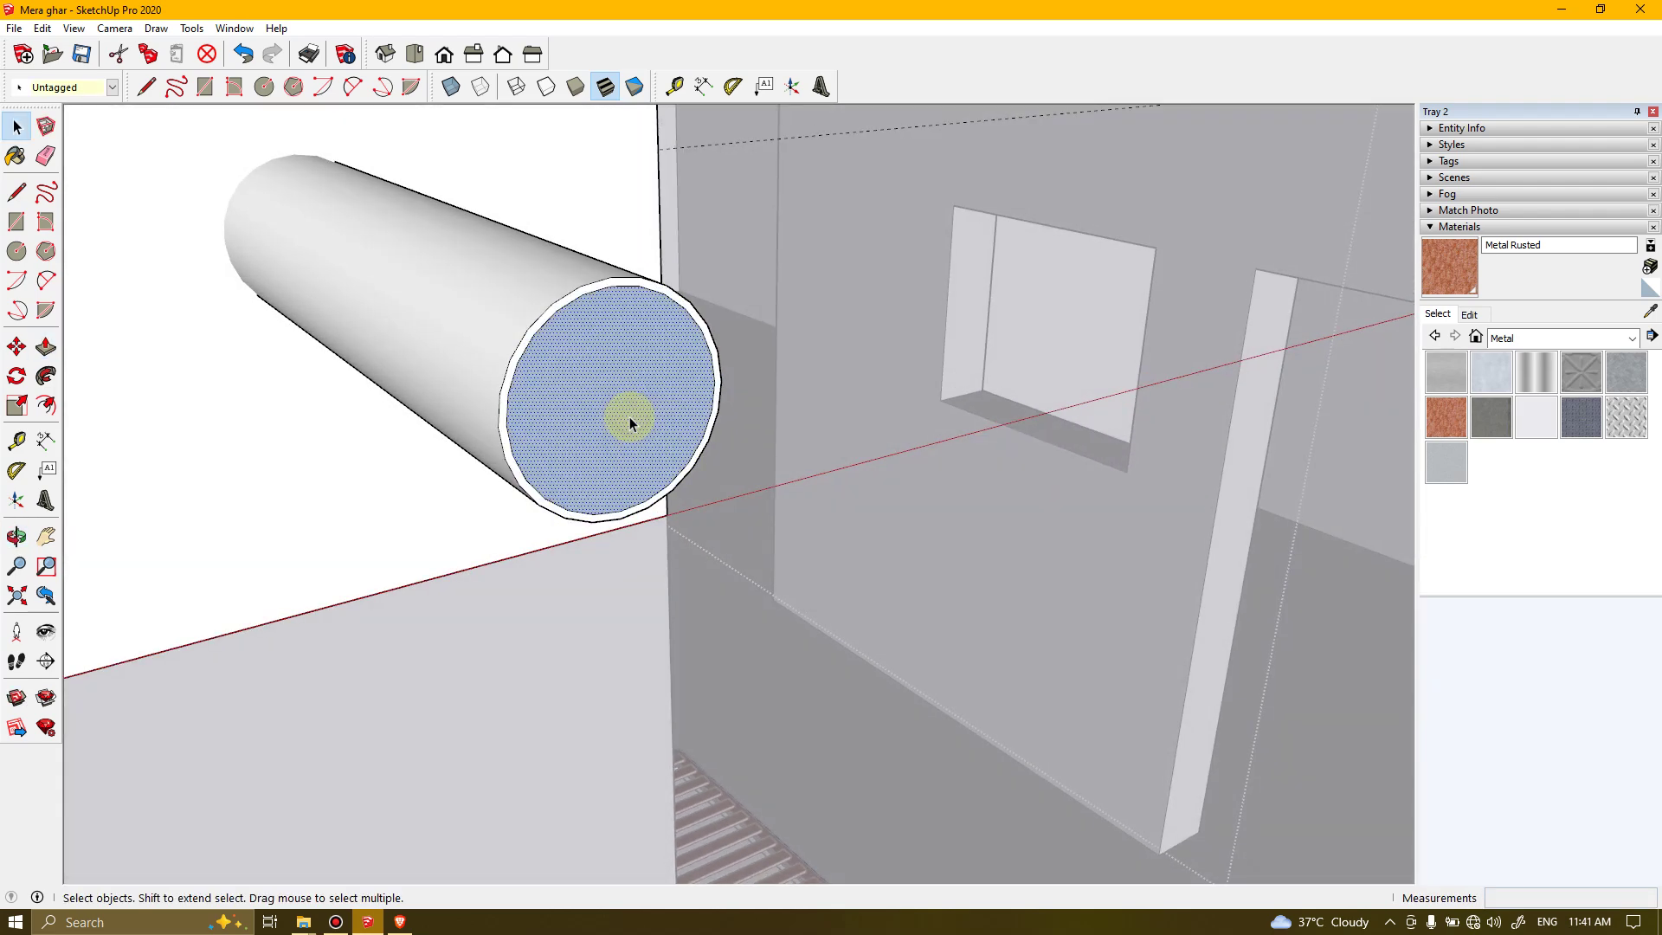
pyautogui.press('Delete')
# Erase the two guide lines crossing the pipe opening on the rim's inner face
pyautogui.moveTo(619, 380)
pyautogui.mouseDown(button='middle')
pyautogui.moveTo(397, 309)
pyautogui.moveTo(415, 271)
pyautogui.moveTo(1065, 371)
pyautogui.moveTo(537, 360)
pyautogui.moveTo(286, 375)
pyautogui.moveTo(532, 414)
pyautogui.moveTo(337, 393)
pyautogui.moveTo(352, 408)
pyautogui.moveTo(493, 369)
pyautogui.moveTo(453, 430)
pyautogui.moveTo(1056, 341)
pyautogui.moveTo(749, 382)
pyautogui.moveTo(400, 537)
pyautogui.moveTo(730, 322)
pyautogui.moveTo(797, 249)
pyautogui.moveTo(742, 315)
pyautogui.mouseUp(button='middle')
pyautogui.click(468, 277)
pyautogui.press('e')
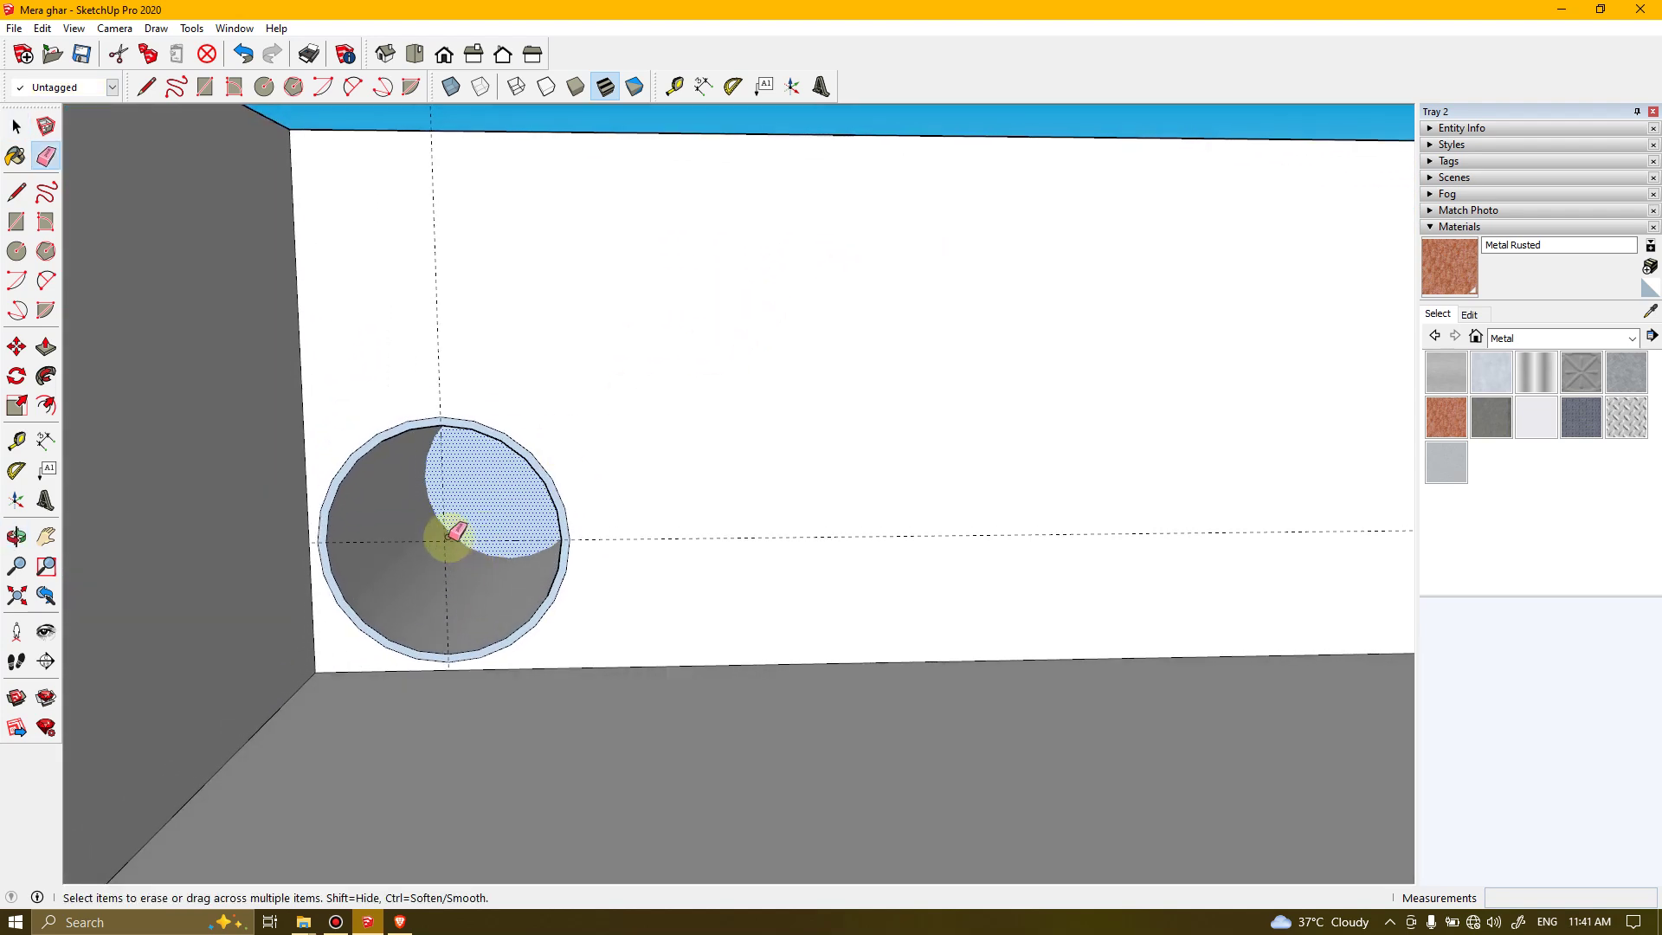
pyautogui.moveTo(519, 520)
pyautogui.mouseDown(button='middle')
pyautogui.moveTo(623, 482)
pyautogui.moveTo(470, 578)
pyautogui.moveTo(531, 549)
pyautogui.moveTo(1285, 652)
pyautogui.moveTo(1057, 531)
pyautogui.moveTo(1042, 490)
pyautogui.moveTo(1187, 417)
pyautogui.mouseUp(button='middle')
pyautogui.moveTo(808, 442)
pyautogui.mouseDown(button='middle')
pyautogui.moveTo(1087, 445)
pyautogui.moveTo(745, 635)
pyautogui.moveTo(474, 511)
pyautogui.moveTo(438, 471)
pyautogui.moveTo(835, 401)
pyautogui.moveTo(705, 482)
pyautogui.moveTo(778, 678)
pyautogui.moveTo(756, 634)
pyautogui.moveTo(693, 608)
pyautogui.moveTo(683, 638)
pyautogui.moveTo(927, 583)
pyautogui.moveTo(916, 527)
pyautogui.moveTo(531, 597)
pyautogui.moveTo(656, 723)
pyautogui.moveTo(976, 620)
pyautogui.moveTo(623, 616)
pyautogui.moveTo(725, 498)
pyautogui.mouseUp(button='middle')
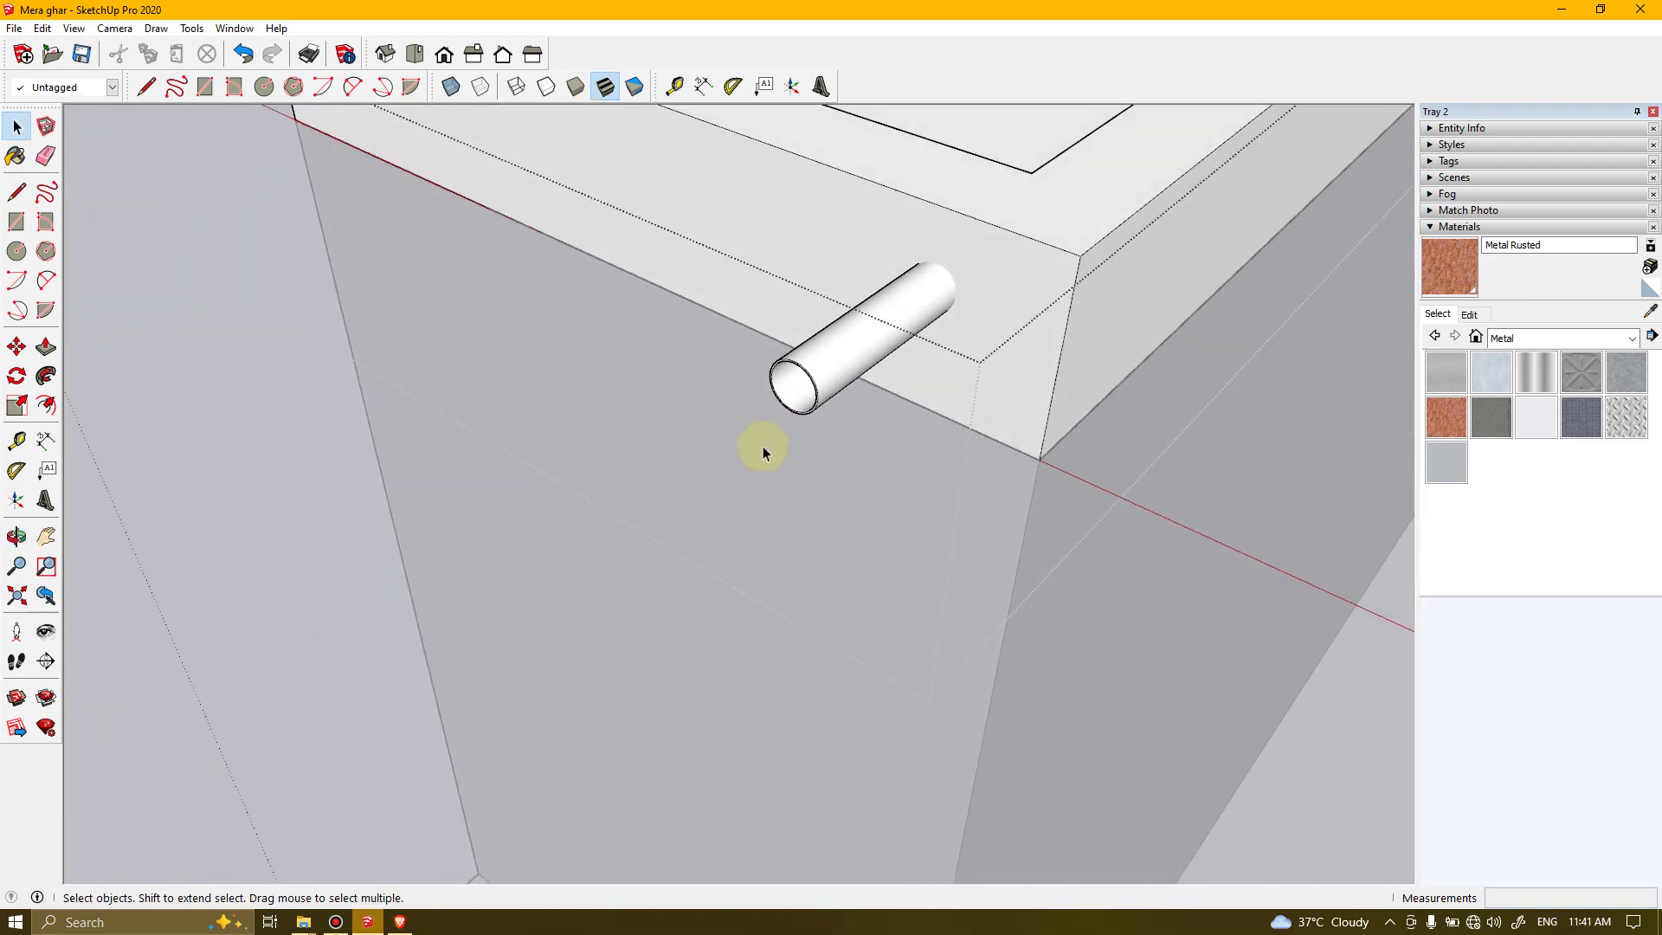
# Reopen the slab group and select the projecting pipe's outer surface together with its edges
pyautogui.click(901, 313)
pyautogui.moveTo(901, 313); pyautogui.dragTo(638, 438, button='middle')
pyautogui.click(730, 400)
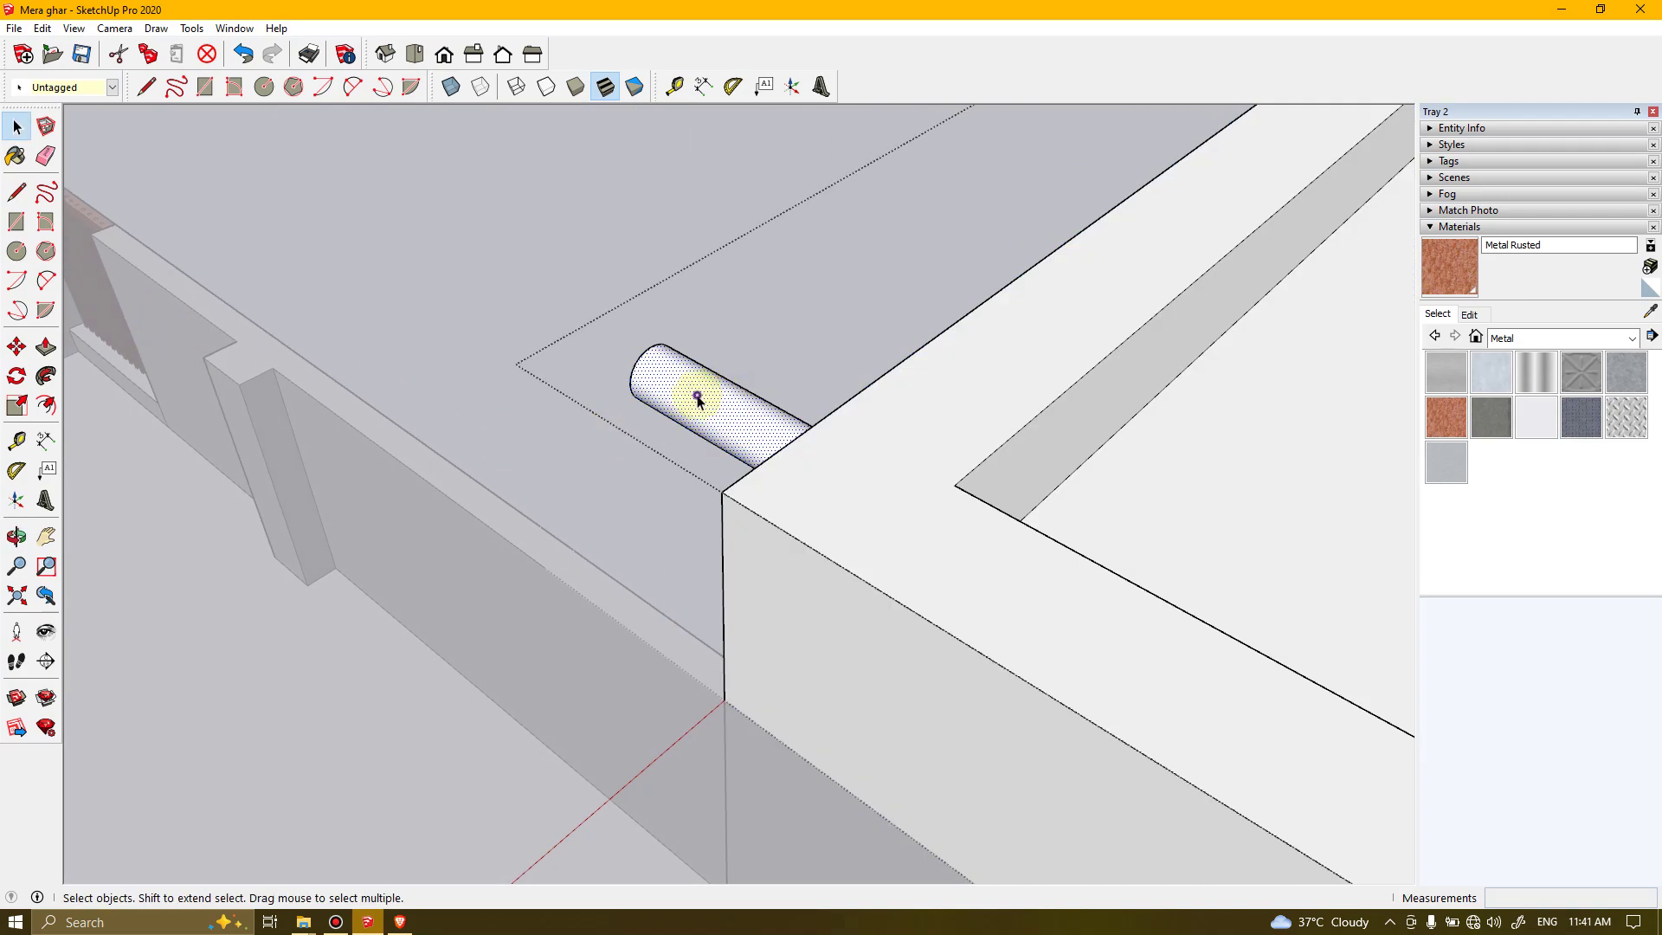
pyautogui.tripleClick(697, 401)
pyautogui.click(698, 400)
pyautogui.moveTo(1255, 464); pyautogui.dragTo(1072, 465, button='middle')
pyautogui.click(419, 230)
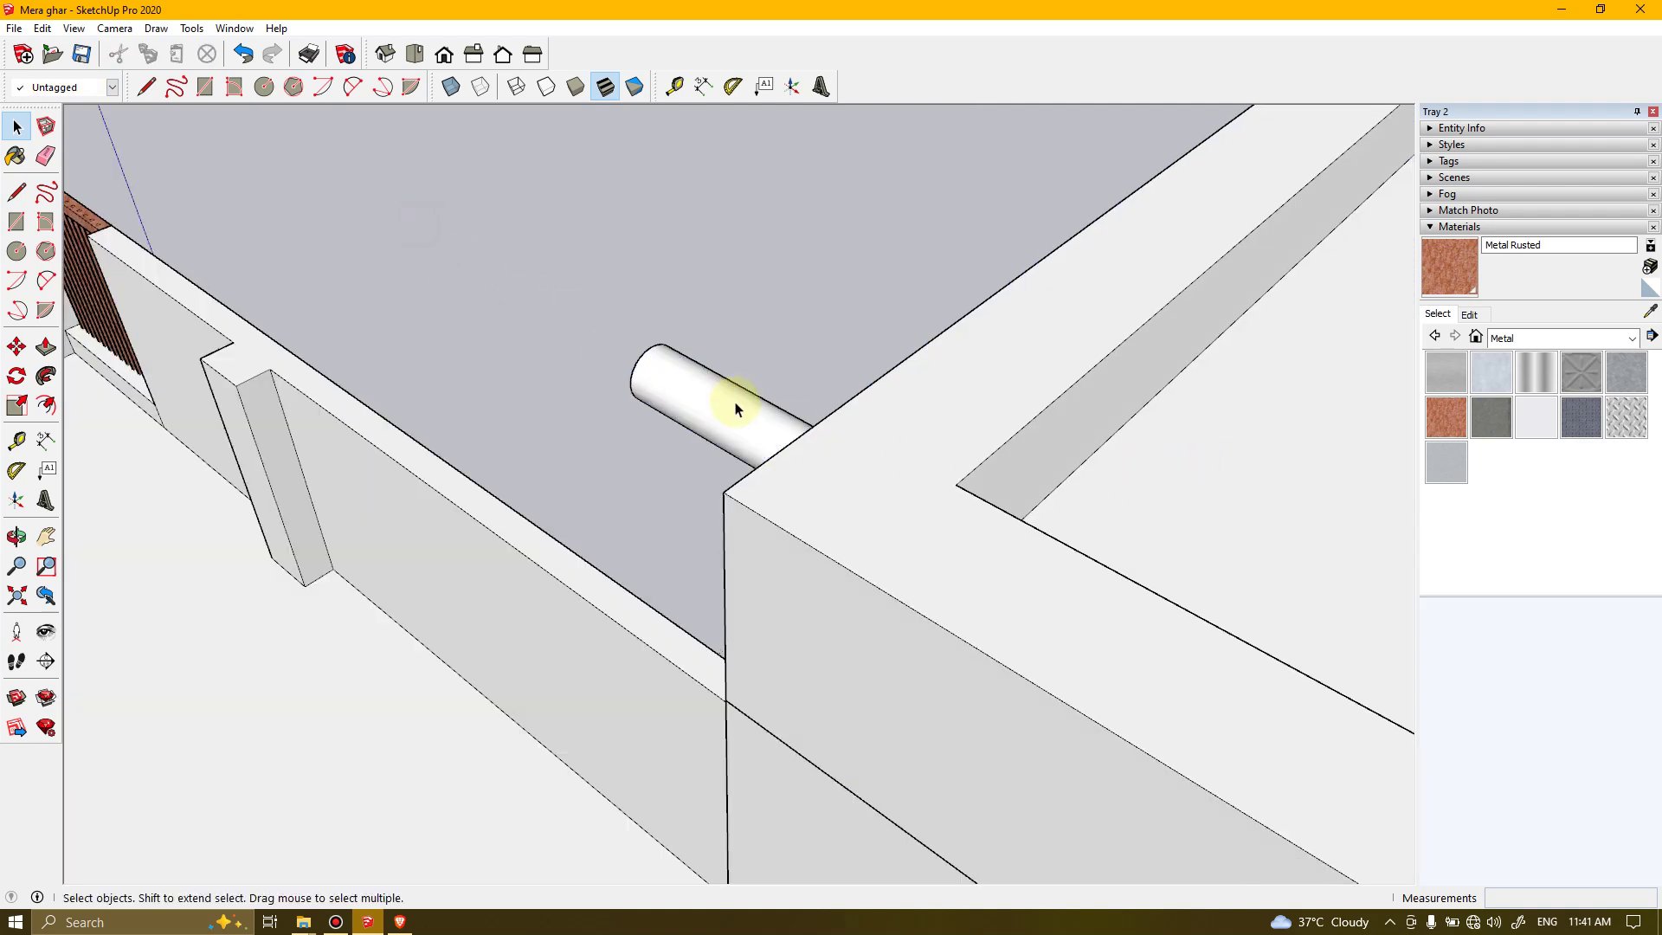
pyautogui.doubleClick(732, 406)
pyautogui.click(730, 414)
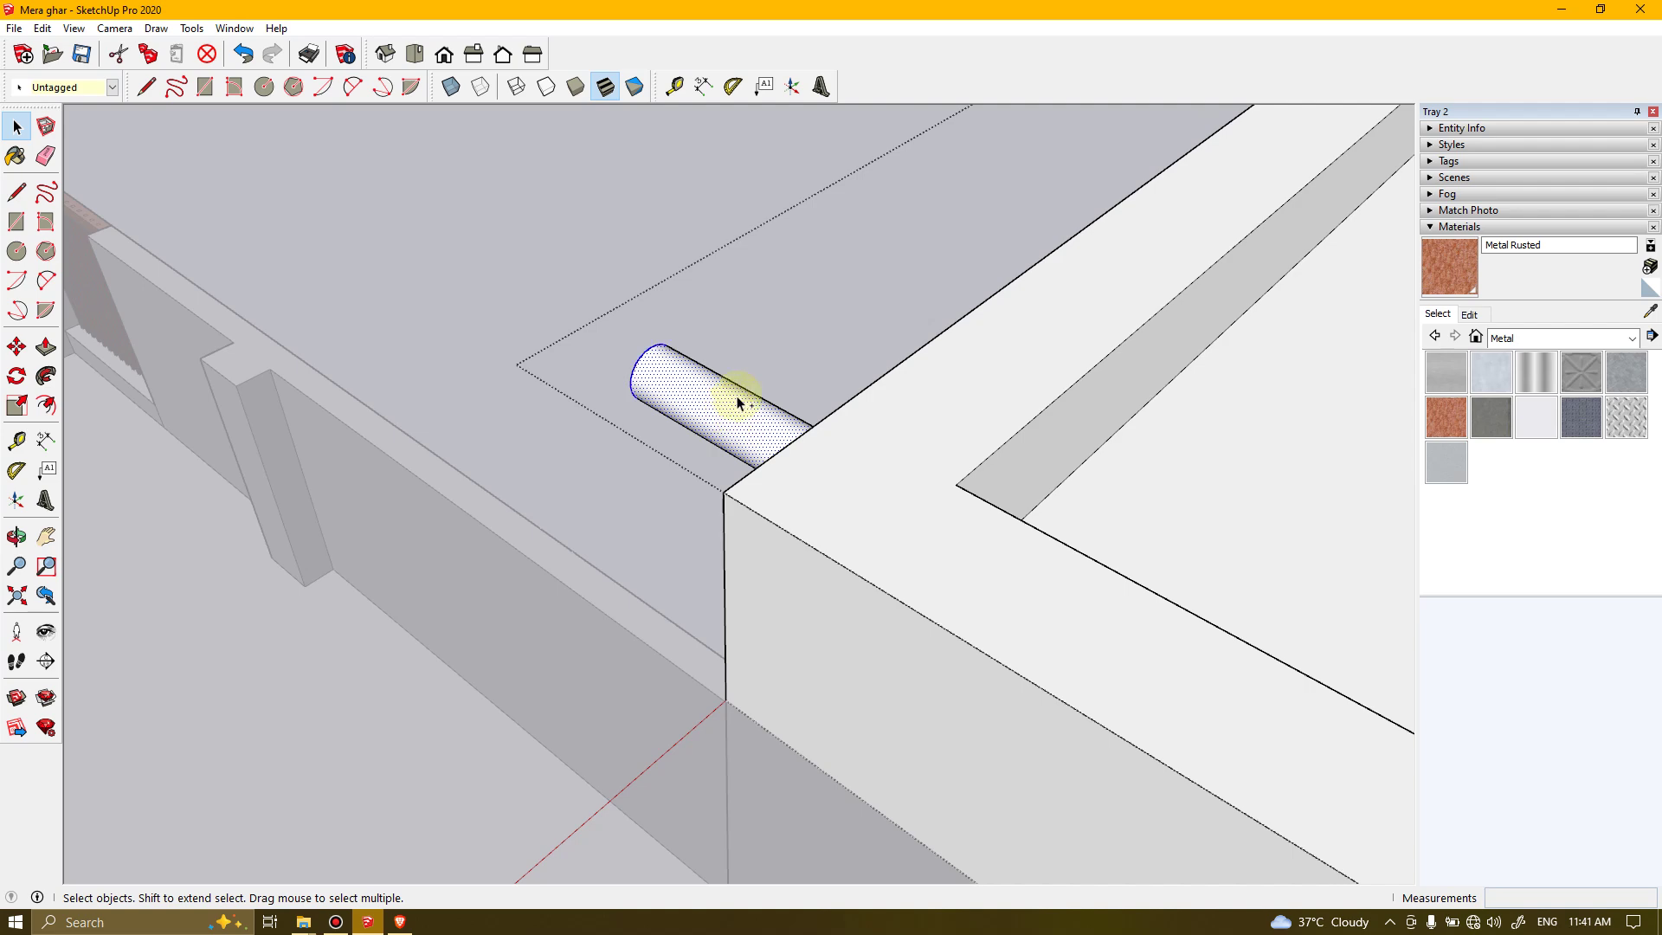
# Examine the pipe's opening inside the rim and its projecting end outside the slab
pyautogui.moveTo(798, 446); pyautogui.dragTo(787, 538, button='middle')
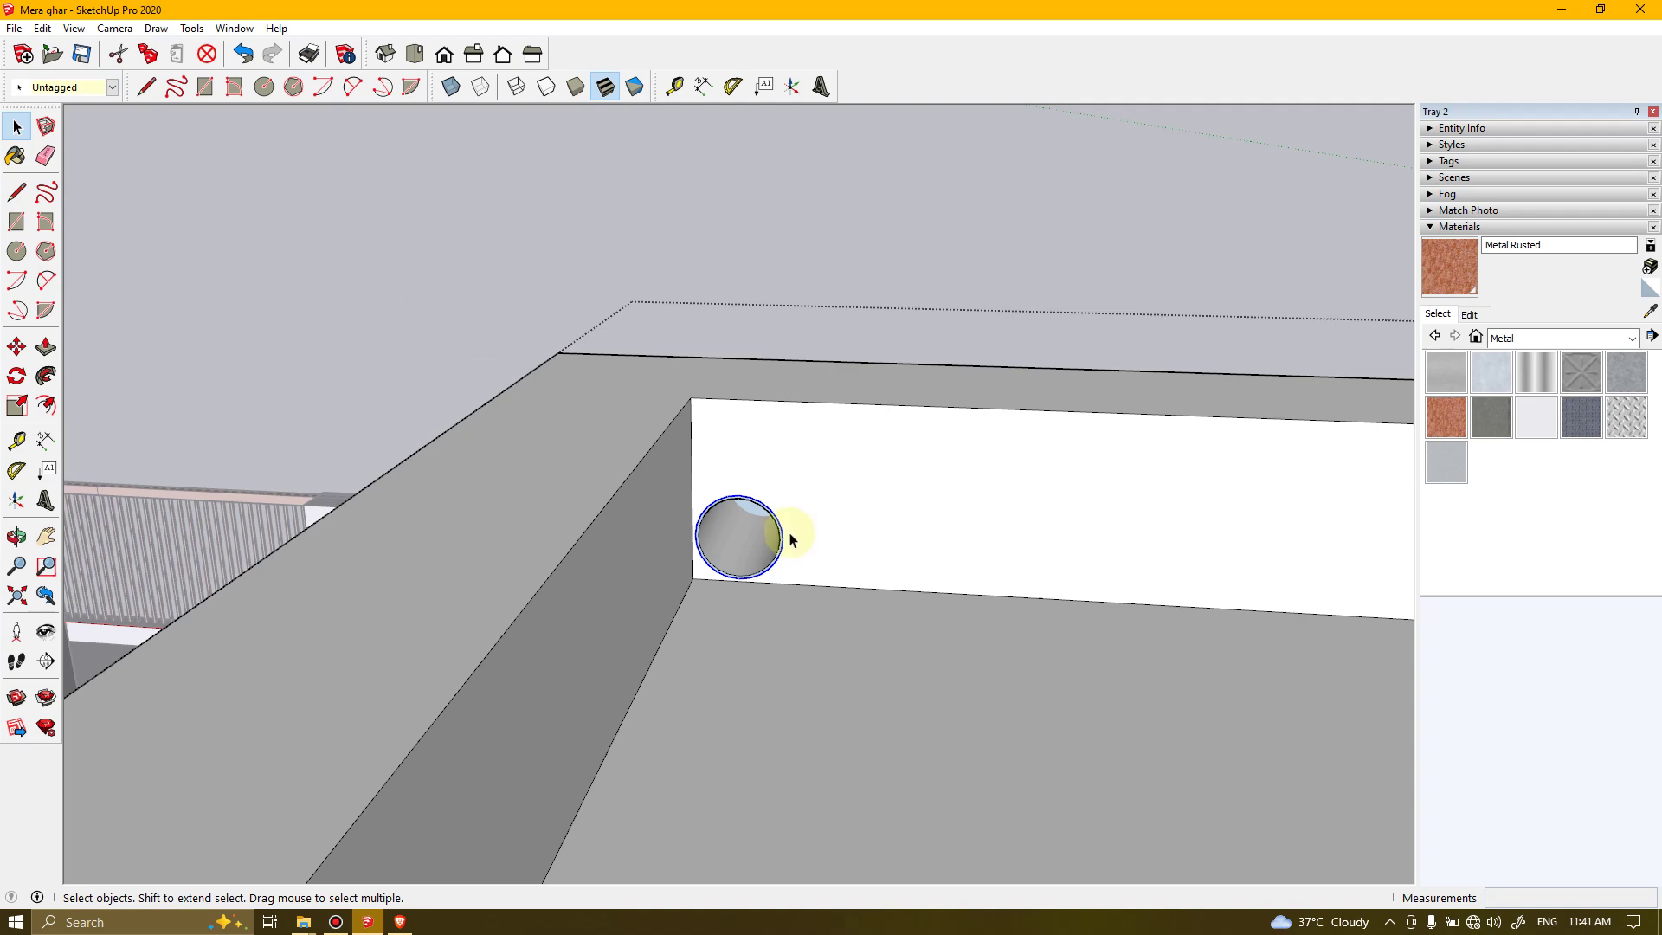
pyautogui.scroll(5, 738, 538)
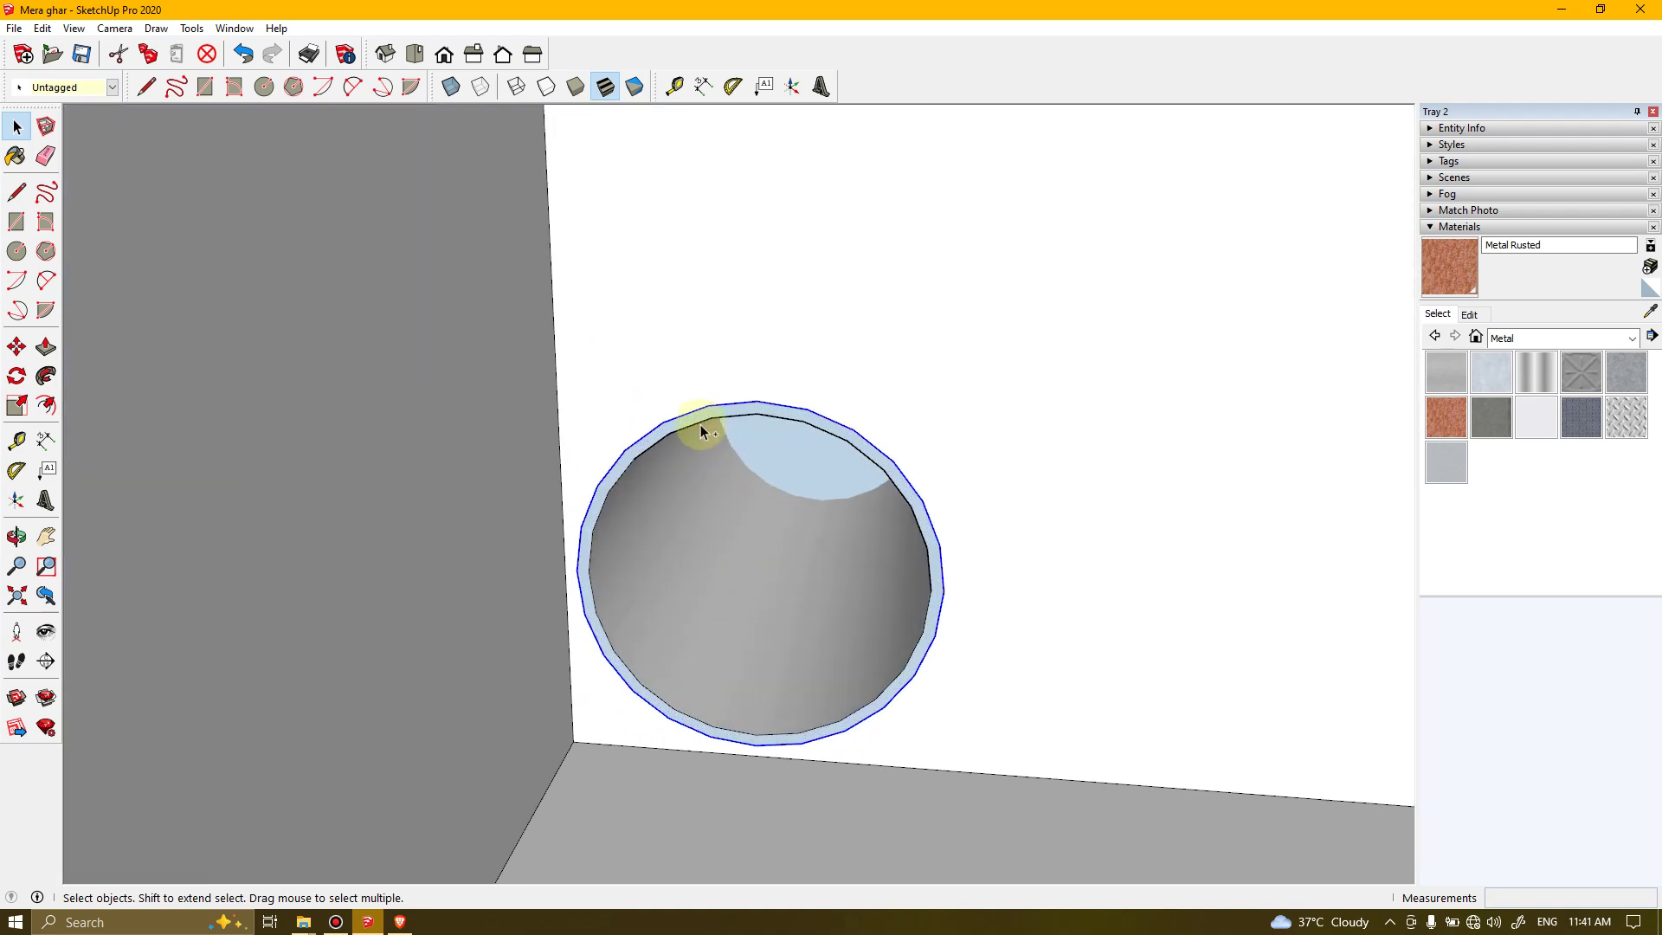
pyautogui.scroll(-5, 737, 458)
pyautogui.moveTo(737, 458); pyautogui.dragTo(801, 297, button='middle')
pyautogui.scroll(3, 231, 412)
pyautogui.moveTo(230, 412); pyautogui.dragTo(632, 502, button='middle')
pyautogui.scroll(-3, 688, 348)
pyautogui.moveTo(589, 729); pyautogui.dragTo(661, 623, button='middle')
pyautogui.scroll(-5, 573, 666)
pyautogui.scroll(8, 791, 475)
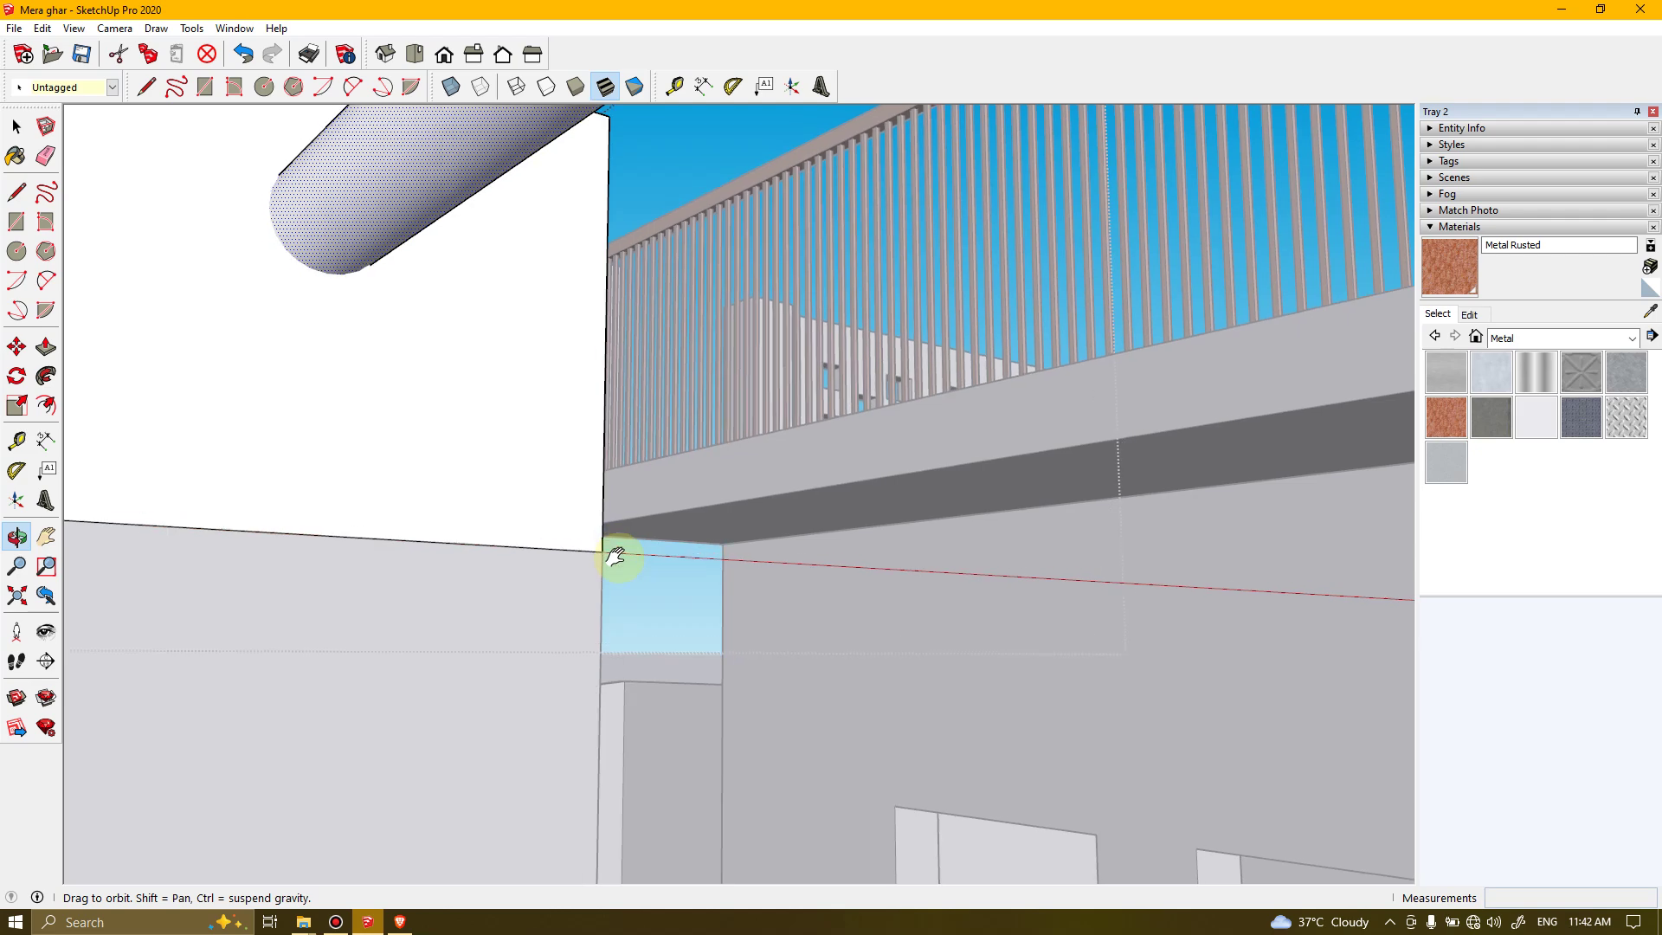
# Make the selected projecting drain pipe into its own group inside the slab group
pyautogui.moveTo(614, 557); pyautogui.dragTo(615, 582, button='middle')
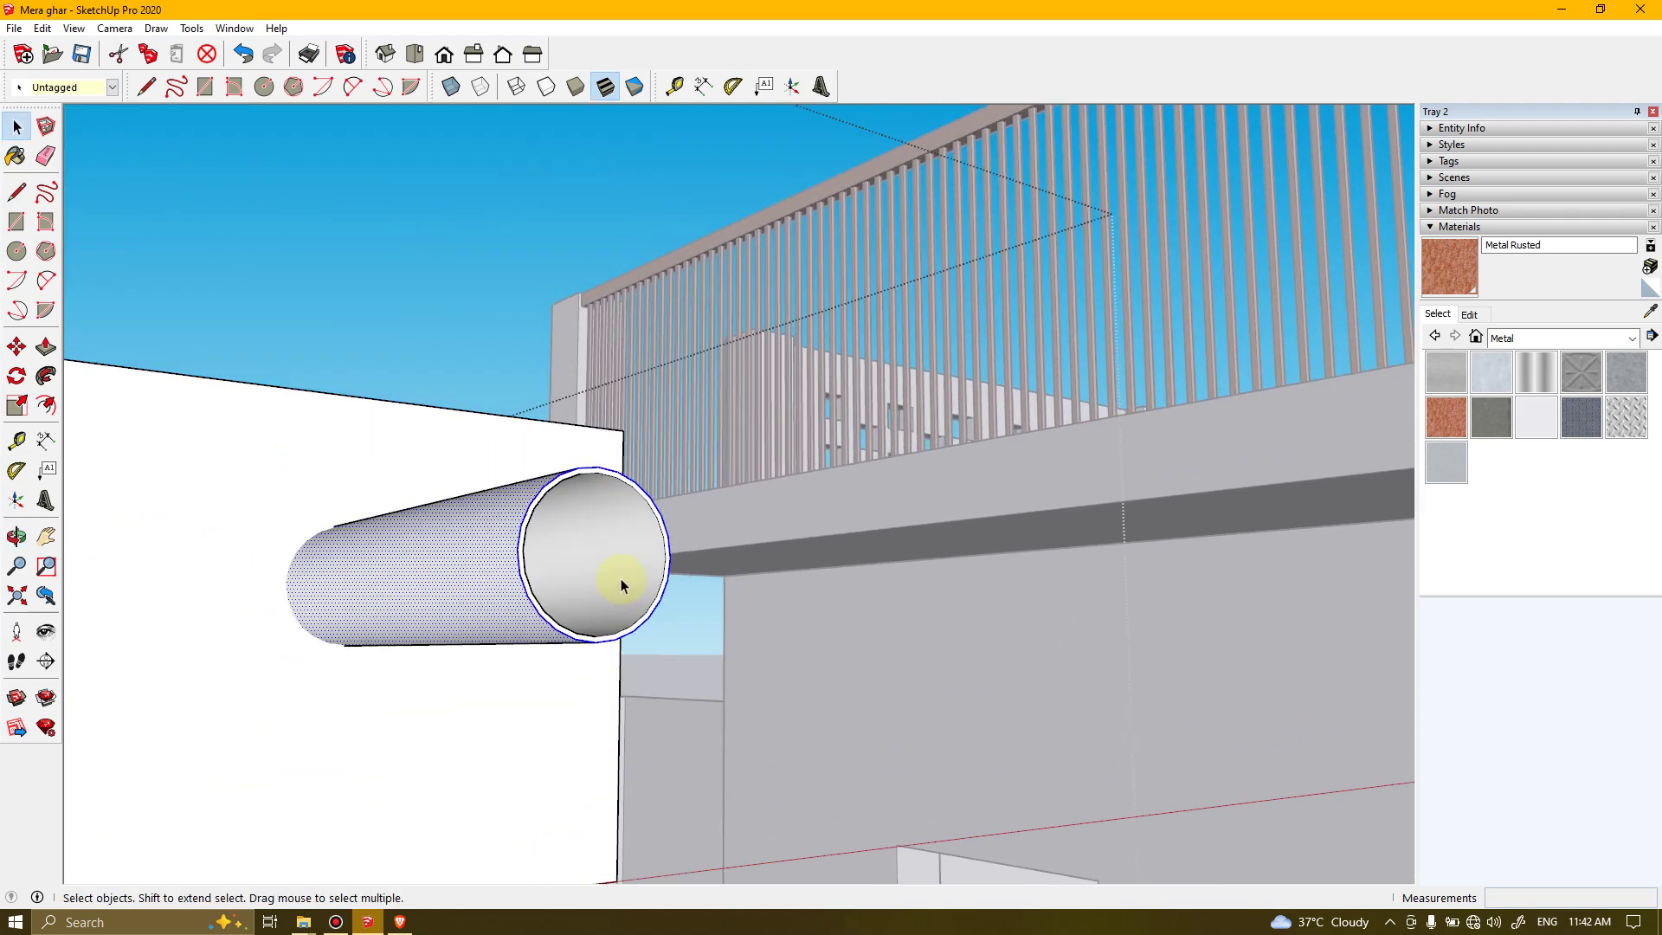
pyautogui.scroll(4, 620, 579)
pyautogui.scroll(4, 610, 571)
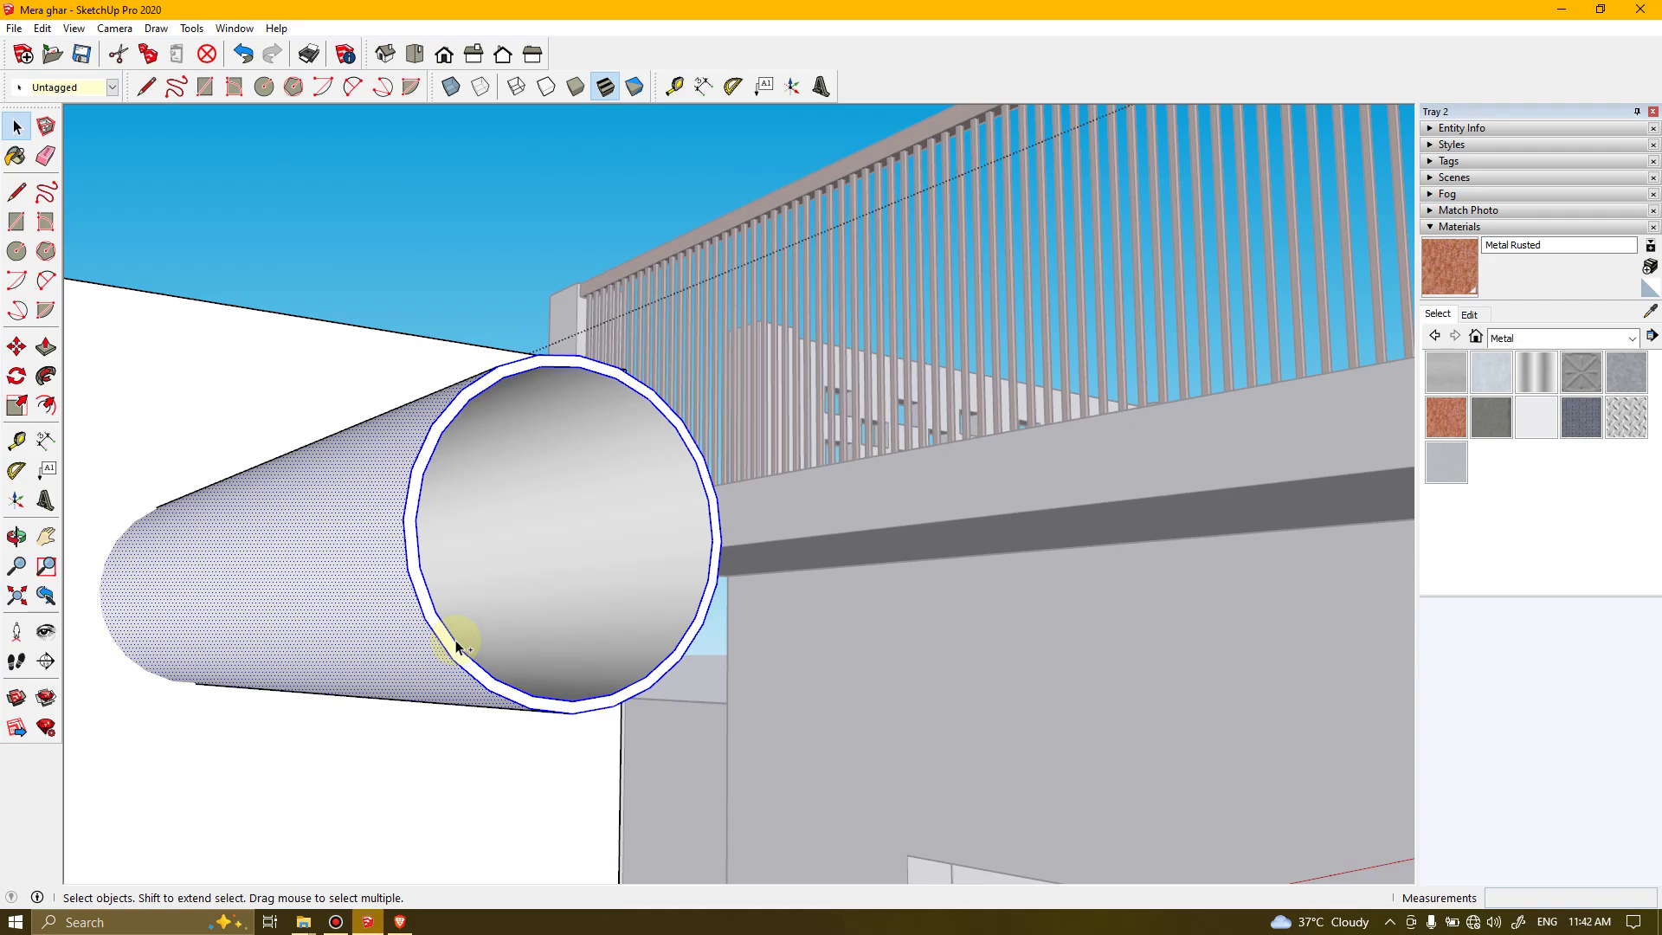
pyautogui.moveTo(482, 568); pyautogui.dragTo(603, 629, button='middle')
pyautogui.rightClick(604, 630)
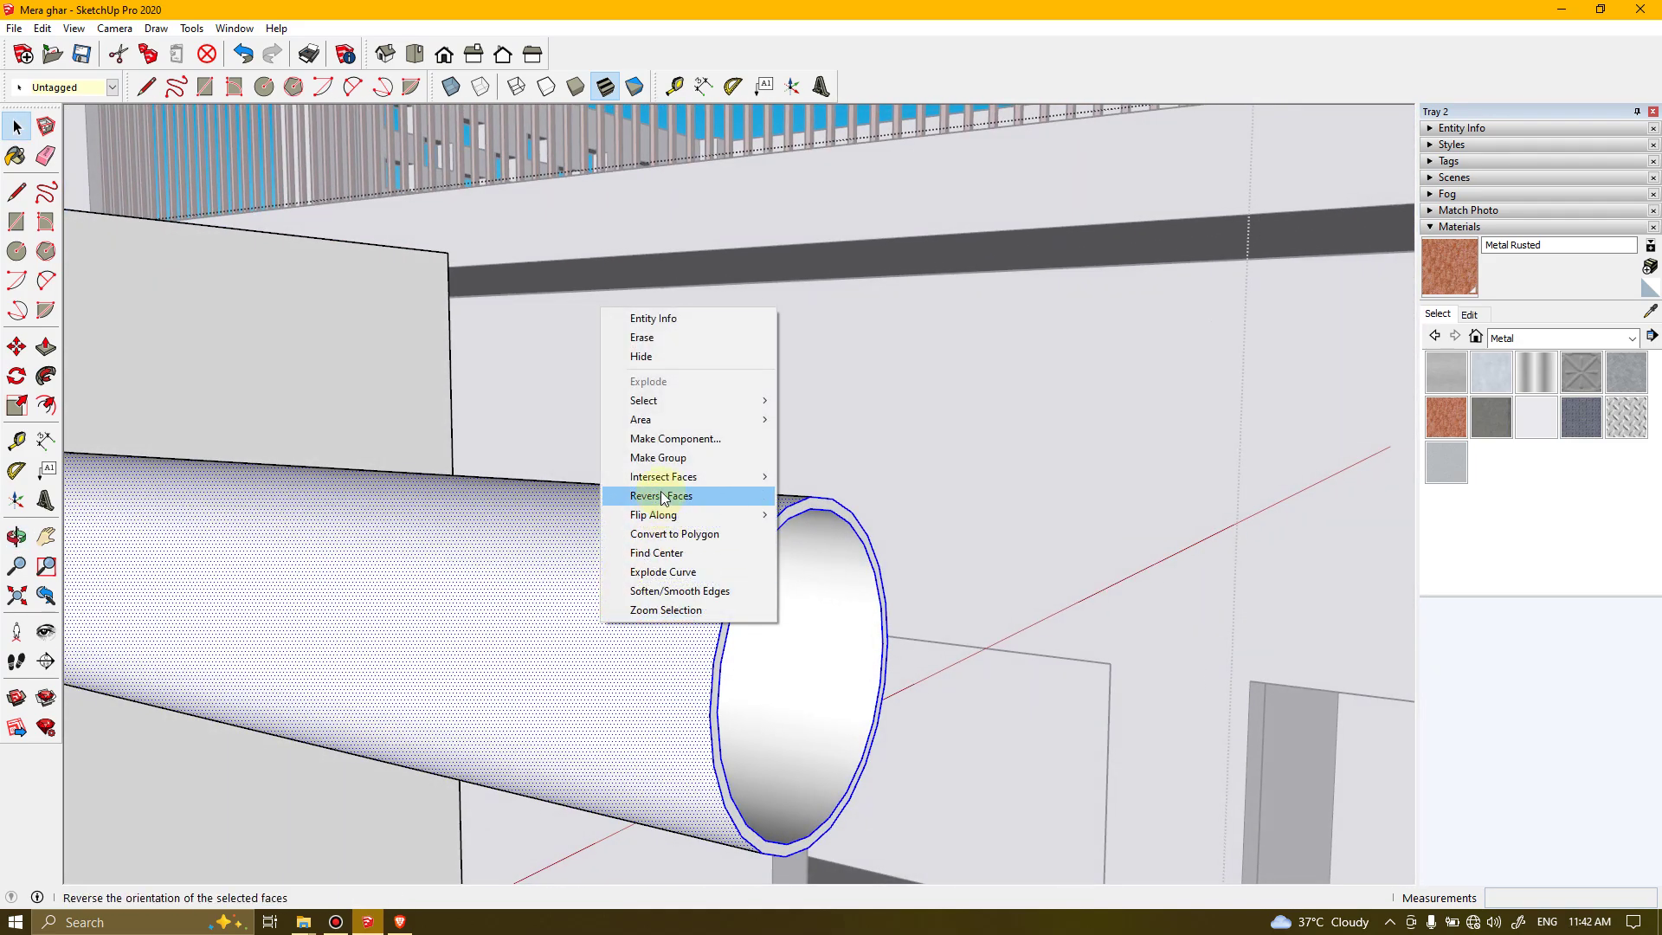
pyautogui.click(660, 463)
pyautogui.moveTo(743, 597); pyautogui.dragTo(573, 525, button='middle')
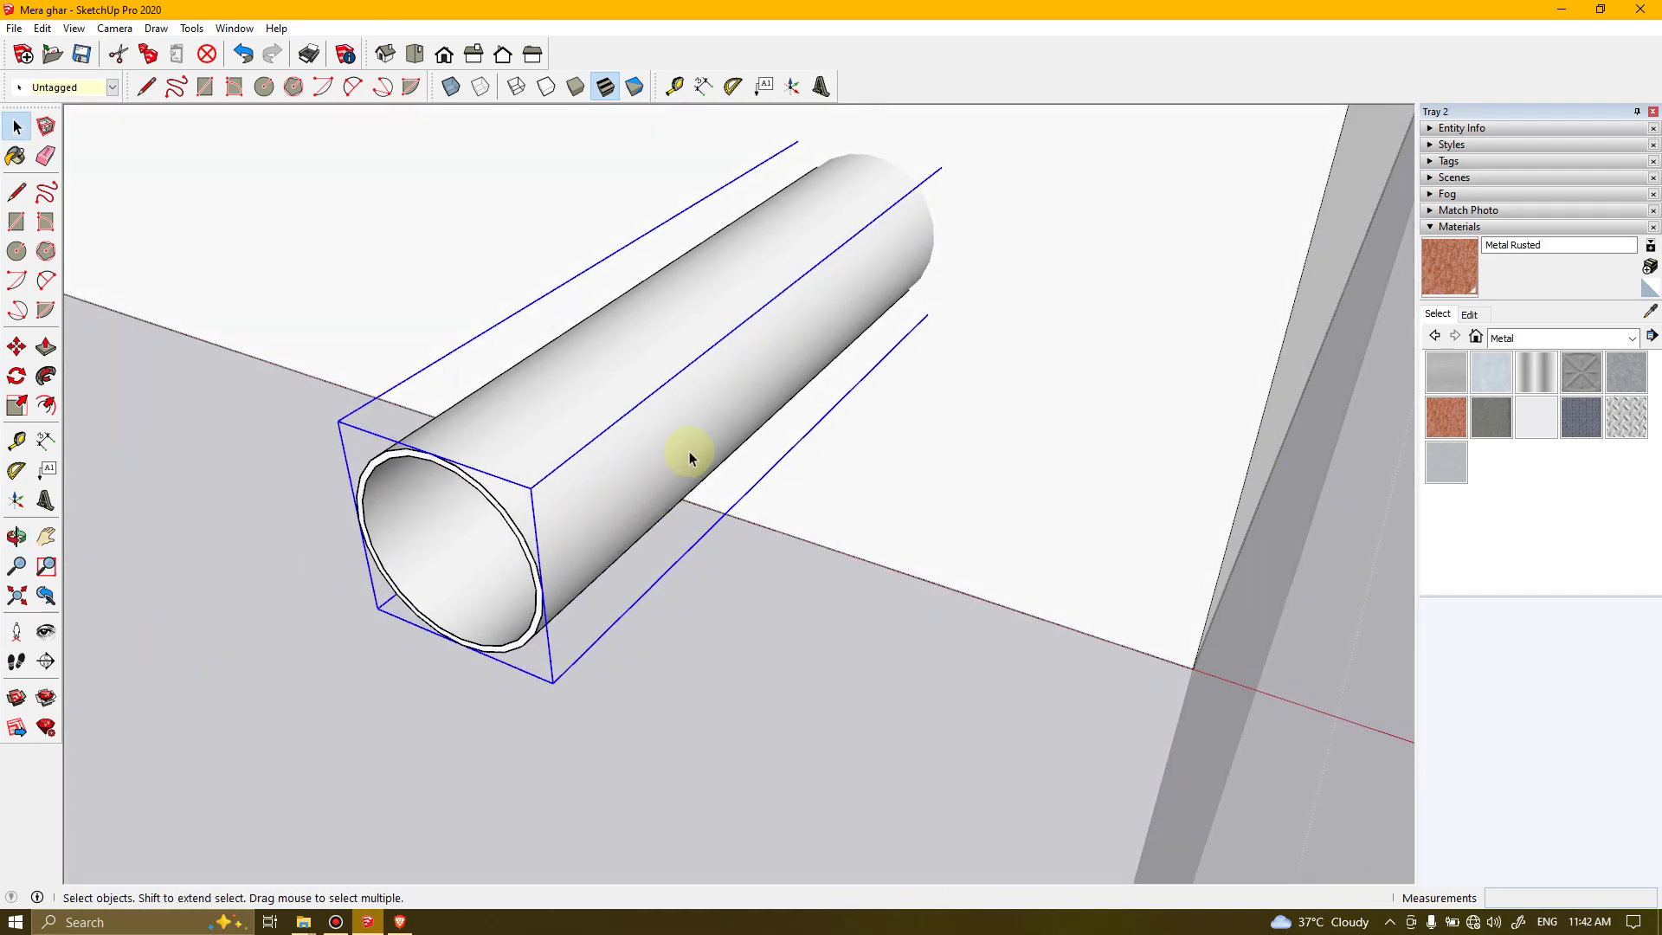
pyautogui.moveTo(775, 301); pyautogui.dragTo(644, 522, button='middle')
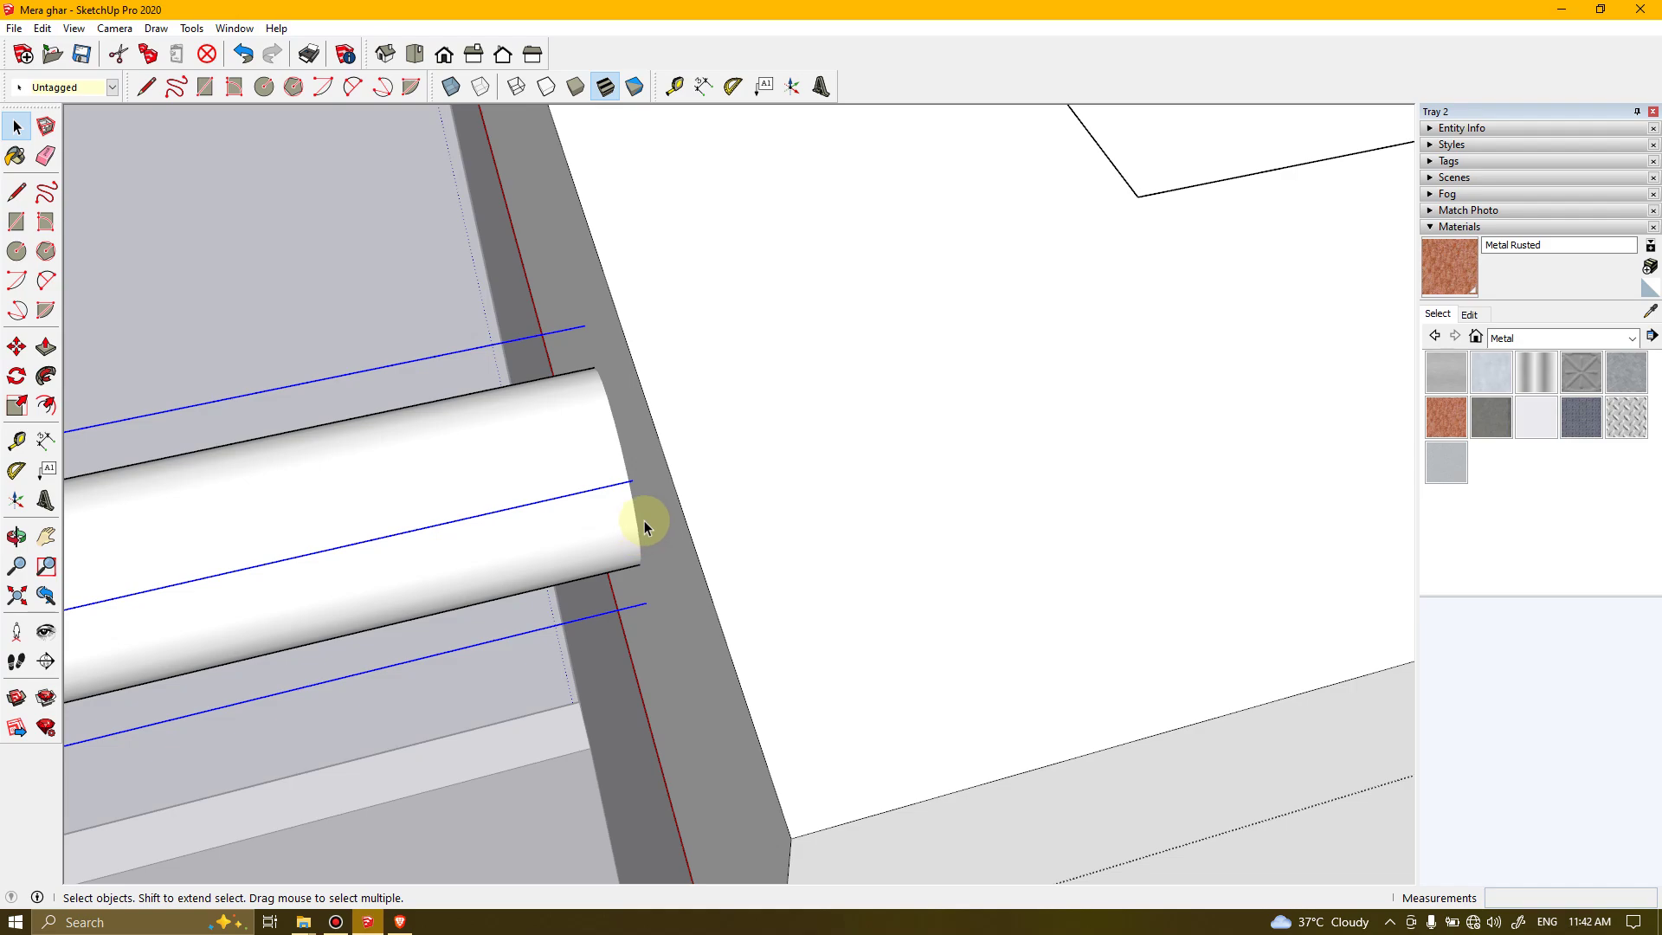
pyautogui.scroll(-1, 647, 521)
pyautogui.moveTo(713, 439); pyautogui.dragTo(1063, 429, button='middle')
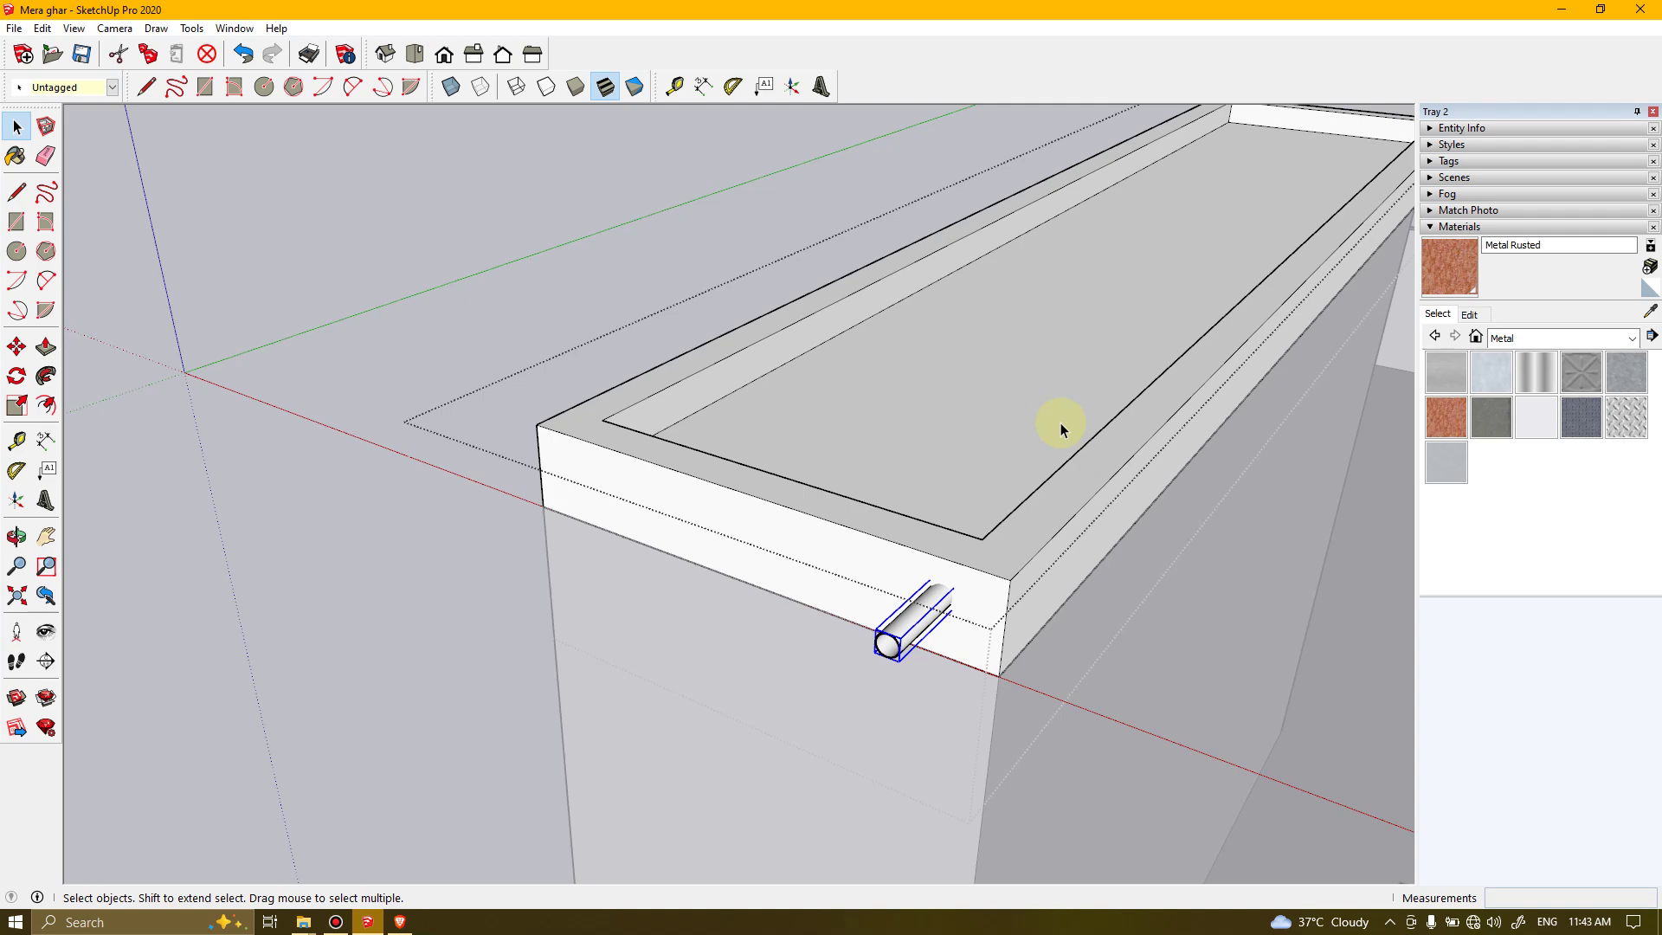
pyautogui.moveTo(1063, 428); pyautogui.dragTo(1384, 860, button='middle')
pyautogui.moveTo(759, 551); pyautogui.dragTo(671, 464, button='middle')
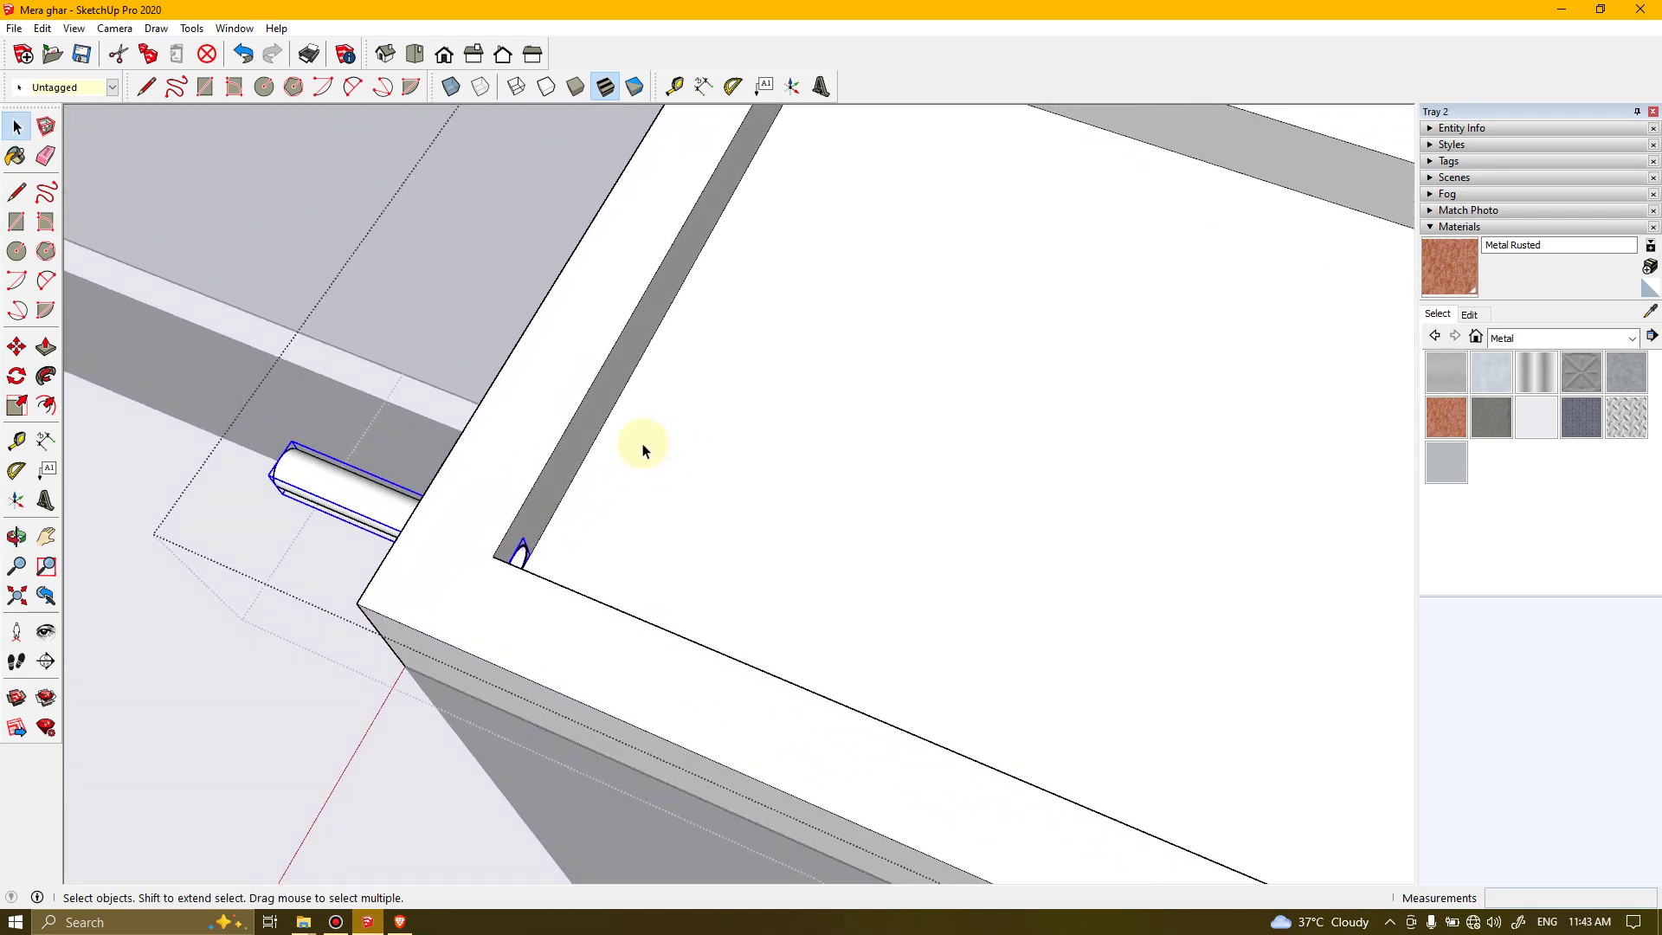
pyautogui.press('l')
pyautogui.click(519, 433)
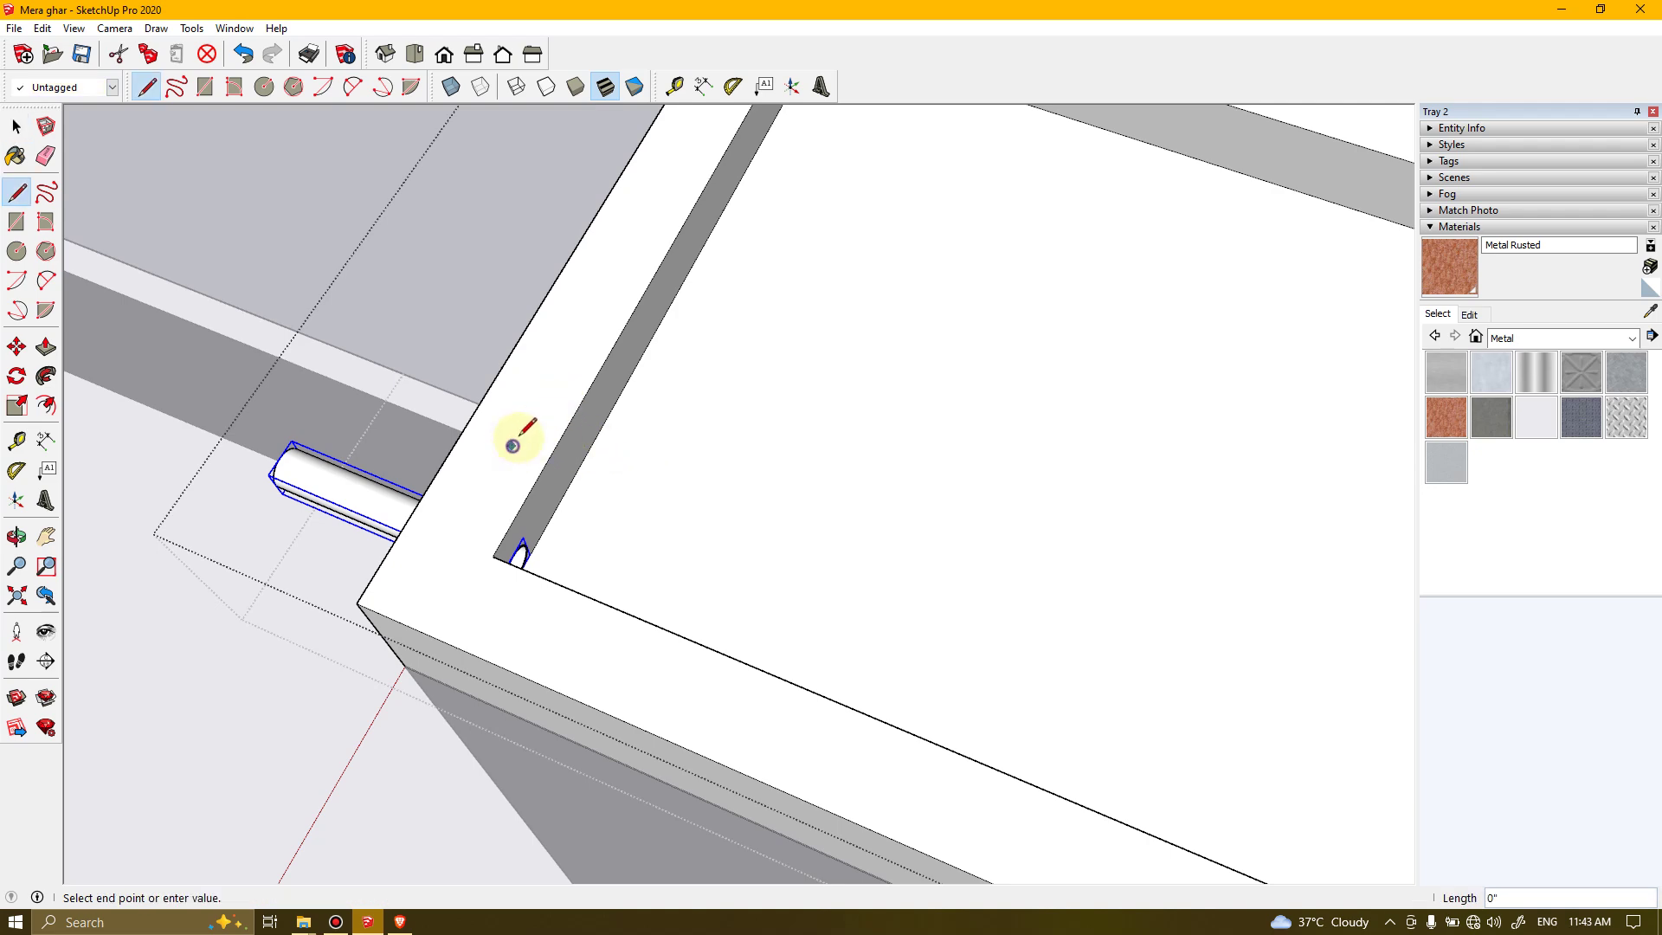
pyautogui.moveTo(563, 360); pyautogui.dragTo(594, 334, button='middle')
pyautogui.click(554, 319)
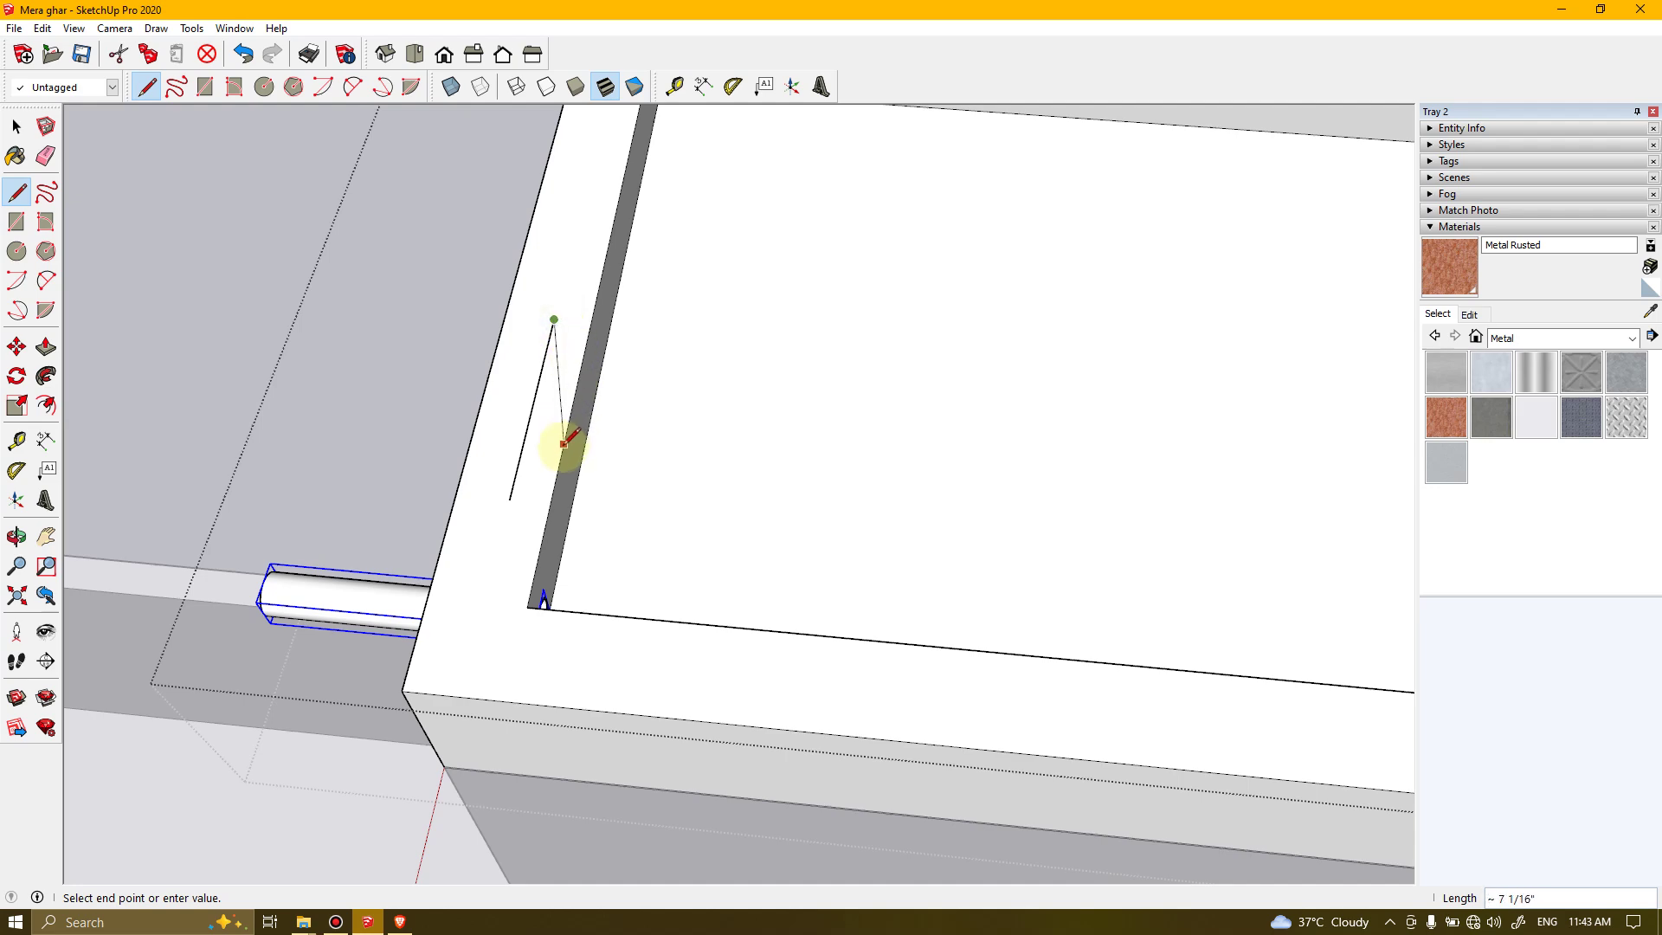
pyautogui.press('space')
pyautogui.hotkey('ctrl', 'z')
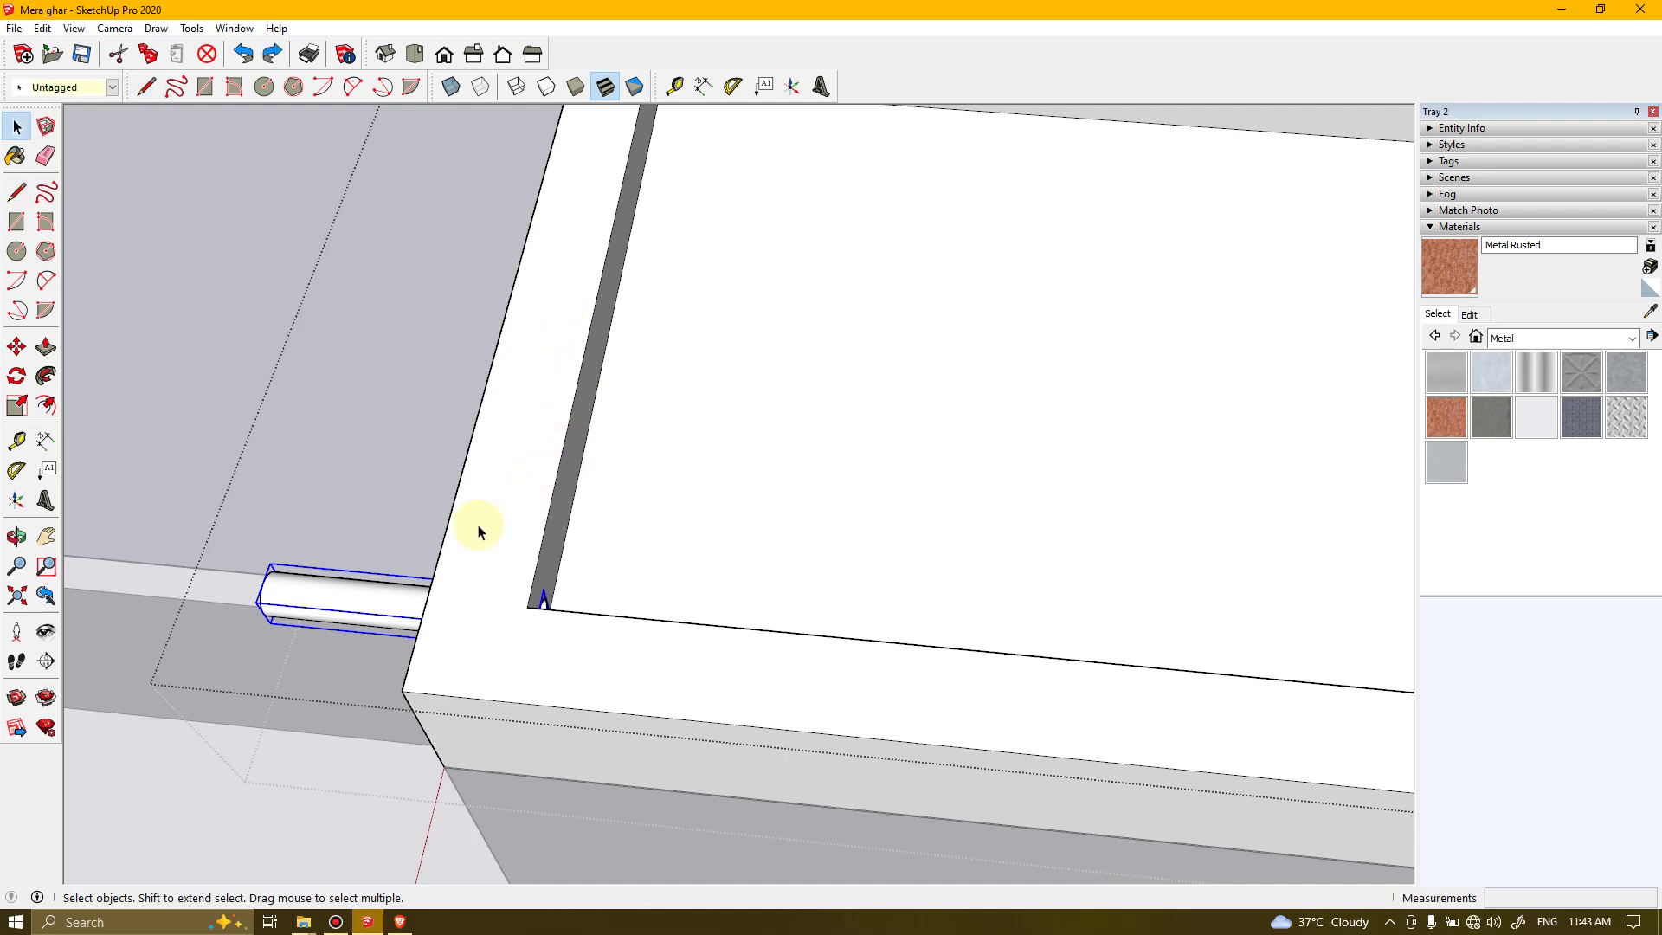
# Open the drain pipe group for editing and select the pipe's outer surface
pyautogui.click(370, 599)
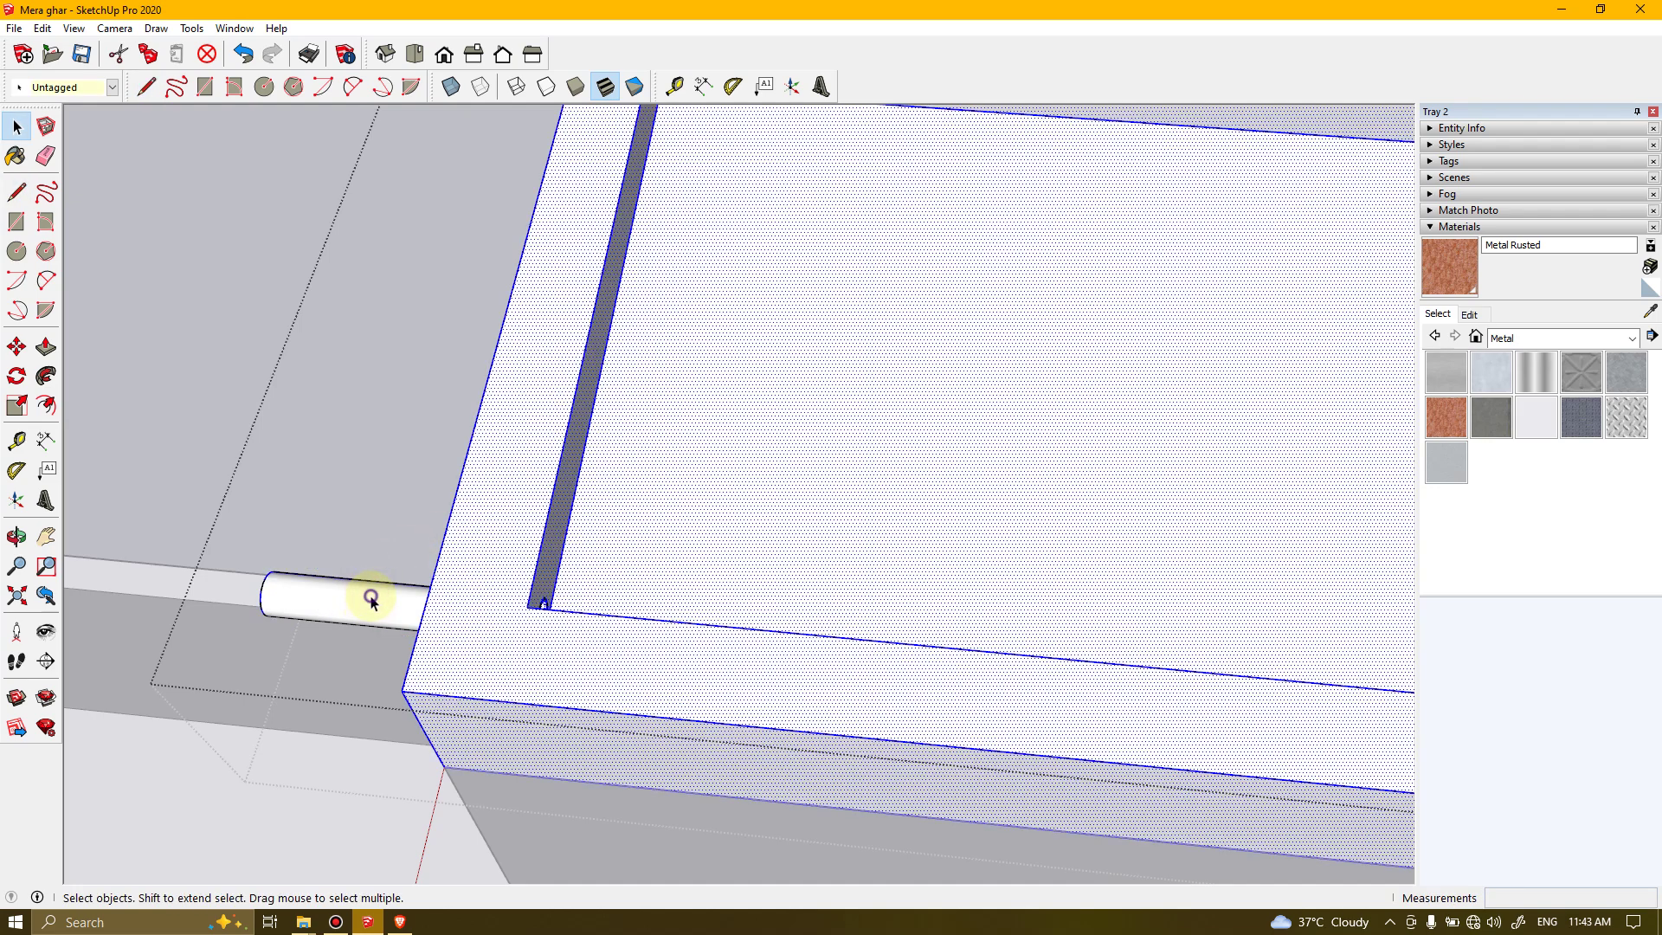
pyautogui.scroll(4, 373, 606)
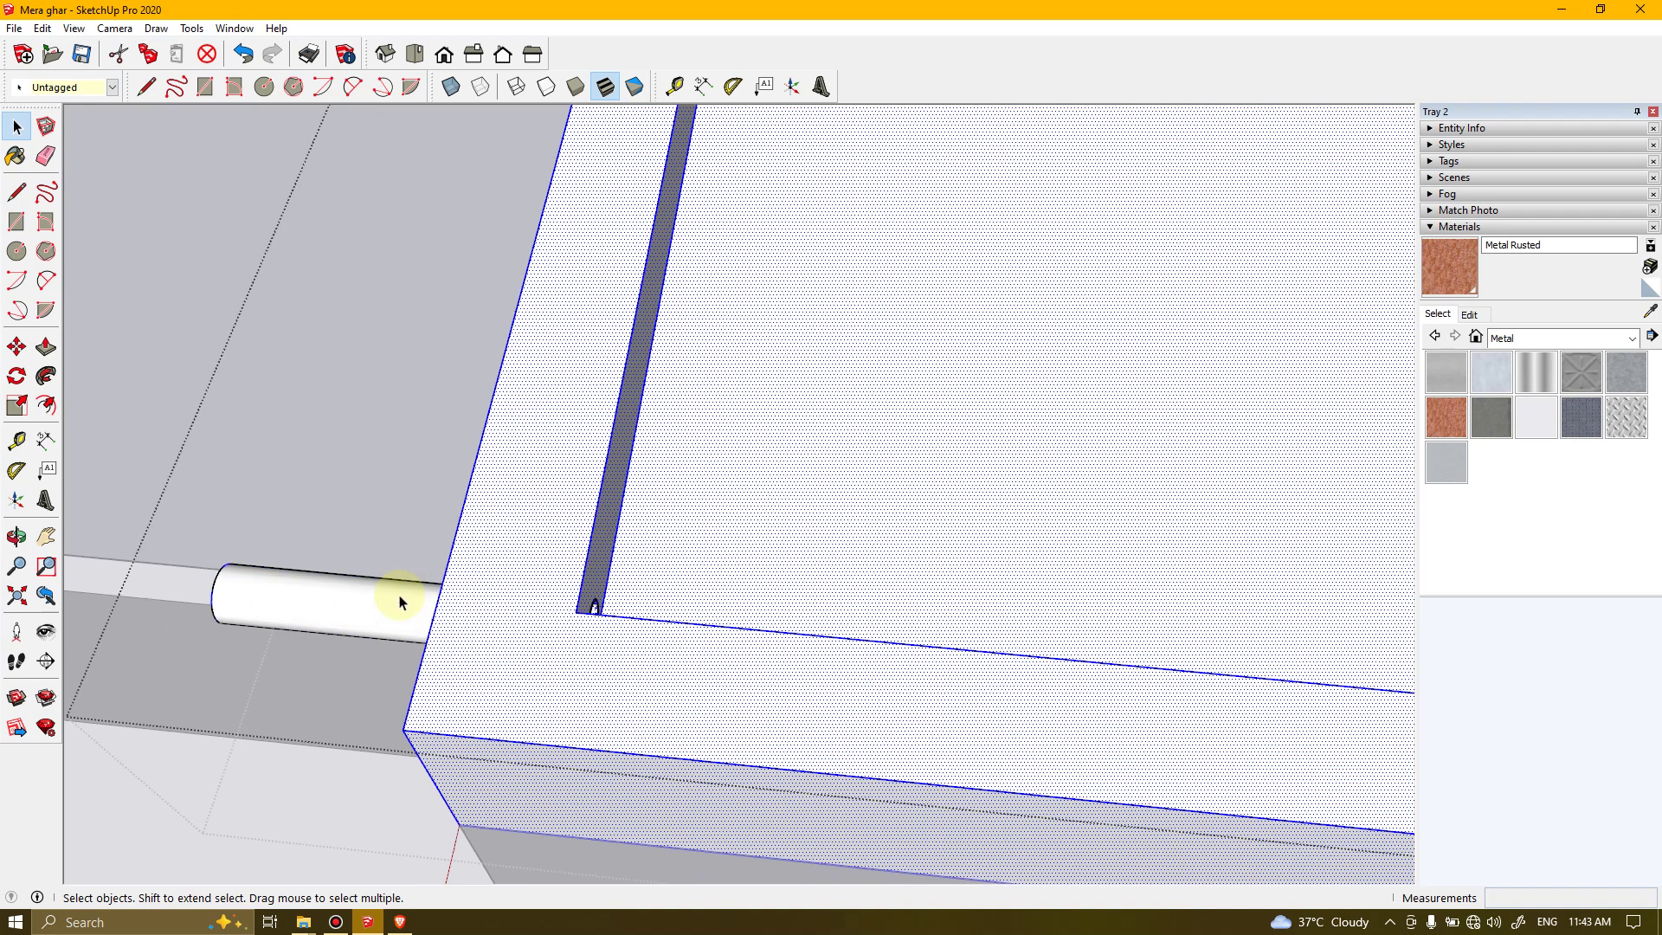
pyautogui.doubleClick(326, 623)
pyautogui.click(329, 629)
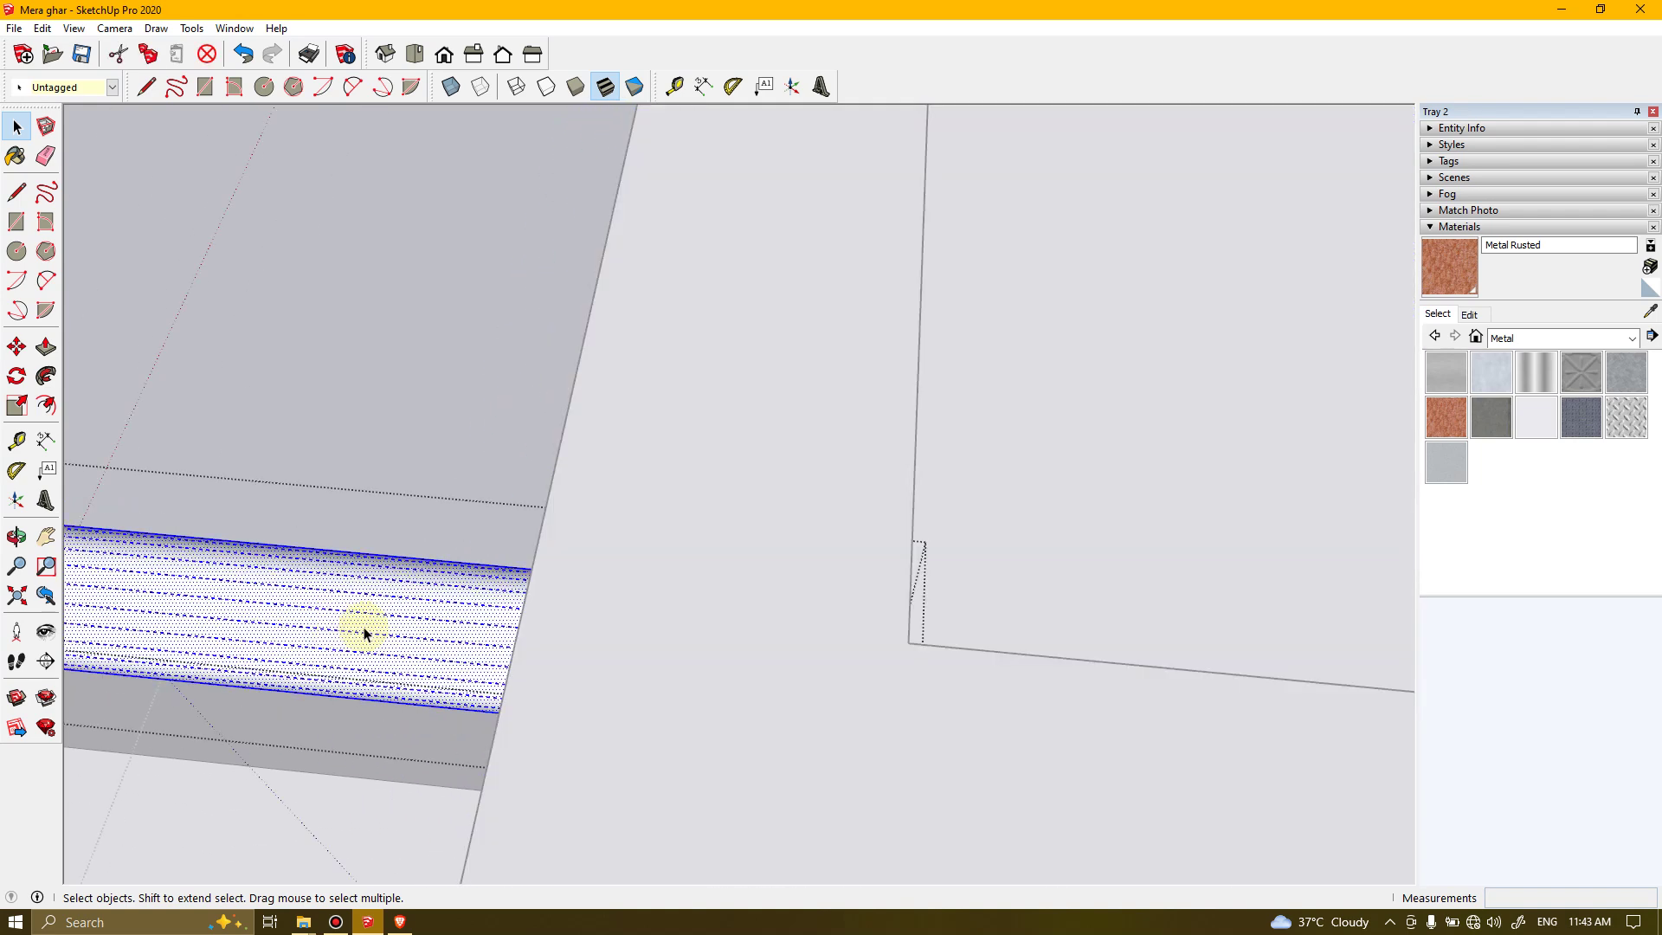
pyautogui.scroll(-5, 364, 635)
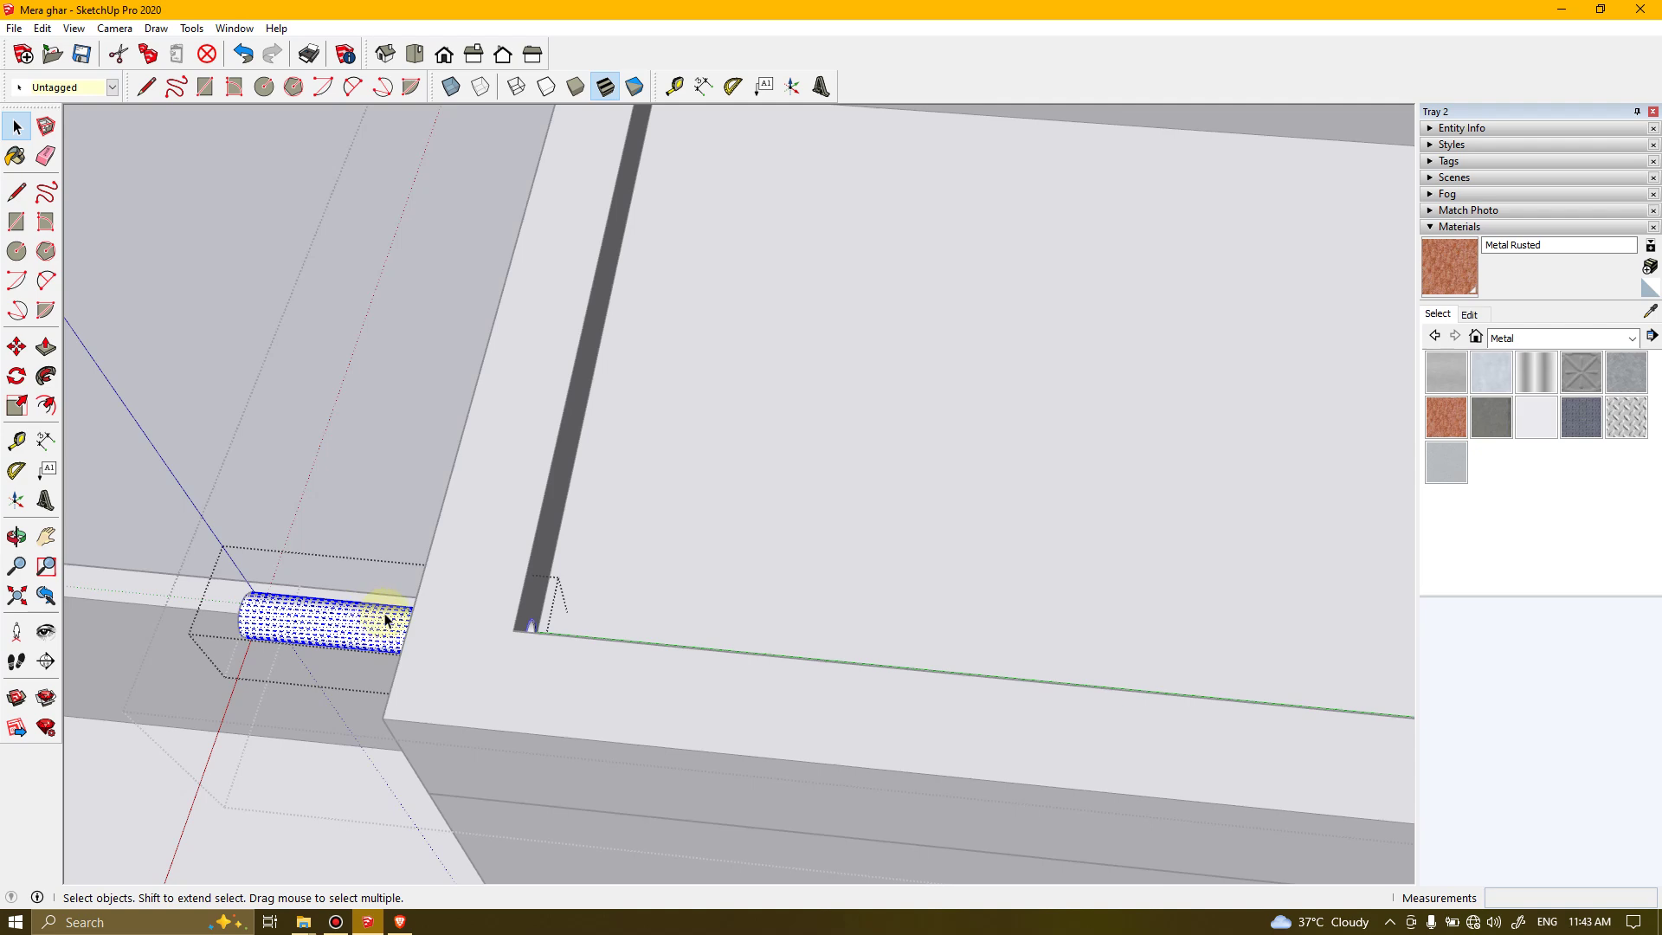
# Draw a straight line about 3 13/16" long along the top of the rim near the drain pipe
pyautogui.press('l')
pyautogui.moveTo(493, 448)
pyautogui.mouseDown(button='middle')
pyautogui.moveTo(519, 438)
pyautogui.moveTo(549, 512)
pyautogui.moveTo(371, 586)
pyautogui.moveTo(568, 487)
pyautogui.mouseUp(button='middle')
pyautogui.click(542, 491)
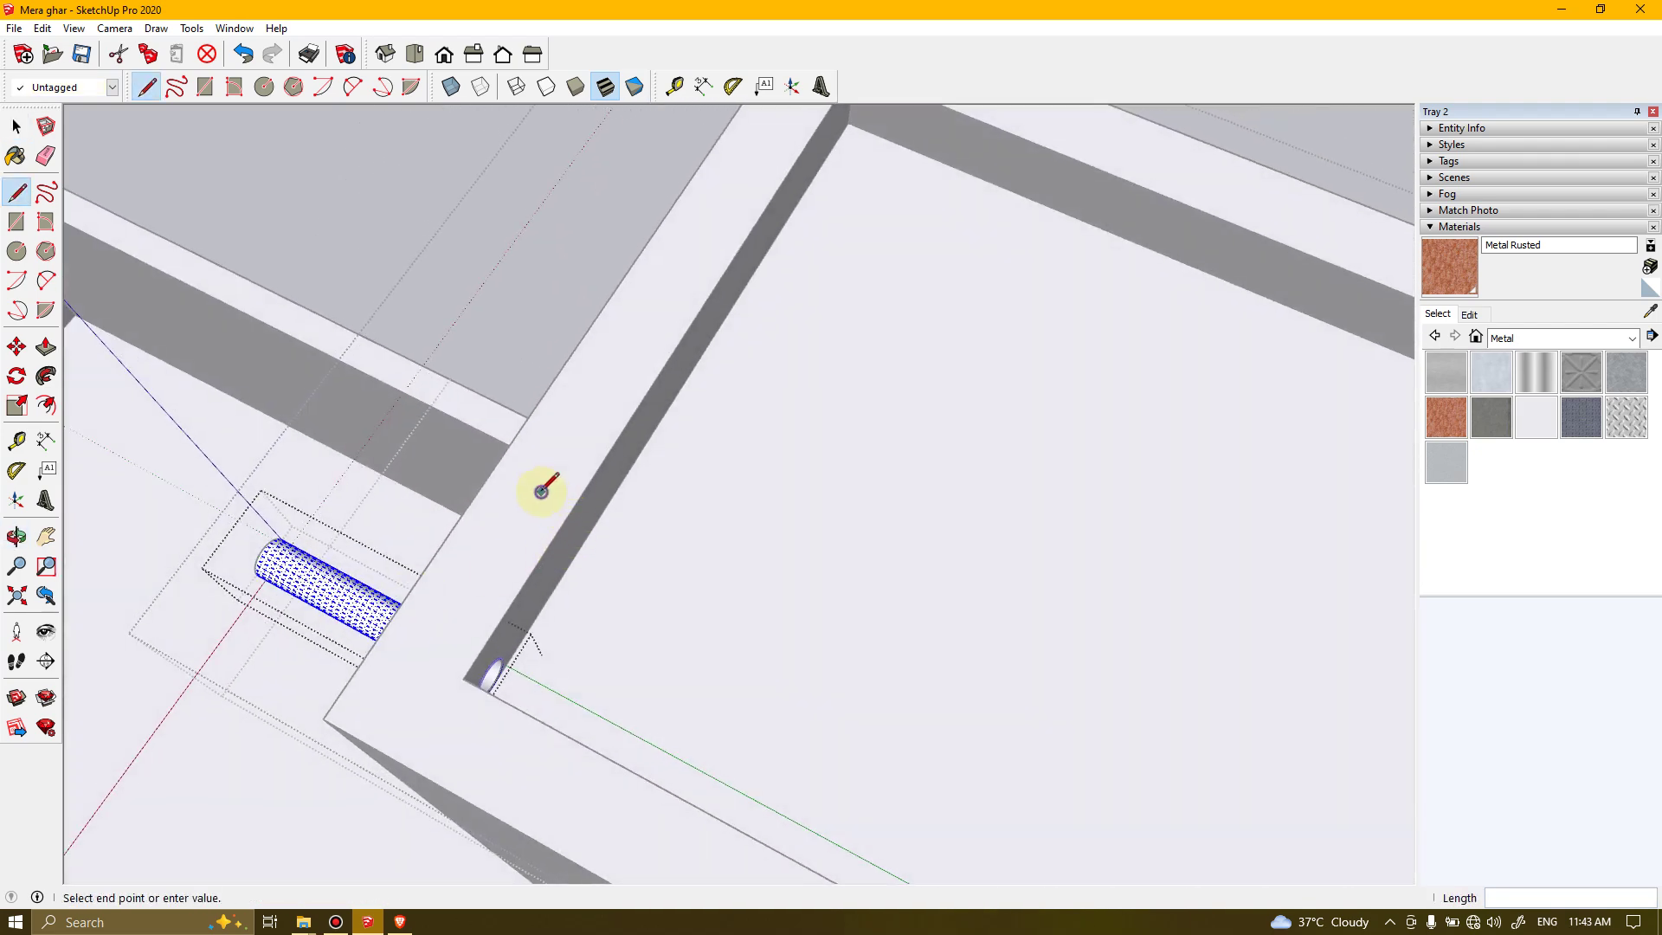
pyautogui.click(586, 422)
pyautogui.moveTo(537, 482)
pyautogui.mouseDown(button='middle')
pyautogui.moveTo(753, 490)
pyautogui.moveTo(903, 437)
pyautogui.moveTo(860, 471)
pyautogui.moveTo(453, 475)
pyautogui.moveTo(937, 428)
pyautogui.moveTo(1198, 289)
pyautogui.moveTo(1013, 156)
pyautogui.moveTo(519, 268)
pyautogui.moveTo(383, 350)
pyautogui.moveTo(347, 429)
pyautogui.mouseUp(button='middle')
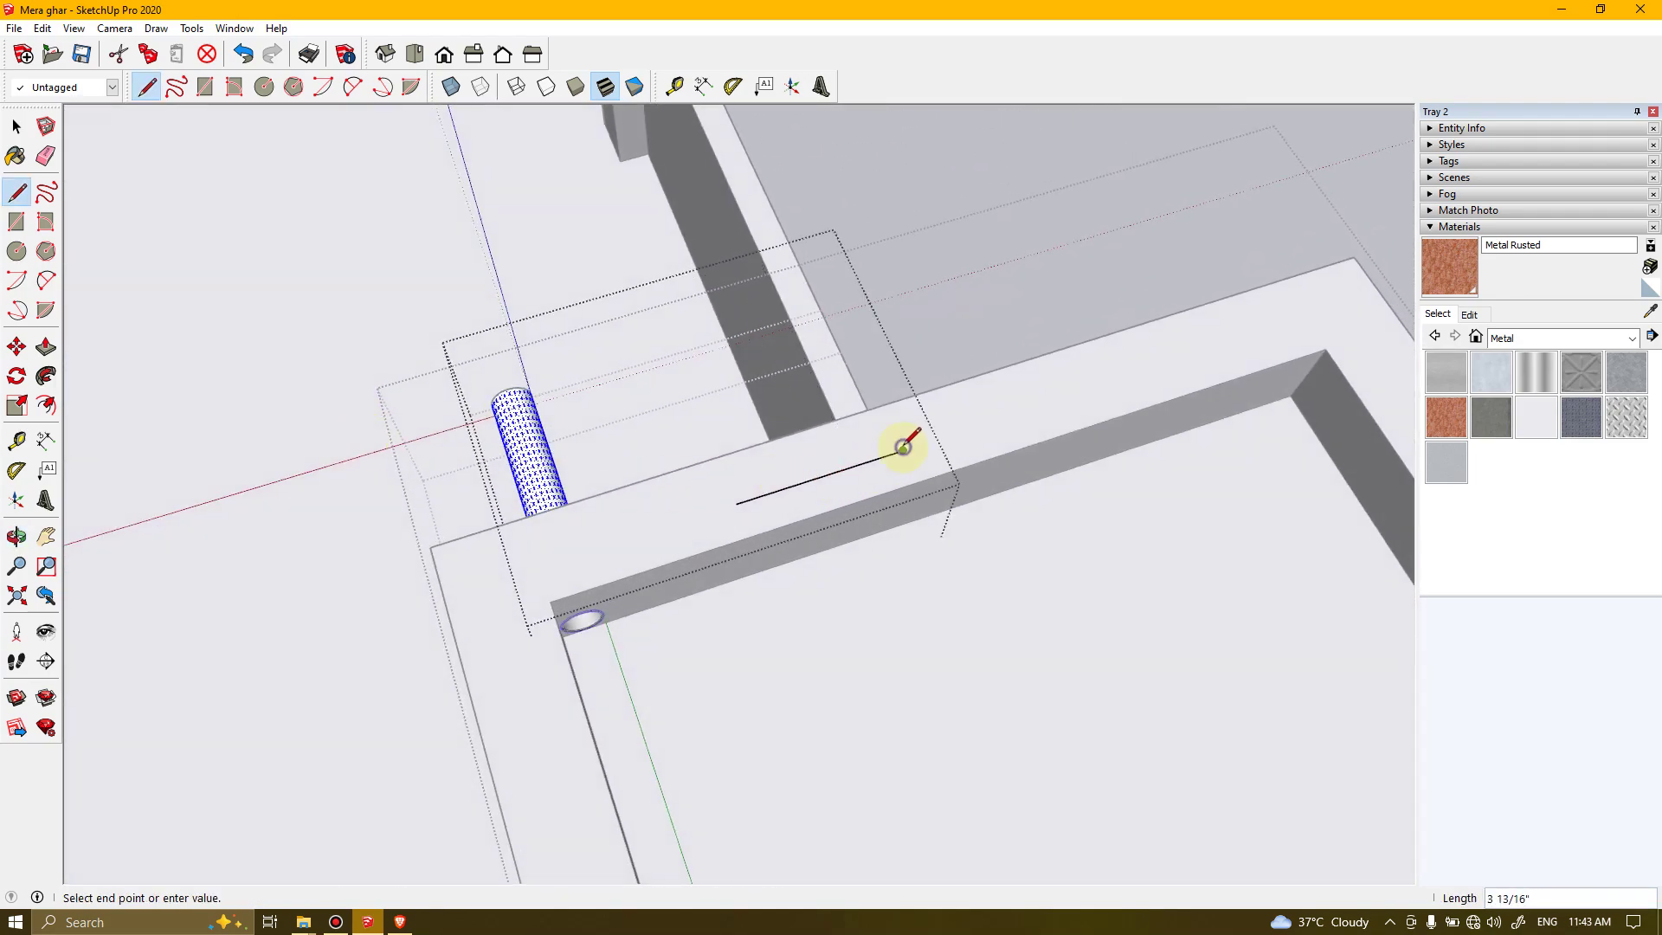
pyautogui.click(903, 449)
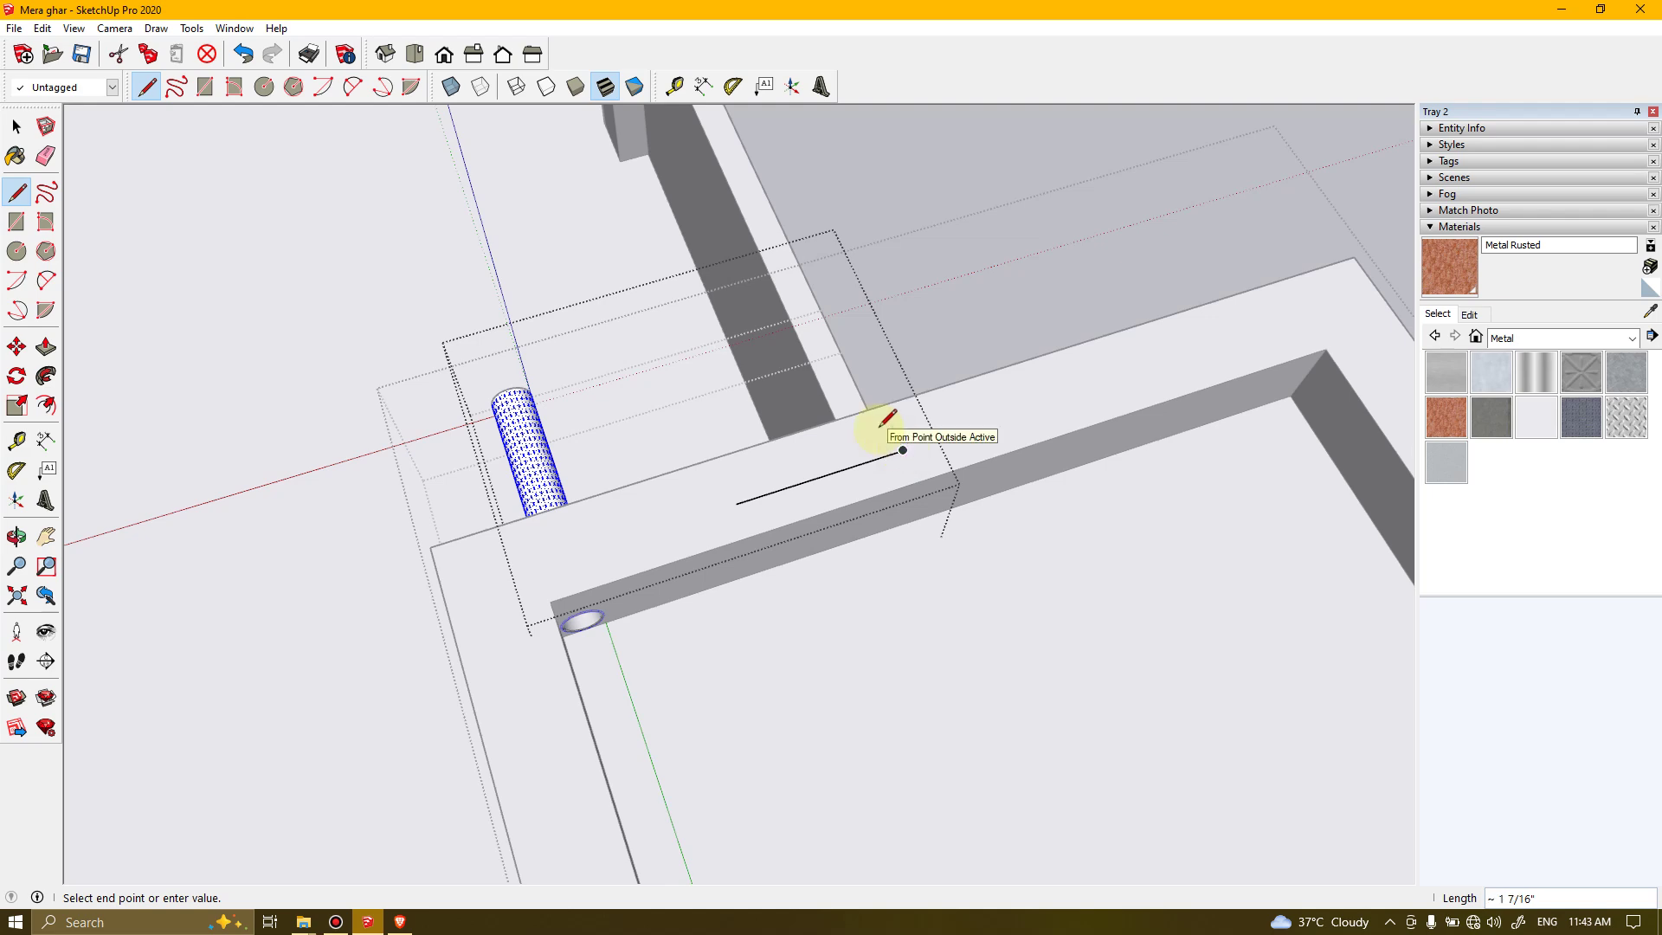
# Draw a circle of 0.5" radius centred on the line, about a third of the way from its end nearer the pipe
pyautogui.press('c')
pyautogui.scroll(4, 816, 490)
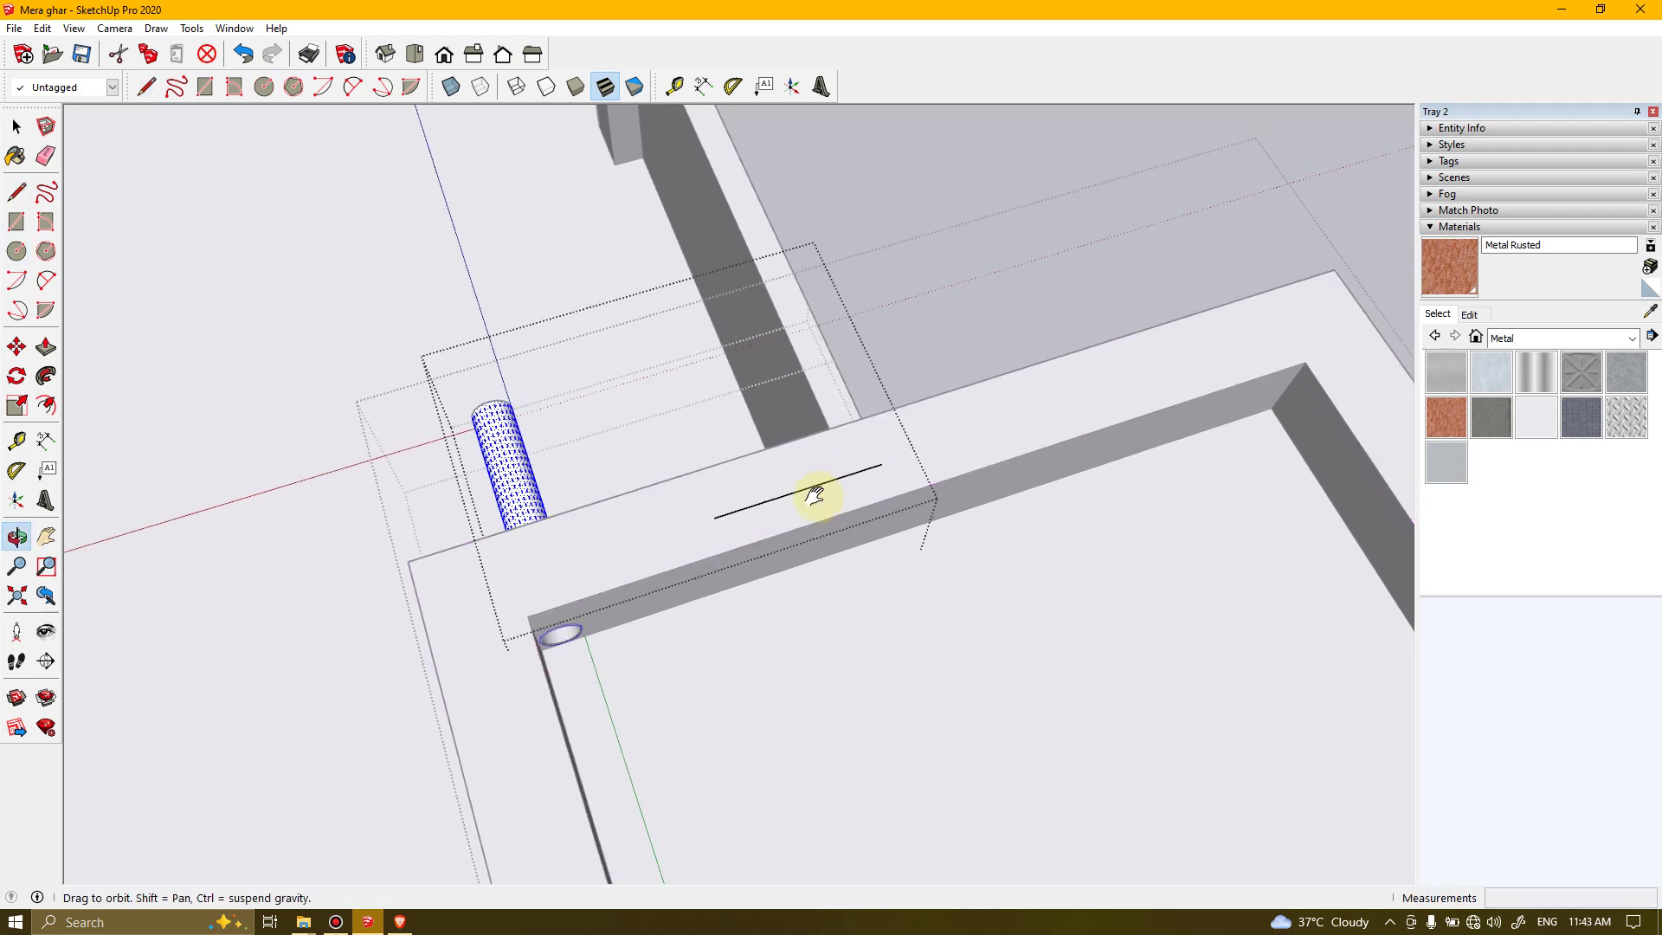
pyautogui.scroll(3, 793, 545)
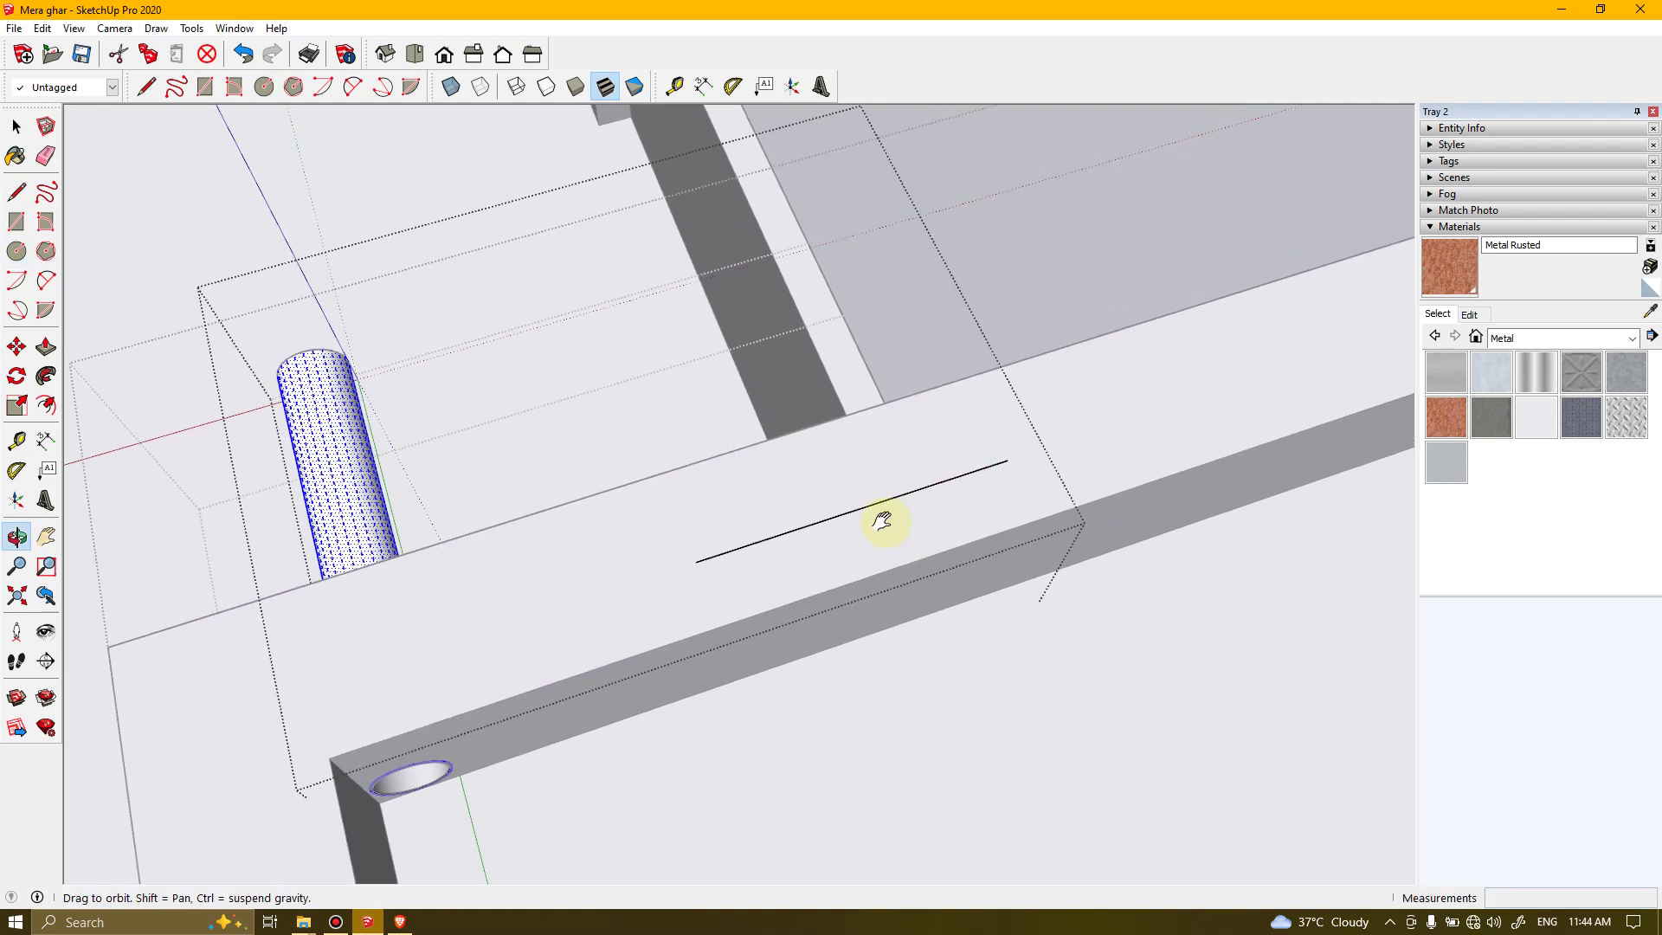
pyautogui.click(797, 528)
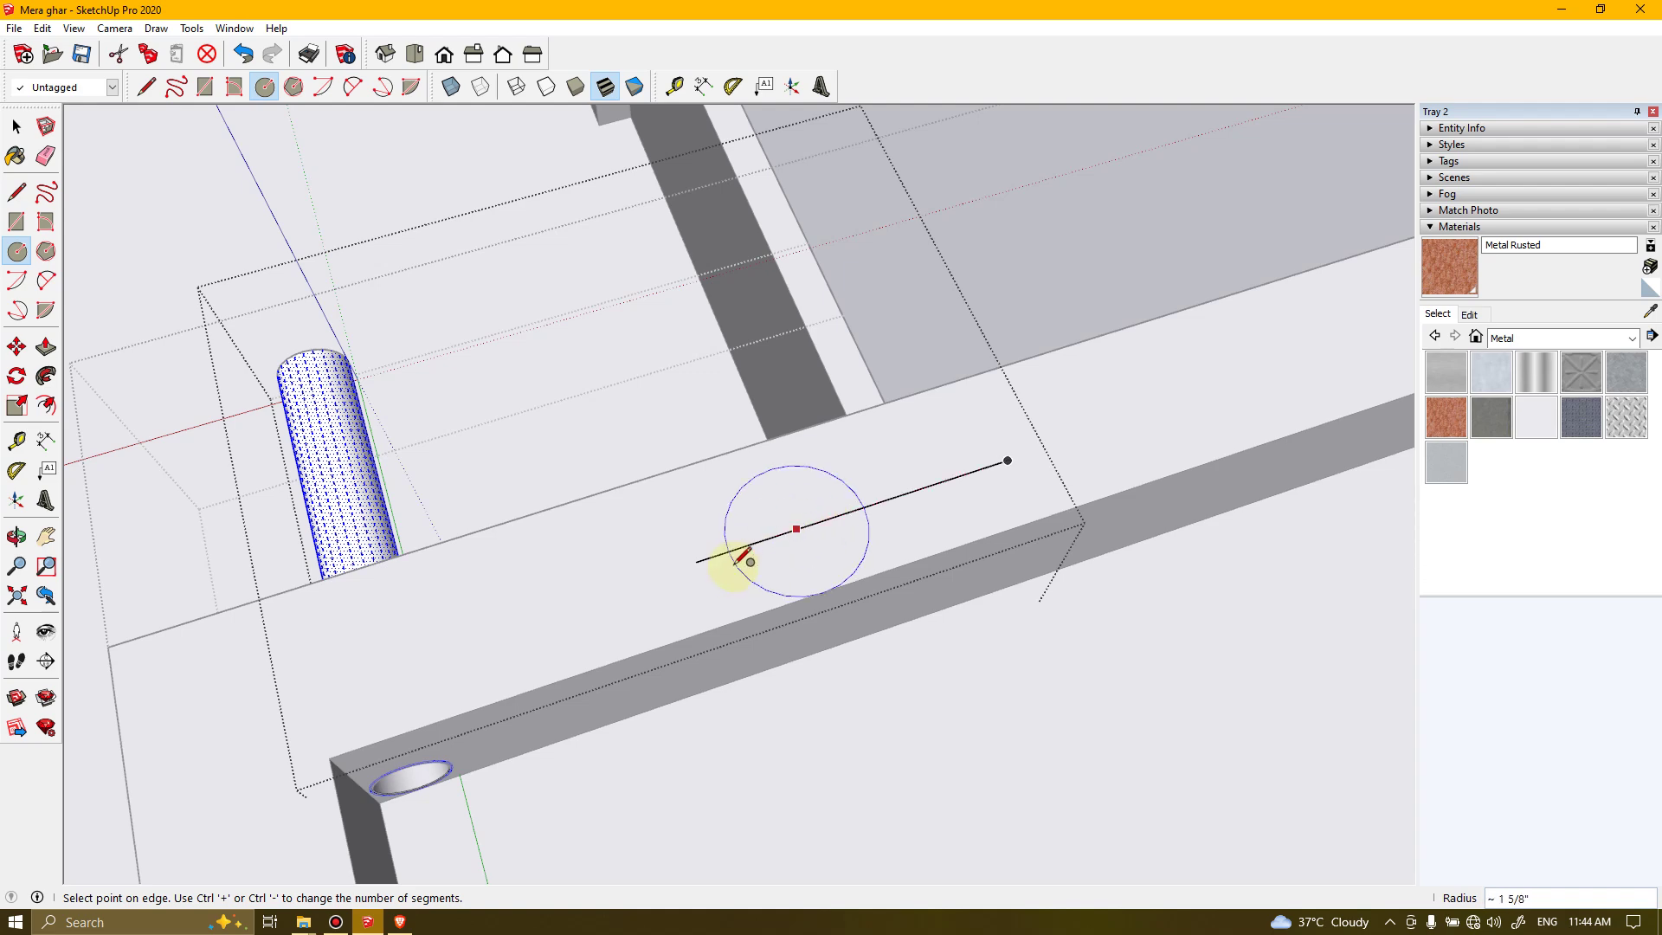
pyautogui.scroll(-3, 693, 567)
pyautogui.moveTo(649, 575); pyautogui.dragTo(426, 401, button='middle')
pyautogui.scroll(-3, 727, 446)
pyautogui.scroll(3, 582, 419)
pyautogui.scroll(3, 1402, 433)
pyautogui.moveTo(1181, 462); pyautogui.dragTo(1015, 208, button='middle')
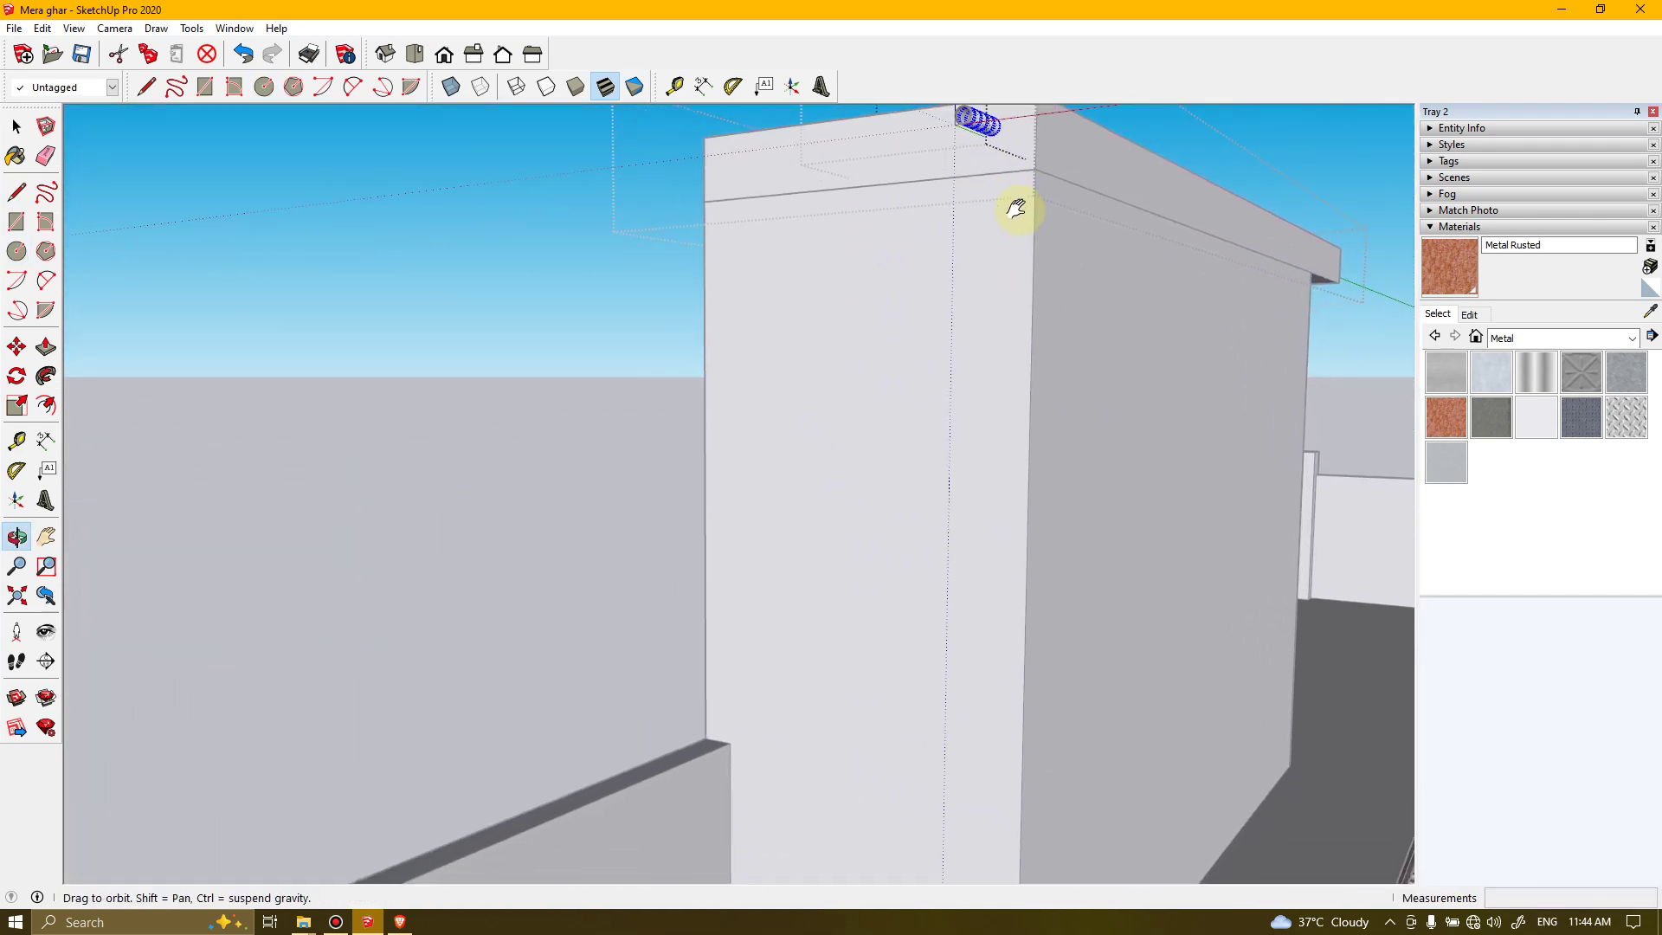
pyautogui.scroll(-3, 961, 251)
pyautogui.moveTo(946, 277); pyautogui.dragTo(994, 386, button='middle')
pyautogui.scroll(5, 1002, 311)
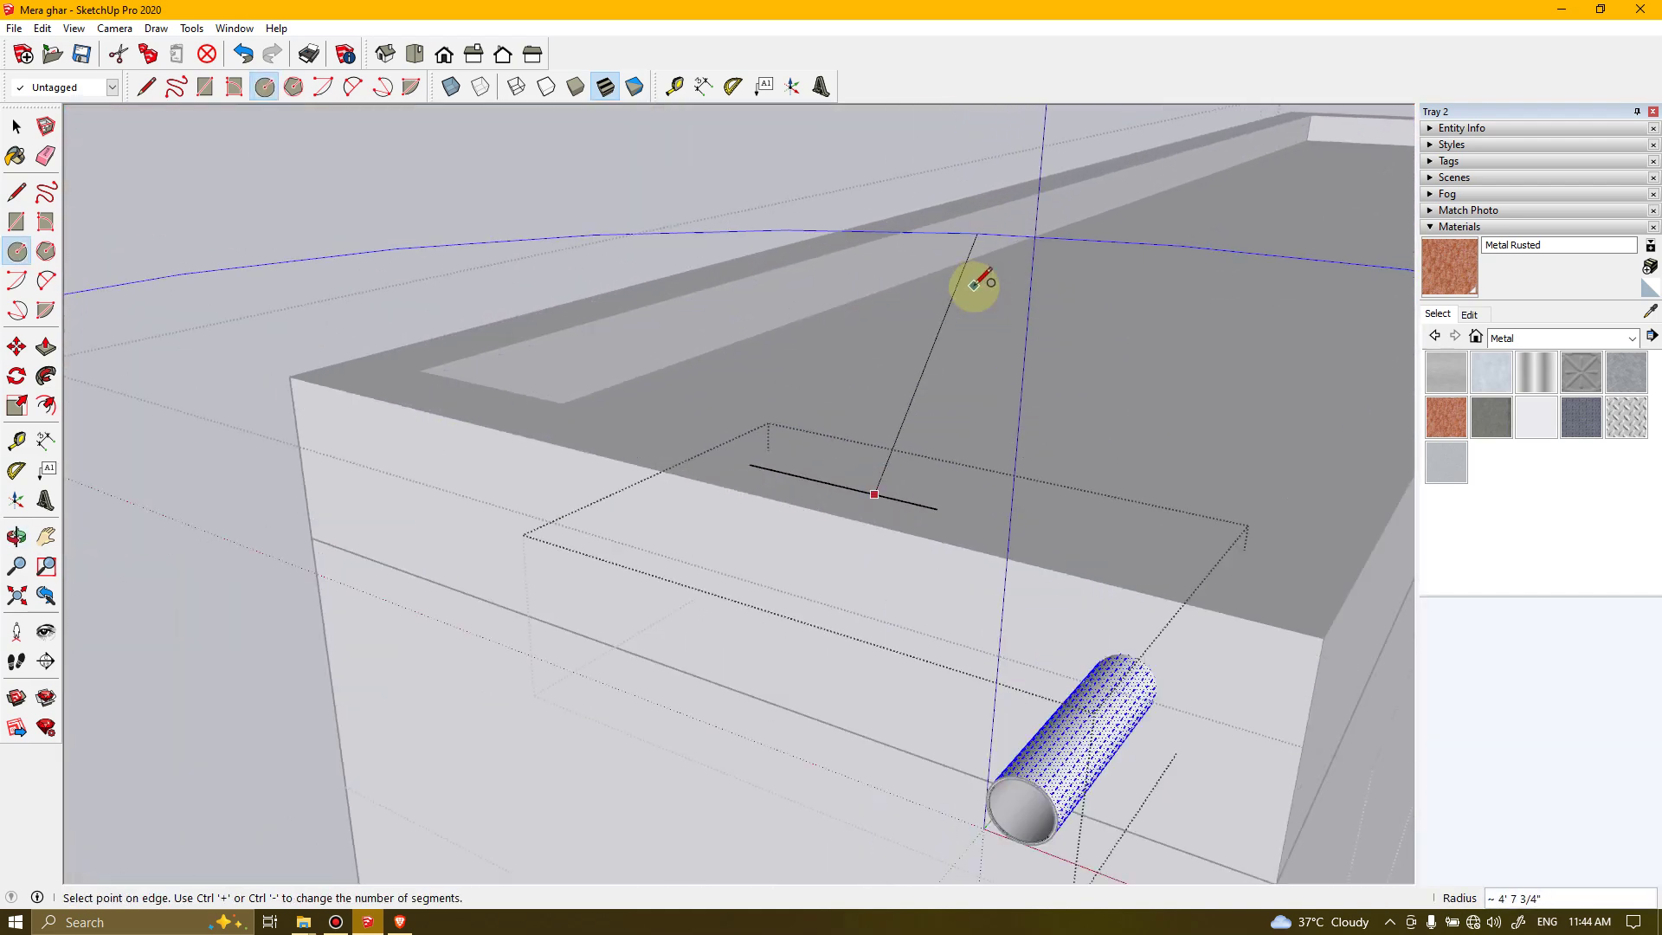
pyautogui.moveTo(979, 280); pyautogui.dragTo(927, 353, button='middle')
pyautogui.scroll(6, 901, 434)
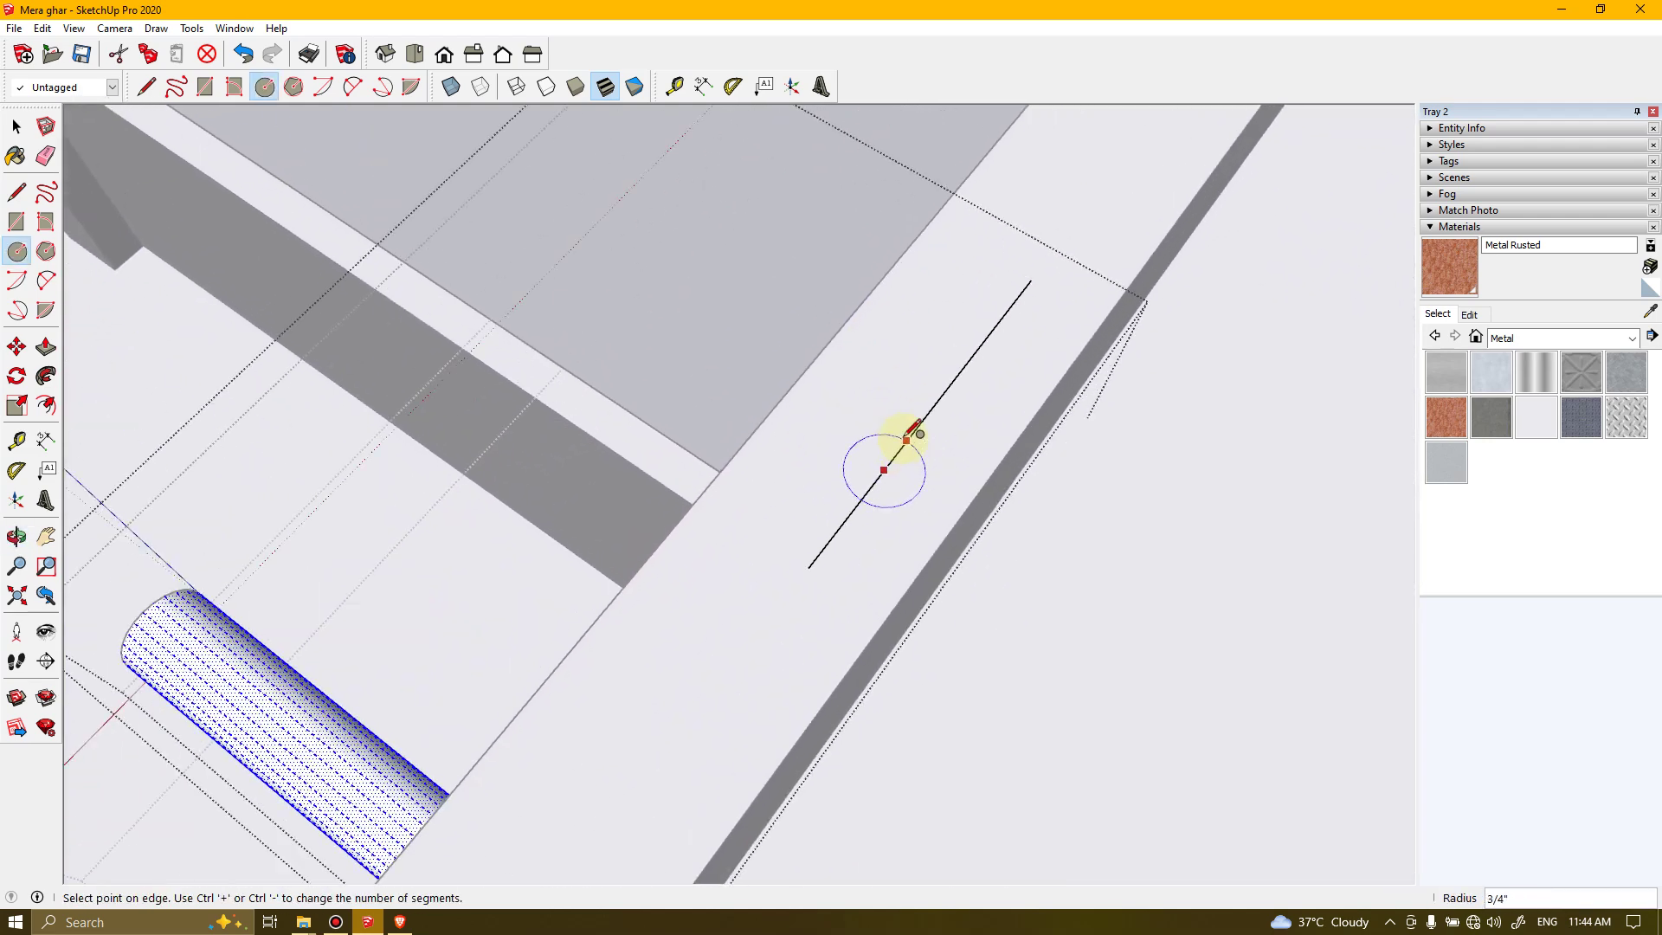
pyautogui.moveTo(1008, 426); pyautogui.dragTo(839, 508, button='middle')
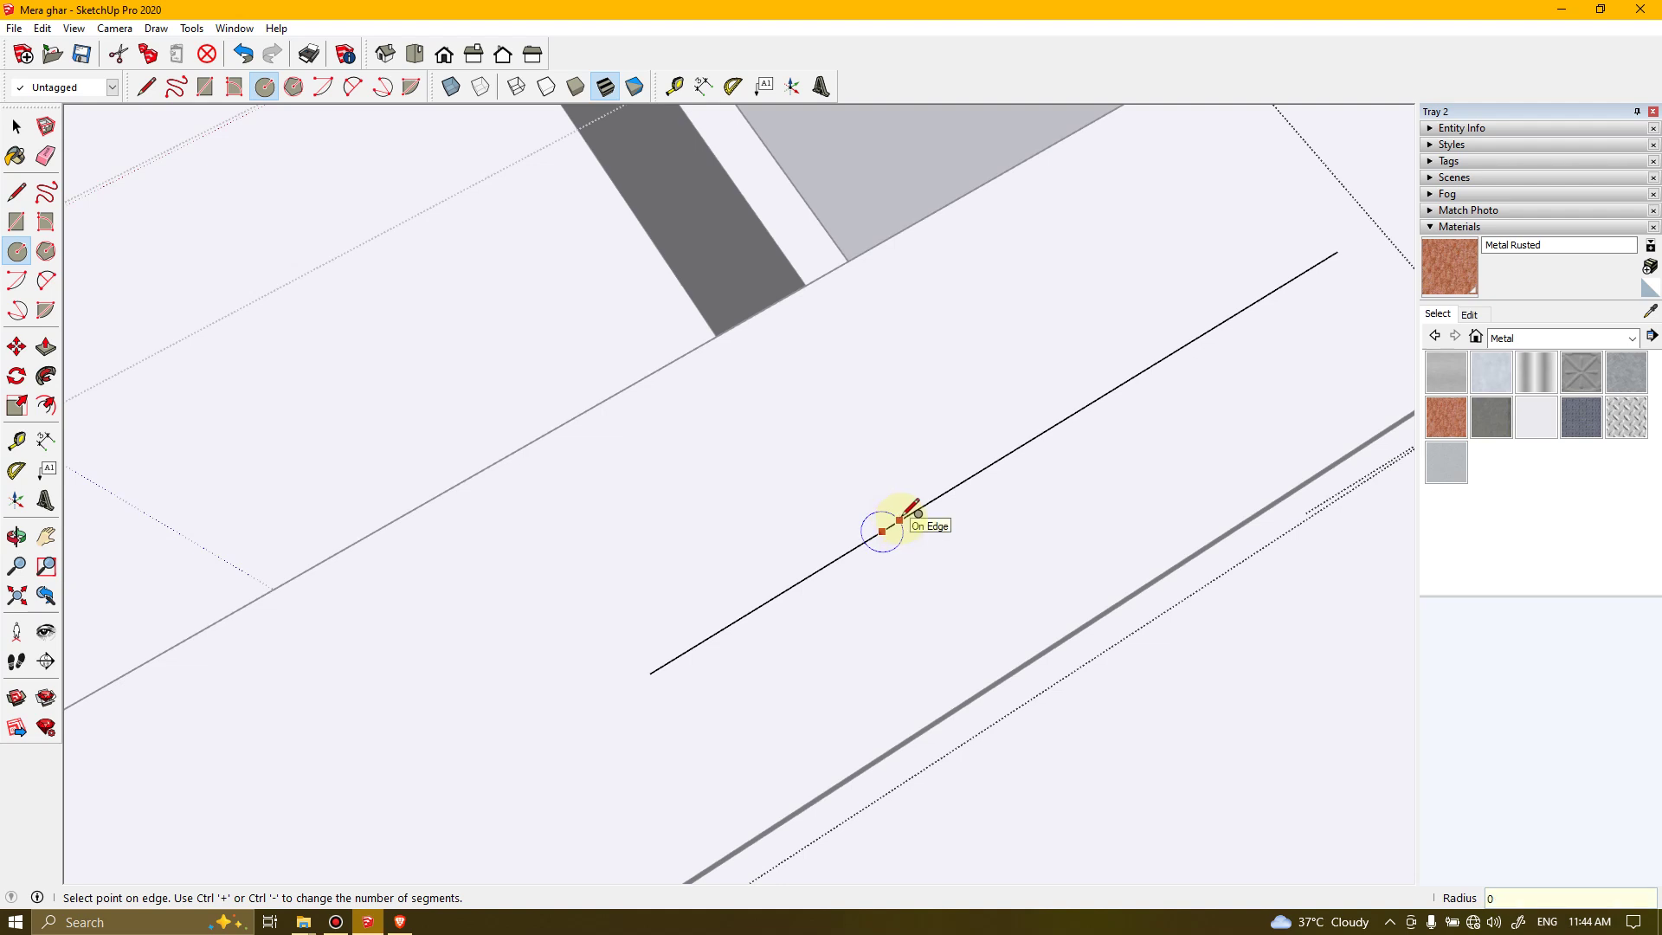
pyautogui.press('Return')
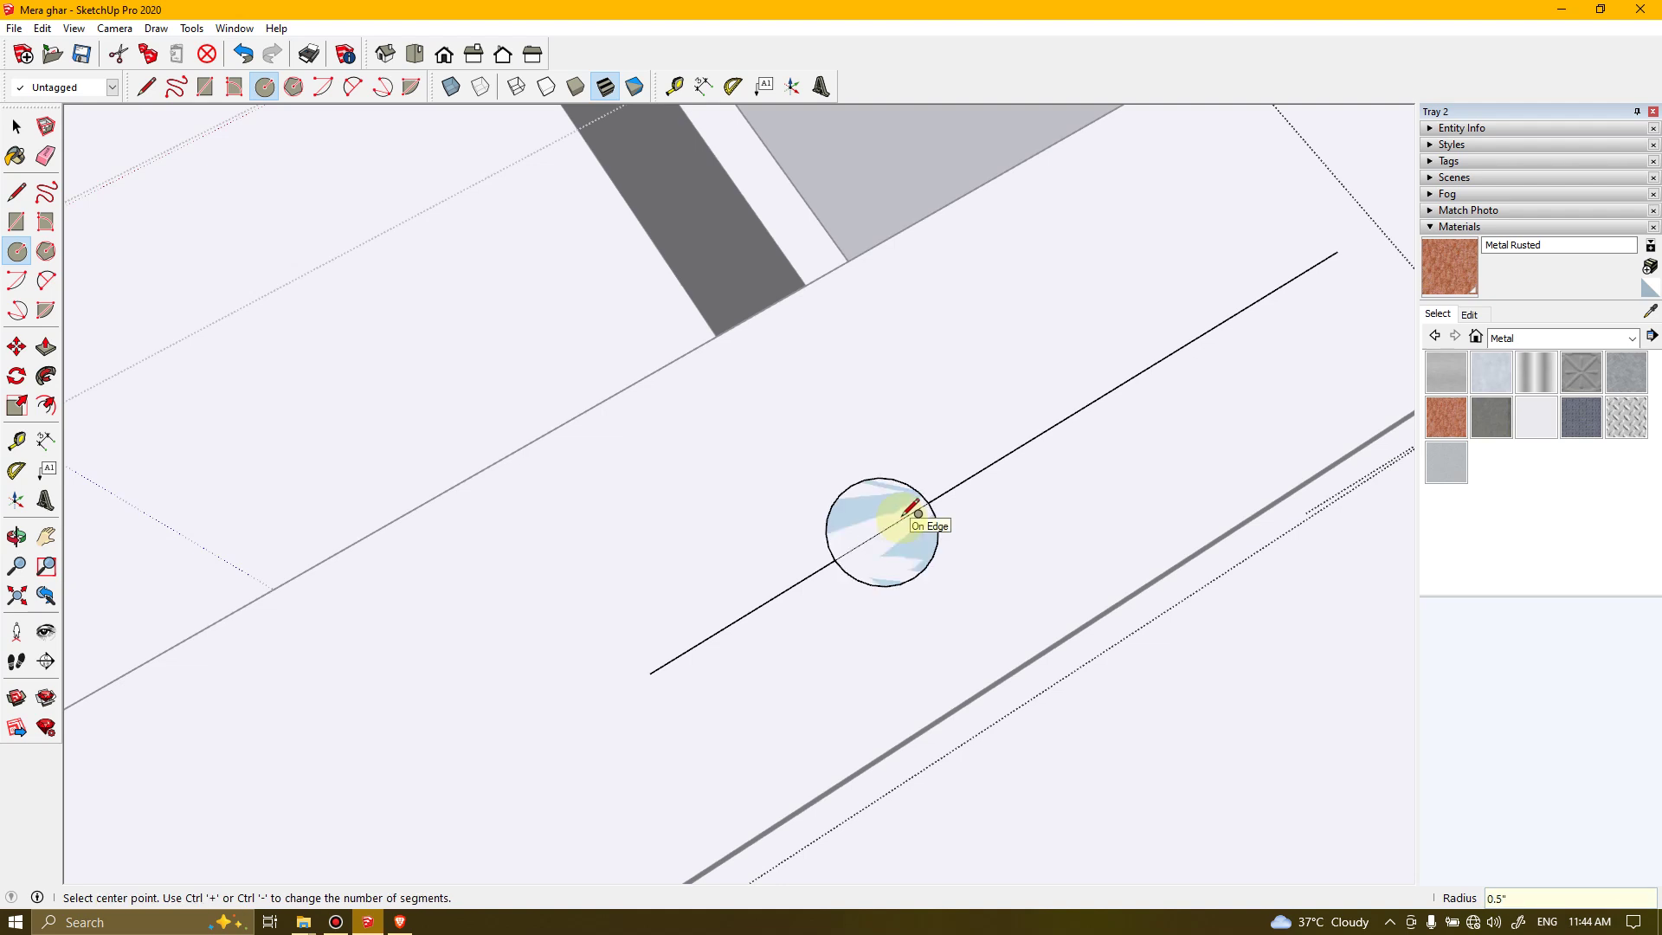
# Draw a concentric circle of 9/16" radius around the 0.5" circle
pyautogui.scroll(-4, 822, 532)
pyautogui.scroll(4, 883, 499)
pyautogui.click(765, 567)
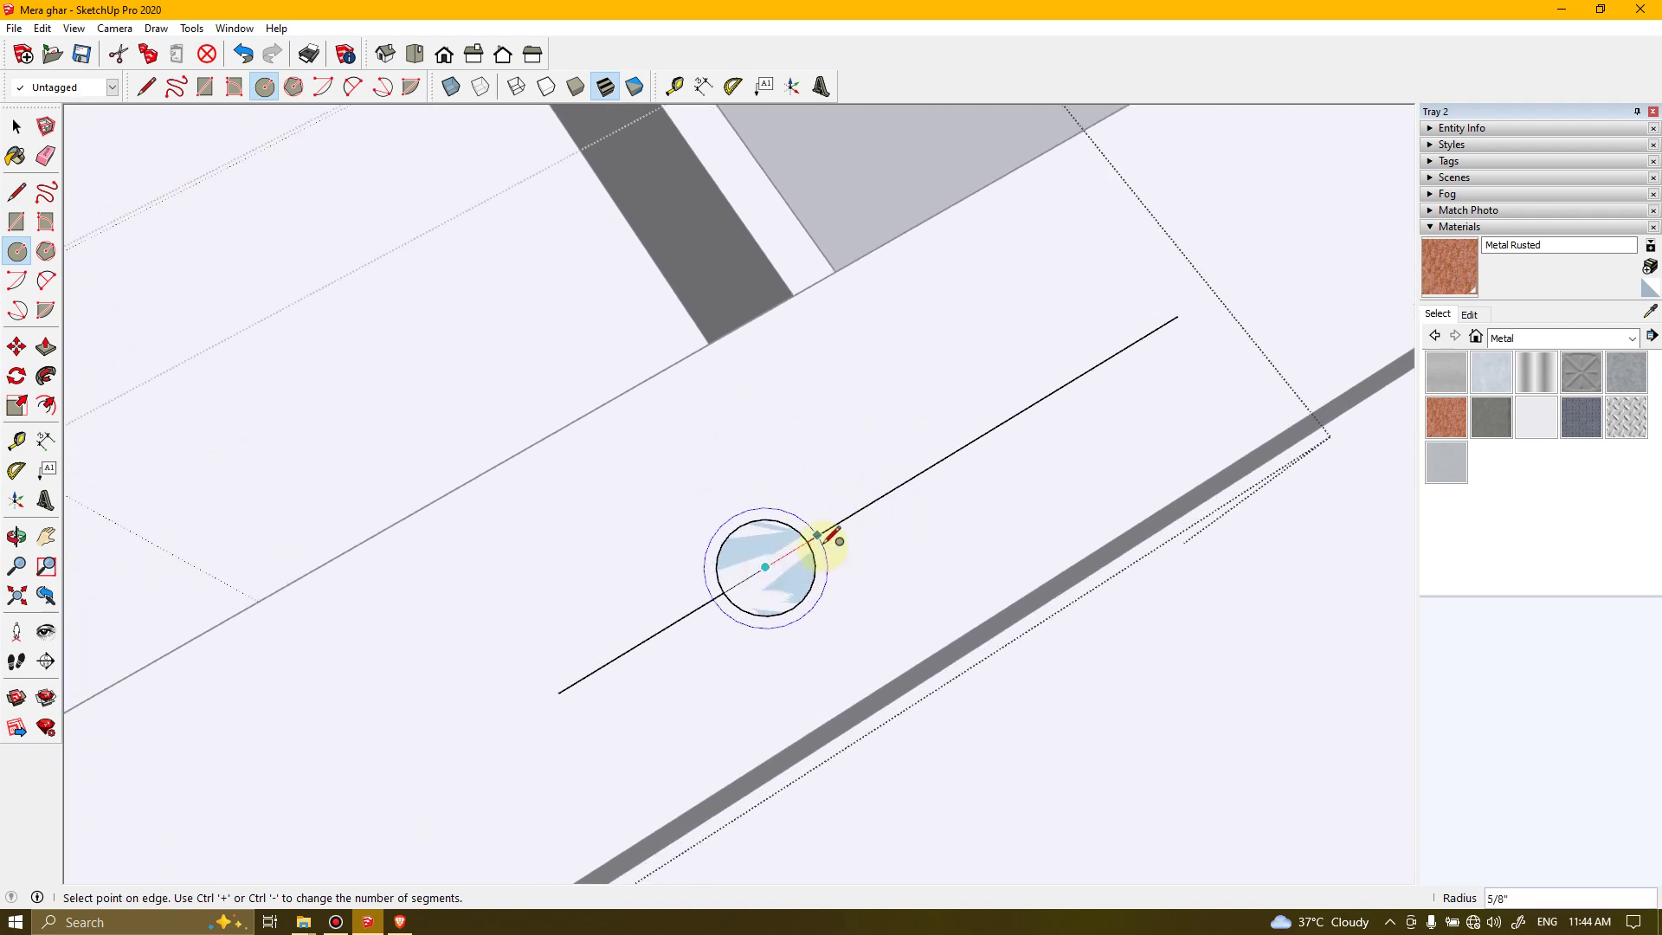
pyautogui.scroll(2, 822, 534)
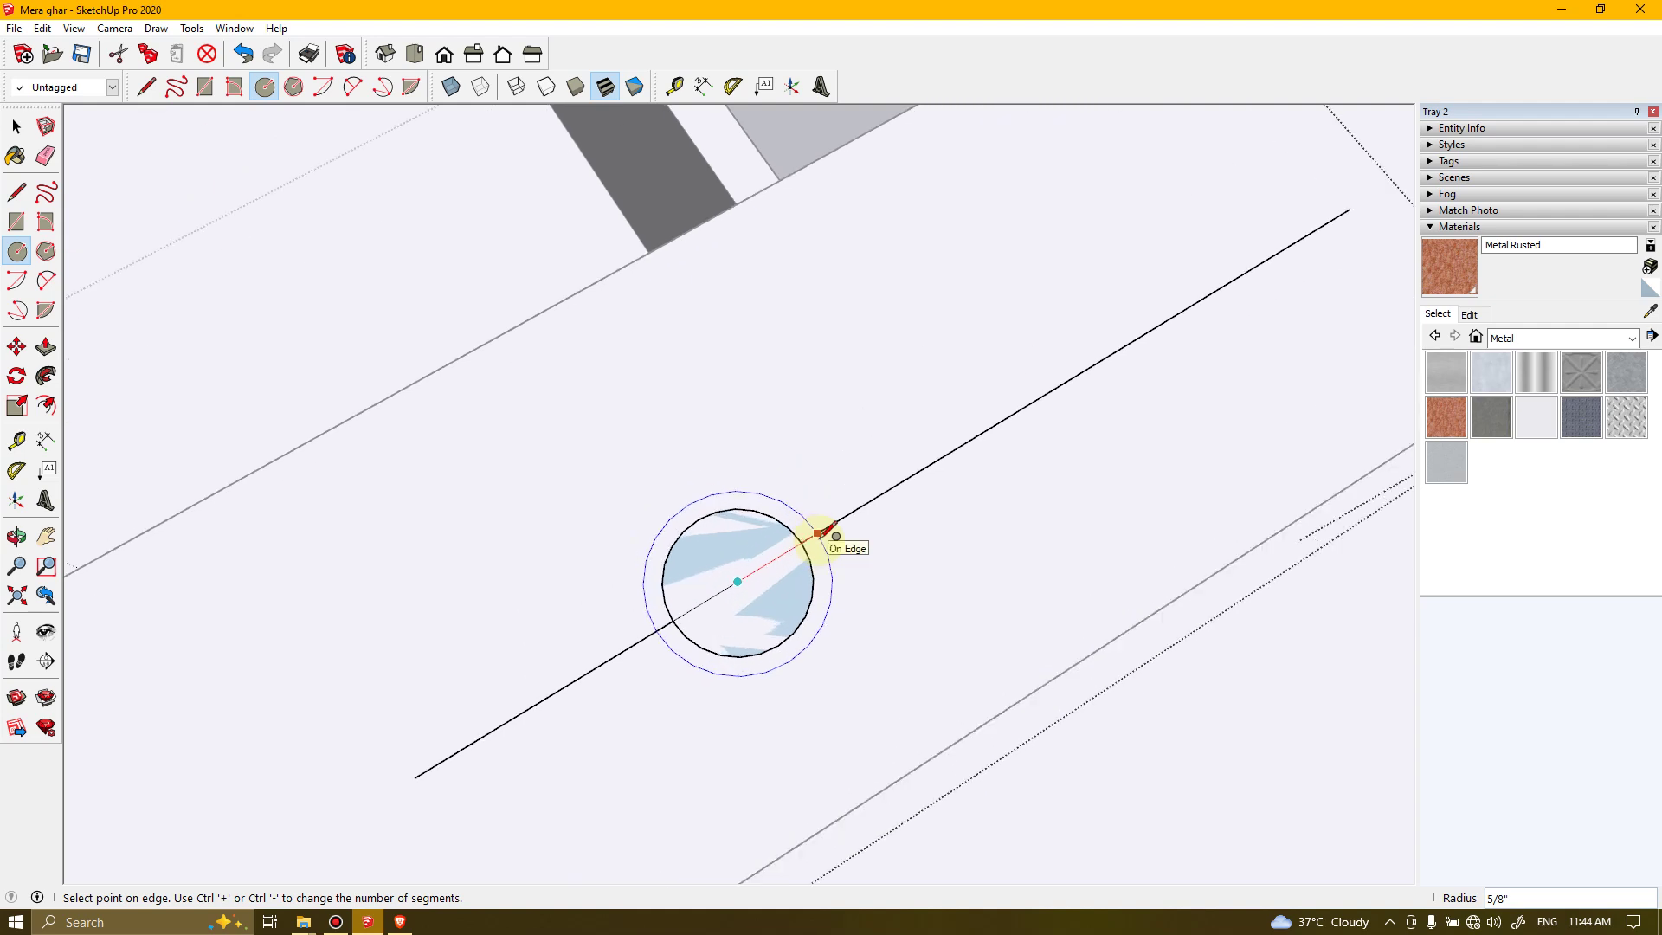
pyautogui.click(810, 537)
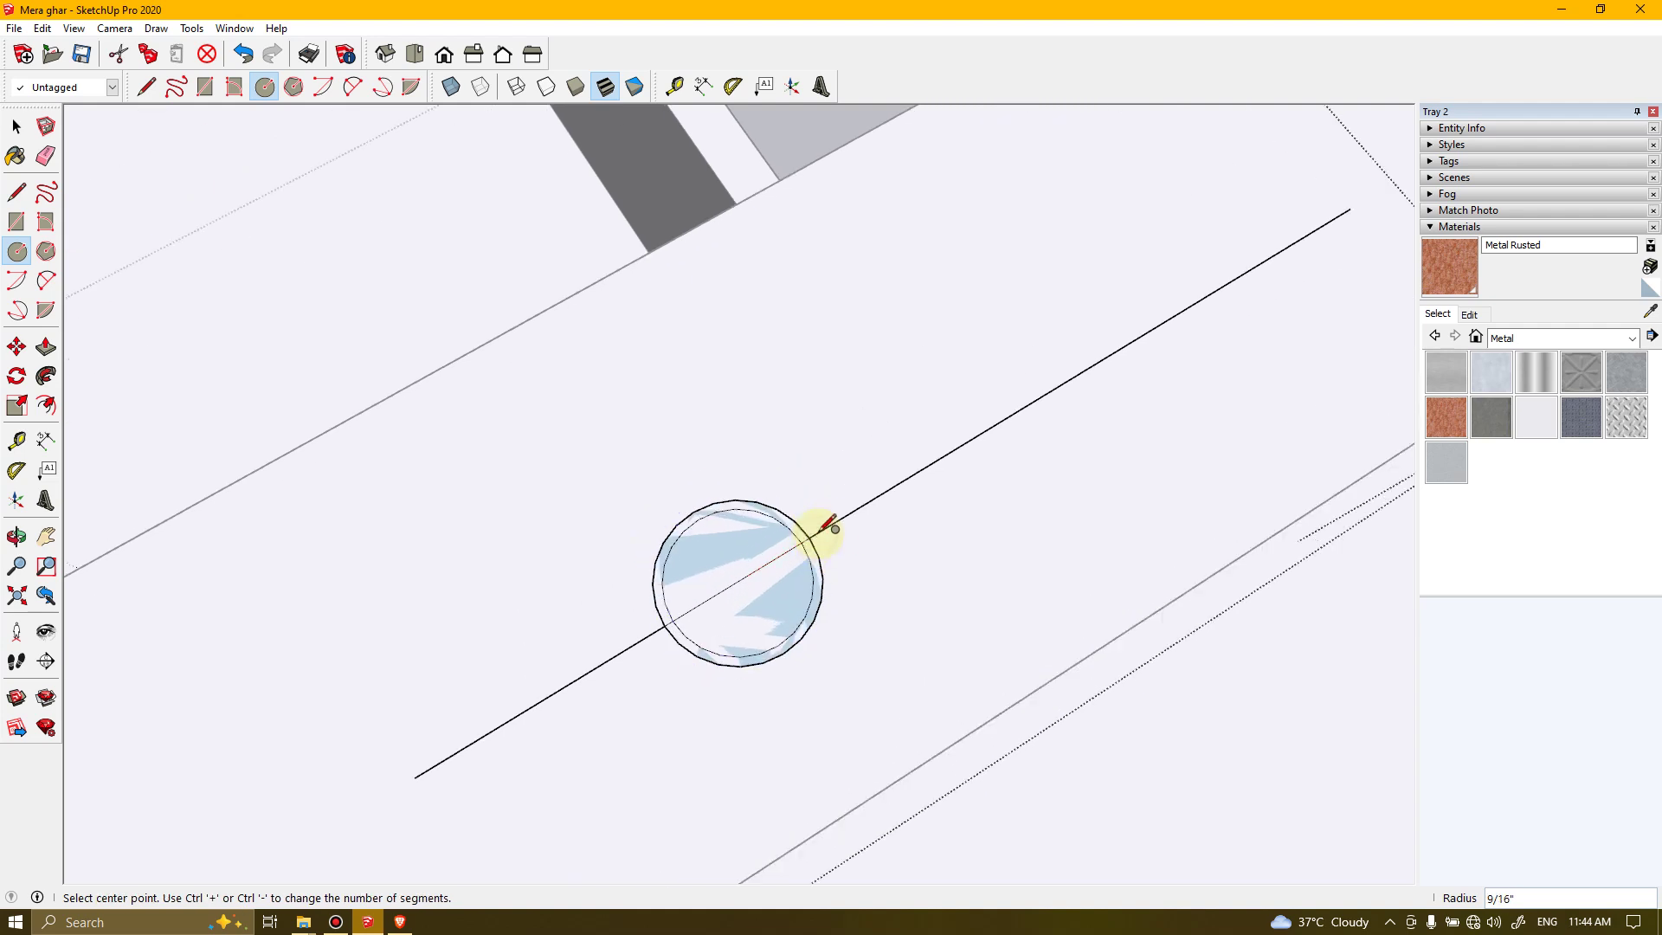
# Draw a second pair of concentric circles with 0.5" and 9/16" radii, centred on the line beside the first pair
pyautogui.click(915, 473)
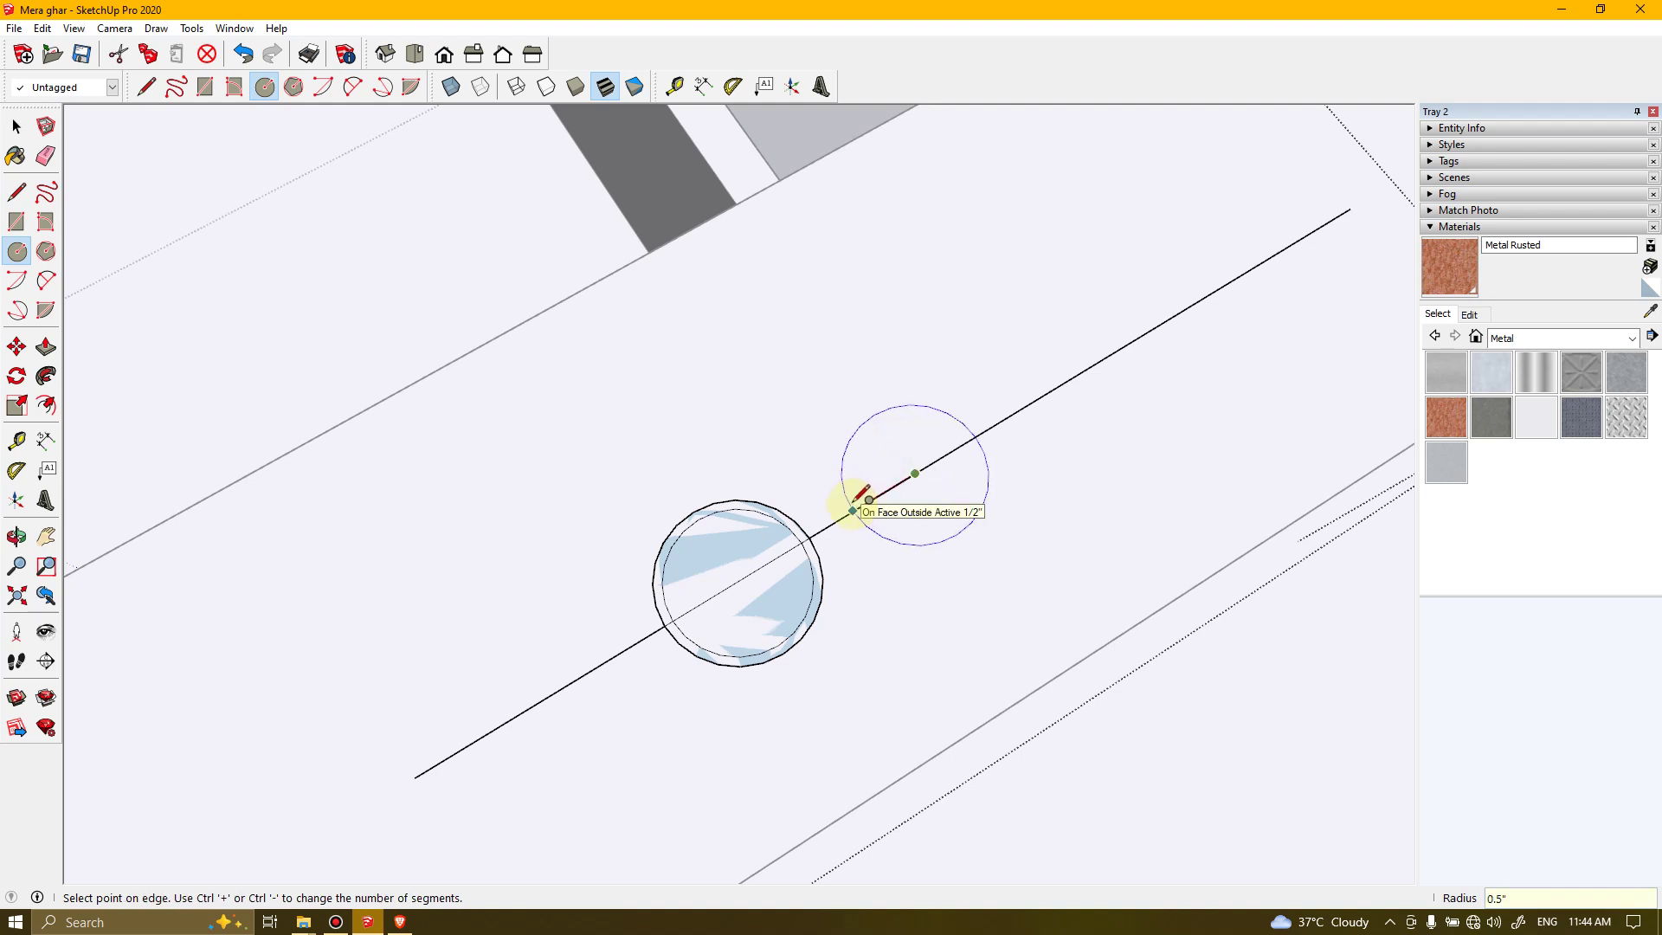
pyautogui.click(857, 502)
pyautogui.click(915, 474)
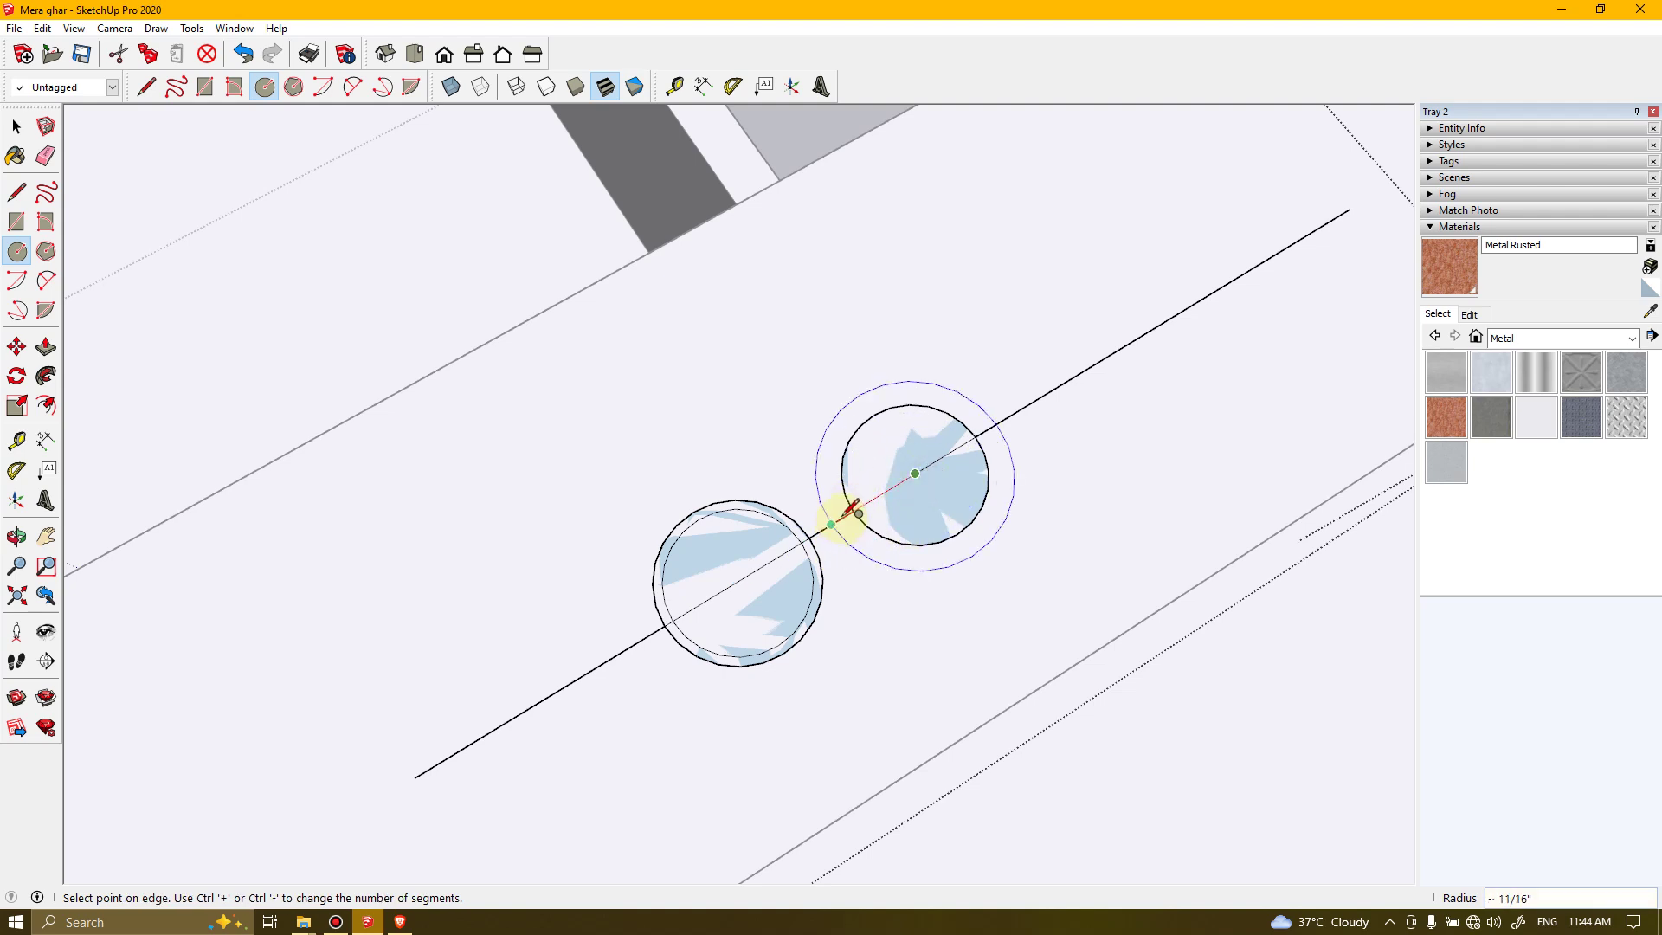
pyautogui.scroll(3, 853, 509)
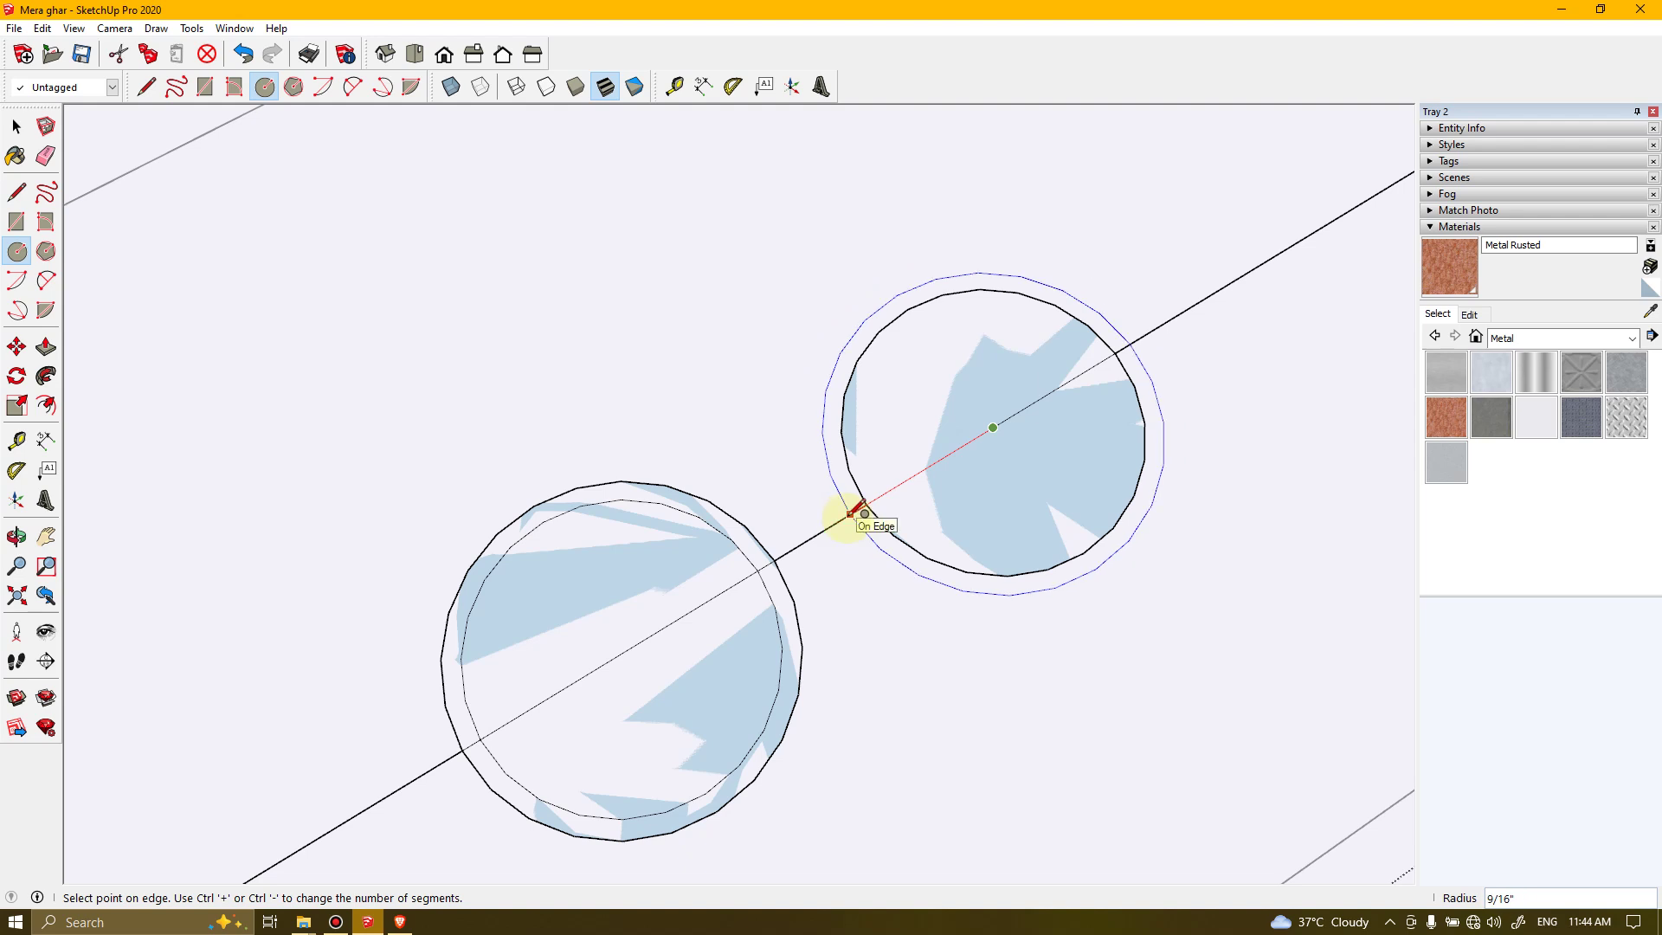
pyautogui.scroll(2, 853, 511)
pyautogui.click(851, 512)
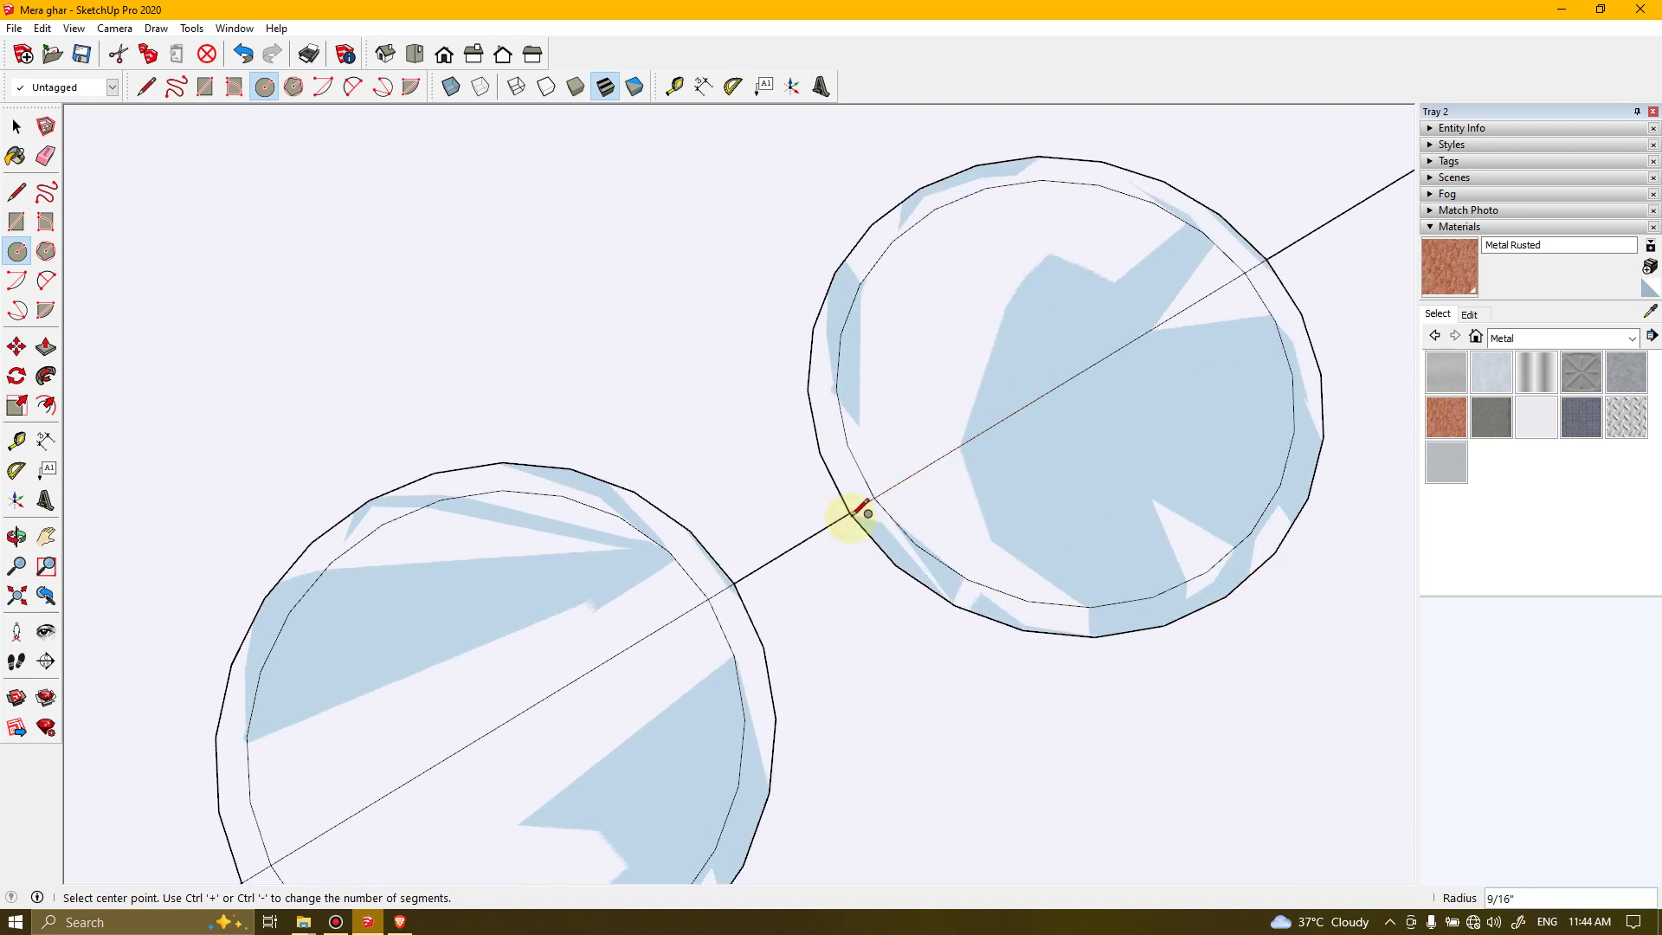
# Erase the line segment from the second ring pair's centre toward the first ring pair
pyautogui.press('space')
pyautogui.press('e')
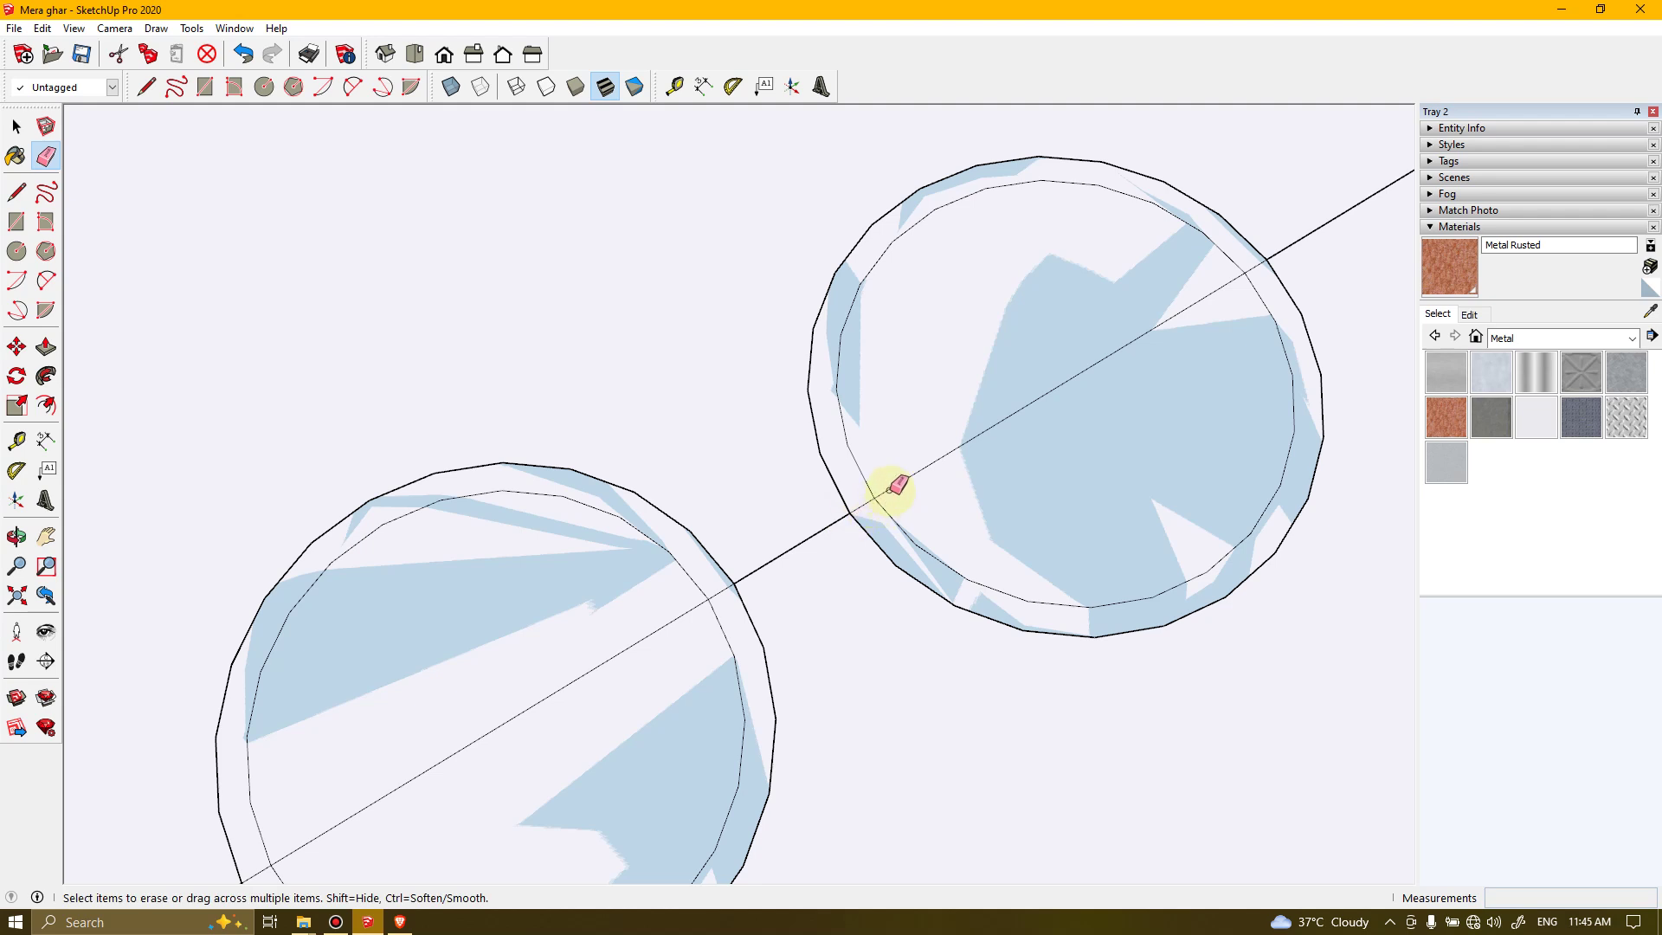
pyautogui.click(889, 491)
# Try to erase the line's other segments inside, between and beyond the two ring pairs
pyautogui.click(691, 610)
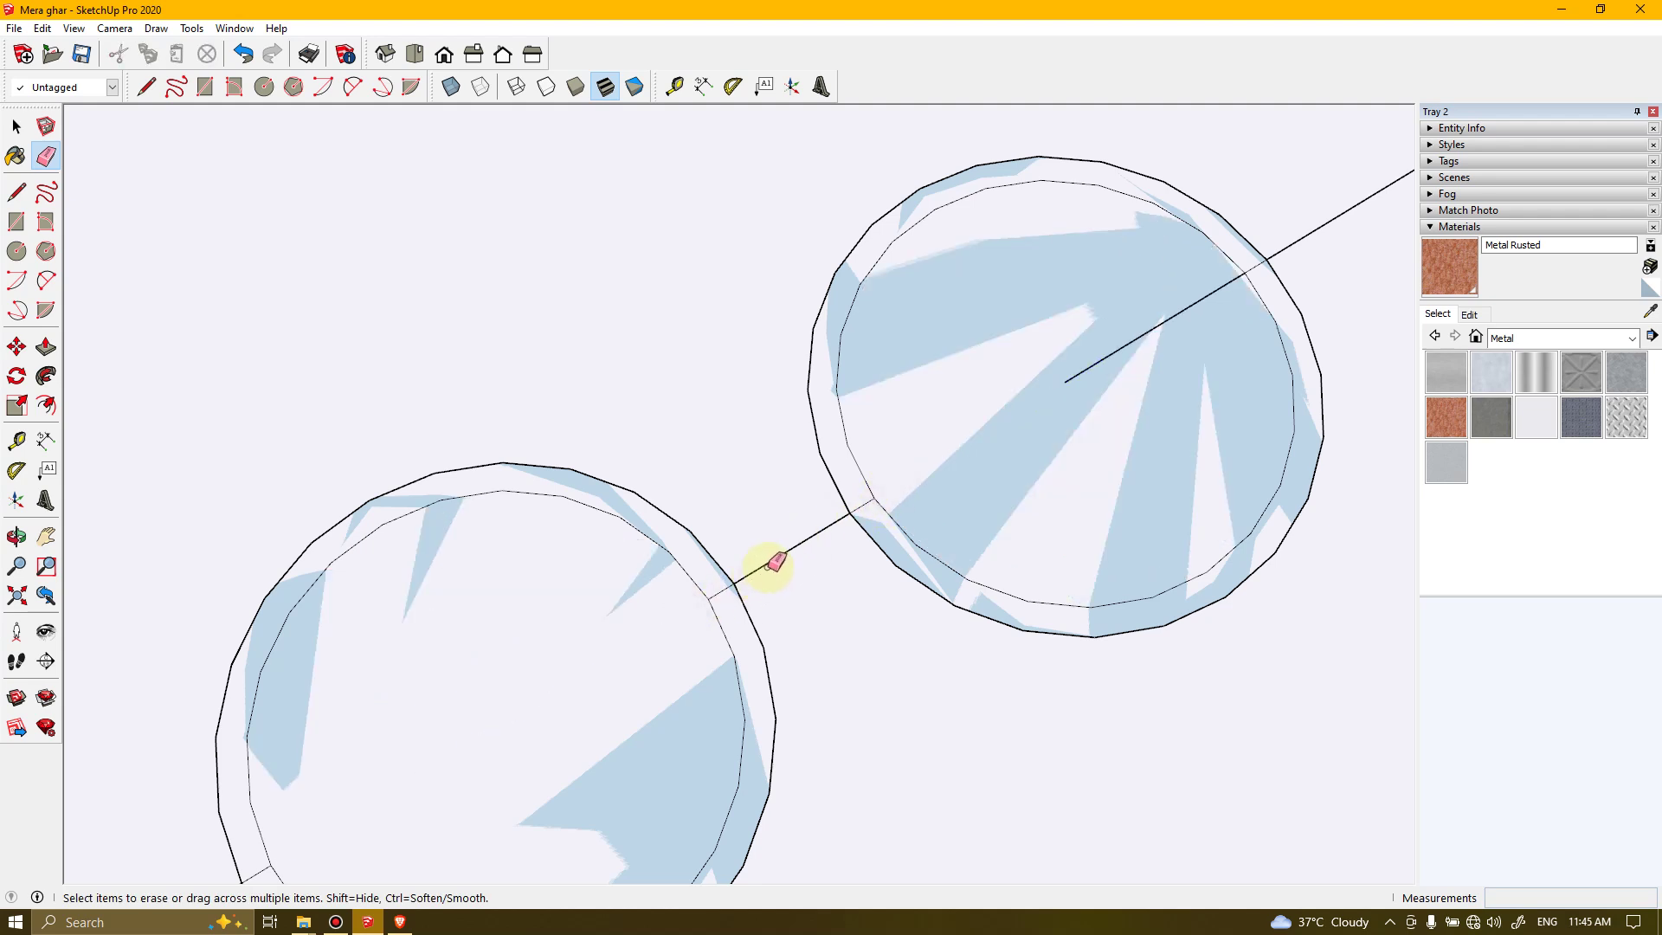
pyautogui.click(772, 561)
pyautogui.click(1307, 235)
pyautogui.click(1227, 282)
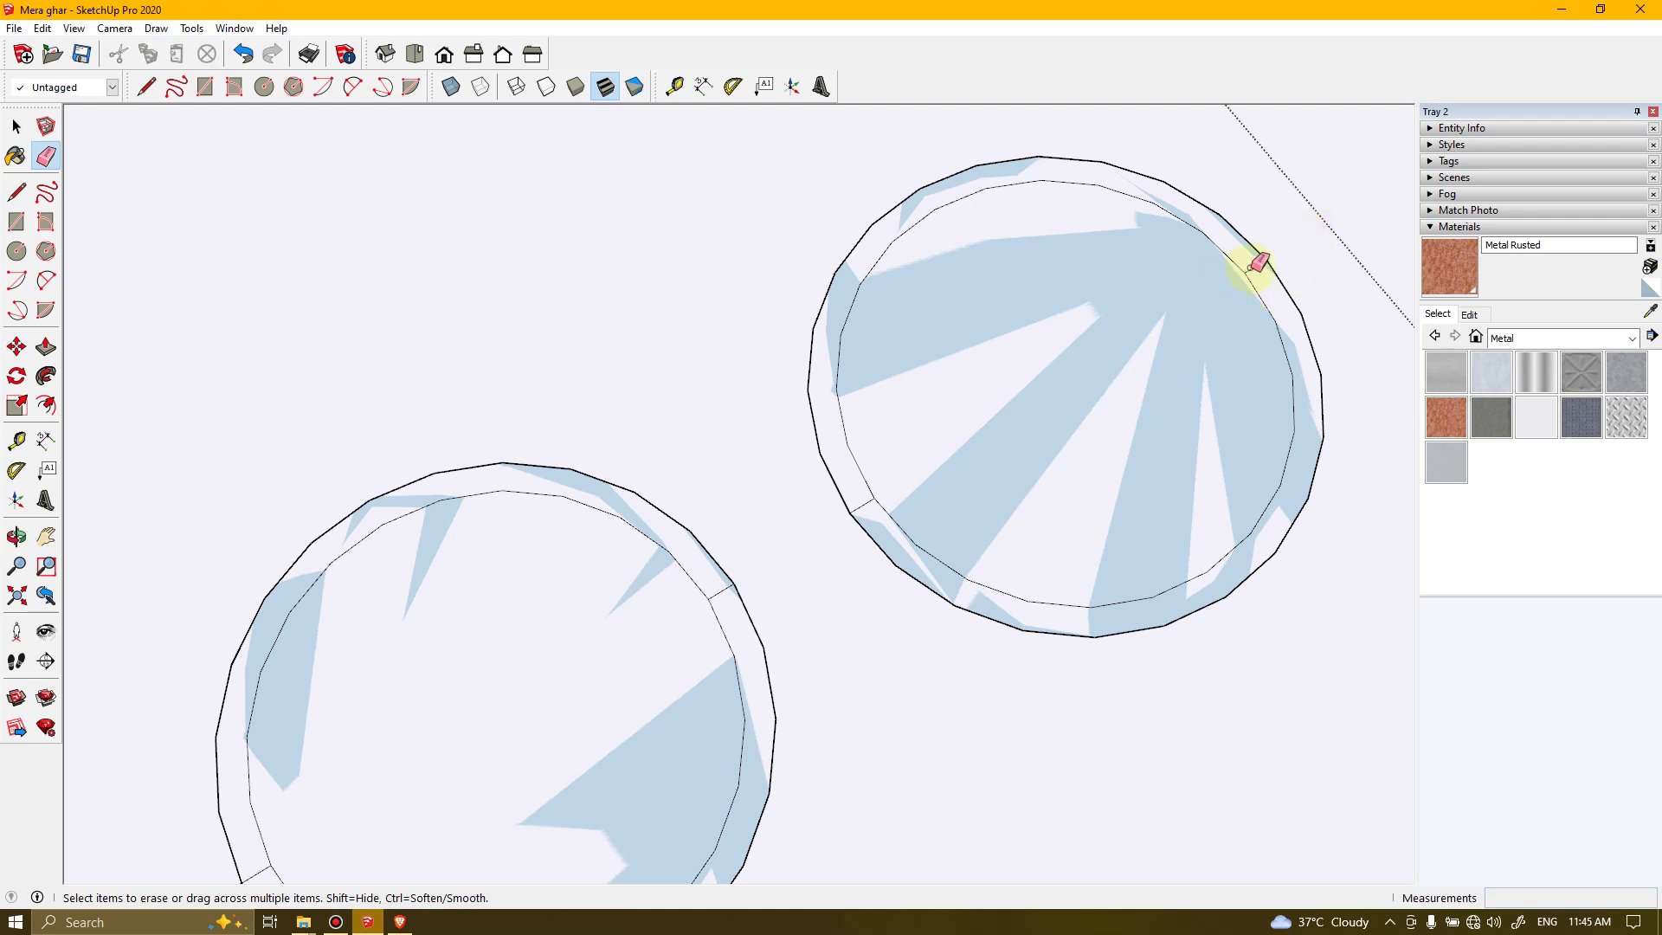
pyautogui.click(864, 505)
pyautogui.keyDown('shift'); pyautogui.moveTo(660, 620); pyautogui.dragTo(856, 434, button='middle'); pyautogui.keyUp('shift')
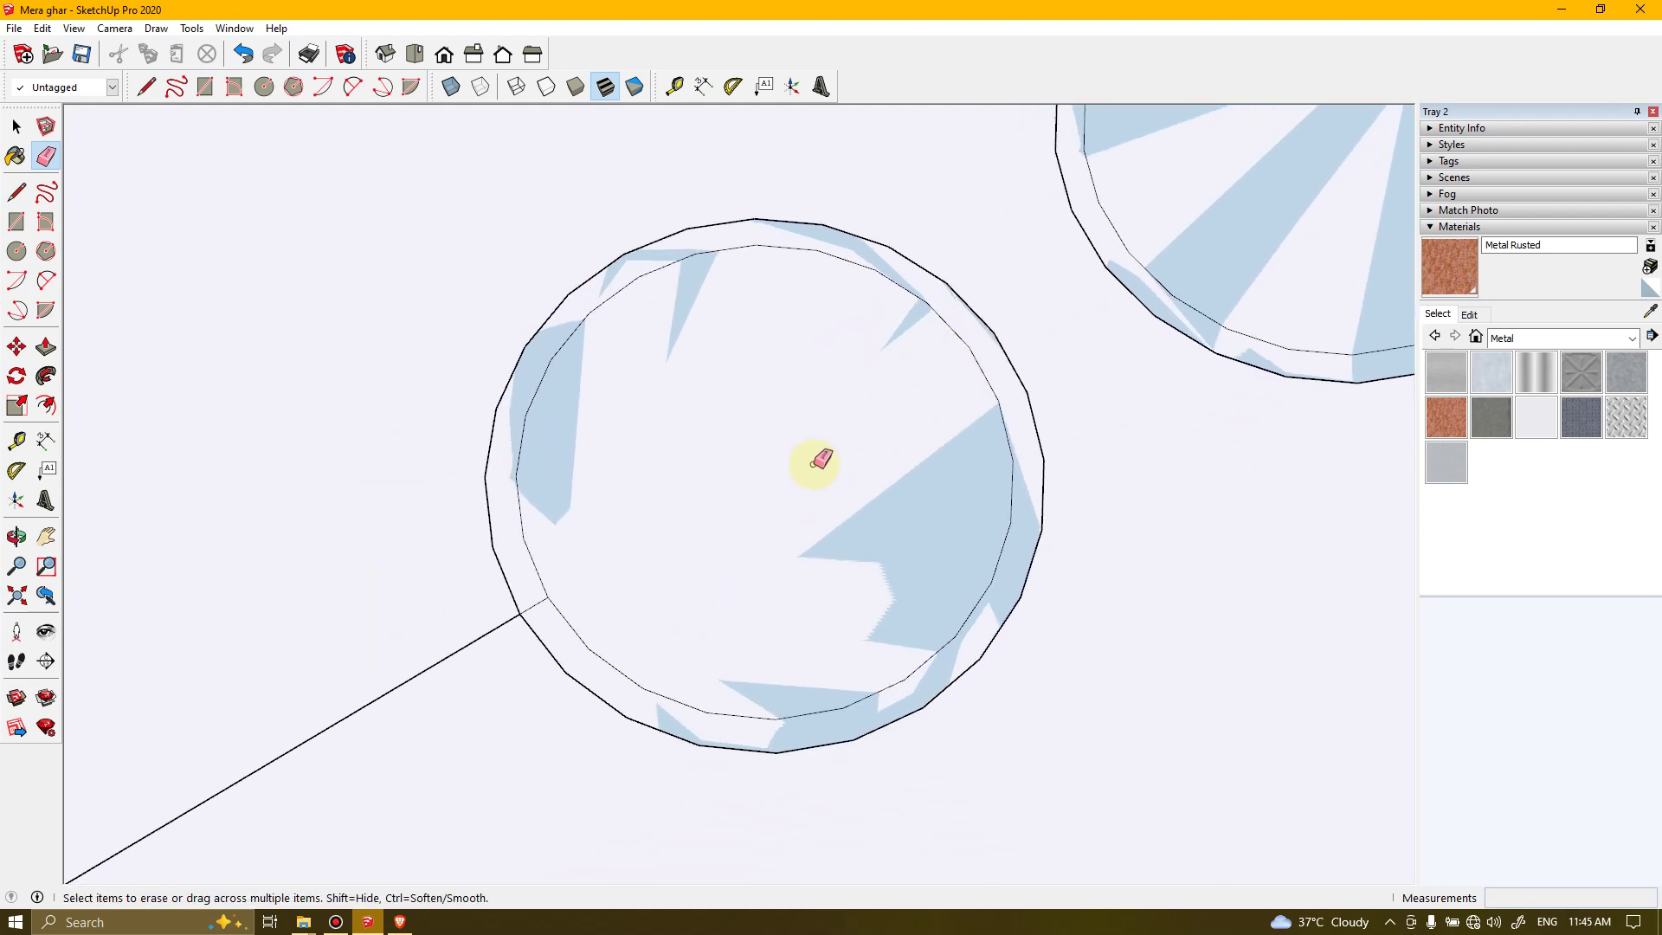
pyautogui.click(538, 605)
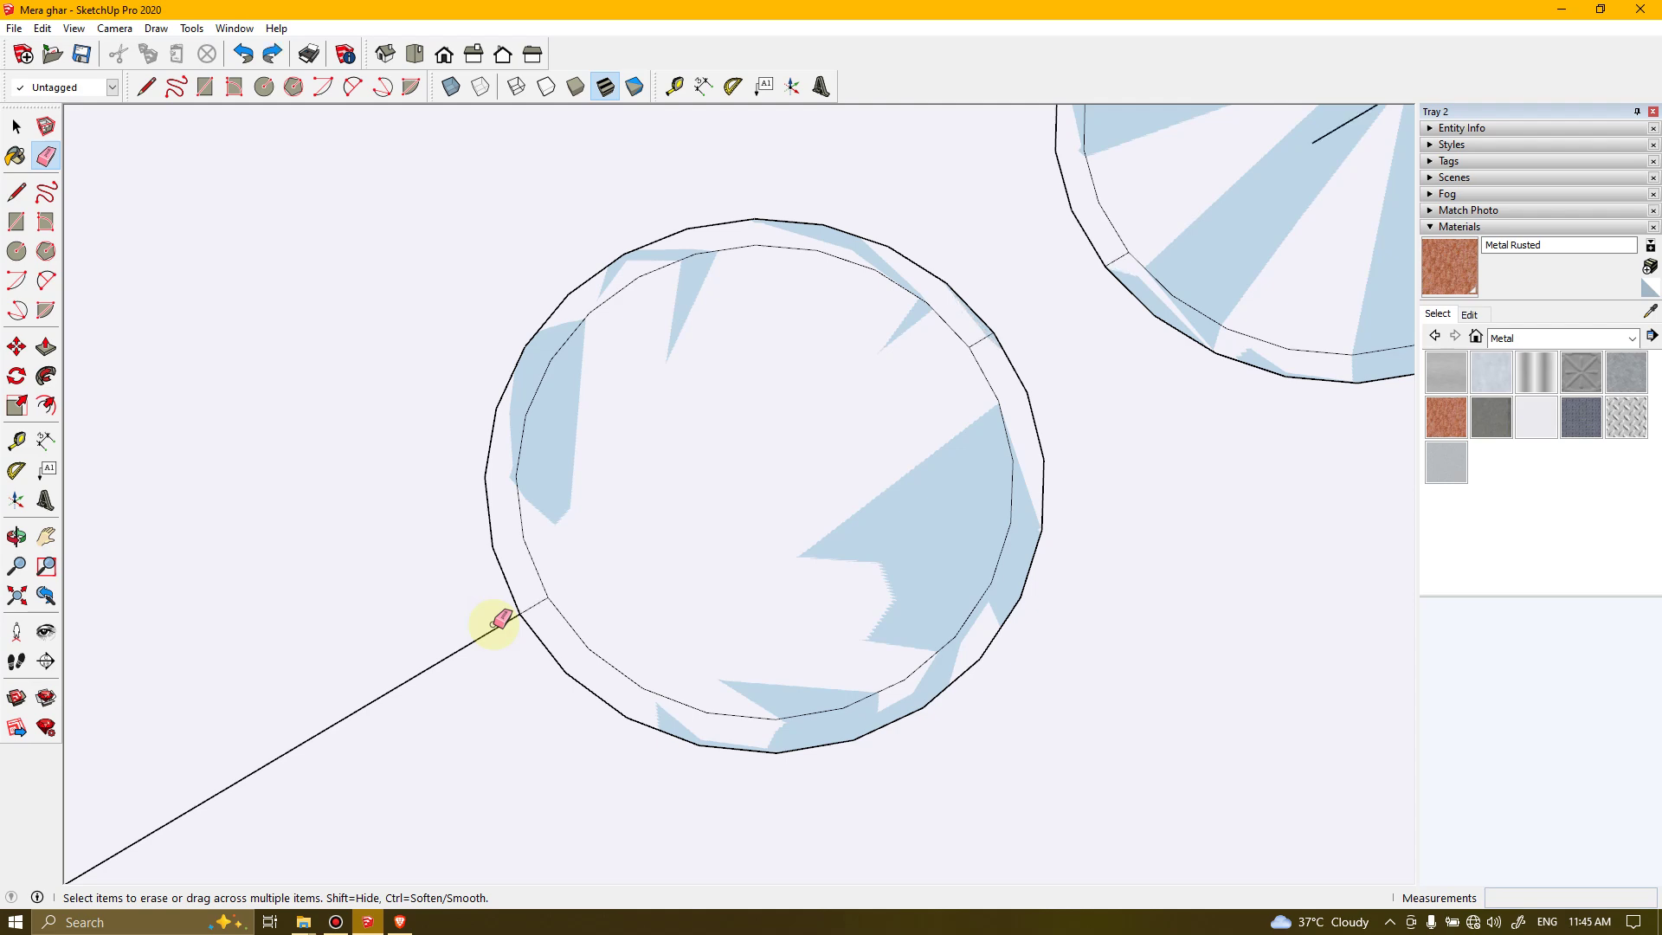
# Erase the line's two outer ends beyond the rings and the short pieces crossing the adjoining ring bands
pyautogui.moveTo(830, 583)
pyautogui.mouseDown(button='middle')
pyautogui.moveTo(1068, 508)
pyautogui.moveTo(938, 560)
pyautogui.moveTo(990, 555)
pyautogui.moveTo(645, 631)
pyautogui.mouseUp(button='middle')
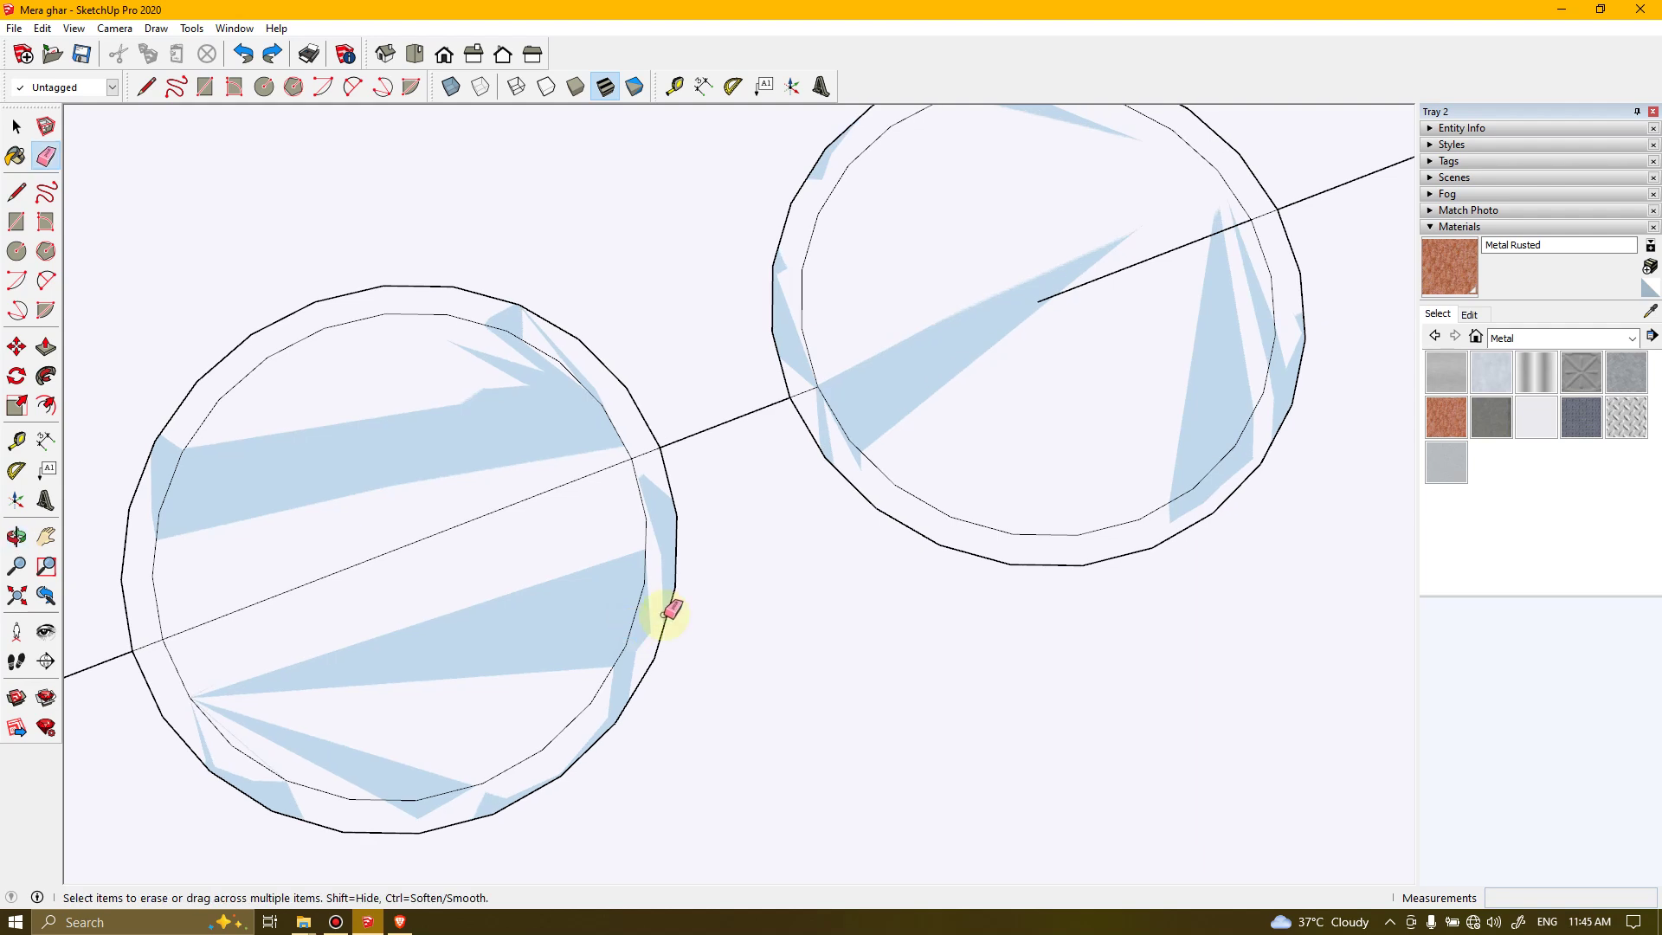
pyautogui.click(1284, 206)
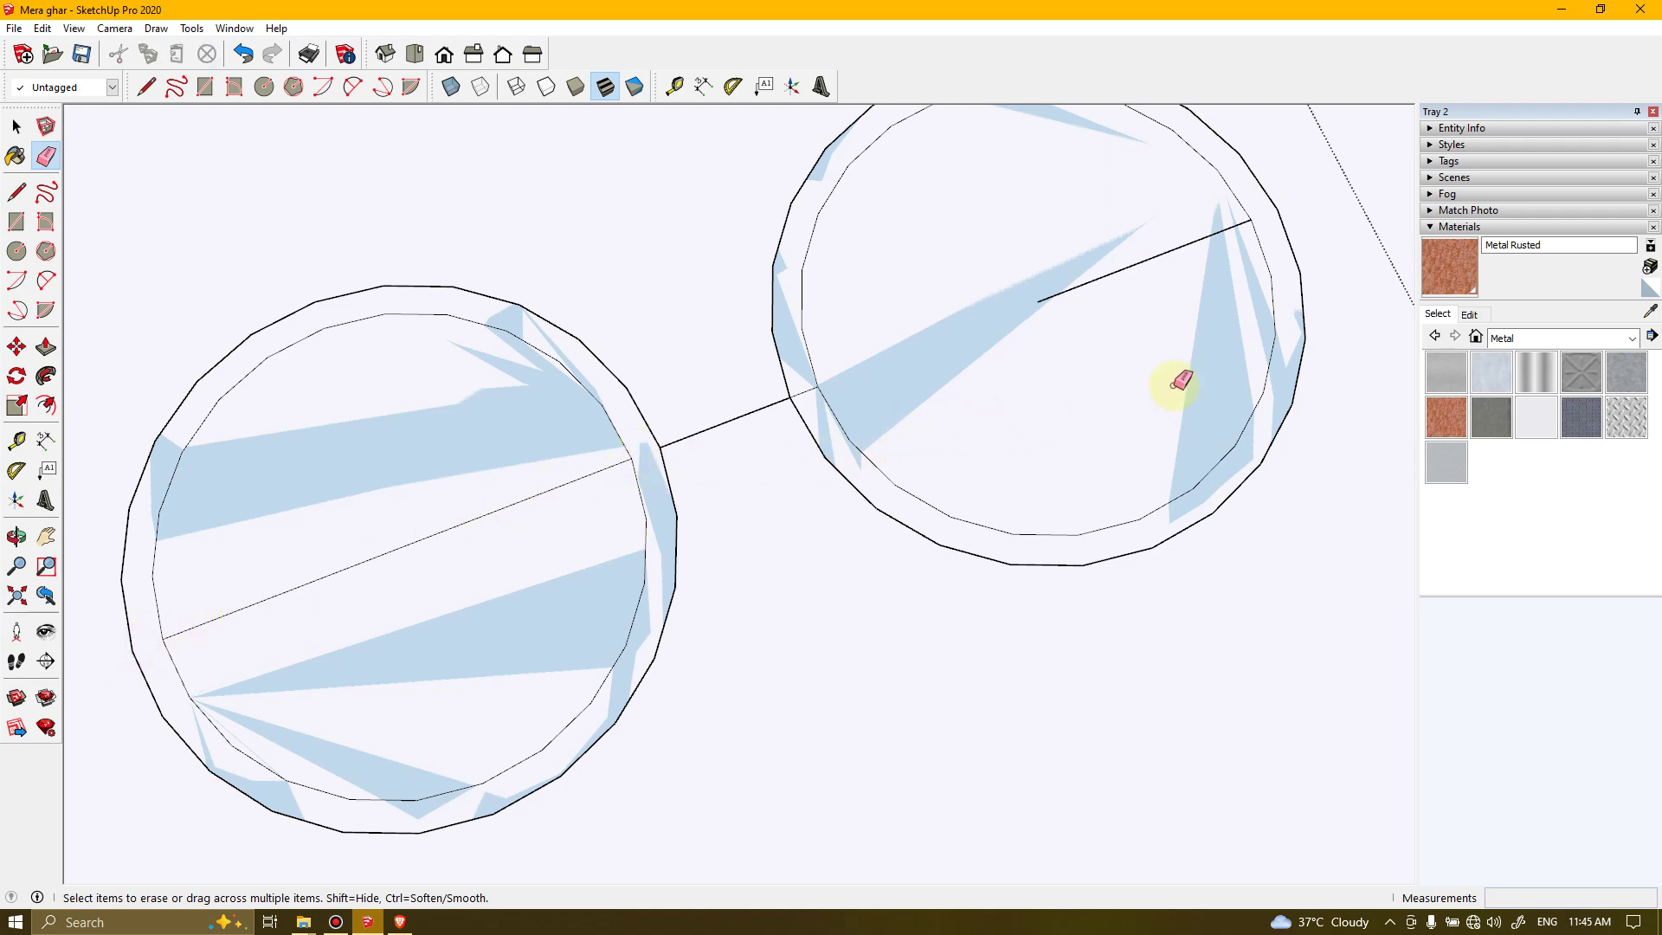
pyautogui.scroll(-10, 1181, 379)
# Try to raise one half of the first pair's split inner circle with Push/Pull by about 3/8"
pyautogui.press('space')
pyautogui.moveTo(879, 545)
pyautogui.mouseDown(button='middle')
pyautogui.moveTo(1139, 434)
pyautogui.moveTo(790, 479)
pyautogui.moveTo(1097, 490)
pyautogui.moveTo(1194, 241)
pyautogui.moveTo(856, 245)
pyautogui.moveTo(89, 567)
pyautogui.moveTo(188, 535)
pyautogui.moveTo(206, 497)
pyautogui.moveTo(804, 609)
pyautogui.moveTo(697, 604)
pyautogui.moveTo(720, 613)
pyautogui.mouseUp(button='middle')
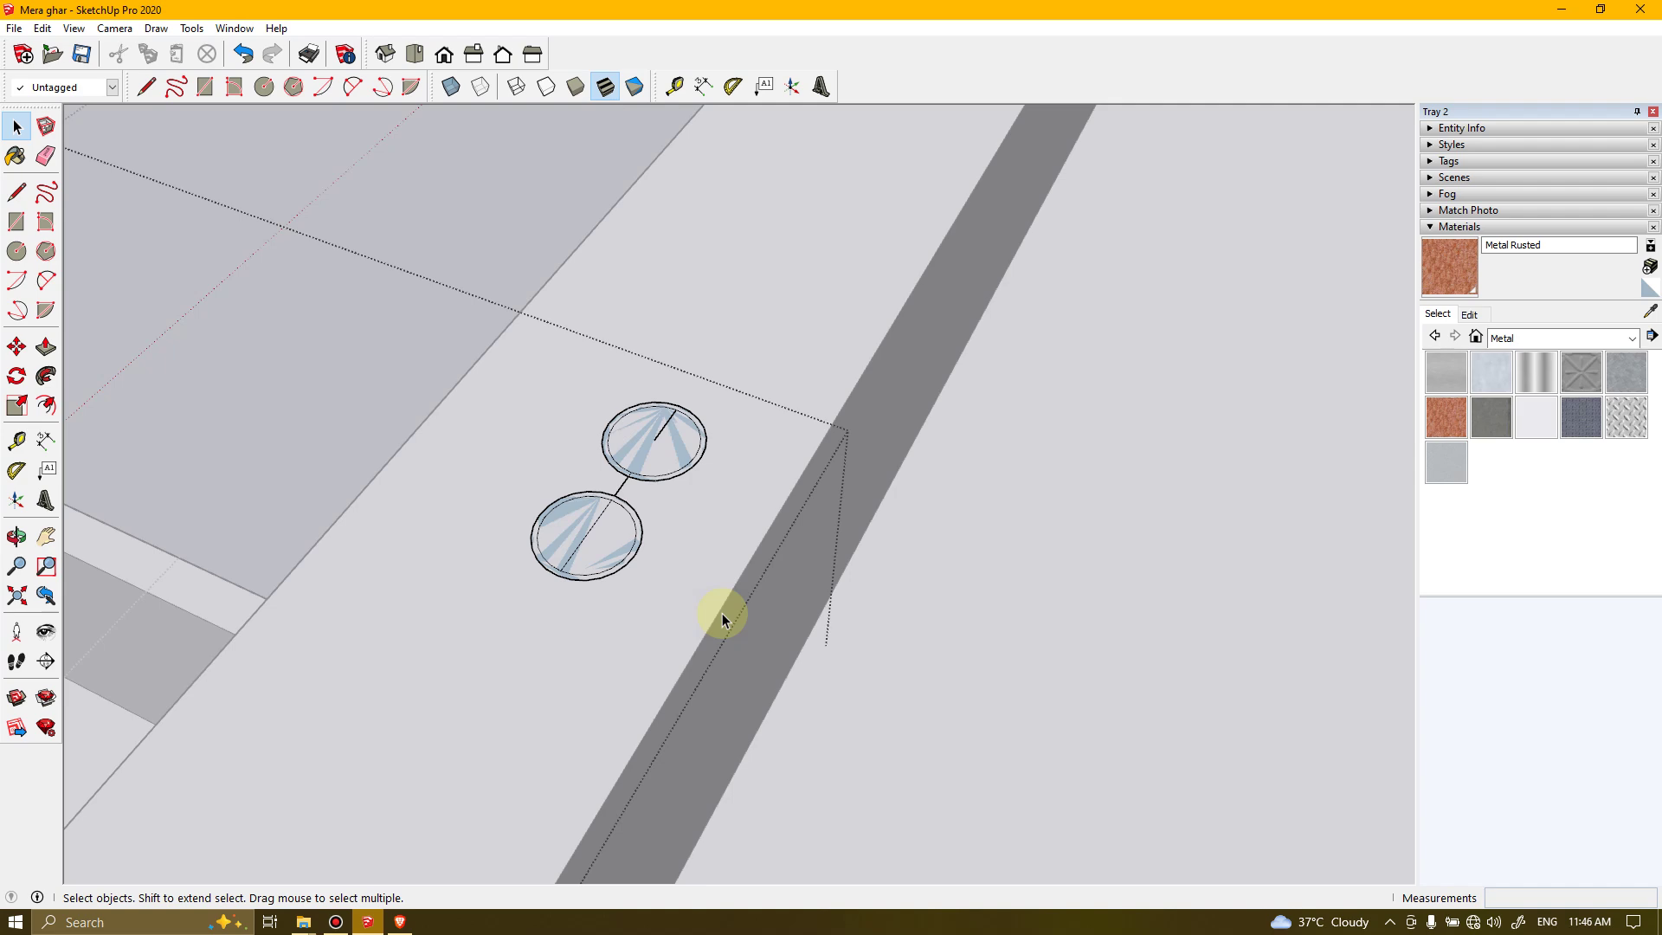
pyautogui.moveTo(722, 612); pyautogui.dragTo(857, 560, button='middle')
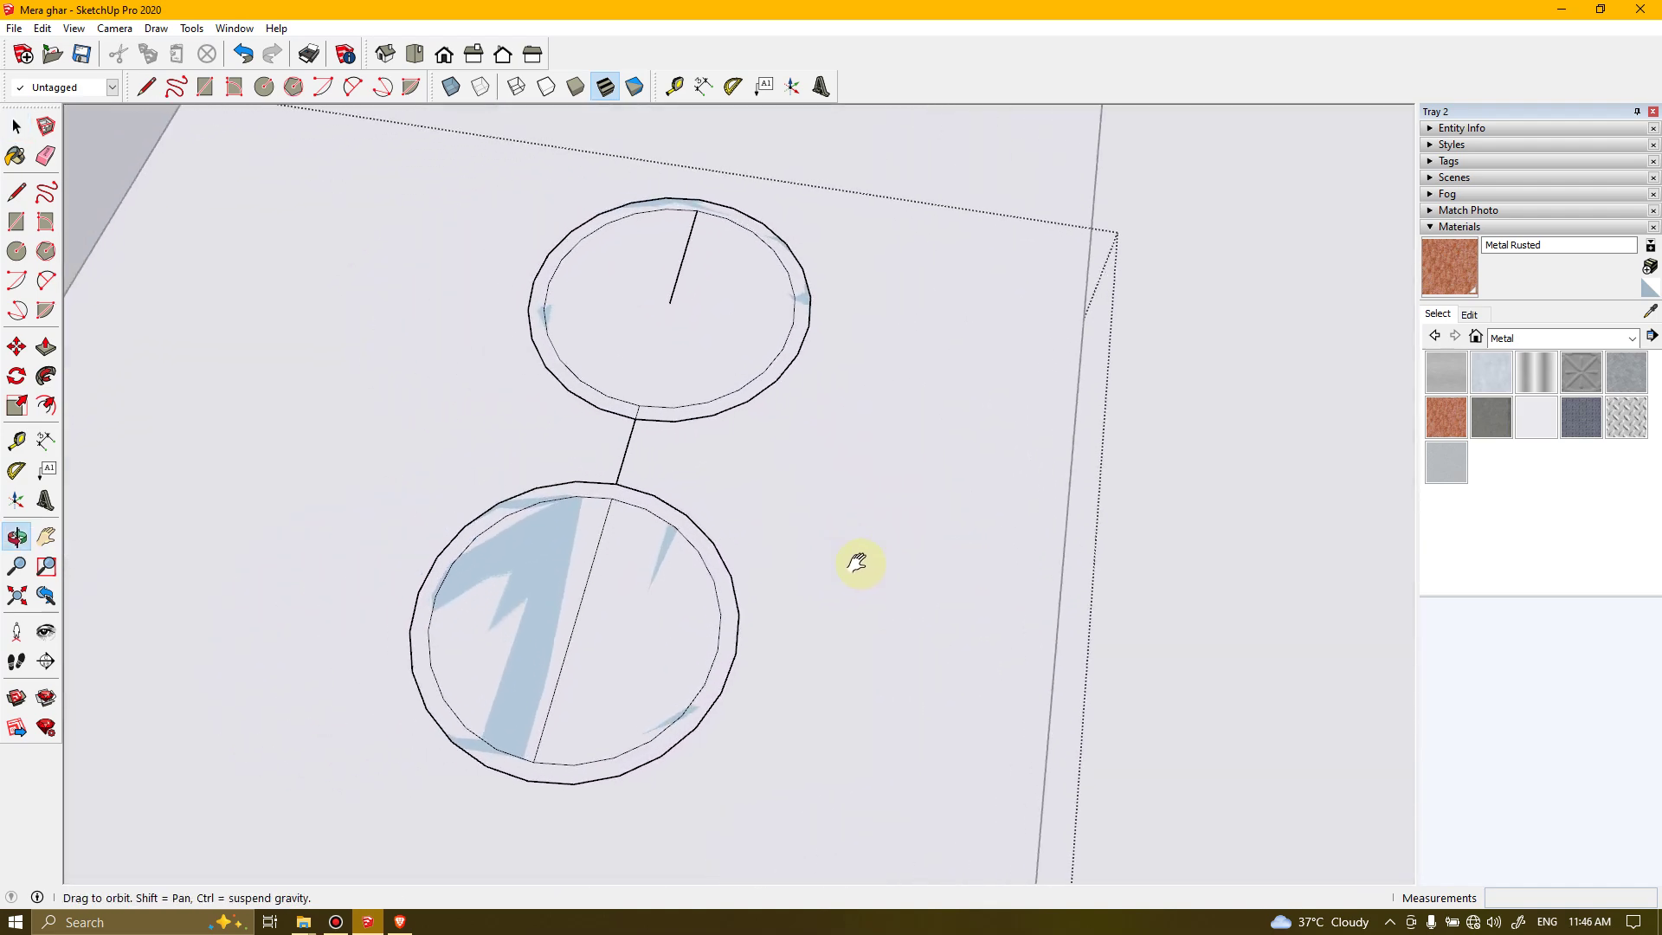
pyautogui.scroll(2, 734, 565)
pyautogui.moveTo(734, 564); pyautogui.dragTo(609, 641, button='middle')
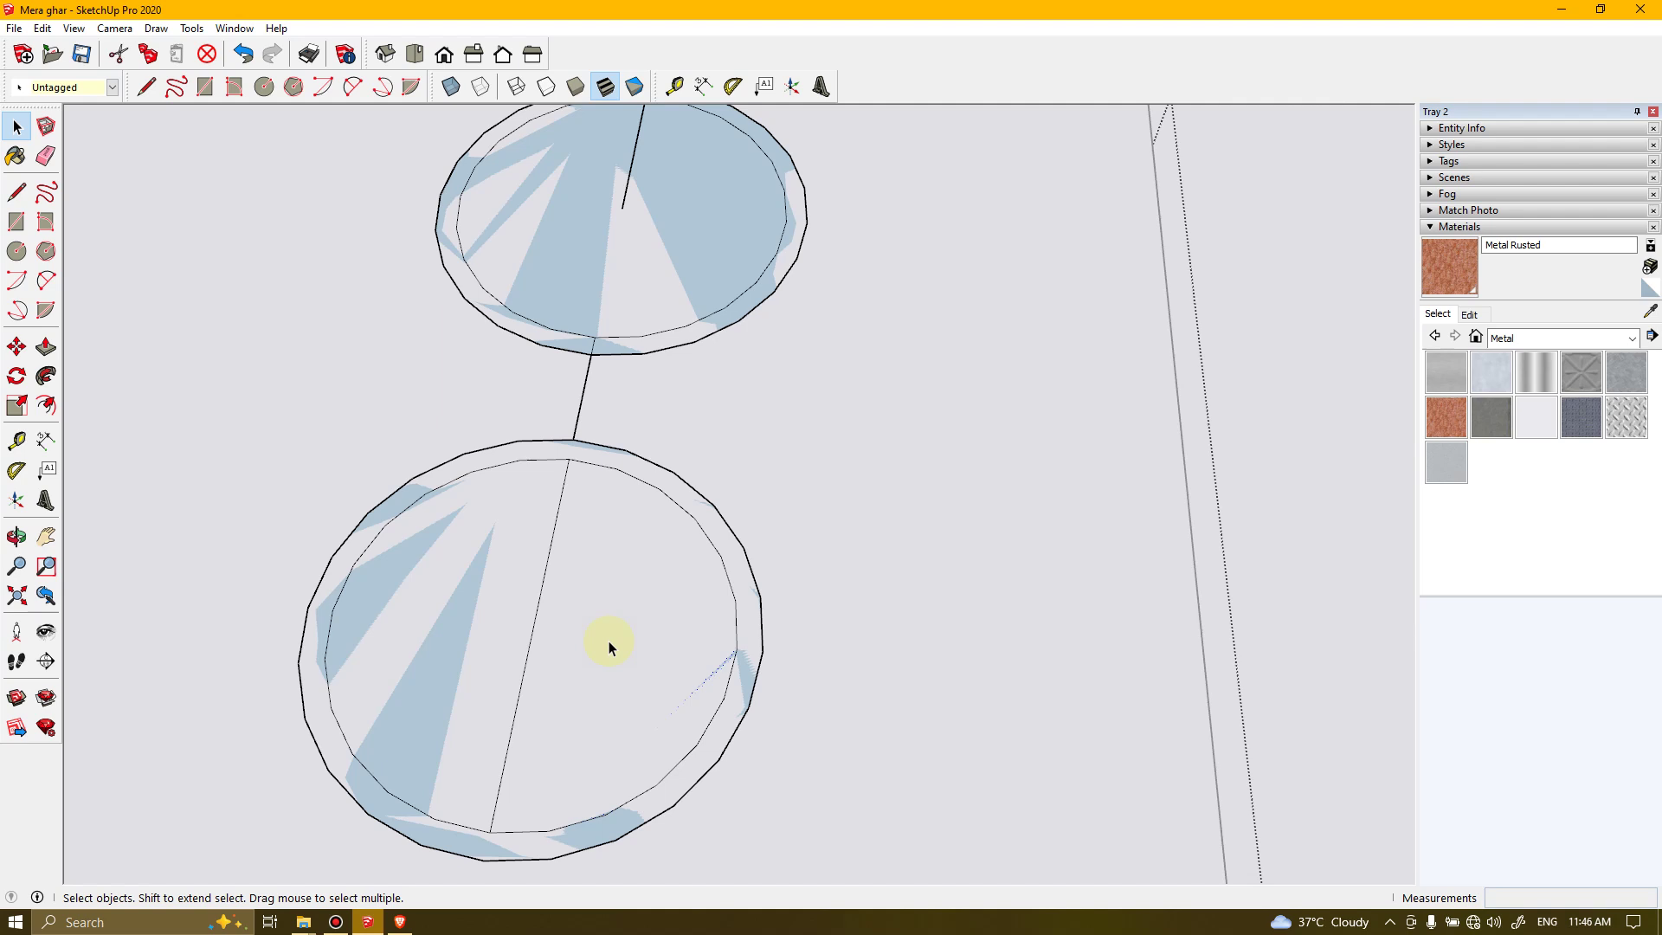
pyautogui.press('space')
pyautogui.doubleClick(583, 643)
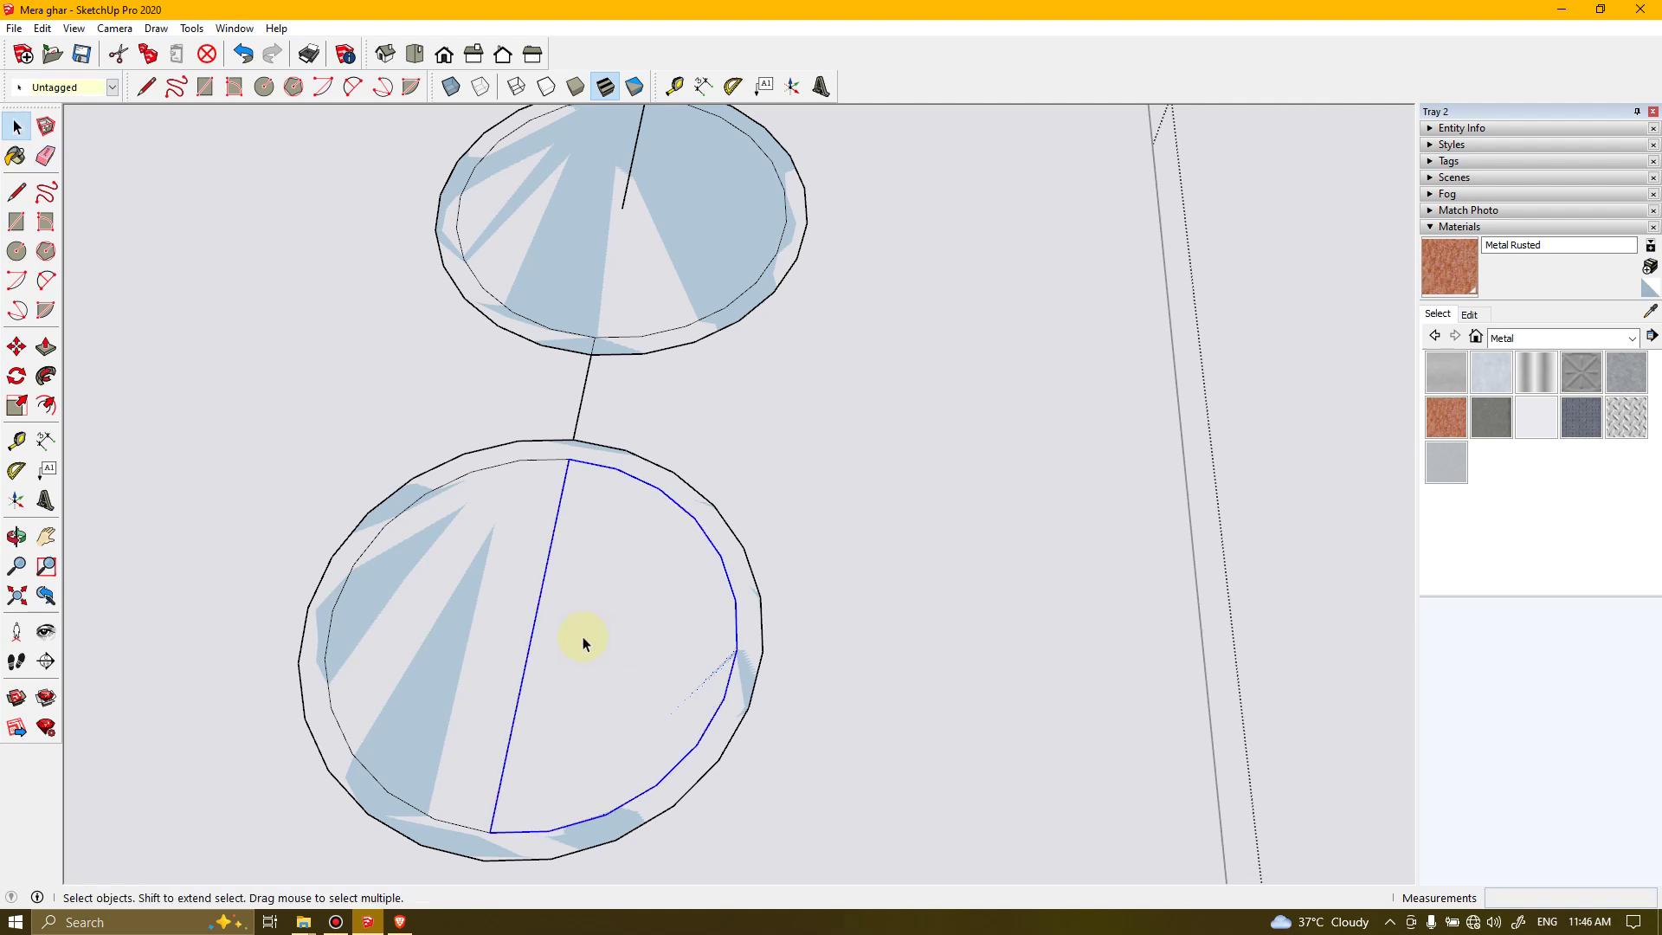
pyautogui.keyDown('ctrl'); pyautogui.click(487, 626); pyautogui.keyUp('ctrl')
pyautogui.press('p')
pyautogui.moveTo(546, 631); pyautogui.dragTo(549, 558)
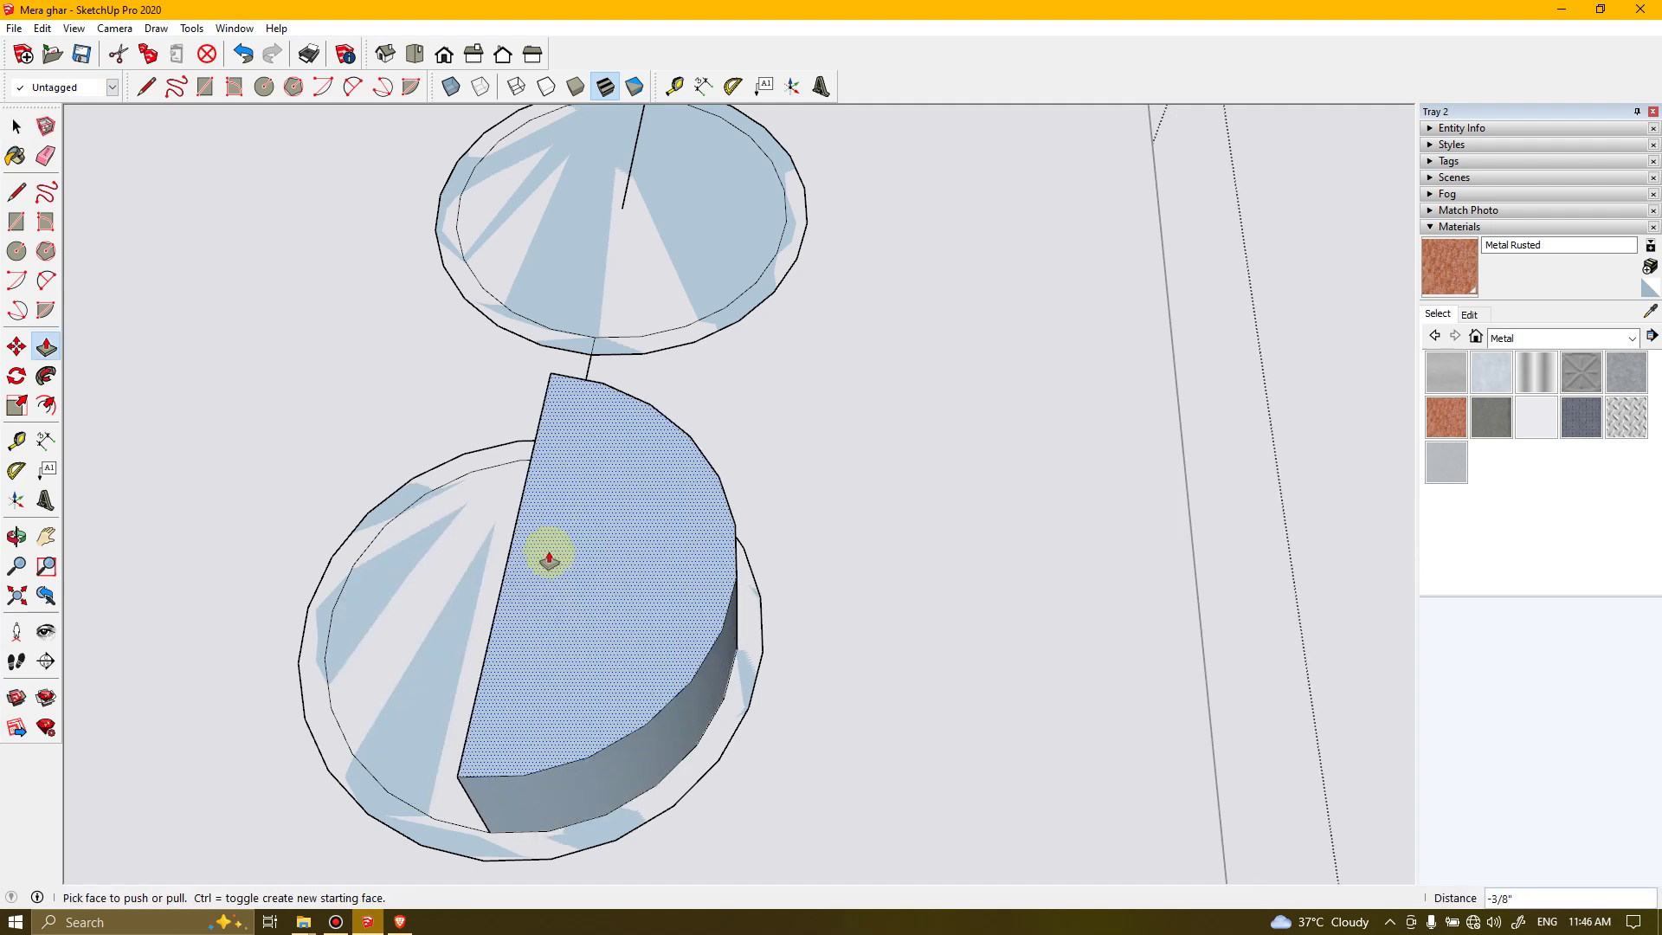
pyautogui.hotkey('ctrl', 'z')
# Erase the line dividing the first pair's inner circle and raise the whole inner circle 3" with Push/Pull
pyautogui.press('e')
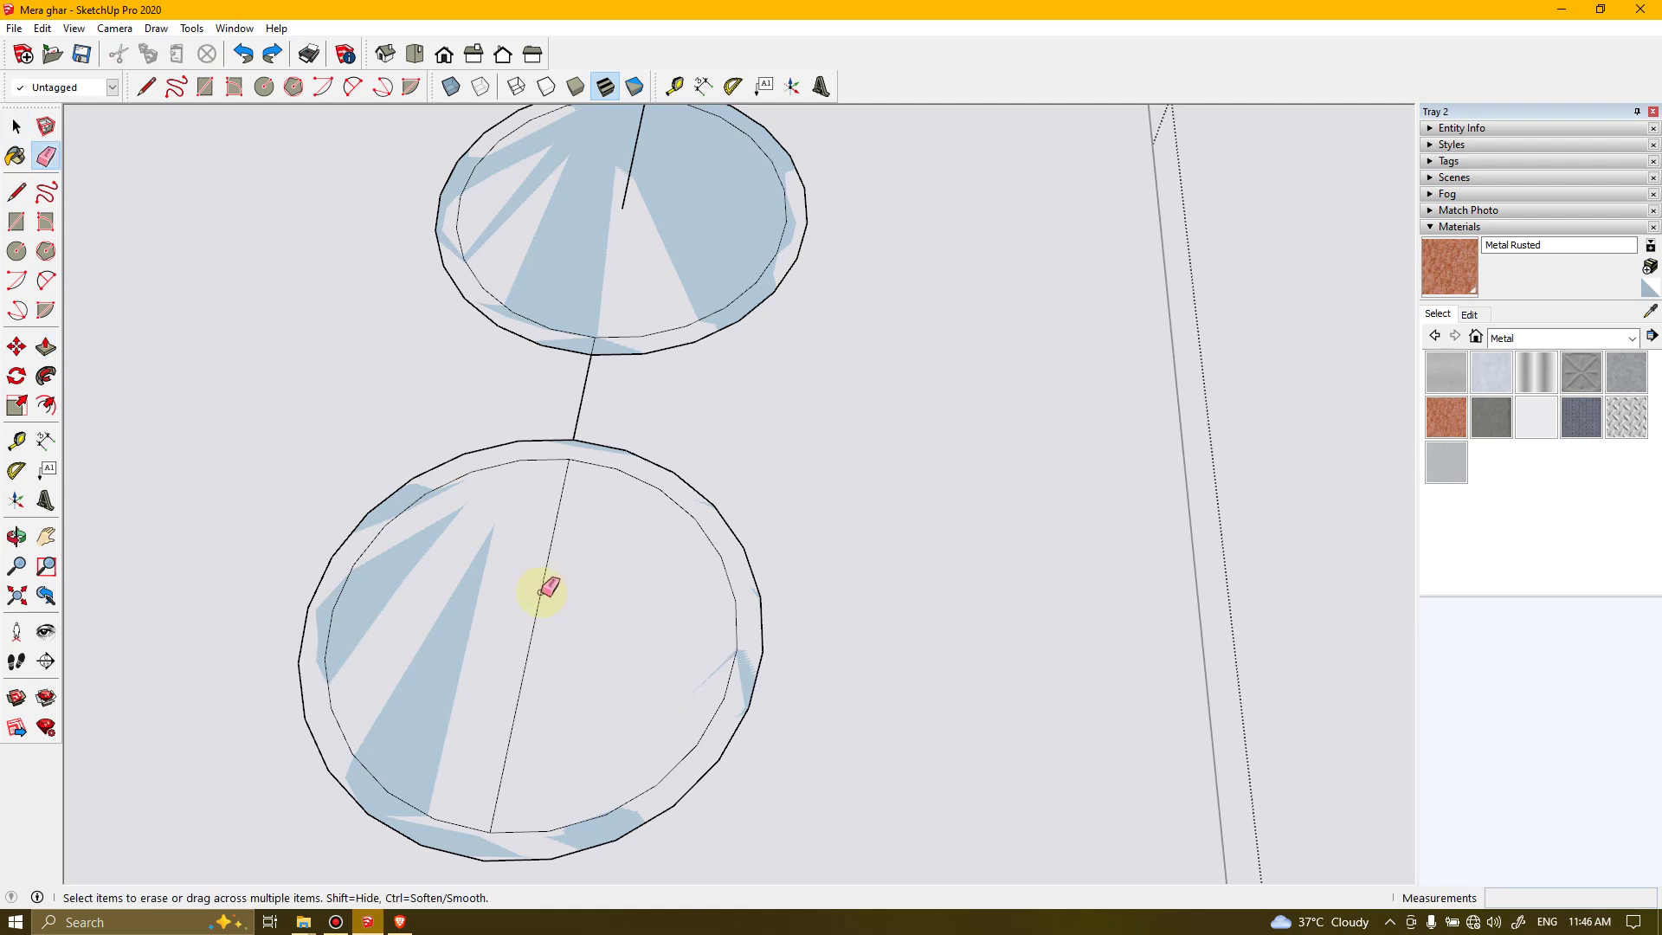
pyautogui.click(543, 592)
pyautogui.press('space')
pyautogui.click(542, 594)
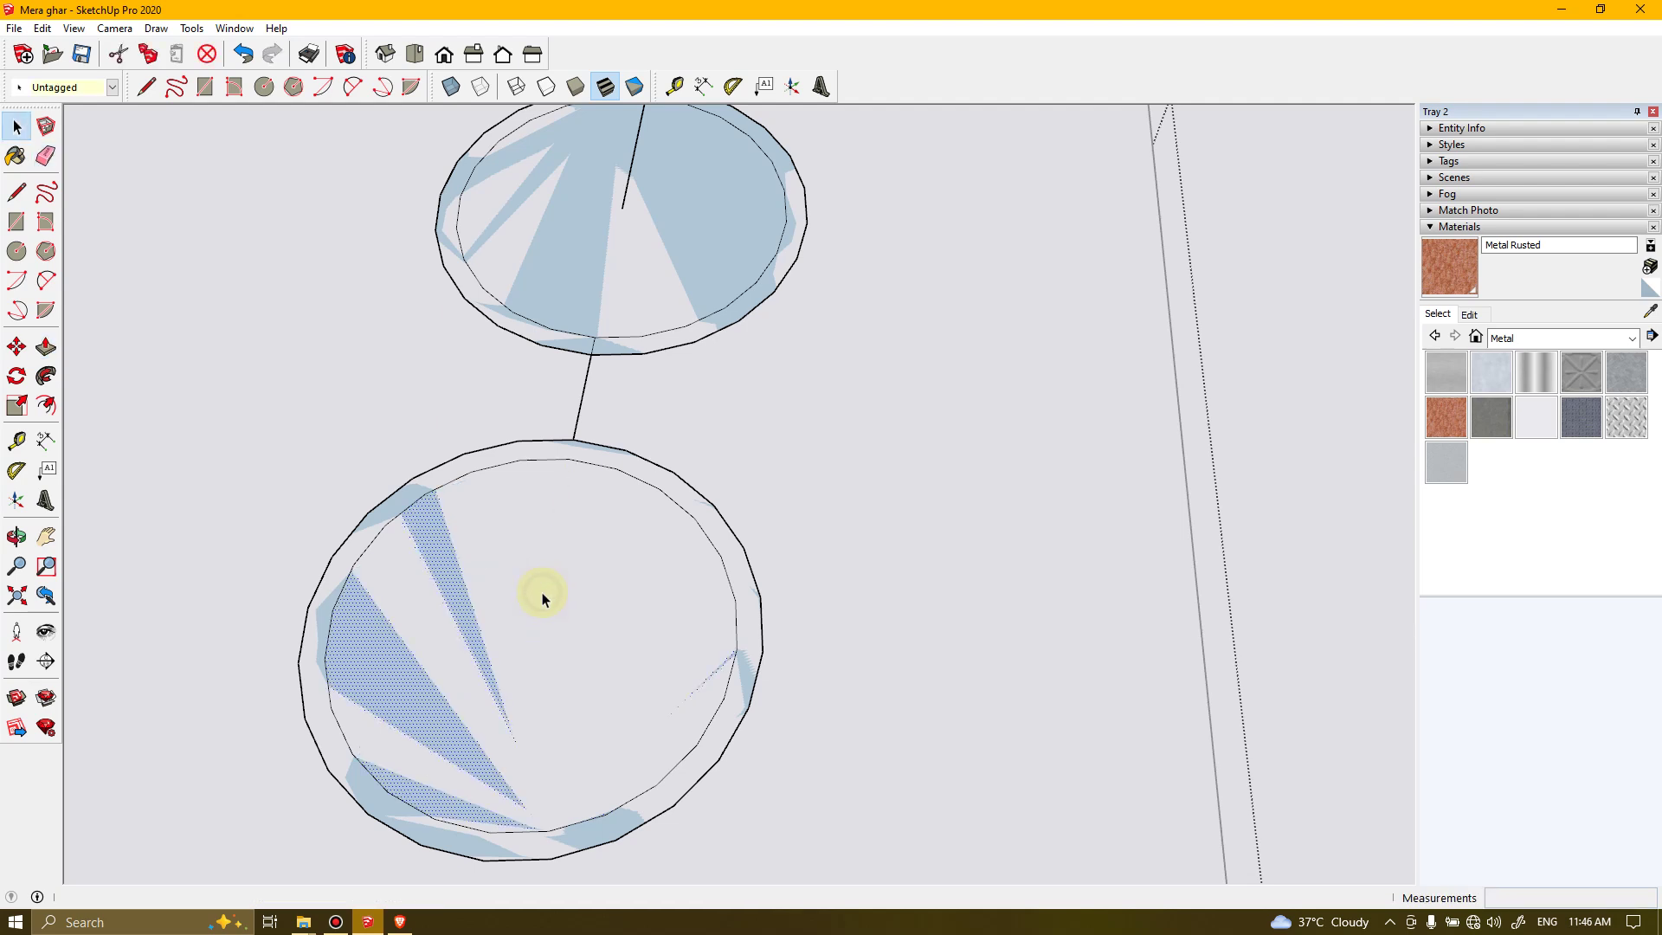
pyautogui.press('p')
pyautogui.moveTo(541, 596); pyautogui.dragTo(514, 511)
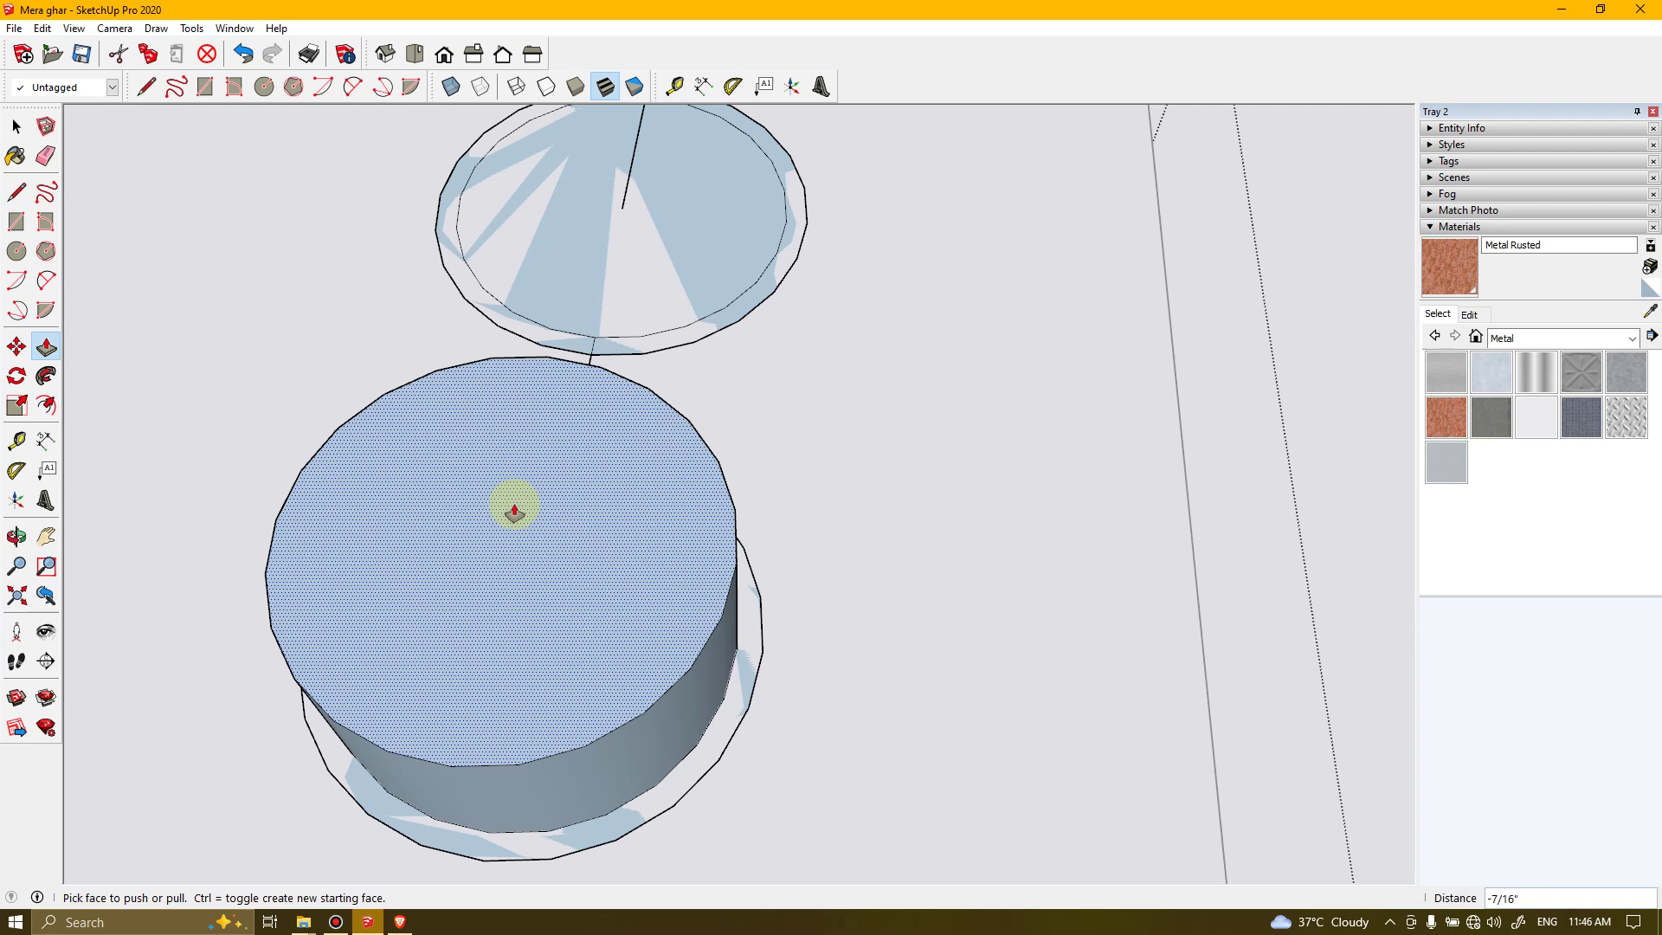
pyautogui.click(514, 510)
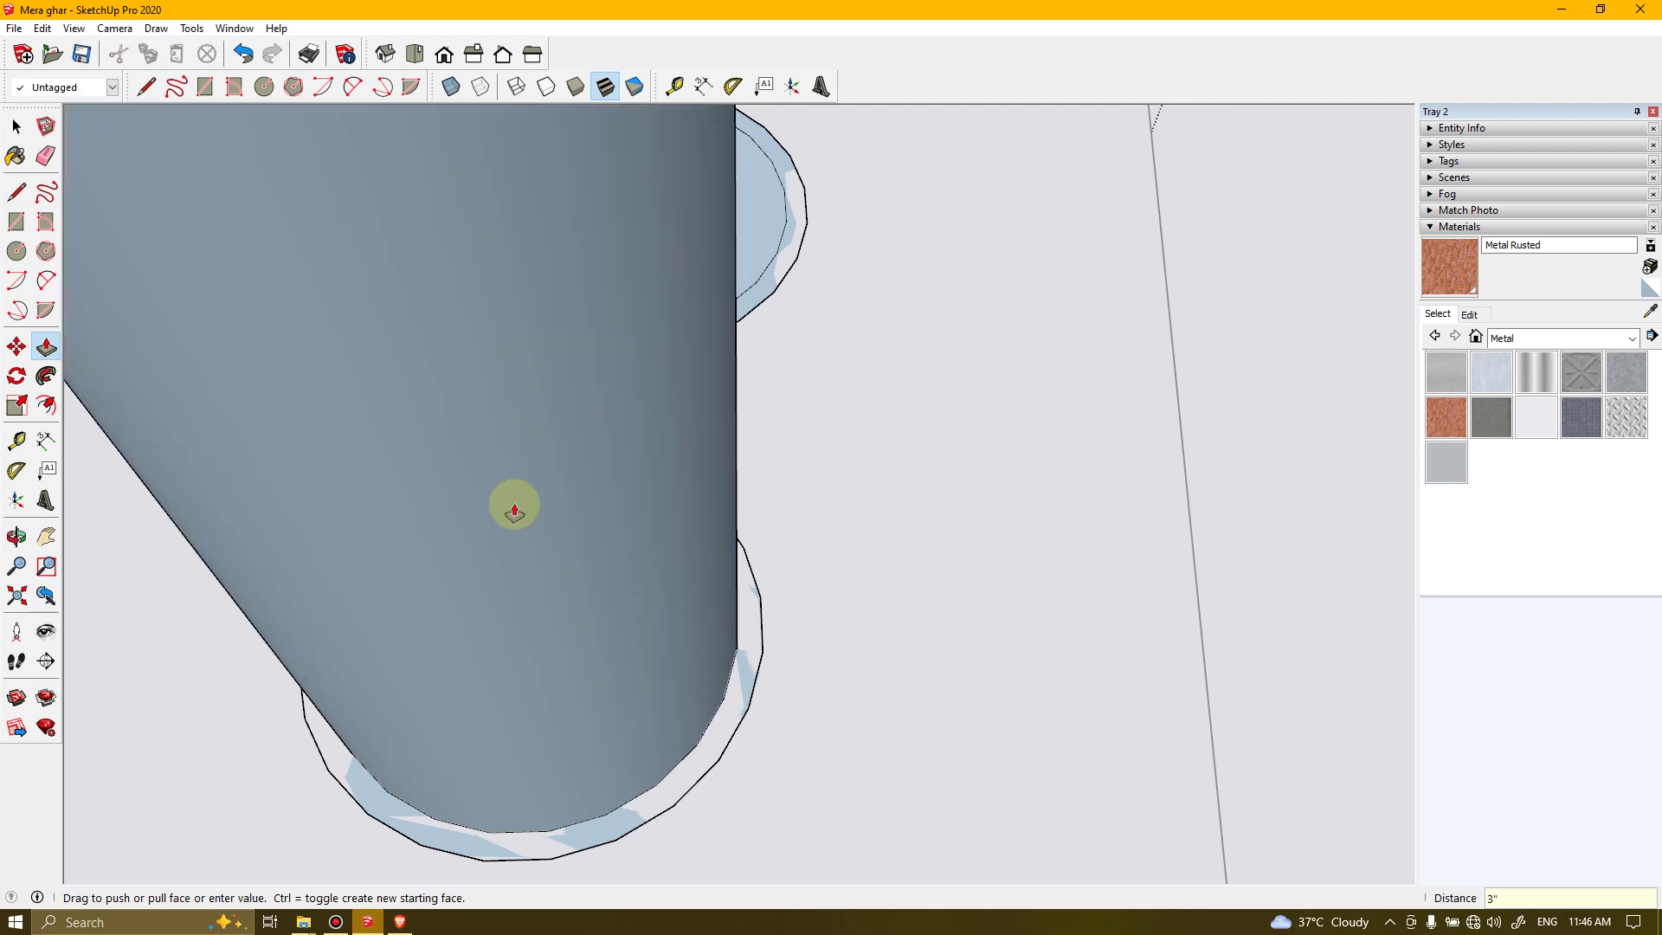
pyautogui.click(514, 510)
# Lower the new cylinder's top face by 1" with Push/Pull
pyautogui.scroll(-3, 524, 507)
pyautogui.moveTo(534, 504); pyautogui.dragTo(446, 446, button='middle')
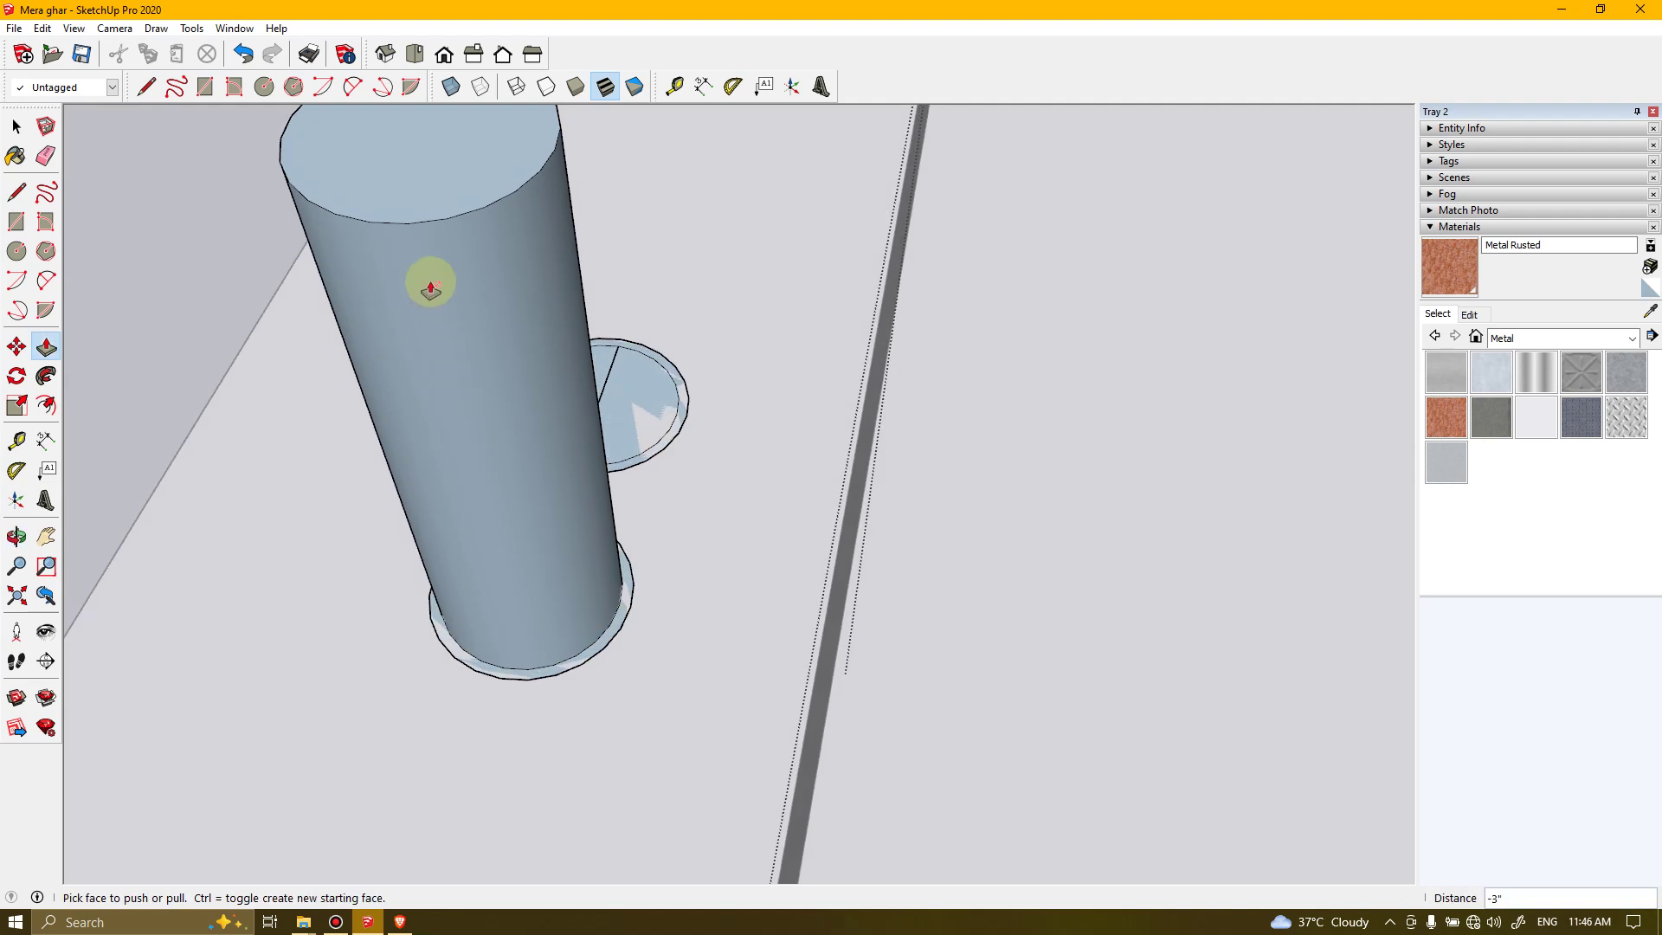
pyautogui.click(419, 187)
pyautogui.click(420, 226)
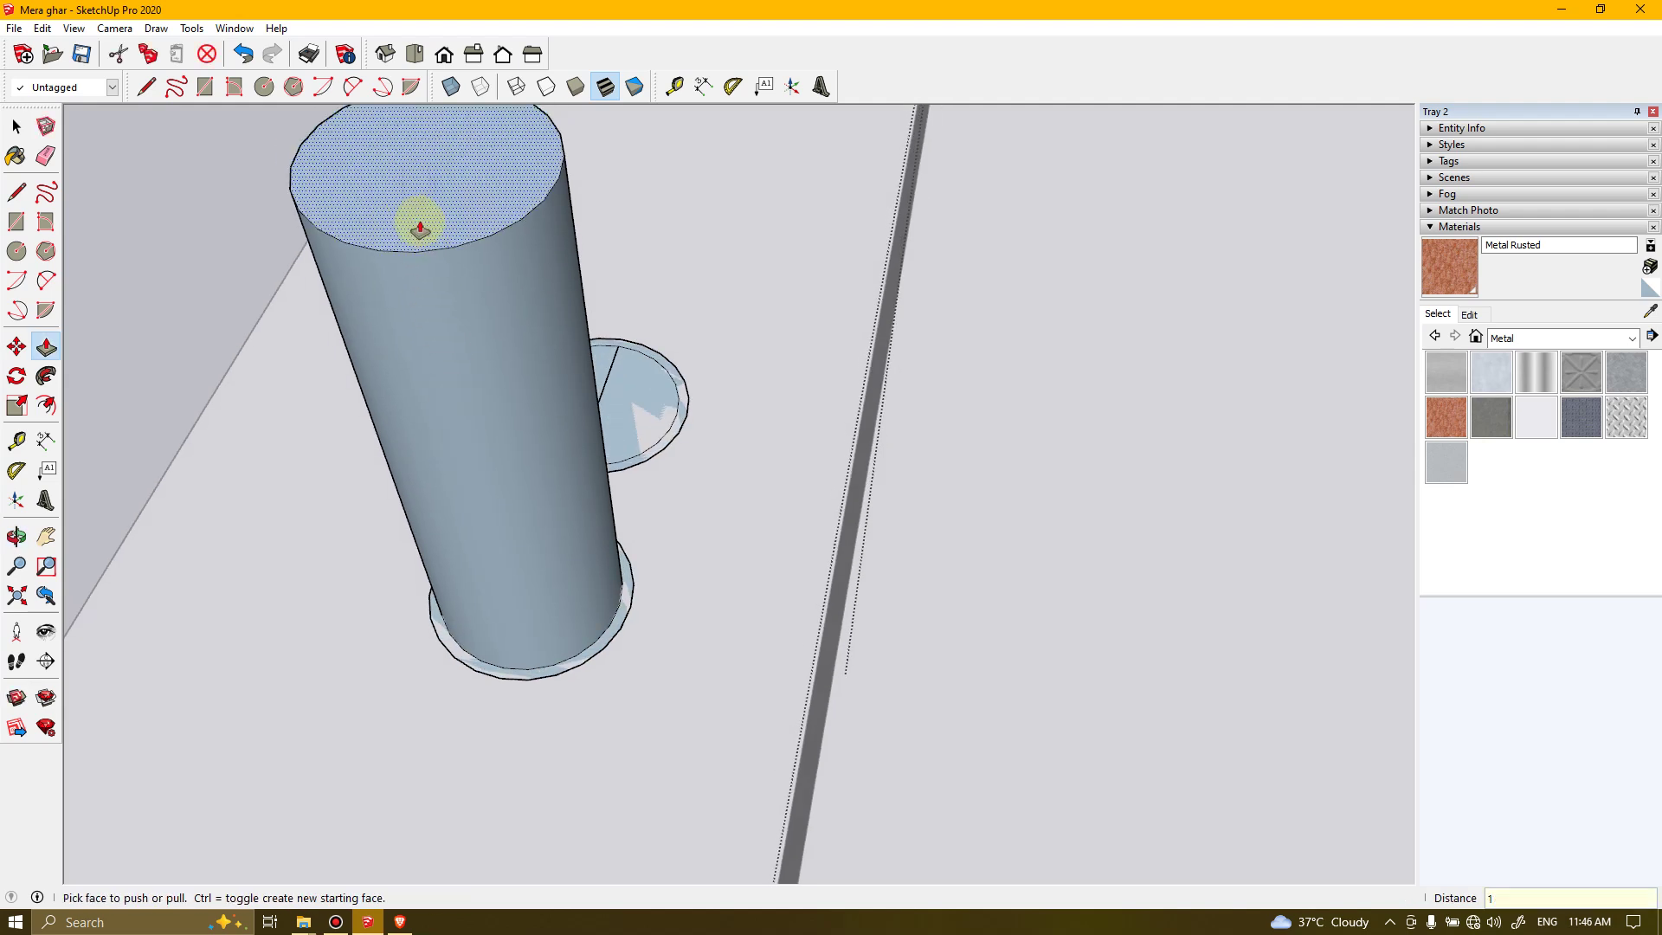
# Extend the cylinder 3' upward from its top face as a separate section, using a new starting face
pyautogui.scroll(-3, 419, 223)
pyautogui.moveTo(419, 222); pyautogui.dragTo(456, 386, button='middle')
pyautogui.press('p')
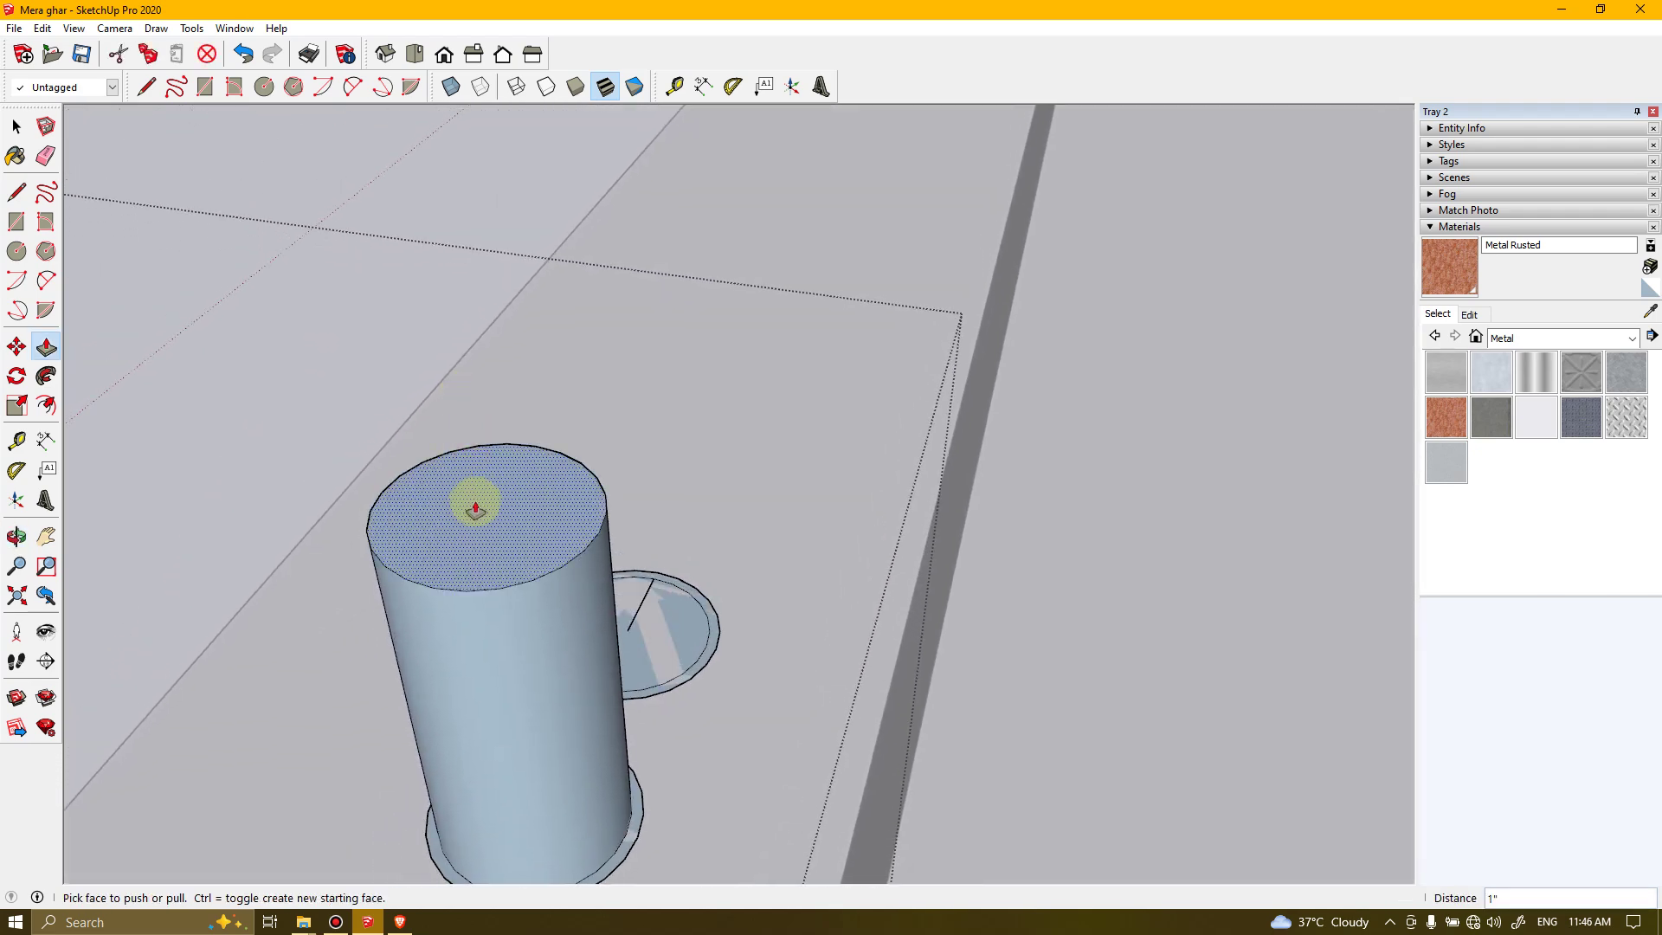
pyautogui.moveTo(478, 515); pyautogui.dragTo(476, 419)
pyautogui.click(476, 419)
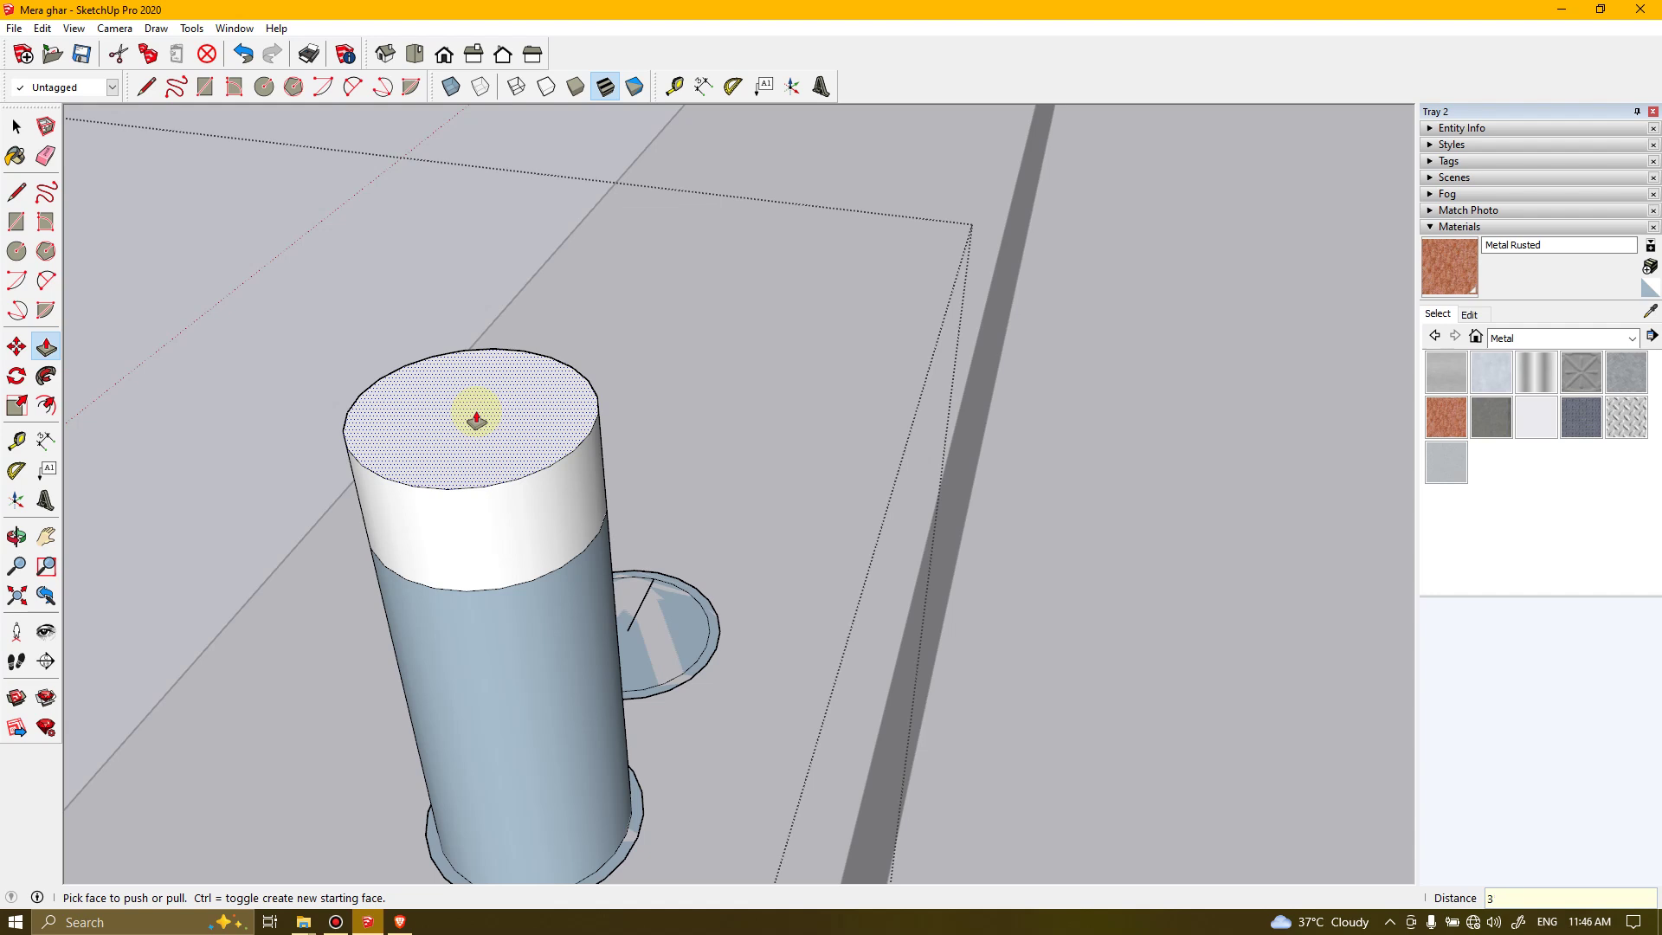
pyautogui.click(476, 418)
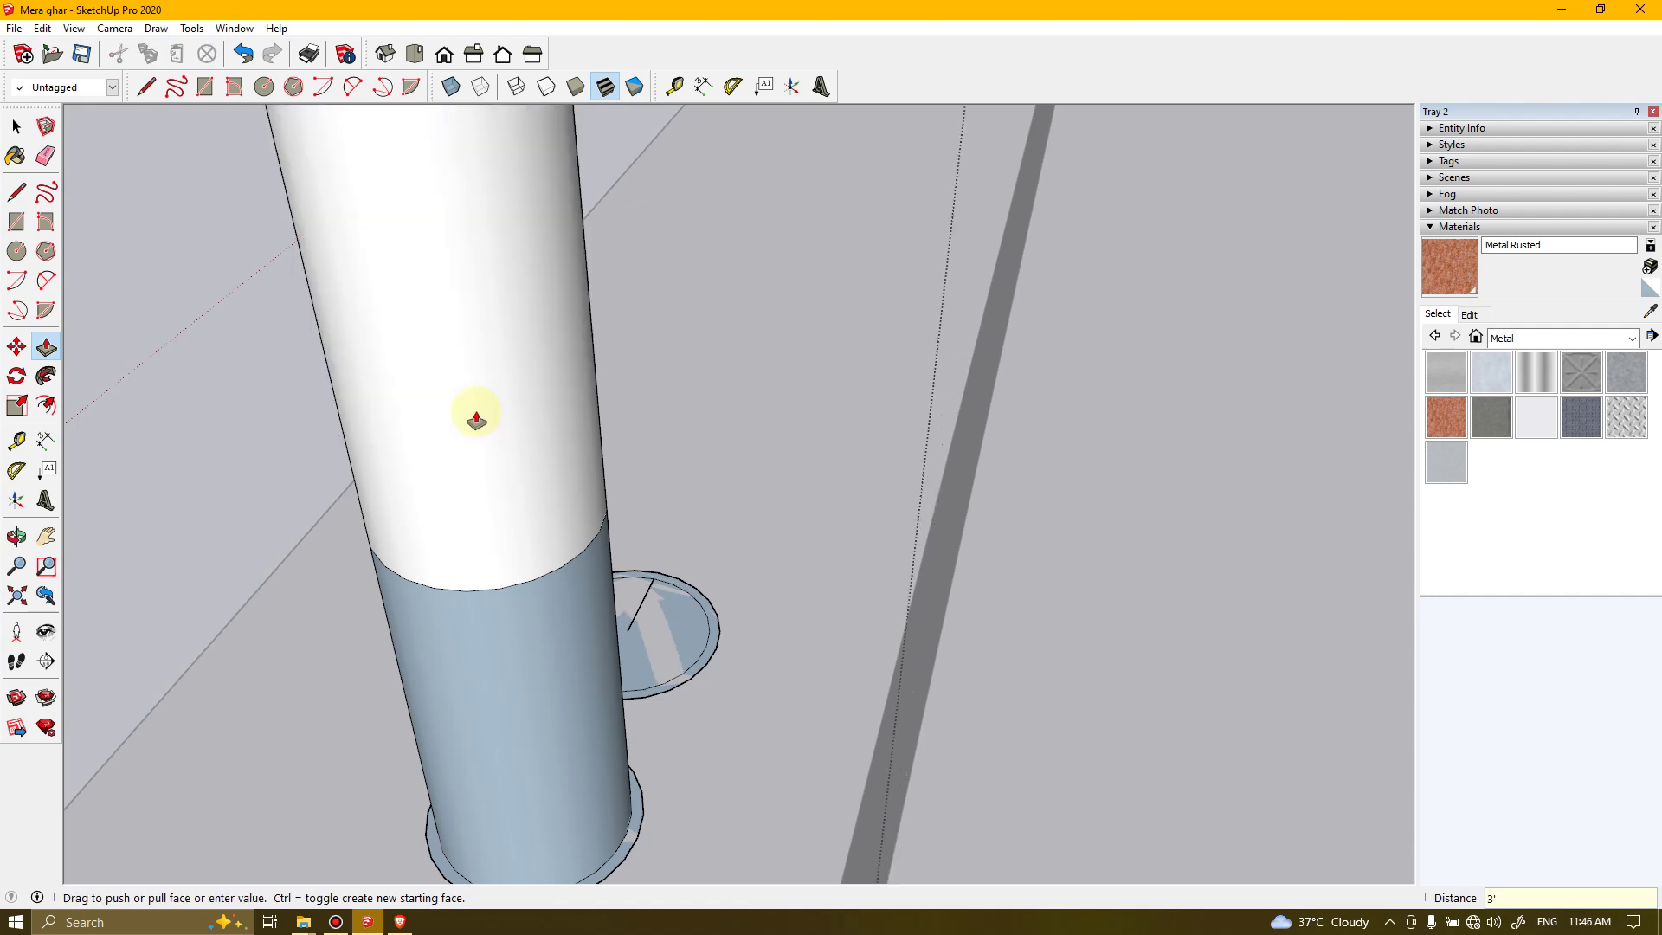
pyautogui.click(476, 419)
# Examine the tall vertical pipe from several sides against the roof slab's rim and the drain pipe
pyautogui.scroll(-3, 476, 419)
pyautogui.moveTo(475, 419); pyautogui.dragTo(579, 407, button='middle')
pyautogui.scroll(5, 538, 582)
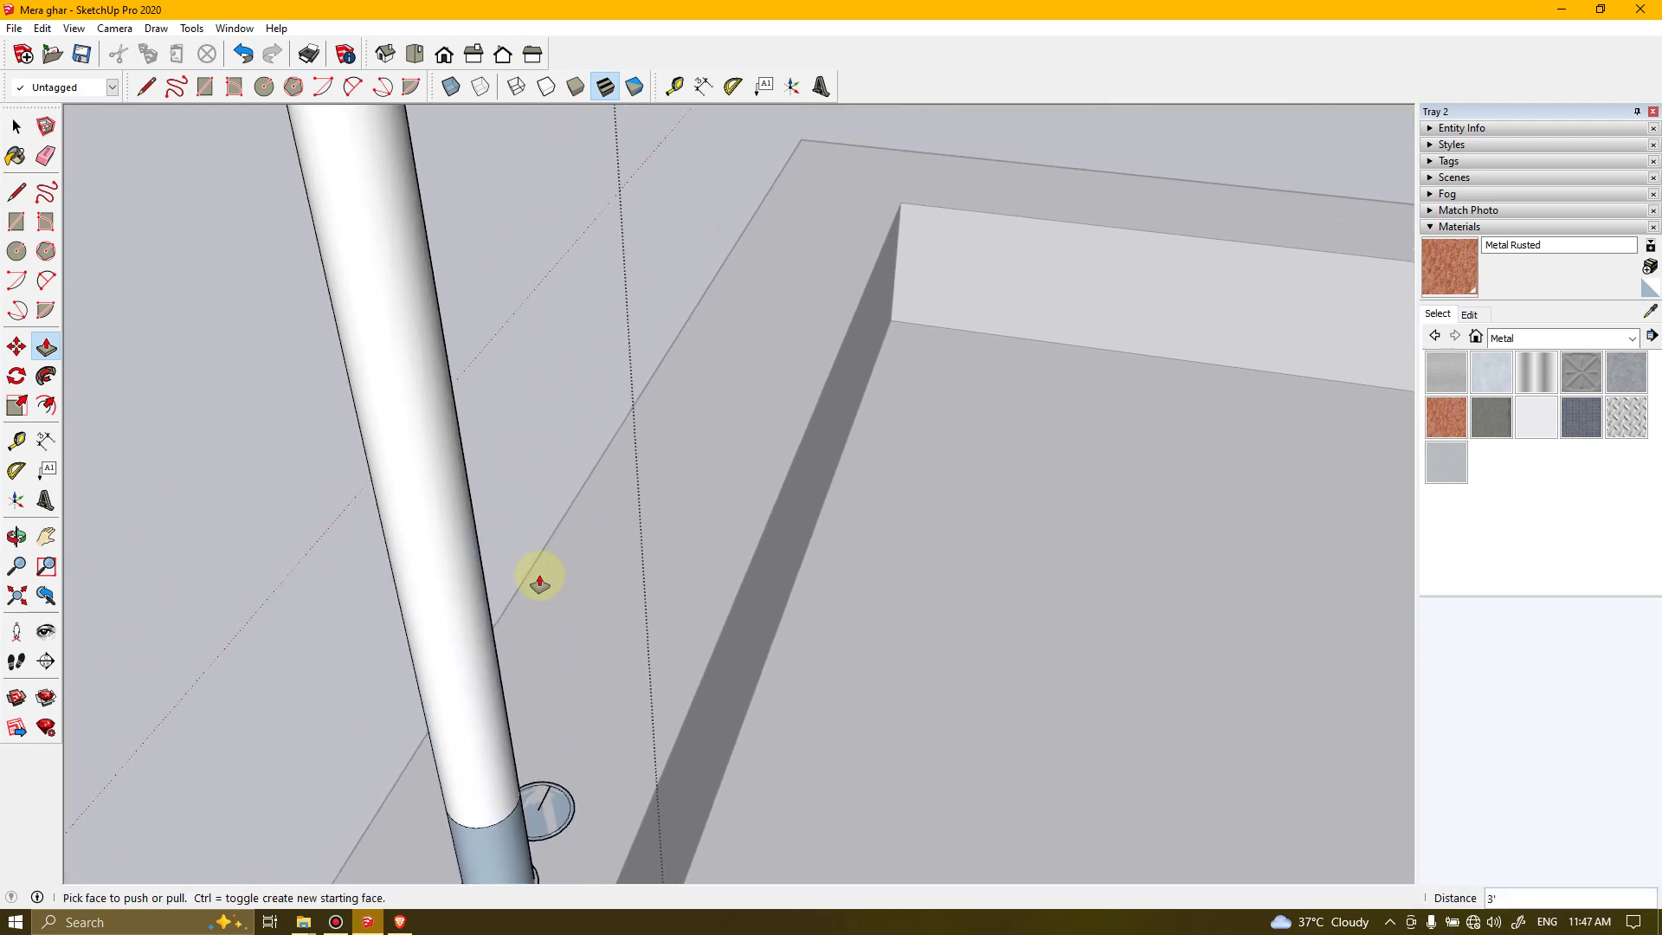
pyautogui.scroll(-4, 477, 520)
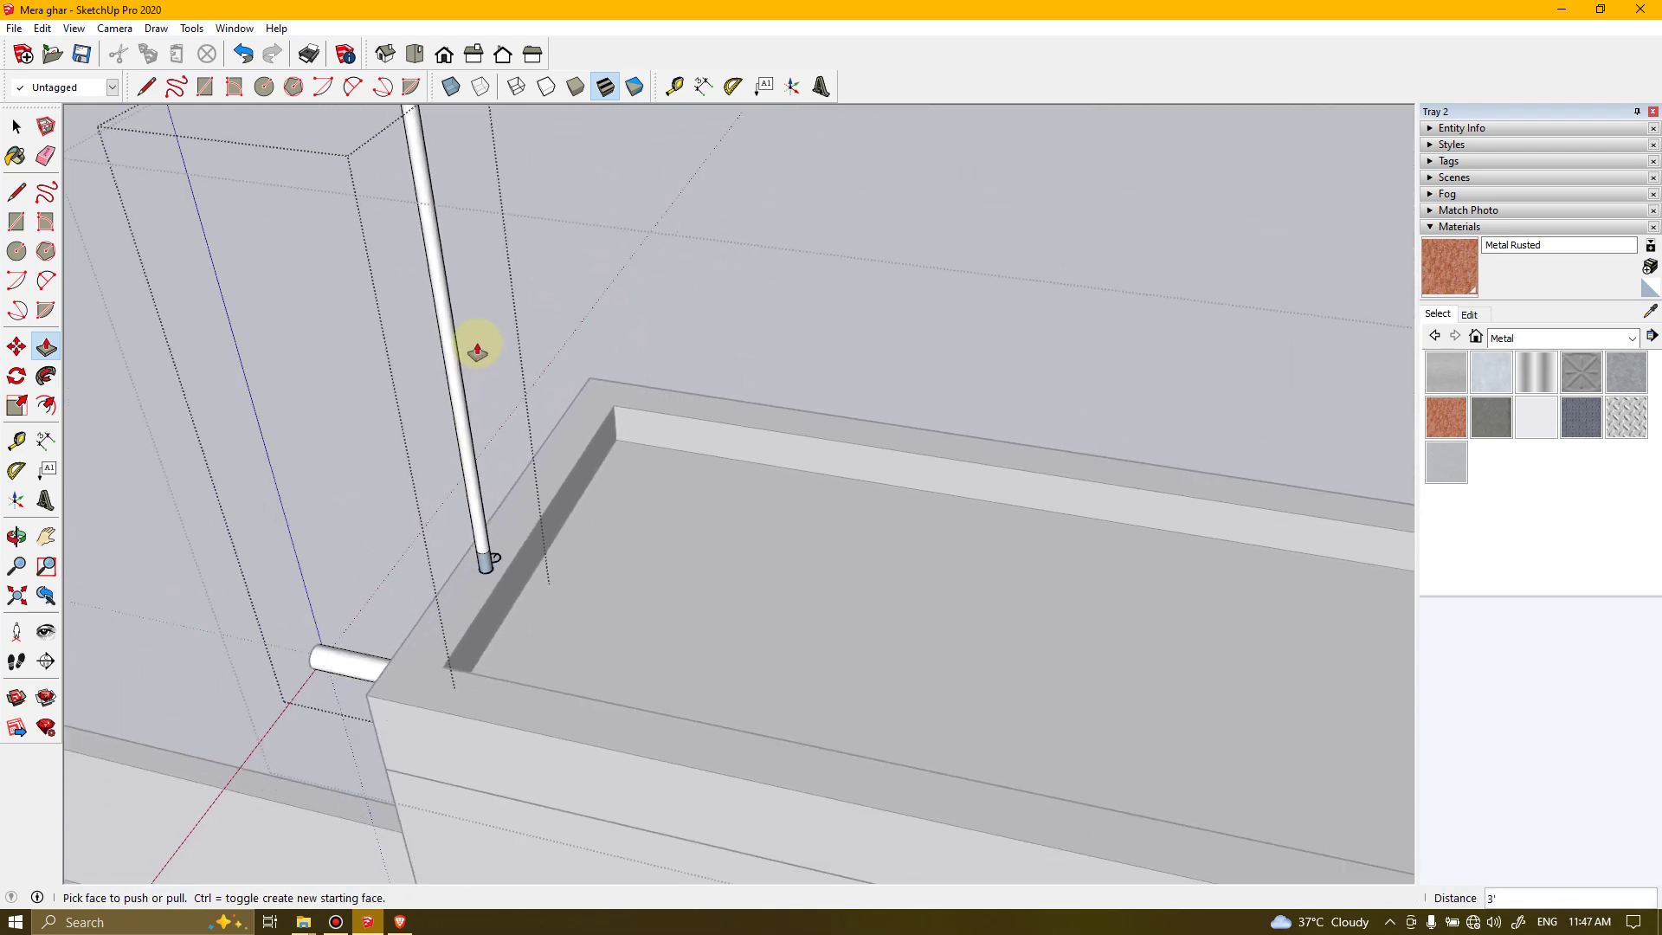
pyautogui.moveTo(476, 345); pyautogui.dragTo(575, 223, button='middle')
pyautogui.press('o')
pyautogui.moveTo(575, 223); pyautogui.dragTo(905, 409)
pyautogui.moveTo(905, 408); pyautogui.dragTo(675, 495, button='middle')
pyautogui.moveTo(674, 495); pyautogui.dragTo(591, 459)
pyautogui.moveTo(591, 458); pyautogui.dragTo(337, 577, button='middle')
pyautogui.scroll(3, 605, 623)
pyautogui.moveTo(605, 623); pyautogui.dragTo(649, 482, button='middle')
pyautogui.scroll(4, 623, 501)
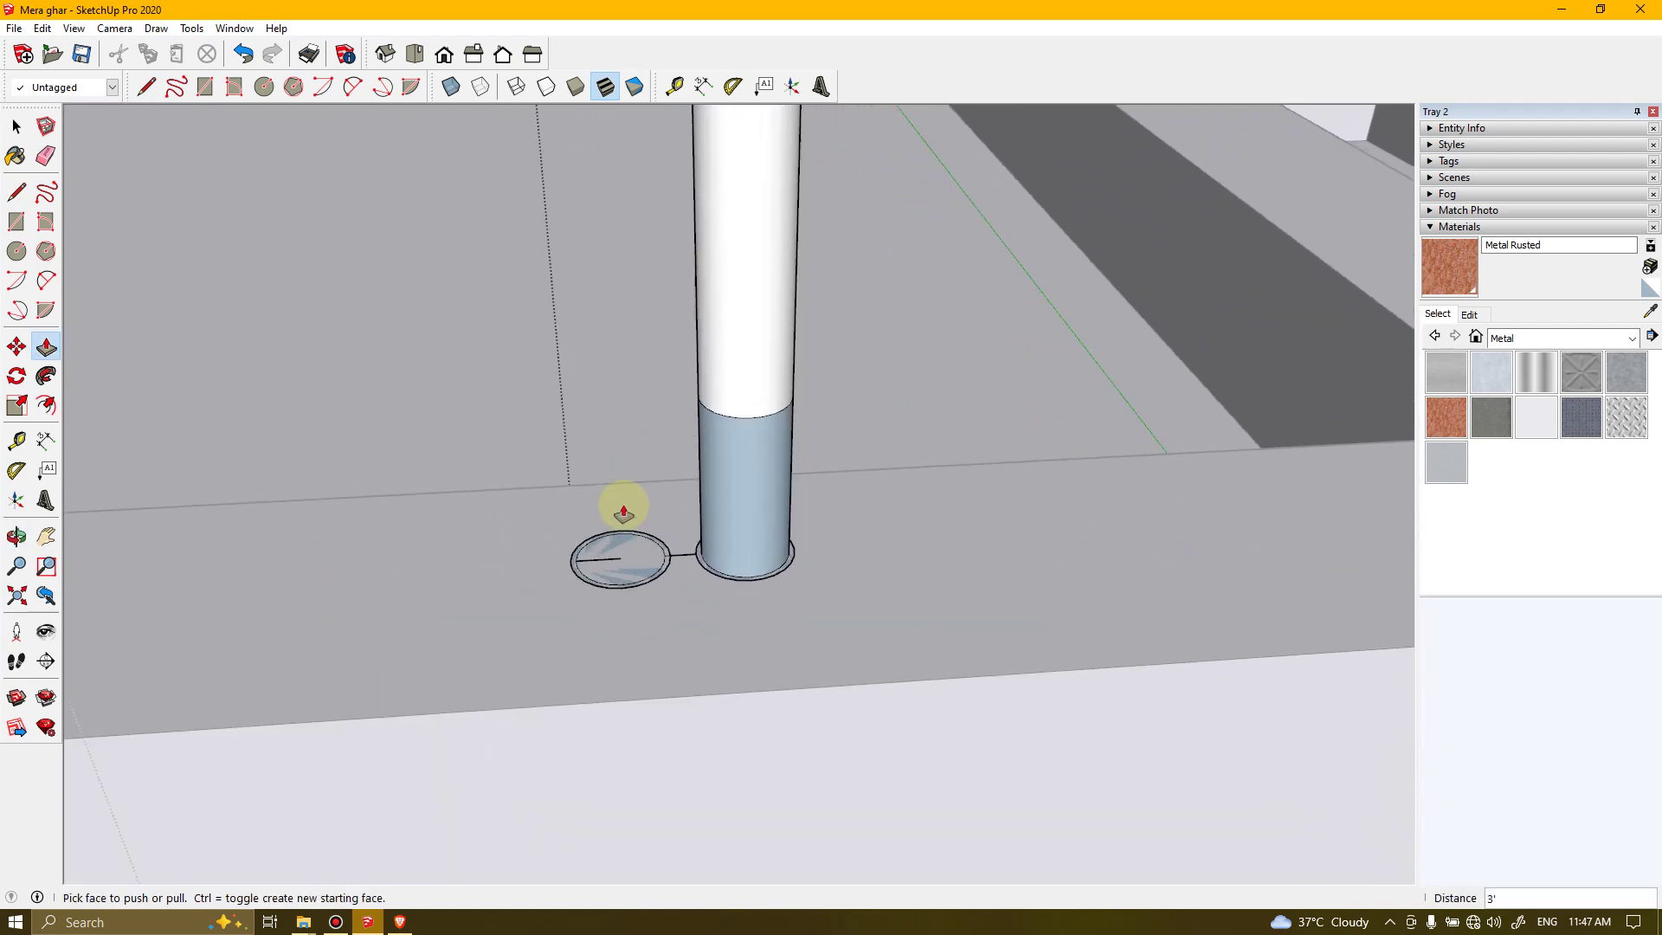
pyautogui.scroll(3, 630, 554)
pyautogui.moveTo(632, 541); pyautogui.dragTo(638, 594, button='middle')
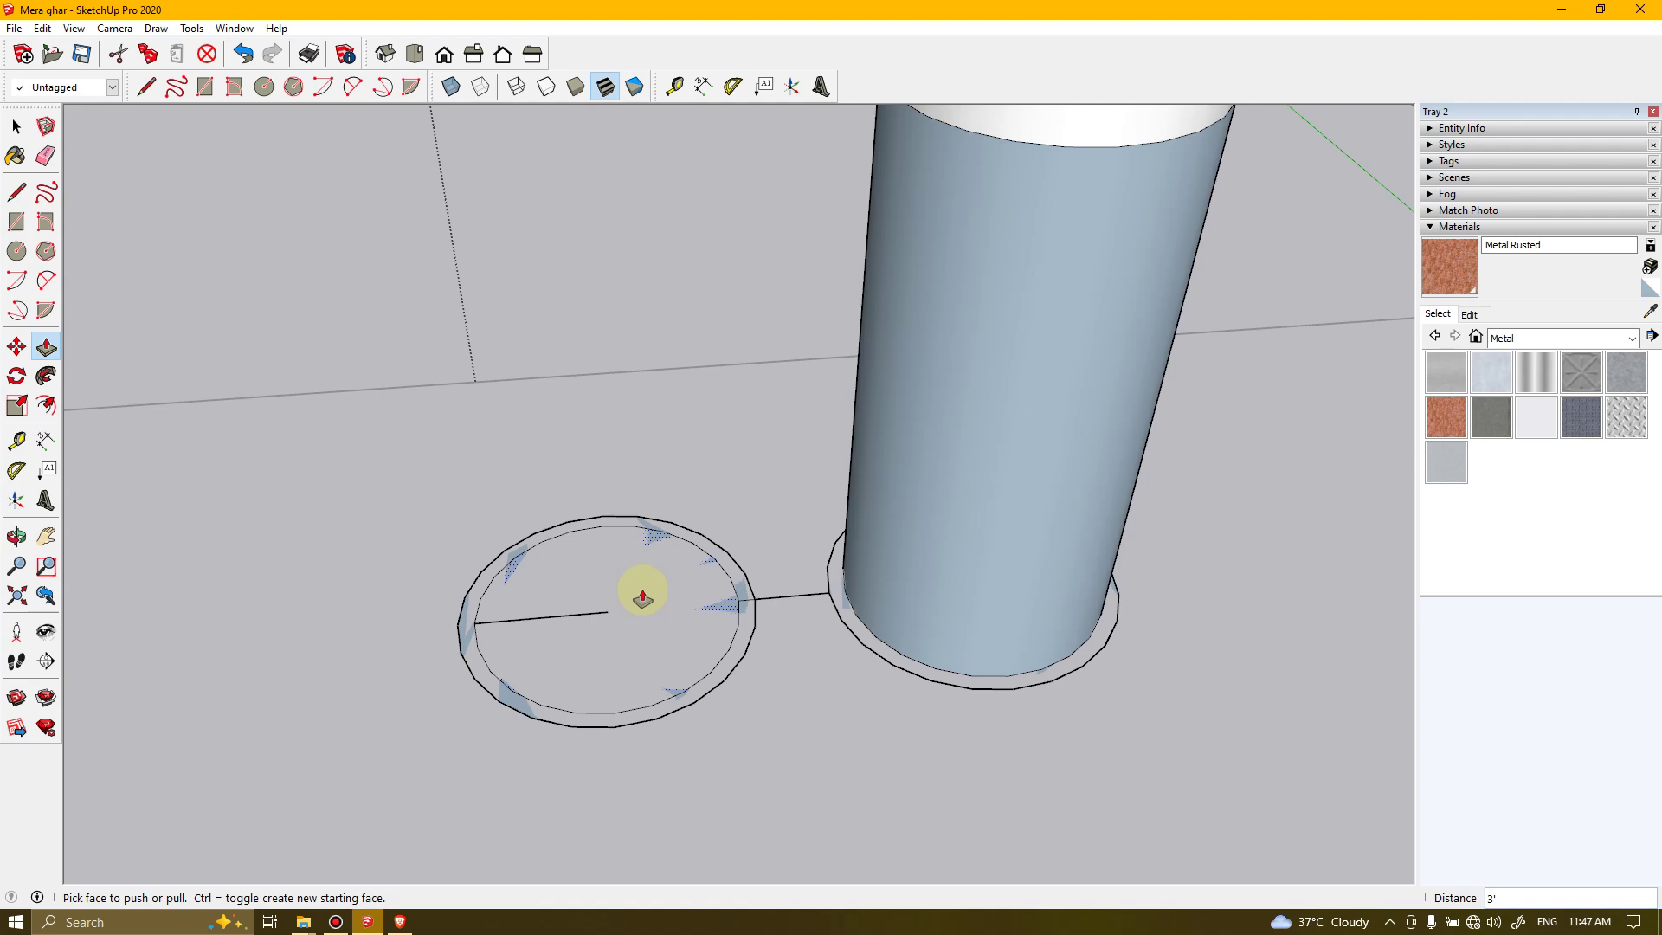
pyautogui.moveTo(993, 547); pyautogui.dragTo(811, 755, button='middle')
pyautogui.press('space')
pyautogui.click(809, 761)
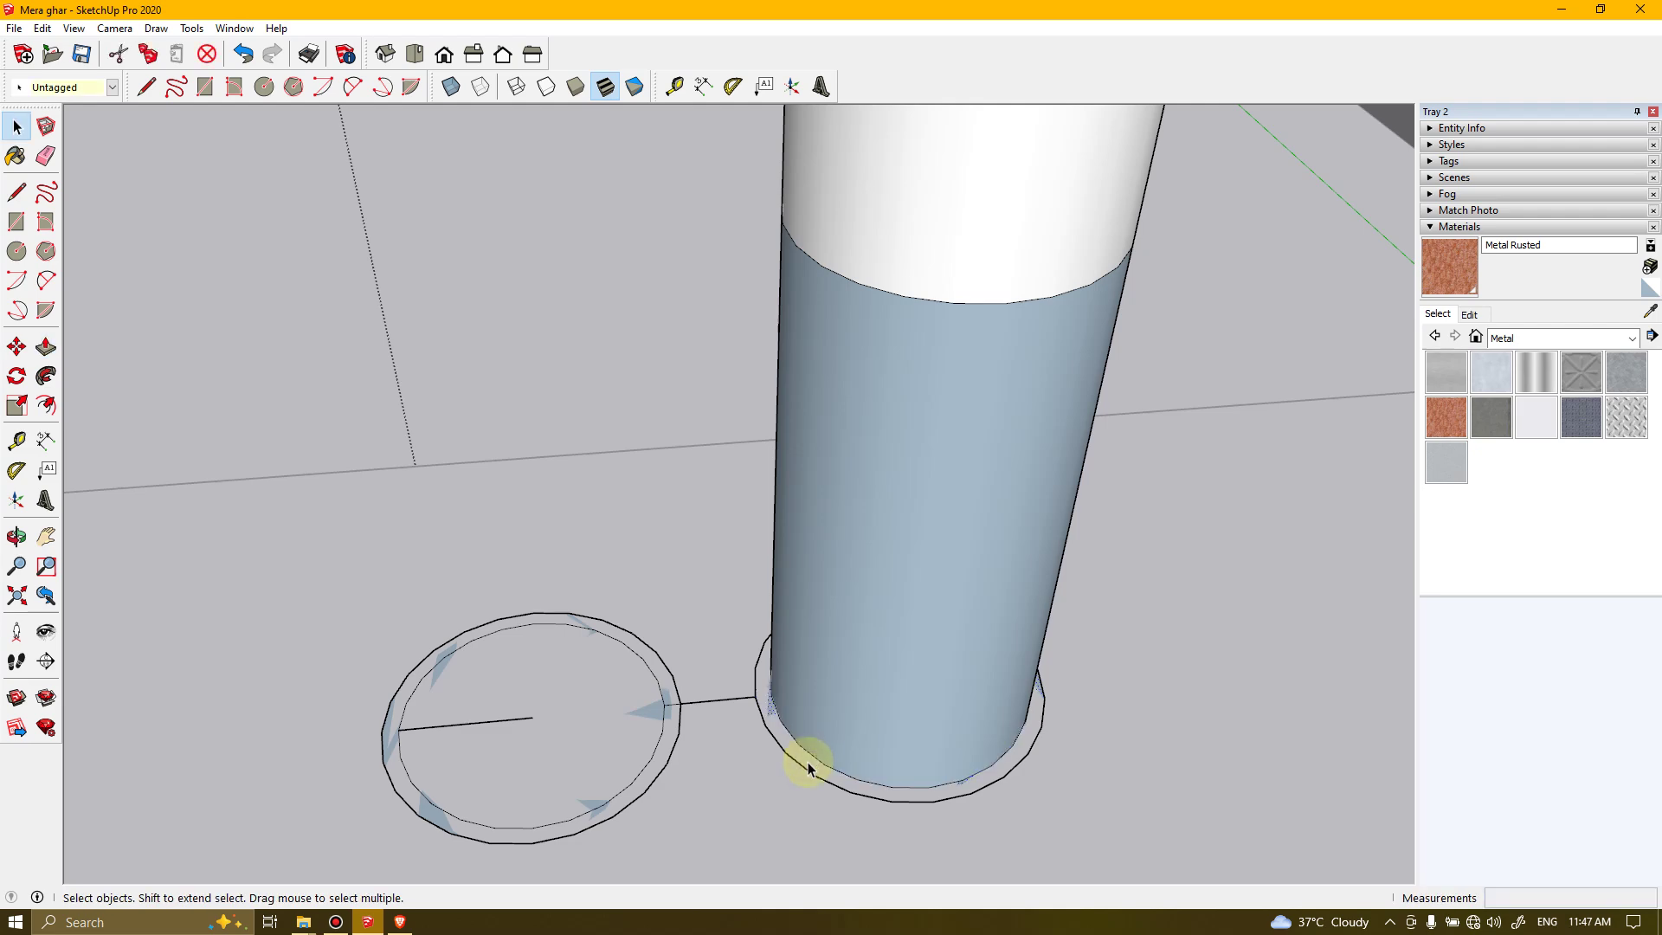
pyautogui.moveTo(840, 698); pyautogui.dragTo(718, 584, button='middle')
pyautogui.scroll(-3, 717, 571)
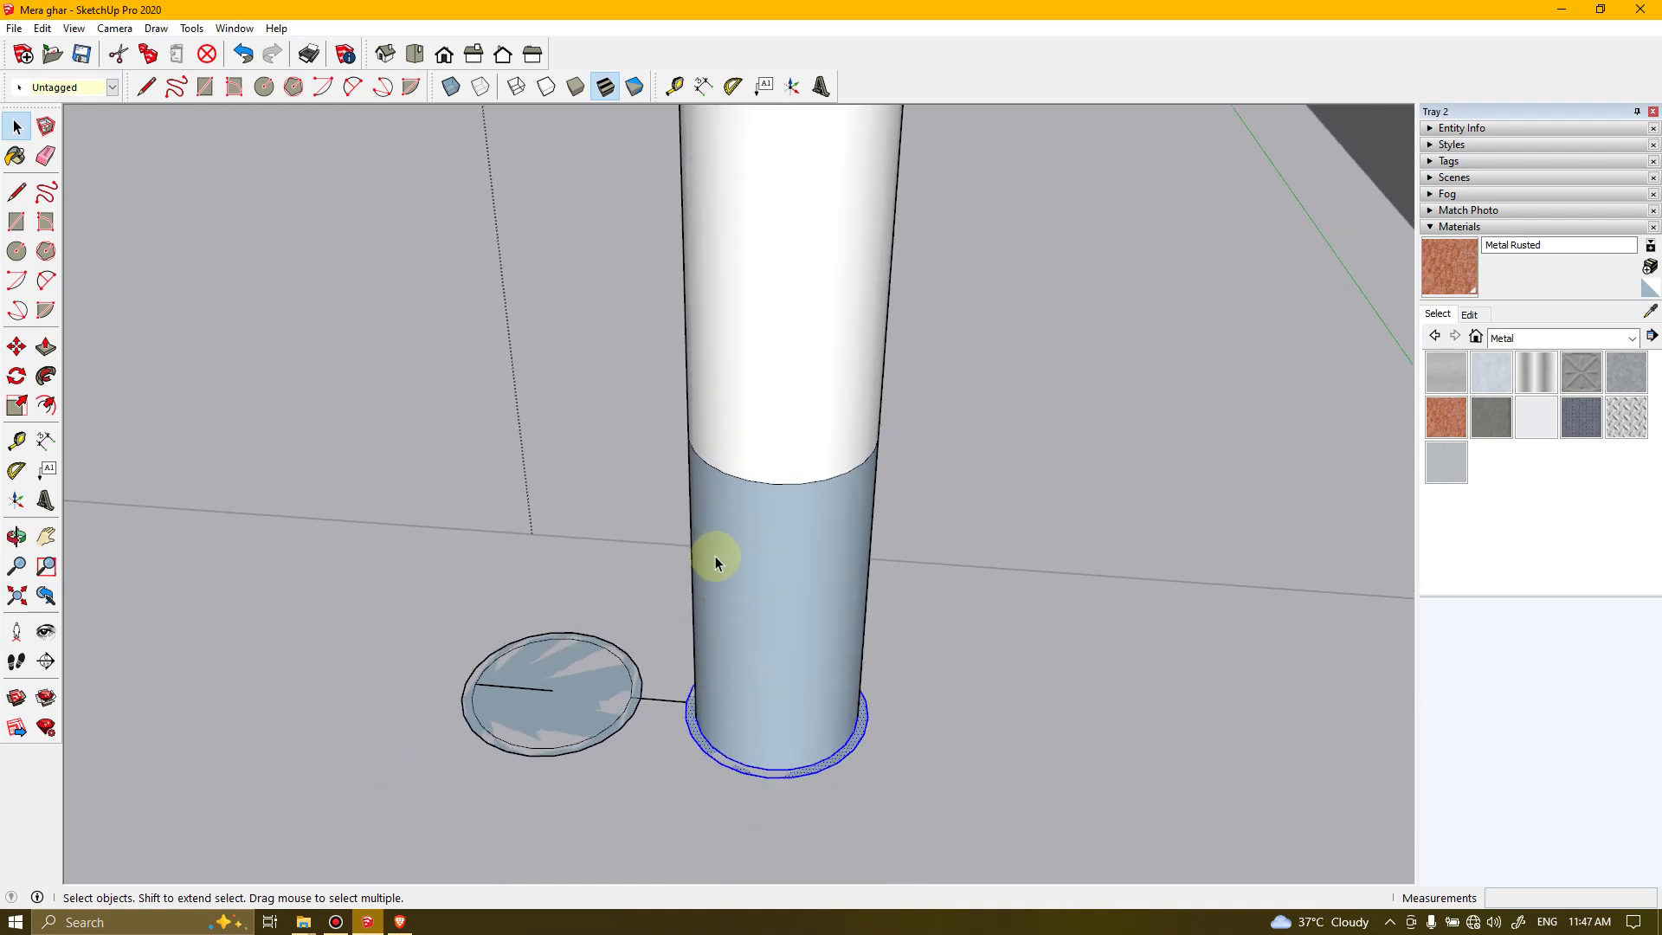
pyautogui.scroll(-5, 882, 294)
pyautogui.moveTo(876, 315)
pyautogui.mouseDown(button='middle')
pyautogui.moveTo(861, 260)
pyautogui.moveTo(860, 341)
pyautogui.mouseUp(button='middle')
pyautogui.scroll(4, 839, 382)
pyautogui.moveTo(836, 396); pyautogui.dragTo(1021, 156, button='middle')
# Delete the leftover line segments inside the second ring pair and between the two ring pairs
pyautogui.click(610, 648)
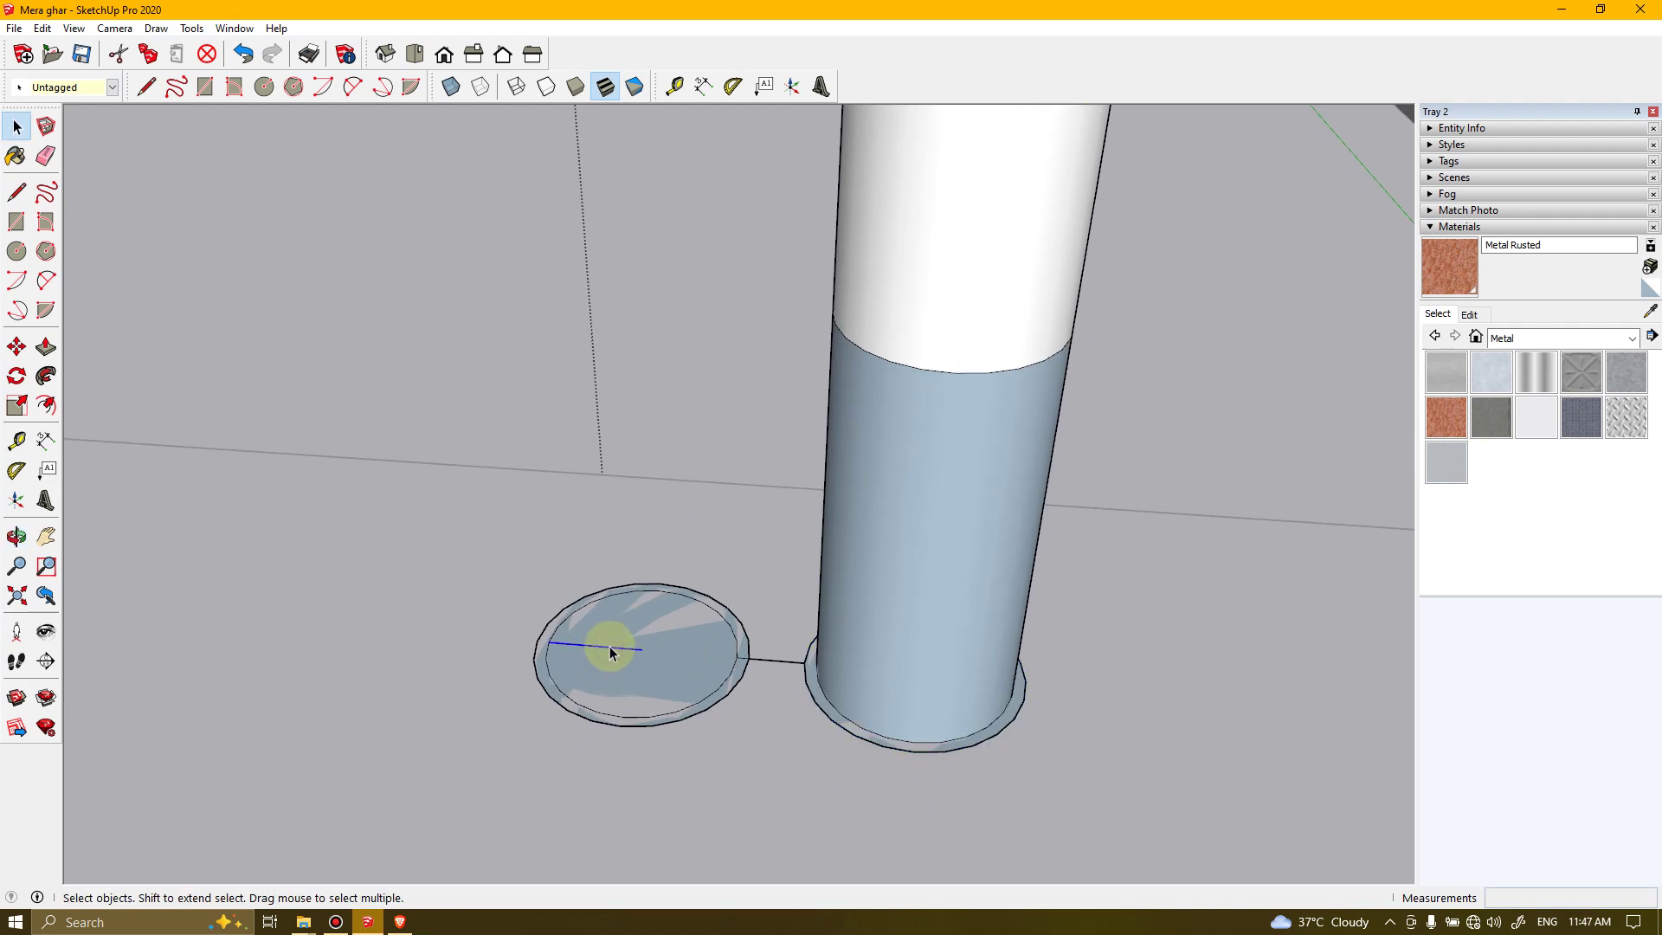
pyautogui.click(773, 662)
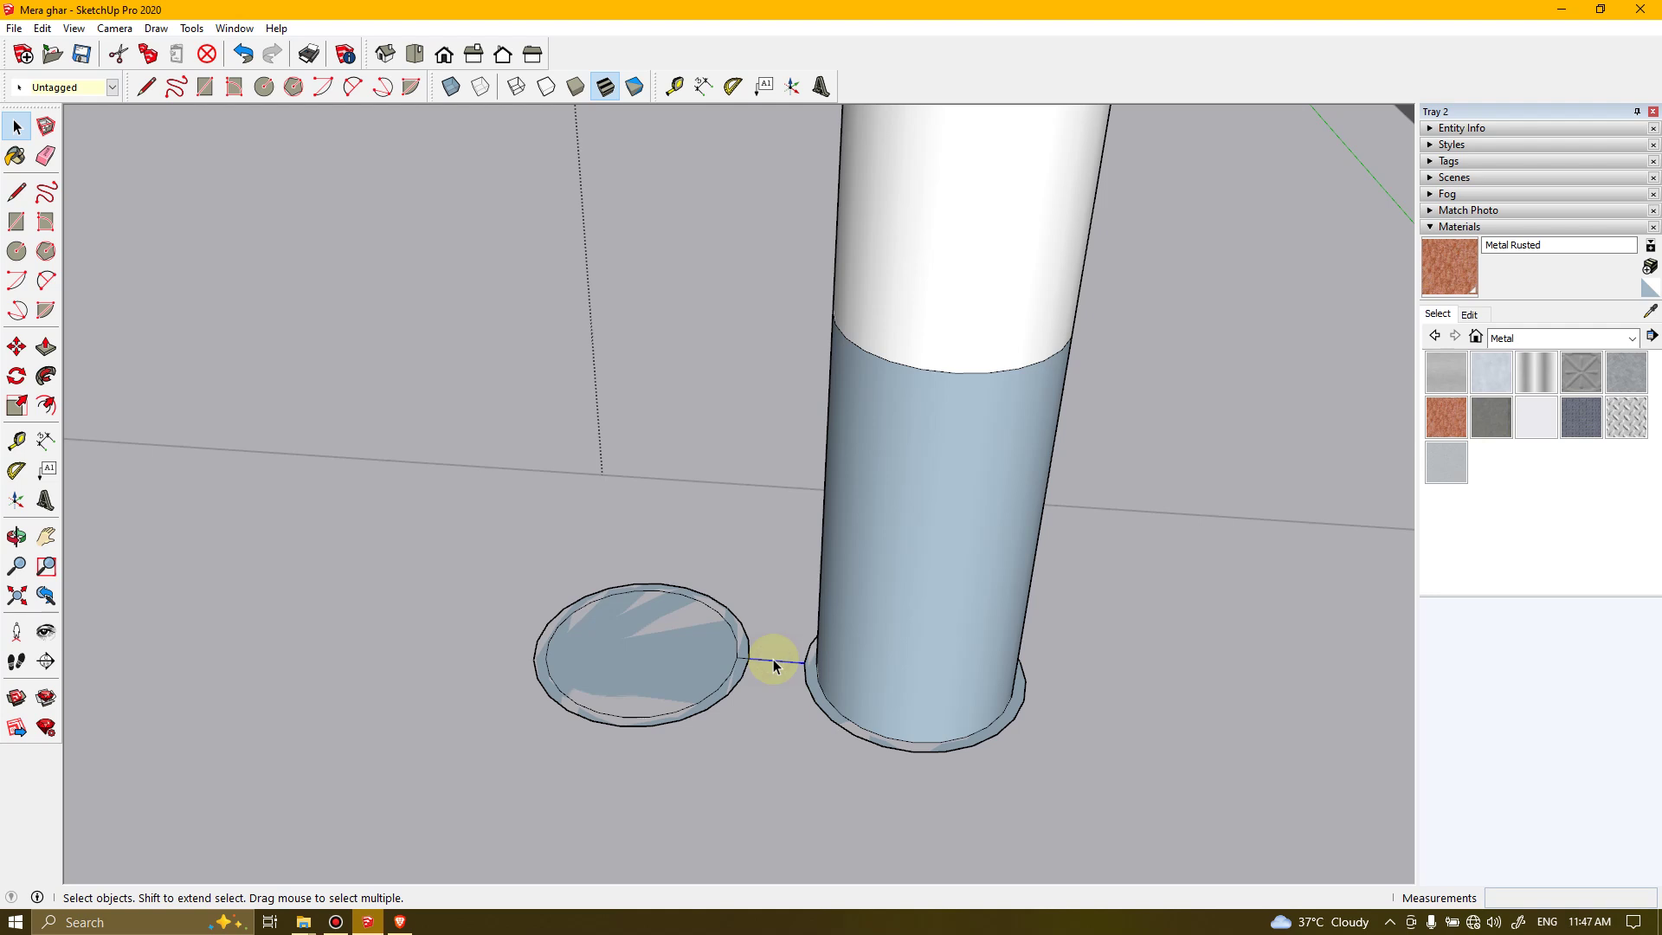
pyautogui.press('Delete')
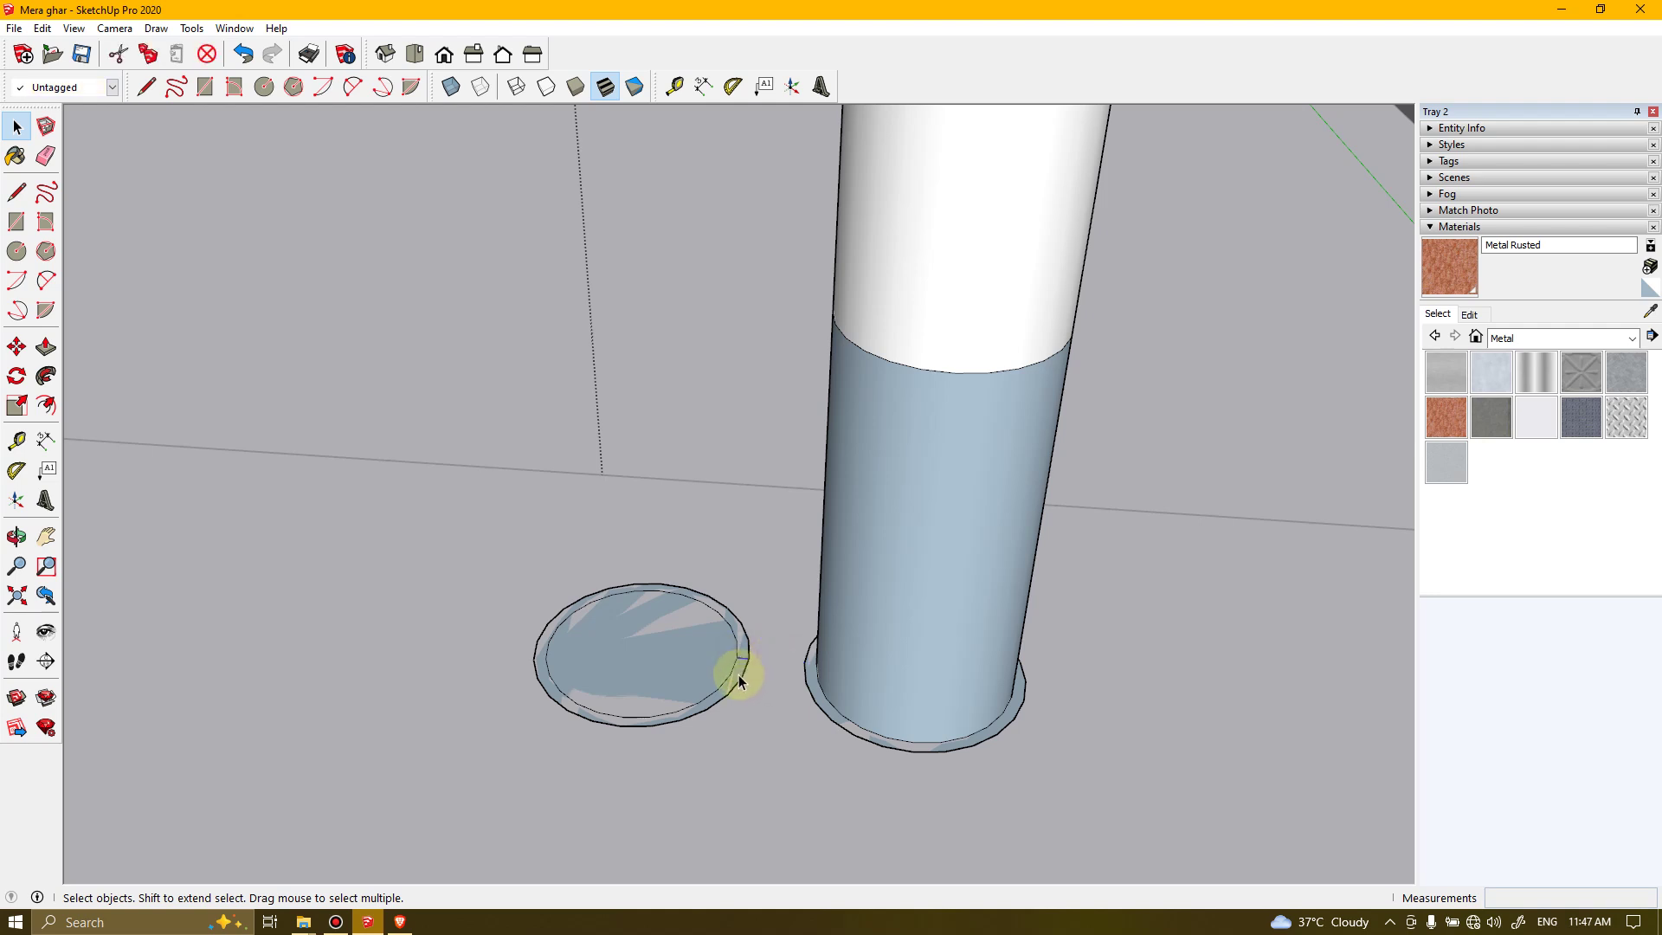
# Raise the second pair's inner circle 2" with Push/Pull, level with the first pipe's lower section
pyautogui.click(650, 642)
pyautogui.press('p')
pyautogui.moveTo(650, 640); pyautogui.dragTo(986, 375)
pyautogui.moveTo(853, 345); pyautogui.dragTo(843, 551, button='middle')
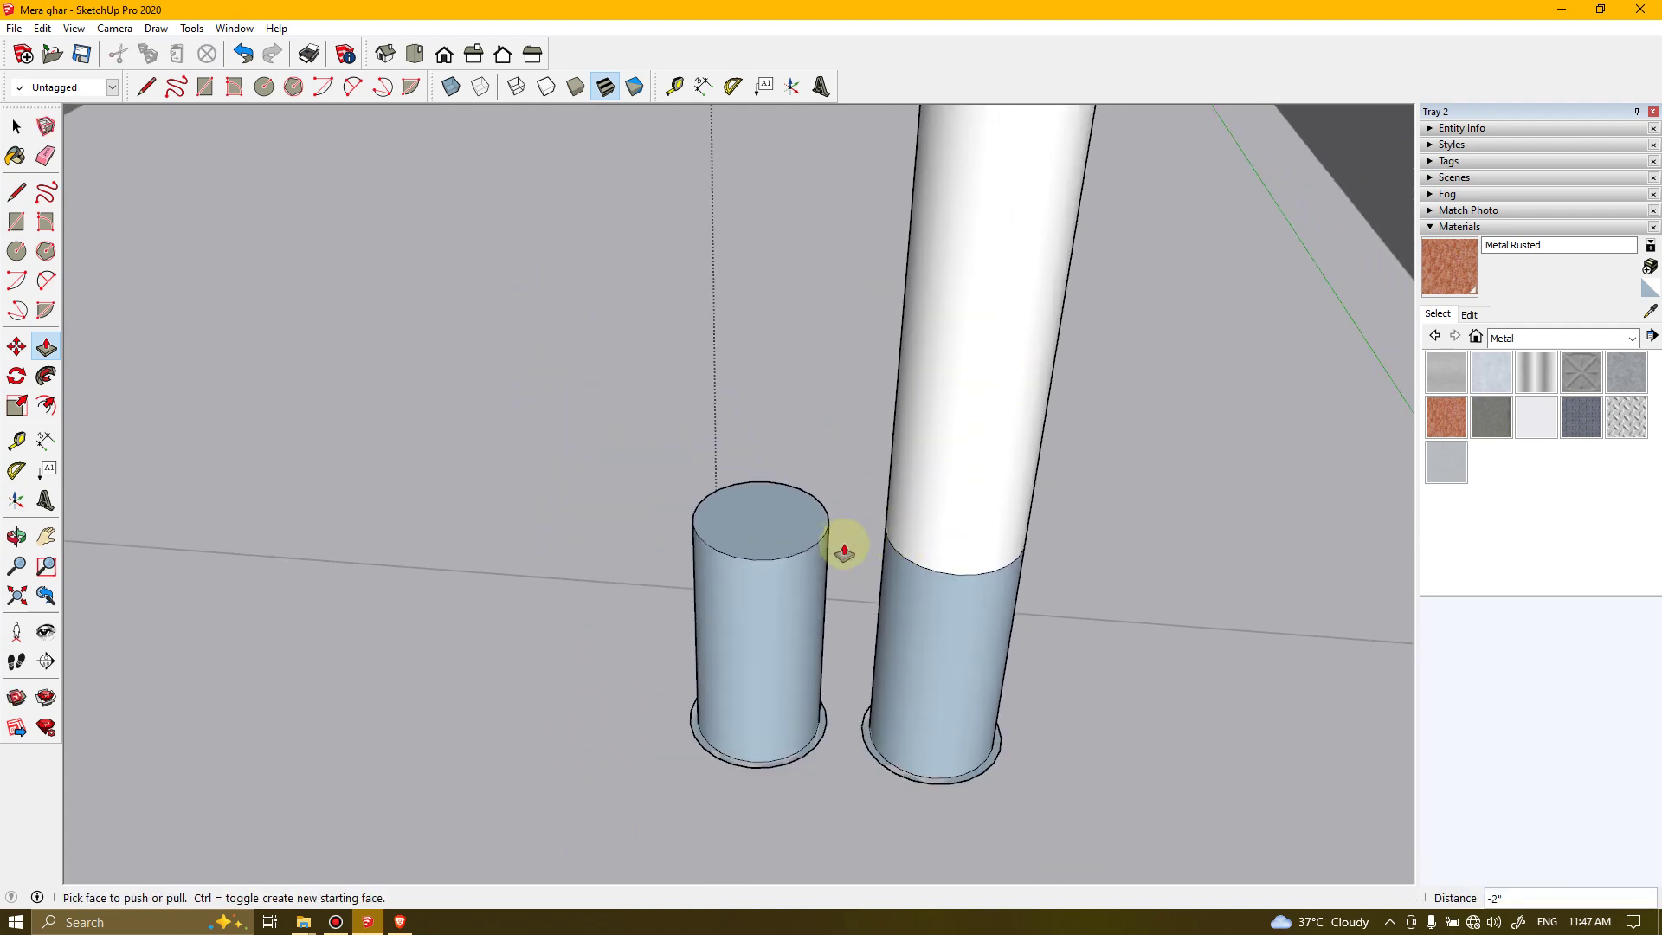
# Extend the second cylinder 3' upward from its top as a separate section, using a new starting face
pyautogui.click(771, 516)
pyautogui.click(771, 482)
pyautogui.click(774, 514)
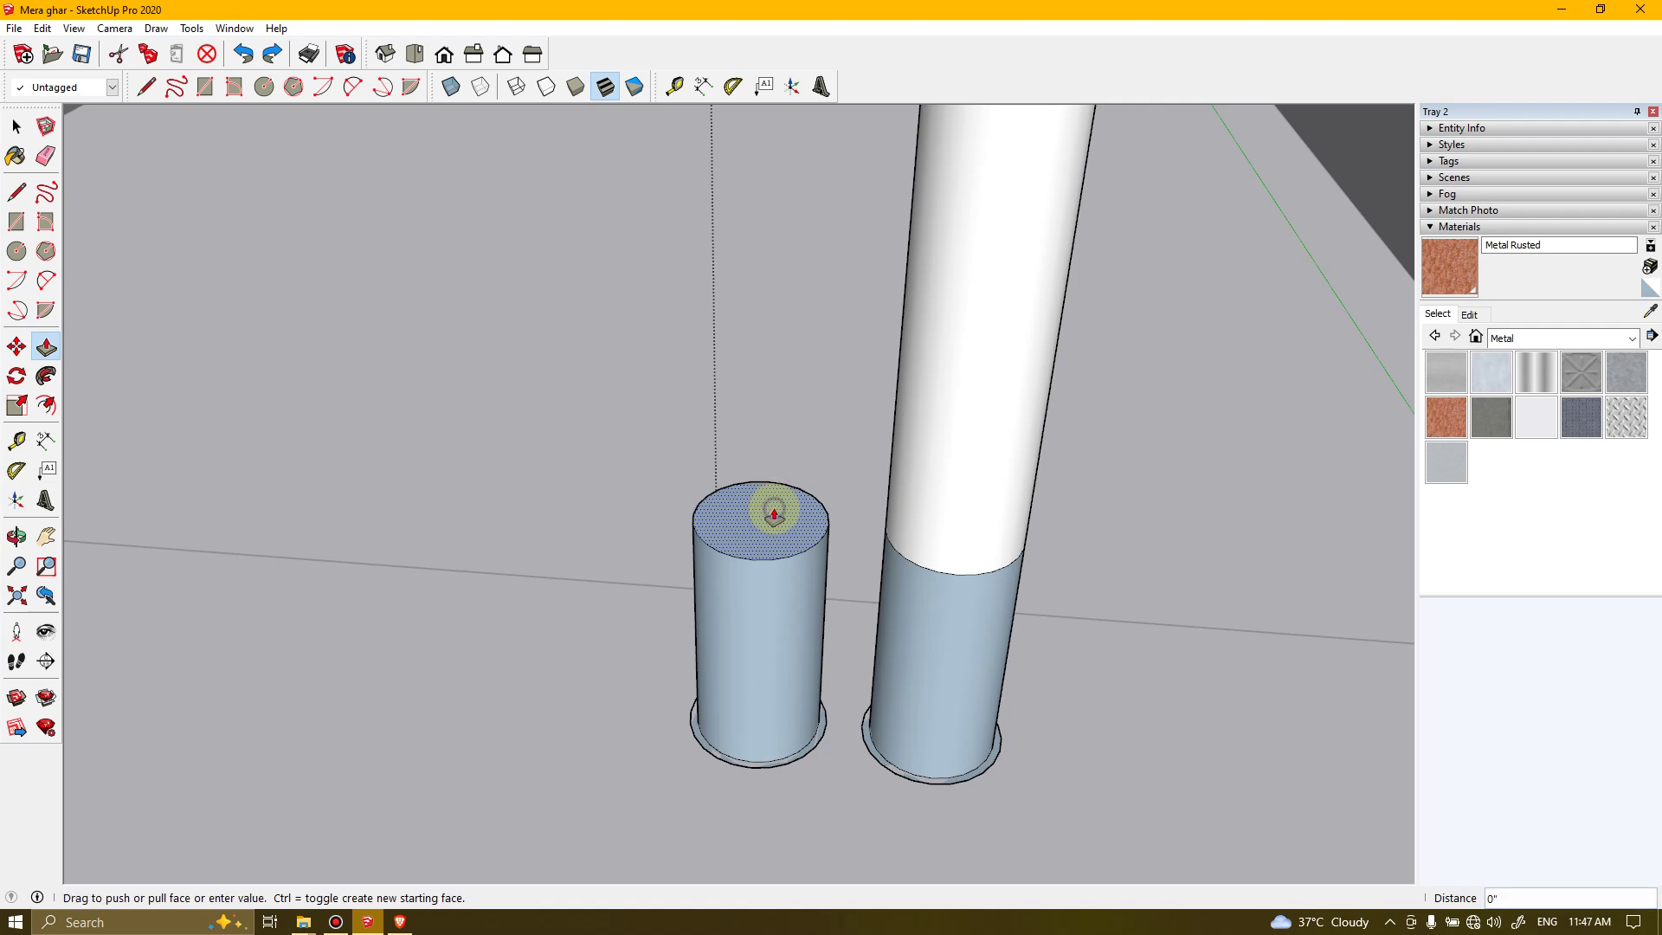
pyautogui.click(774, 473)
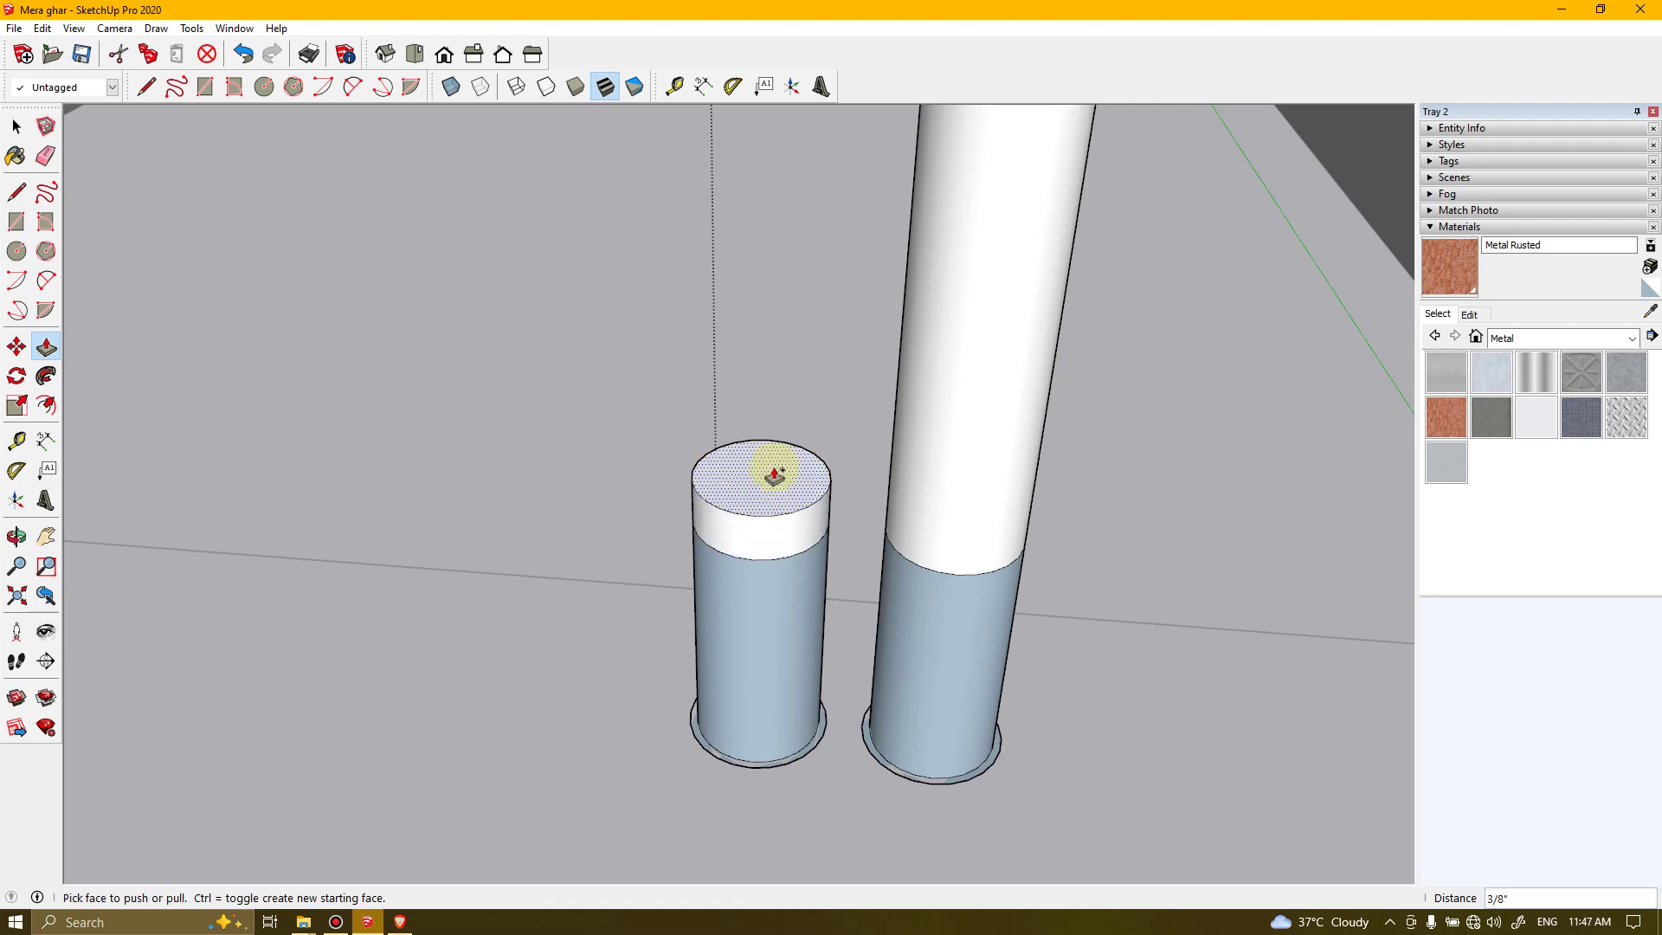
pyautogui.write("3'")
pyautogui.press('Return')
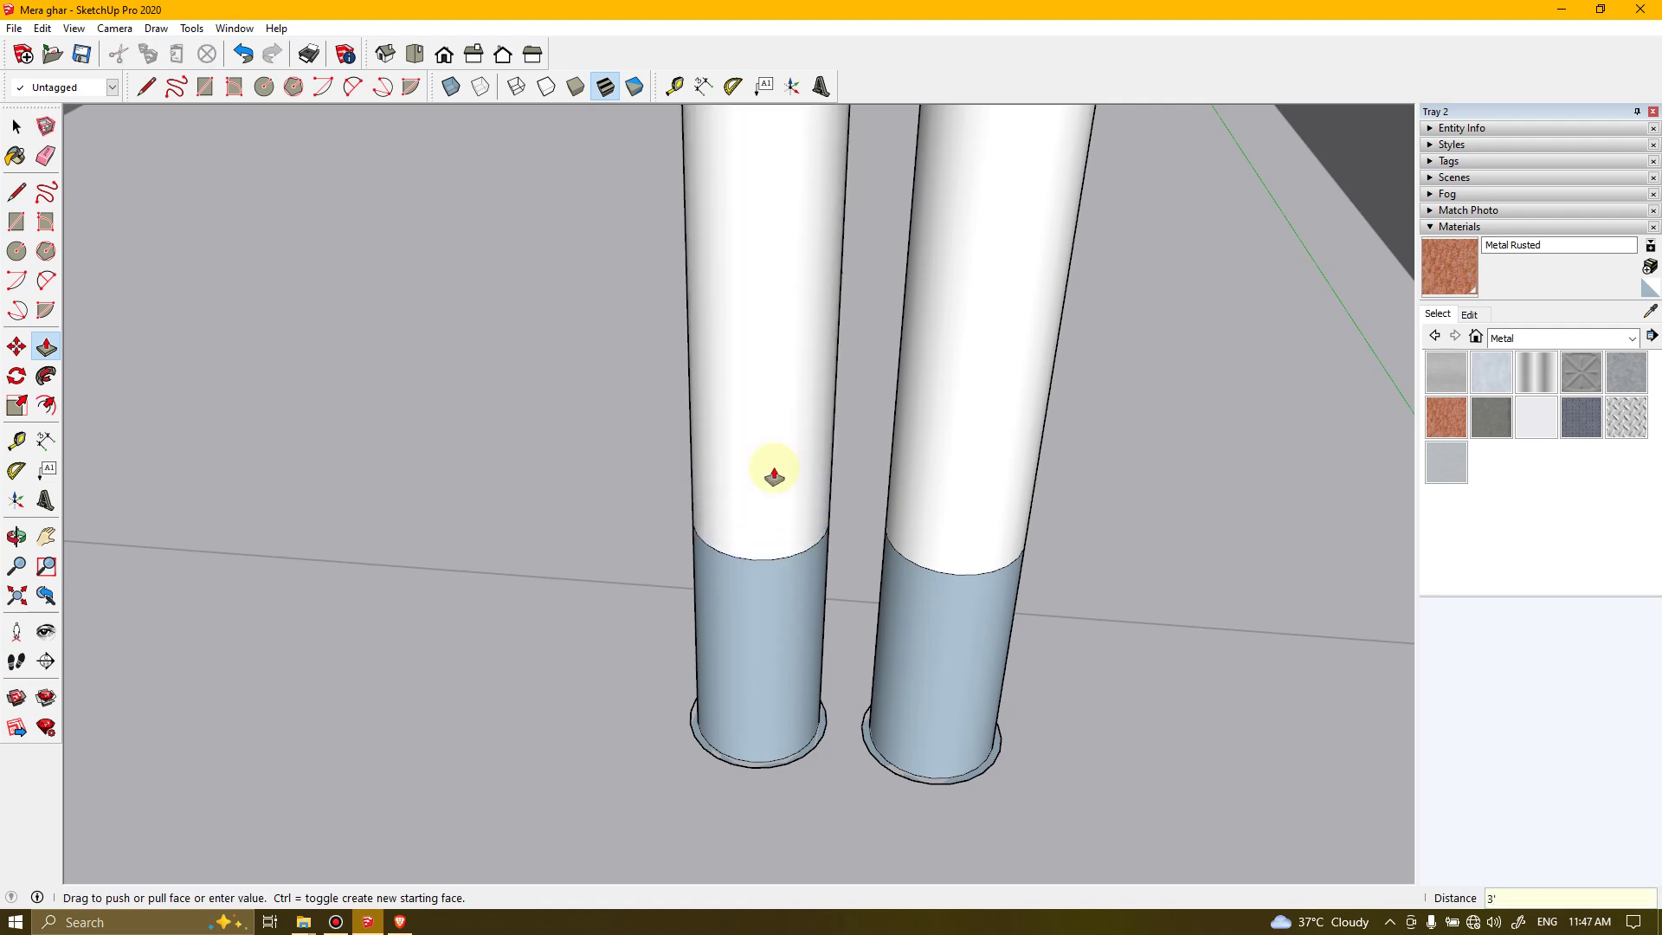
# Examine the pair of tall vertical pipes in relation to the roof rim, the drain pipe and the house's door openings
pyautogui.scroll(-6, 744, 494)
pyautogui.moveTo(949, 327); pyautogui.dragTo(791, 500, button='middle')
pyautogui.scroll(-5, 791, 500)
pyautogui.moveTo(846, 453); pyautogui.dragTo(896, 516, button='middle')
pyautogui.scroll(5, 846, 553)
pyautogui.scroll(-5, 896, 516)
pyautogui.moveTo(531, 605); pyautogui.dragTo(1050, 523, button='middle')
pyautogui.scroll(6, 897, 433)
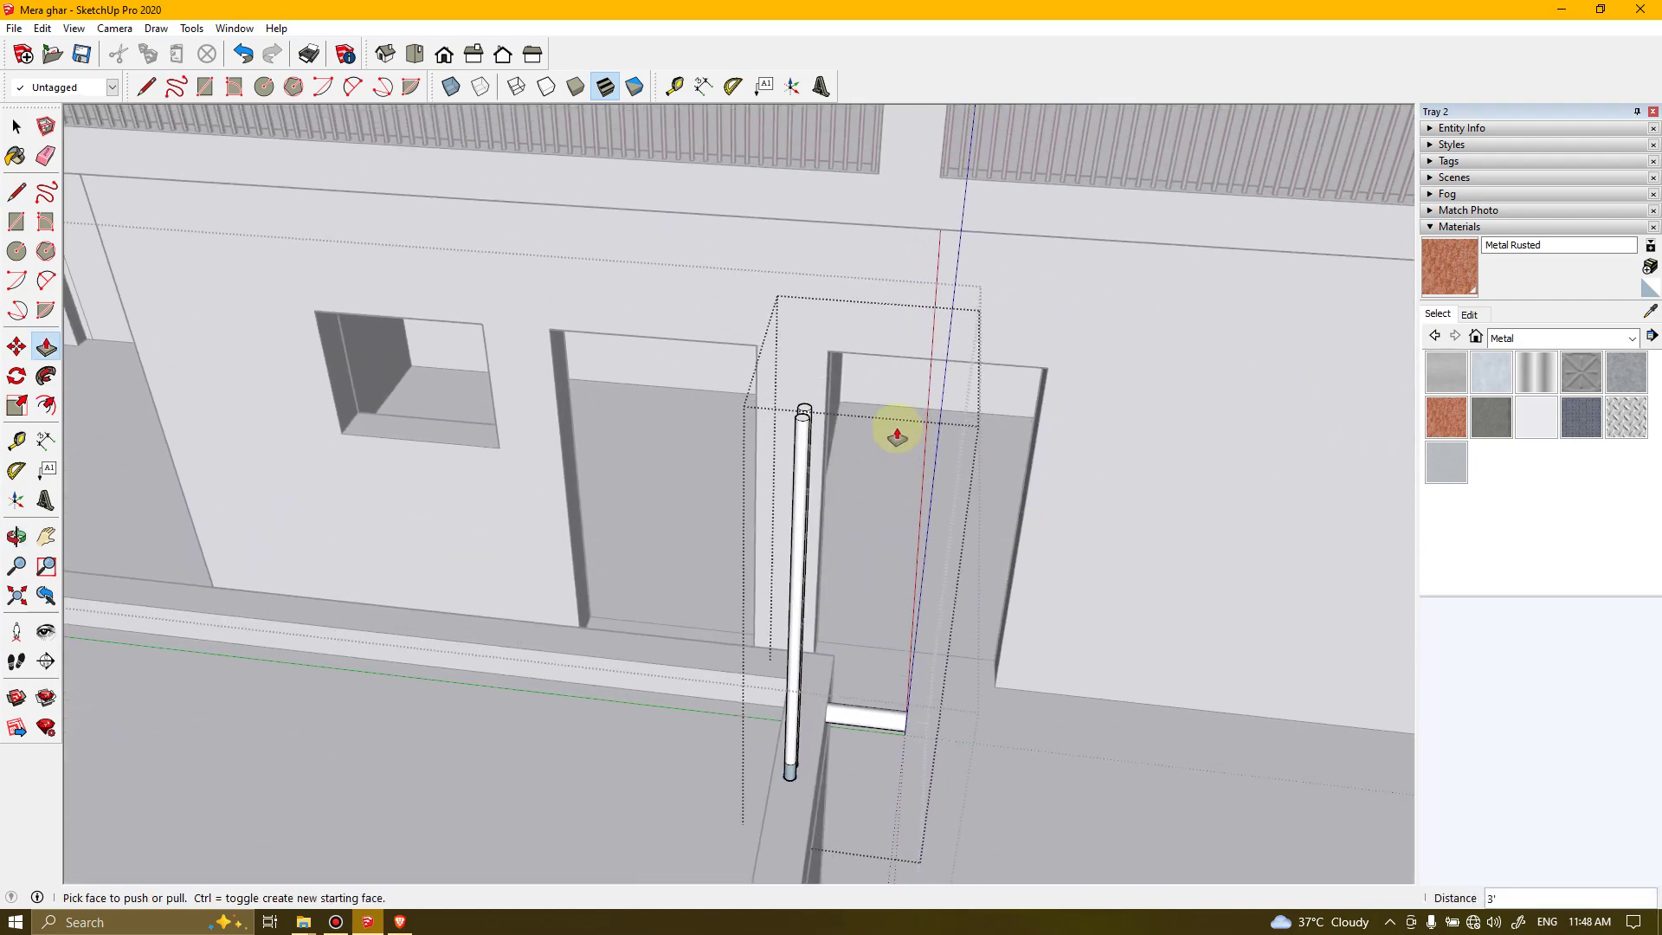
pyautogui.scroll(-5, 858, 458)
pyautogui.moveTo(853, 493); pyautogui.dragTo(938, 419, button='middle')
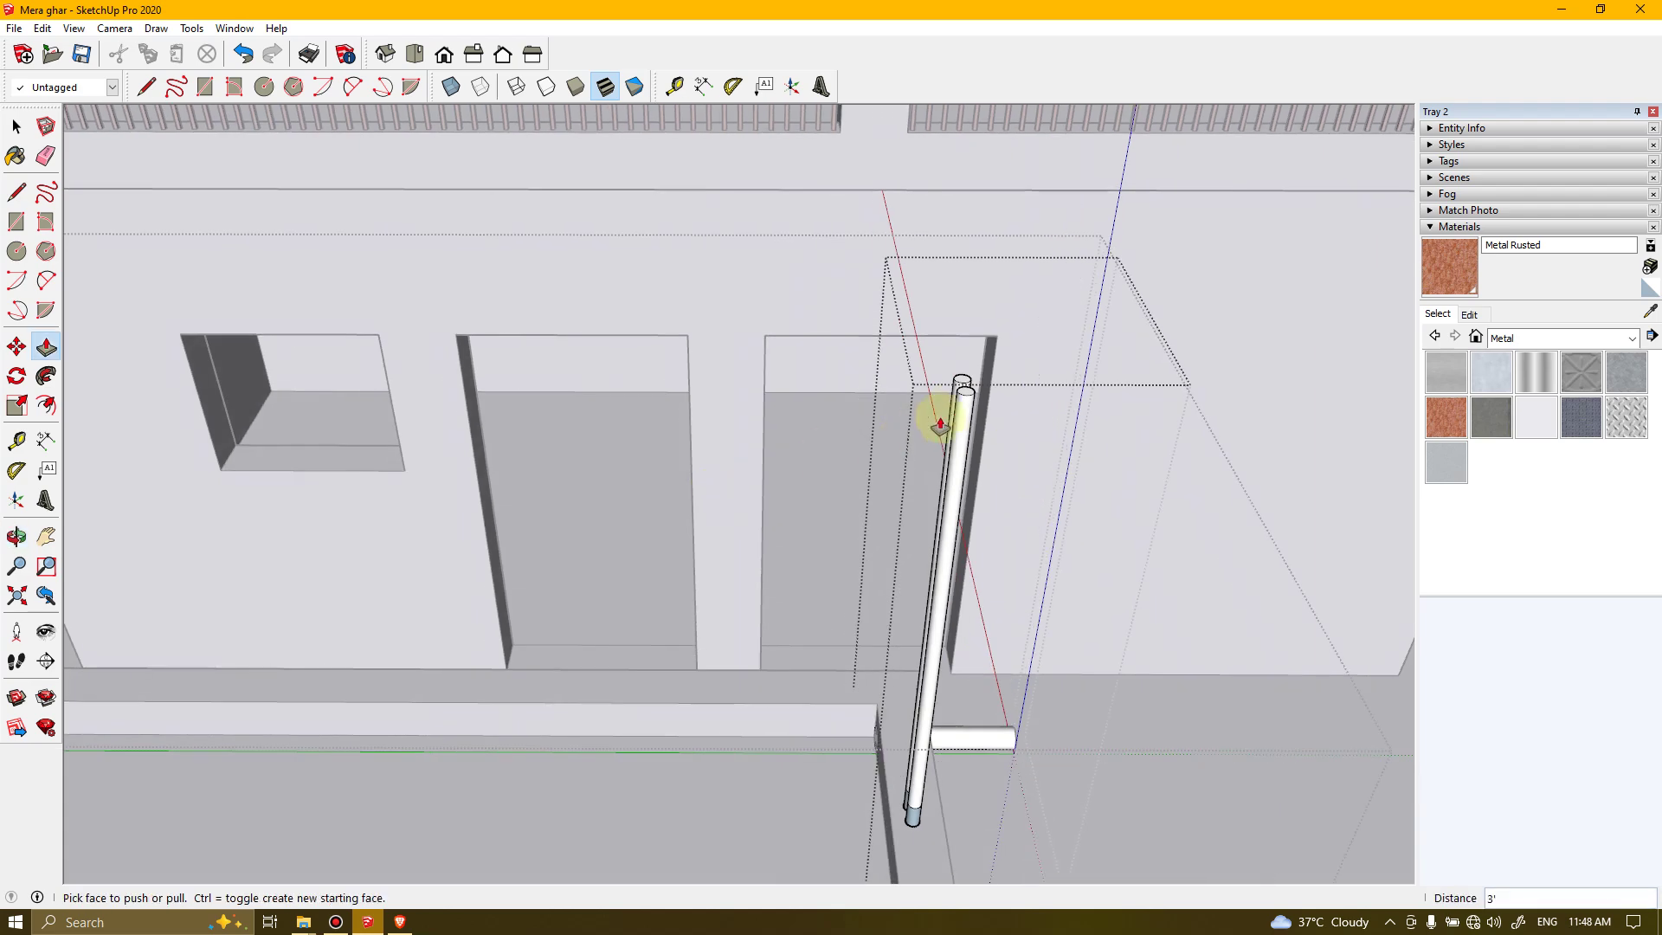
pyautogui.scroll(6, 952, 403)
pyautogui.scroll(4, 983, 372)
pyautogui.scroll(-8, 961, 386)
pyautogui.scroll(4, 992, 396)
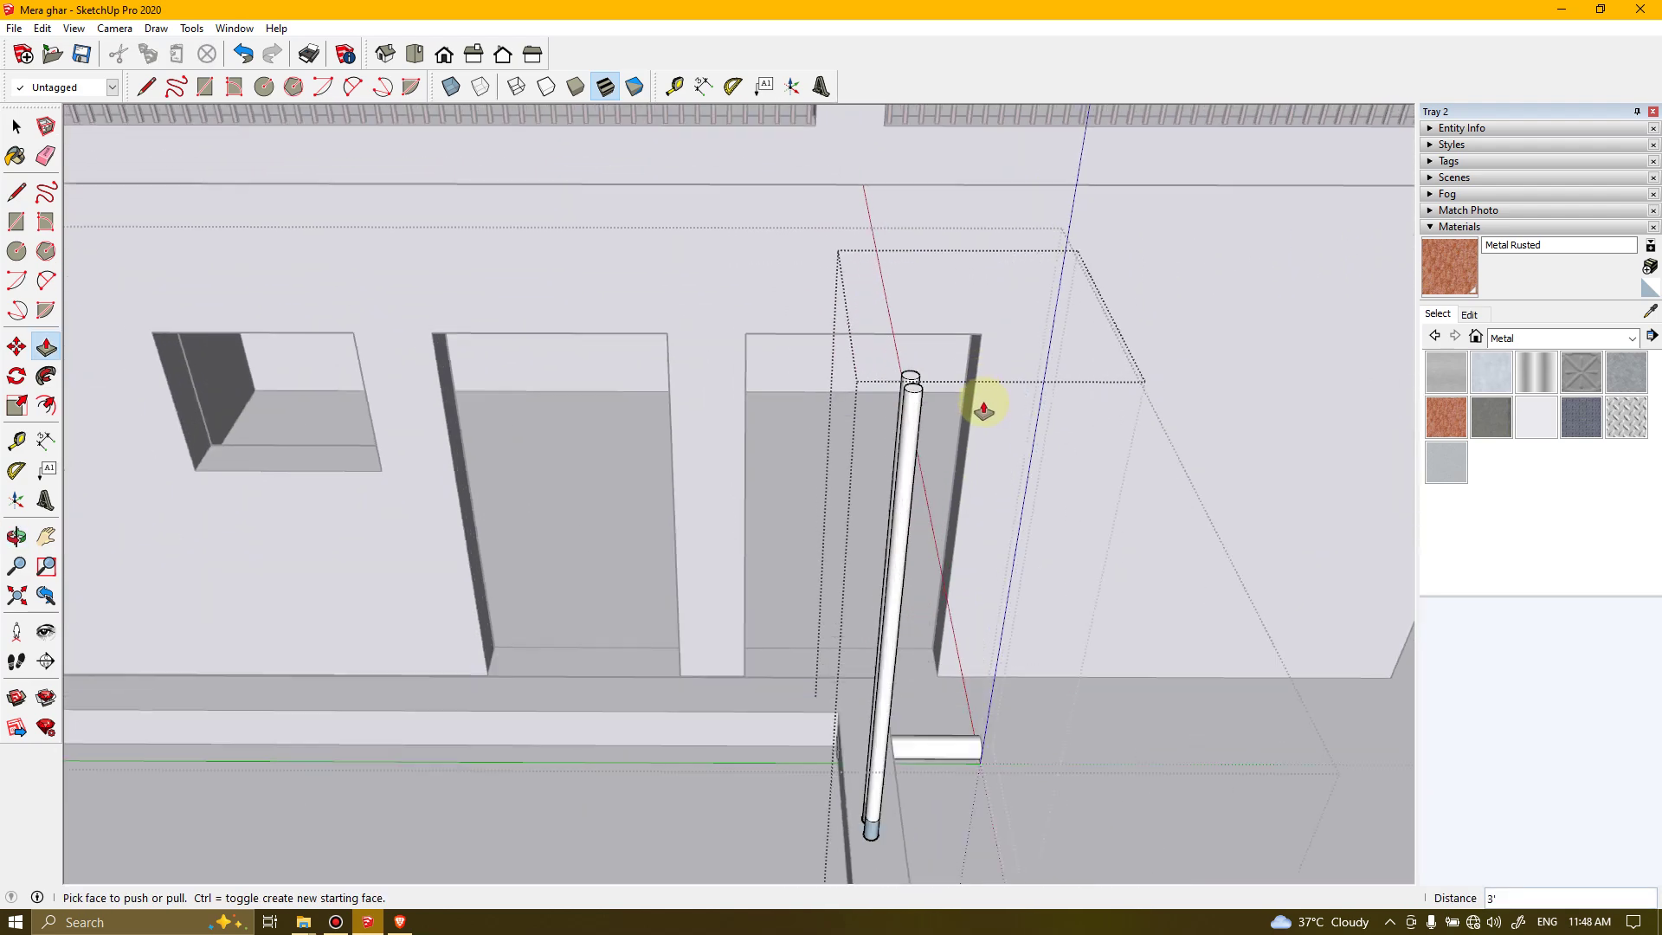
pyautogui.moveTo(942, 425); pyautogui.dragTo(946, 402, button='middle')
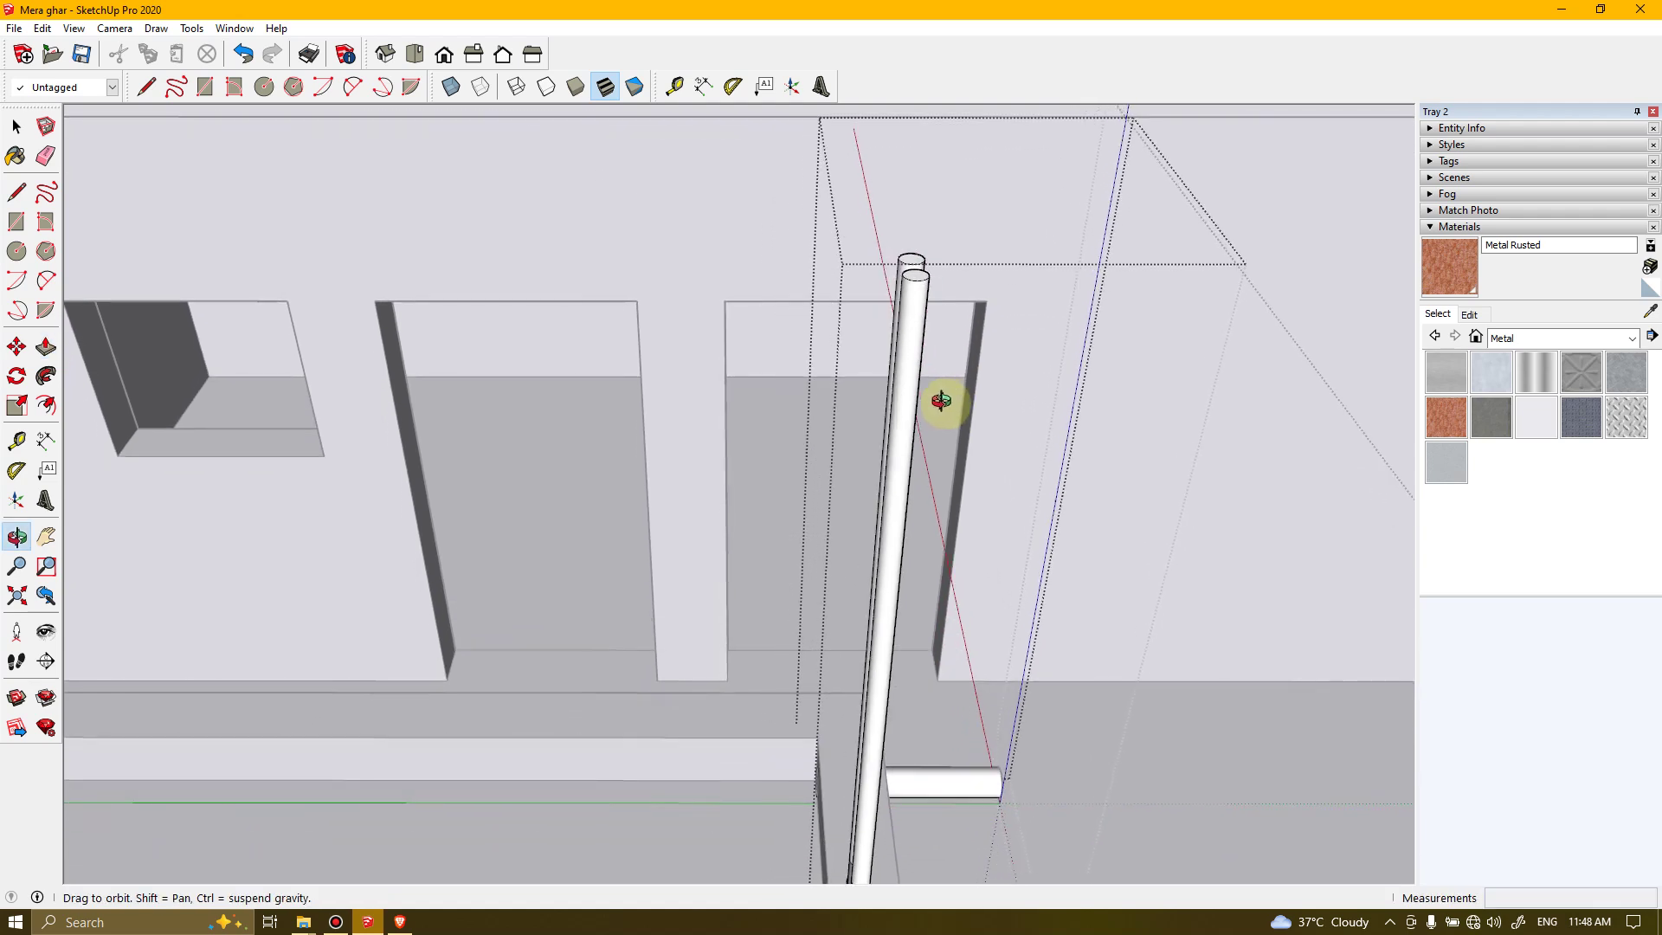
pyautogui.press('p')
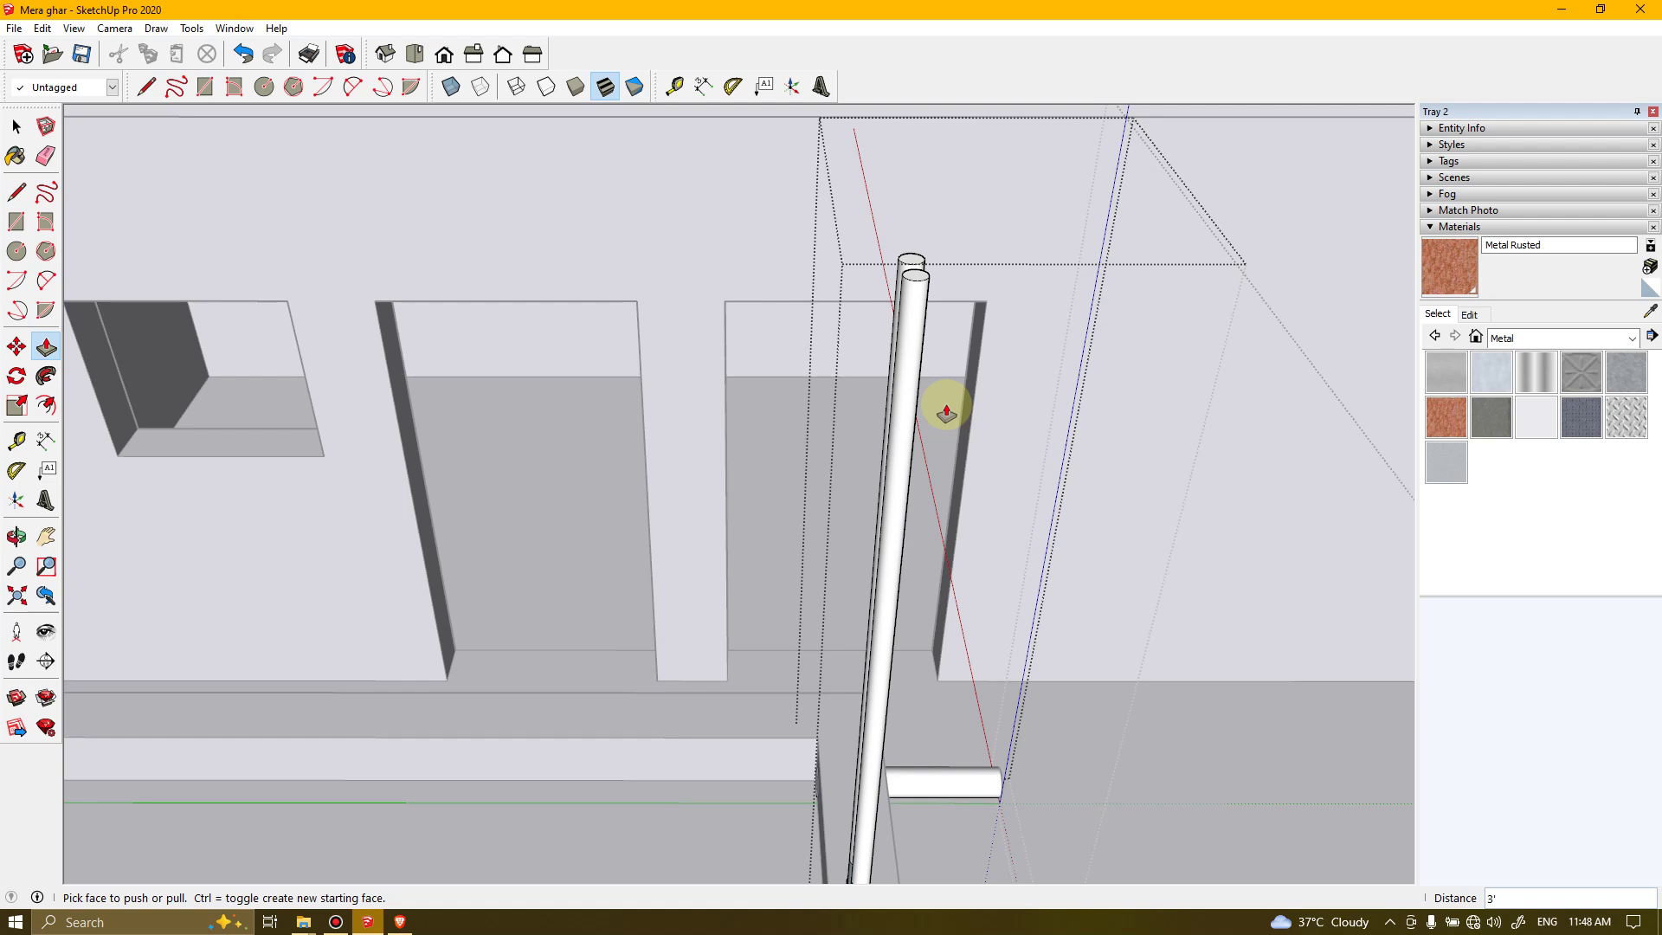